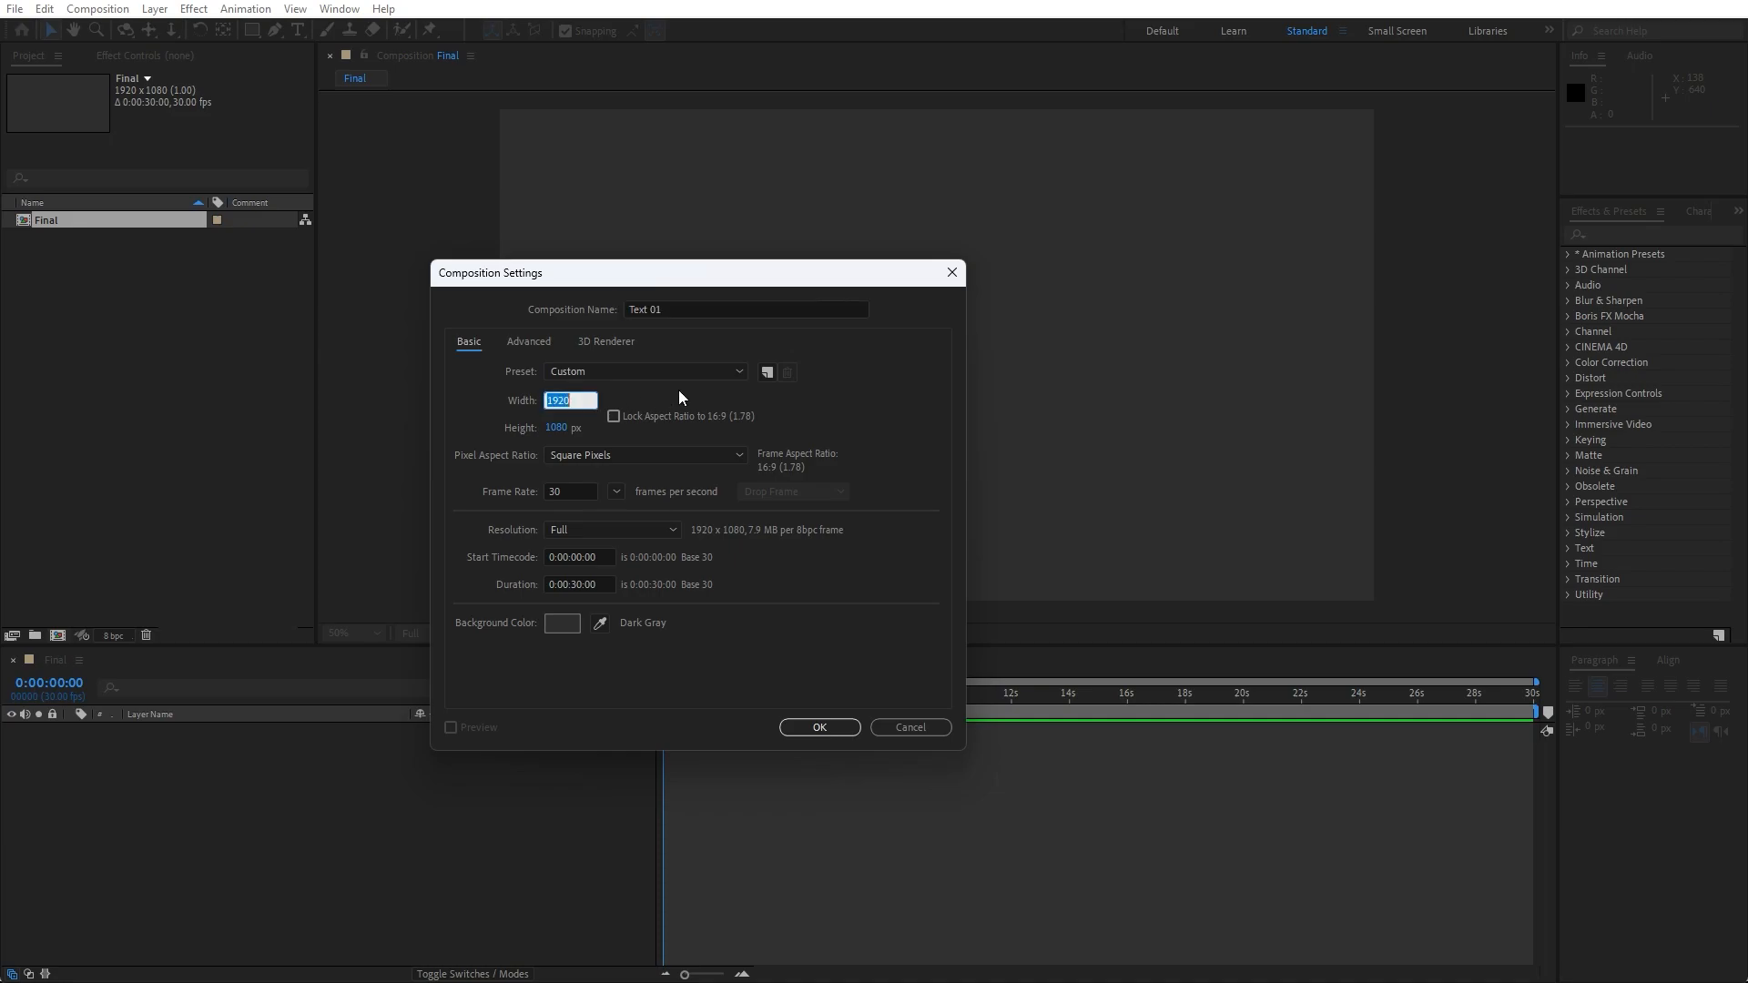
- Set the new Text 01 composition's width to 250 px and create it
text(250)
click(819, 728)
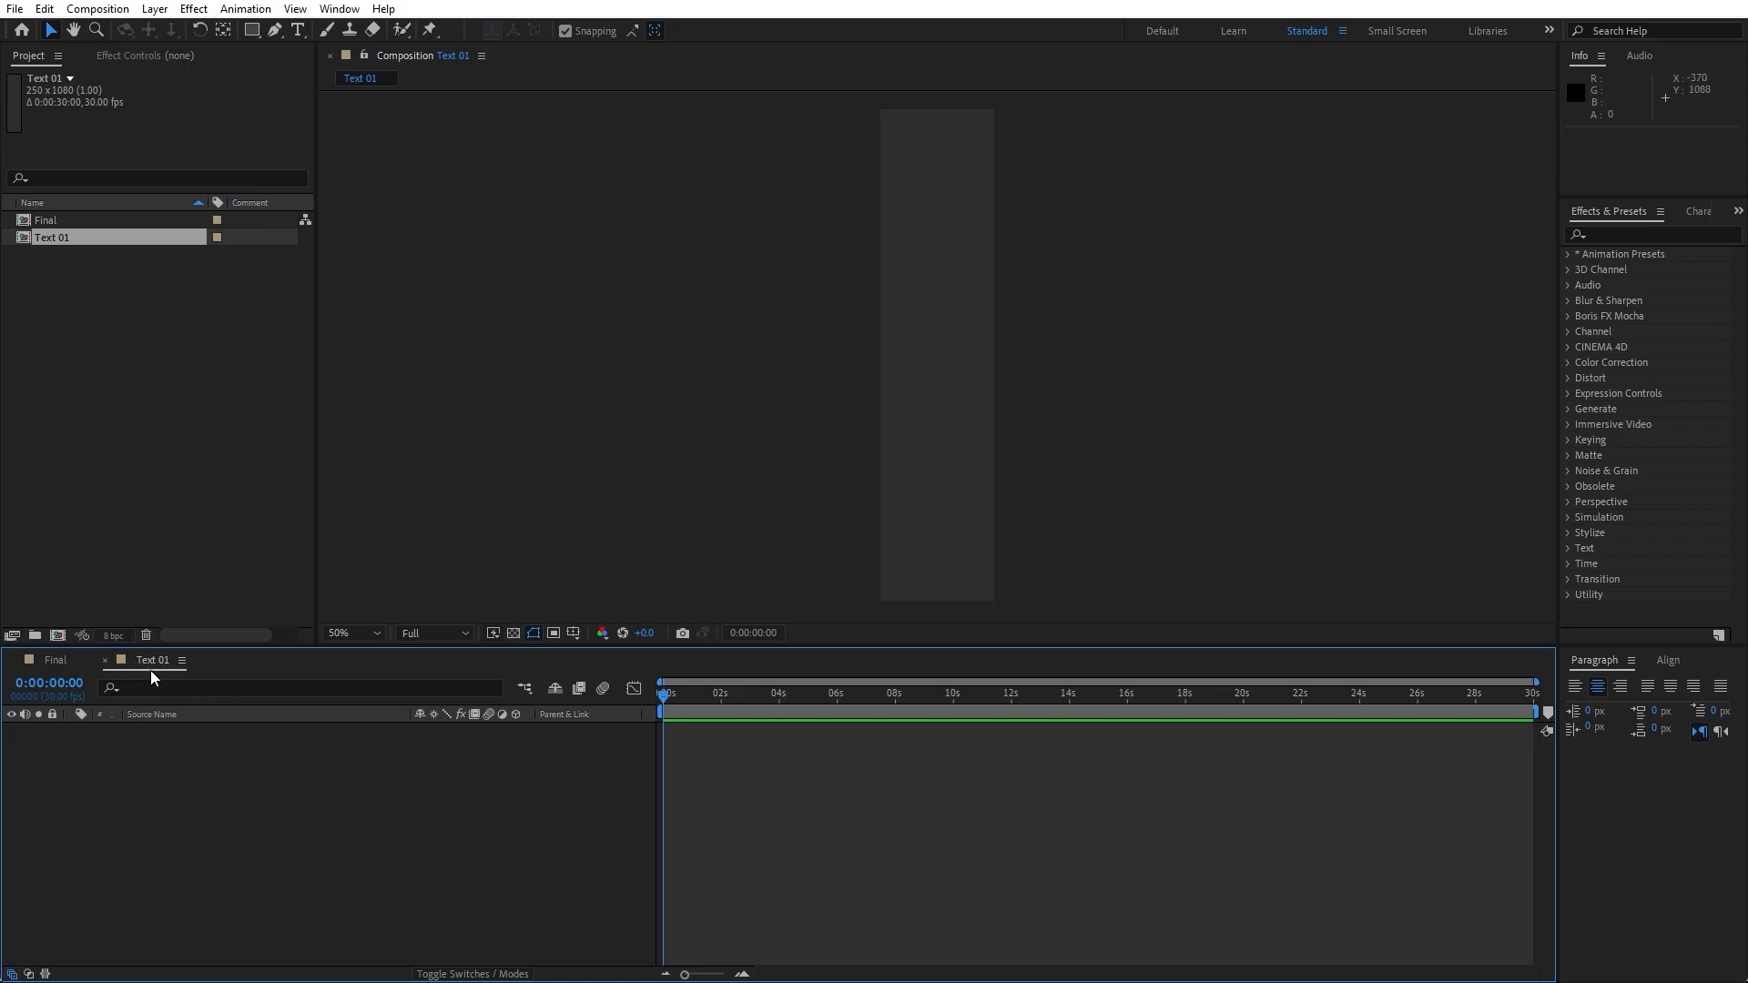
- Add a new solid layer named Background to the composition
right_click(320, 849)
mouse_move(430, 617)
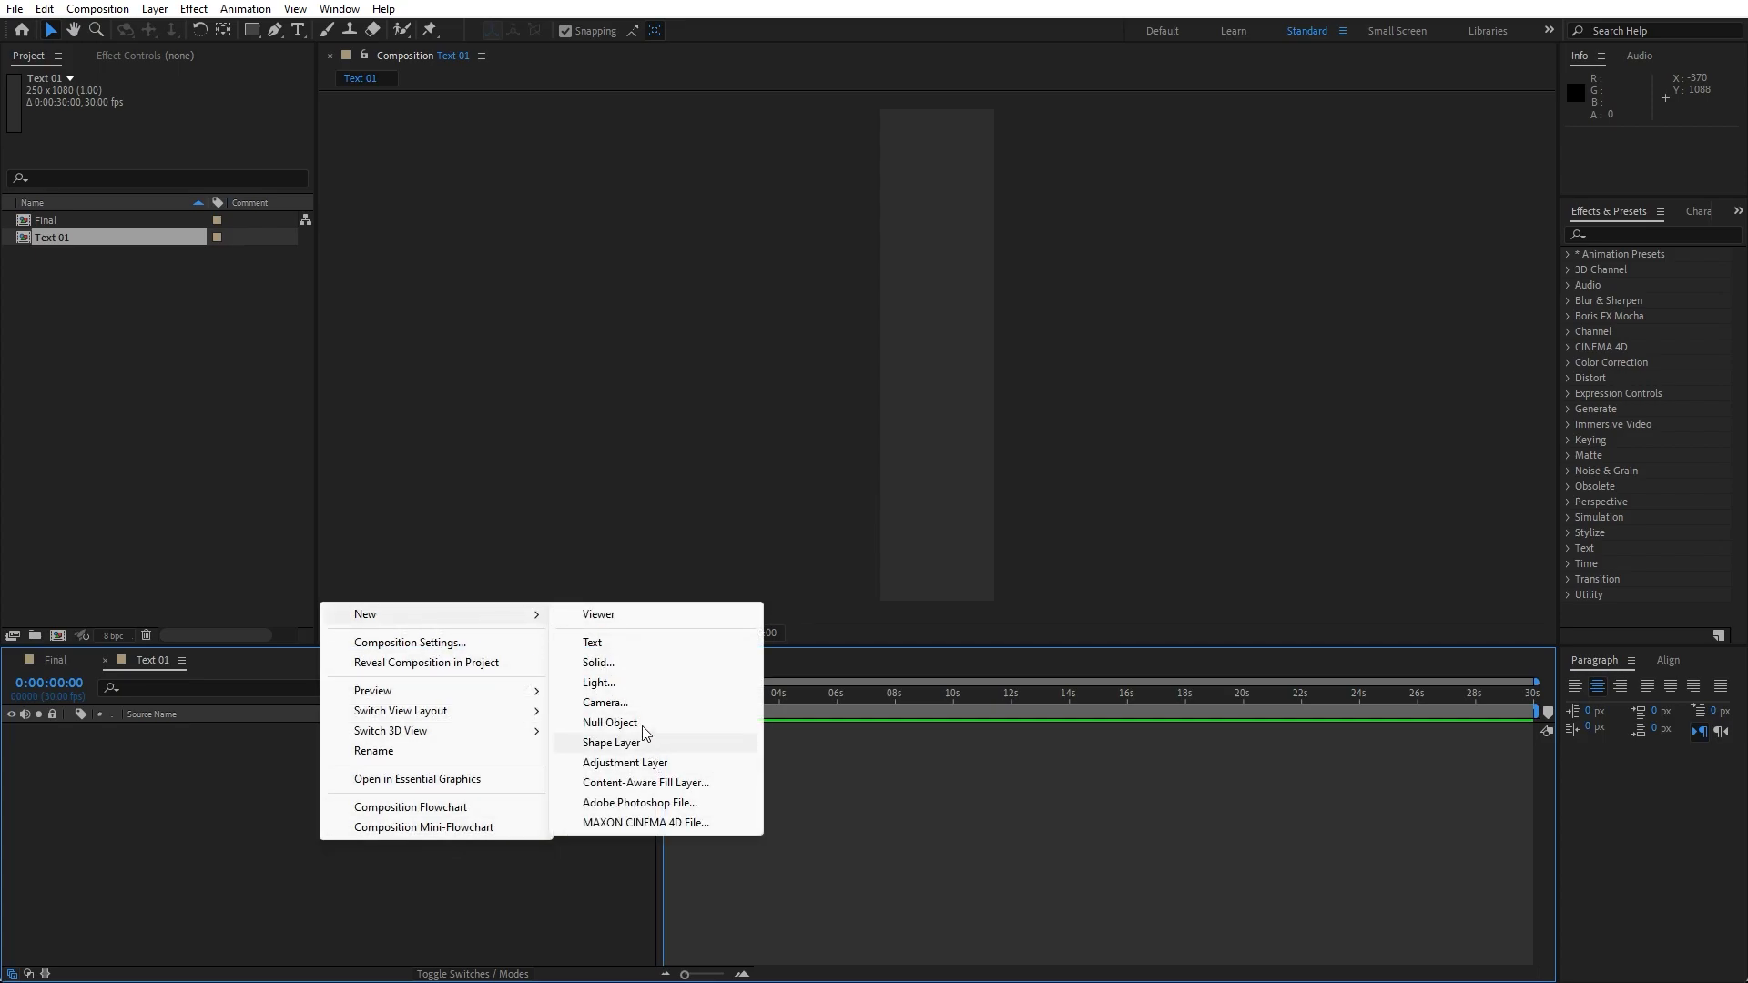
click(627, 664)
text(Background)
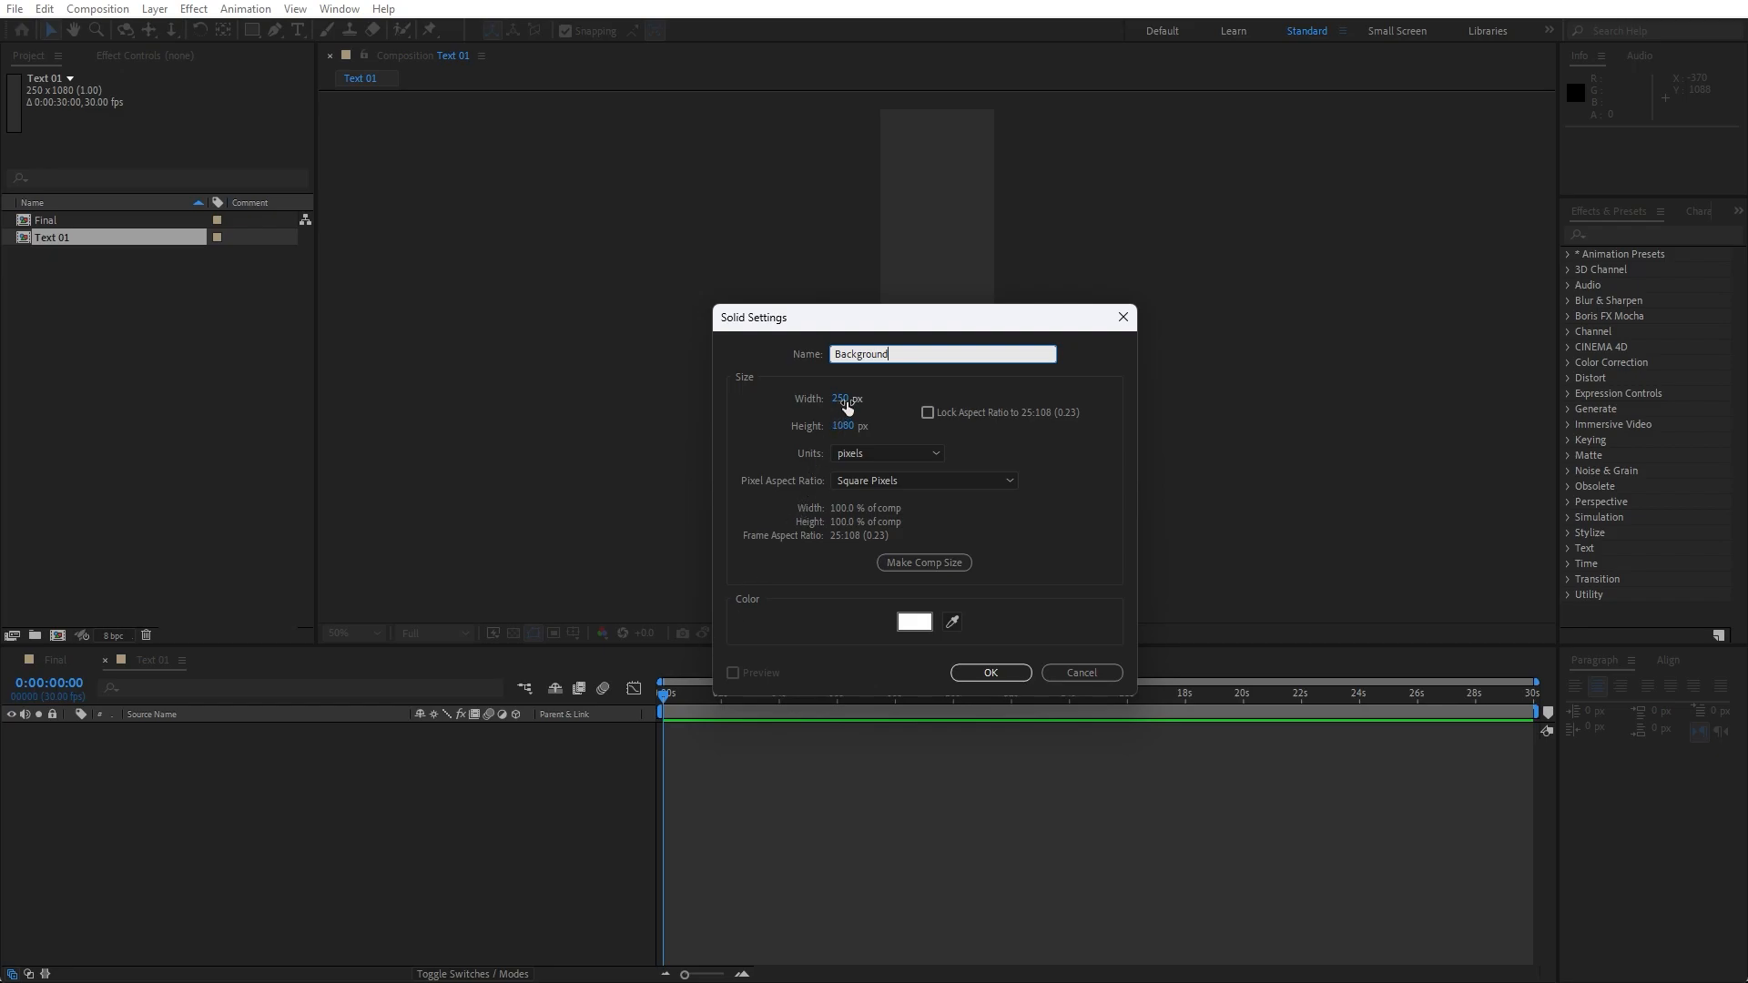
click(990, 674)
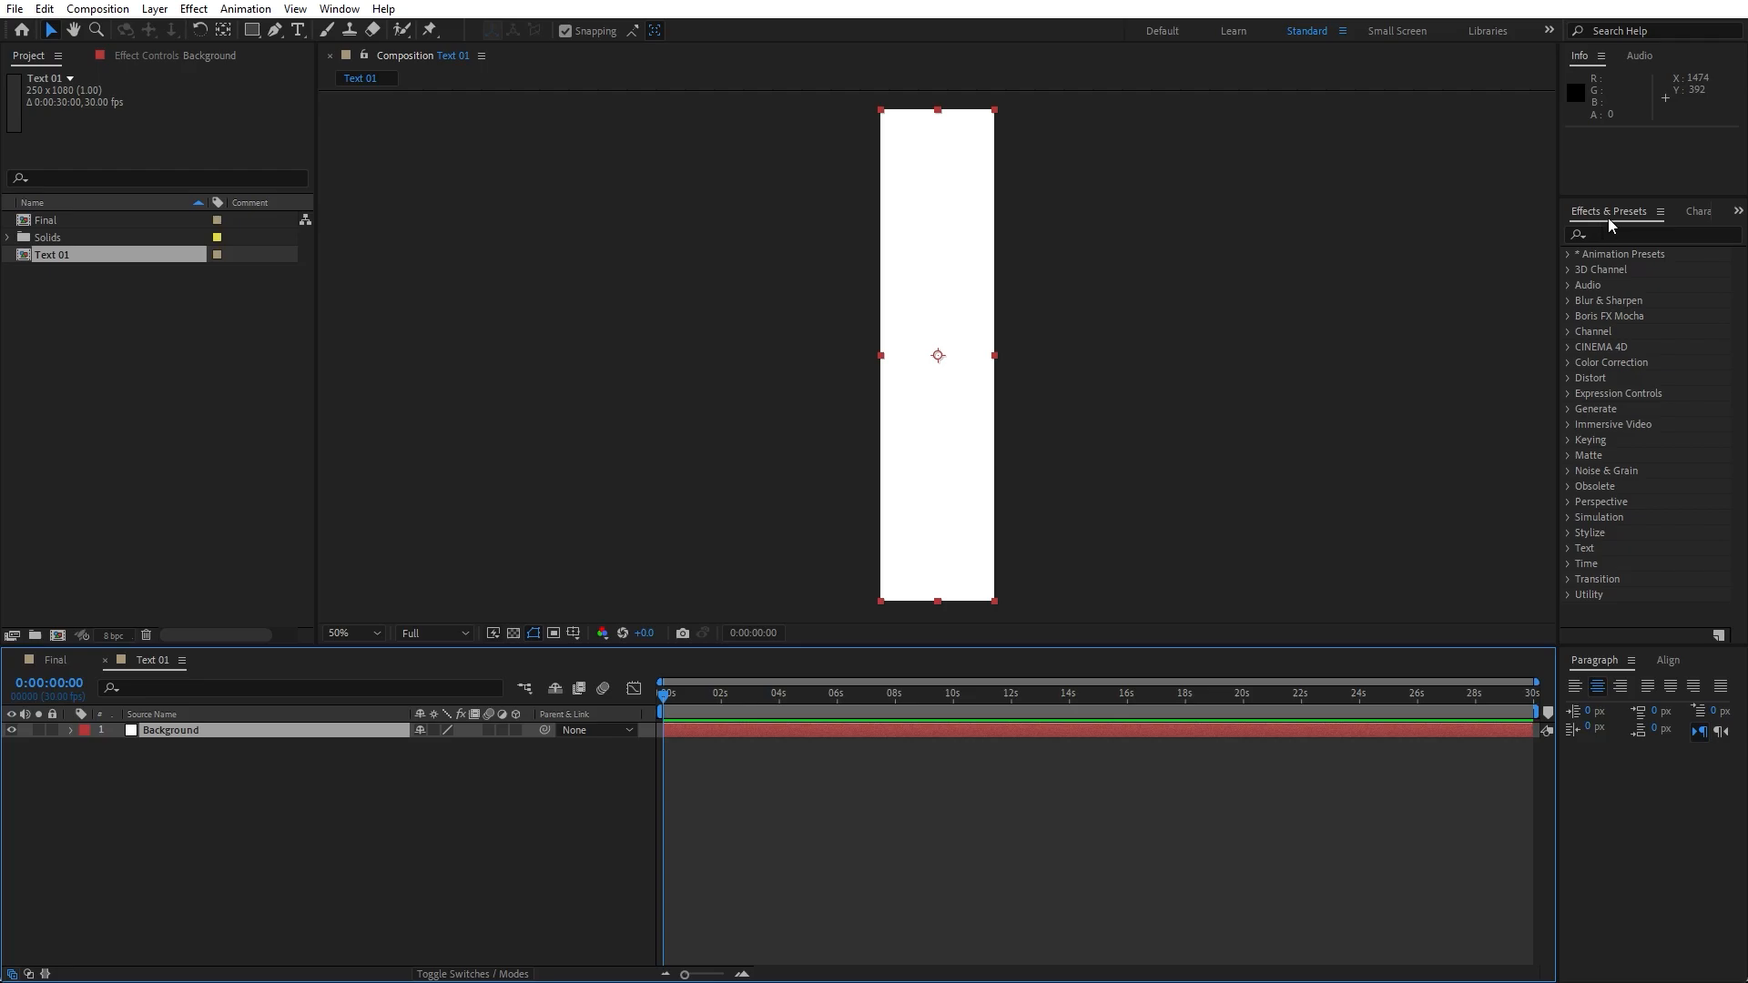
- Search the effects for fill and apply the Fill effect to the Background layer
click(340, 9)
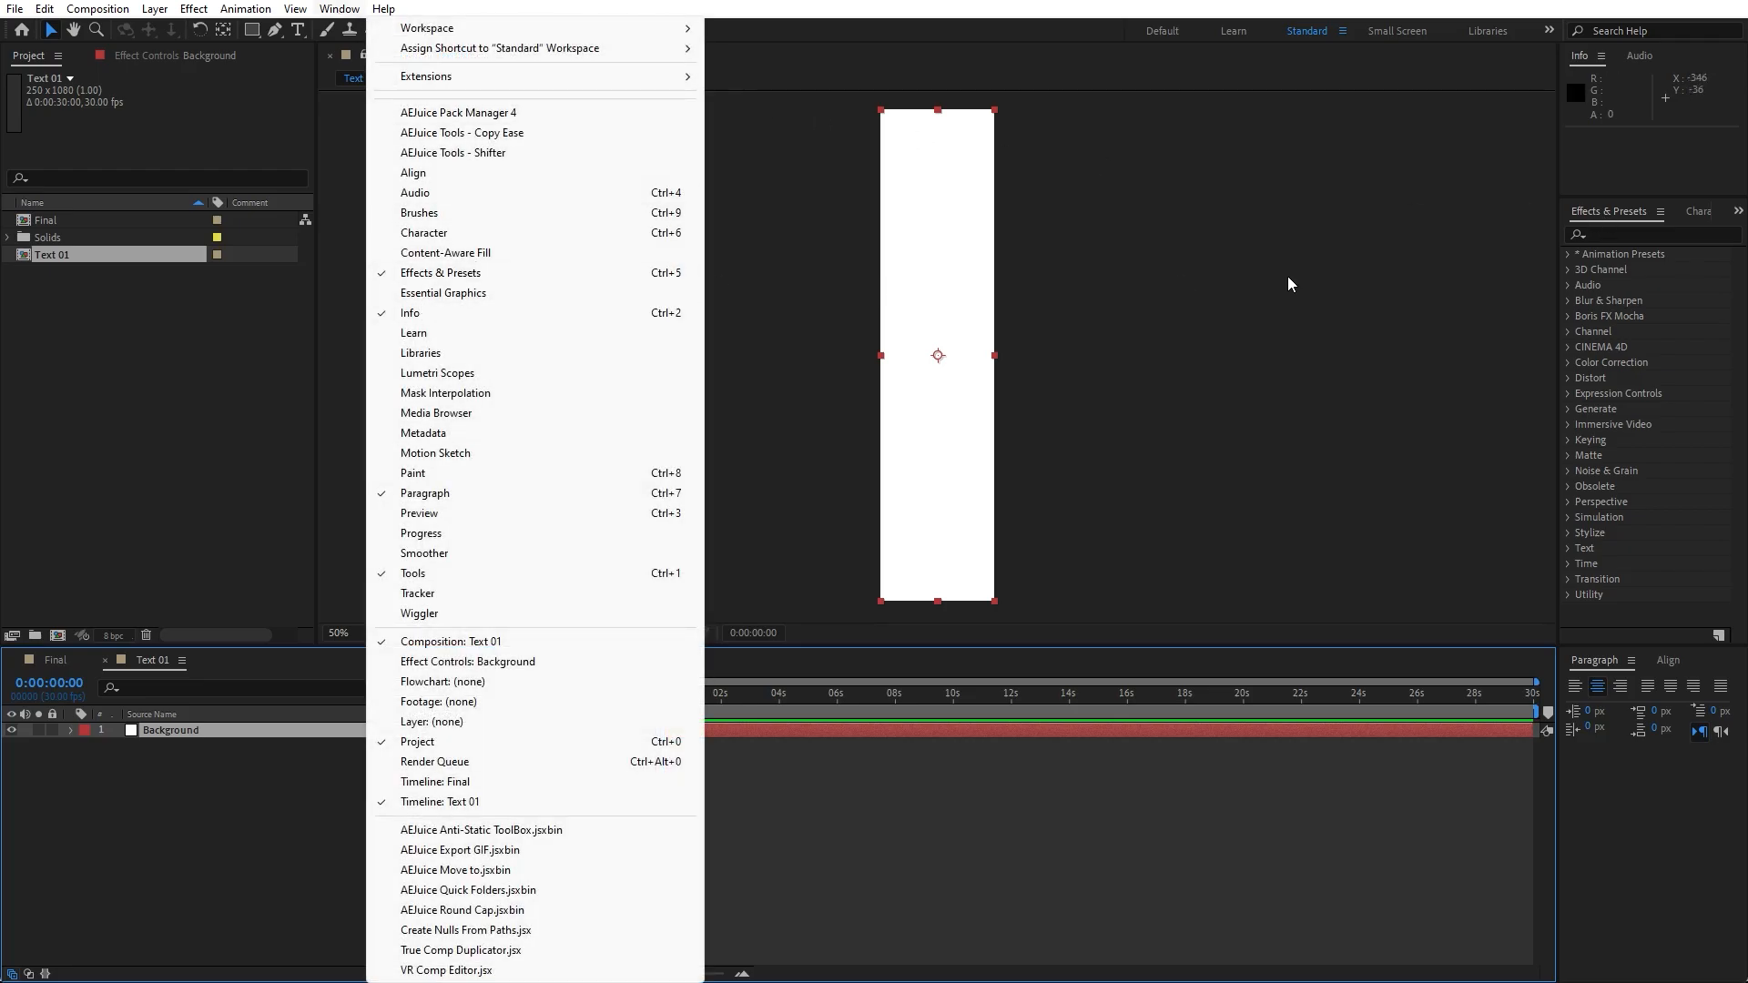
click(1624, 234)
text(fill)
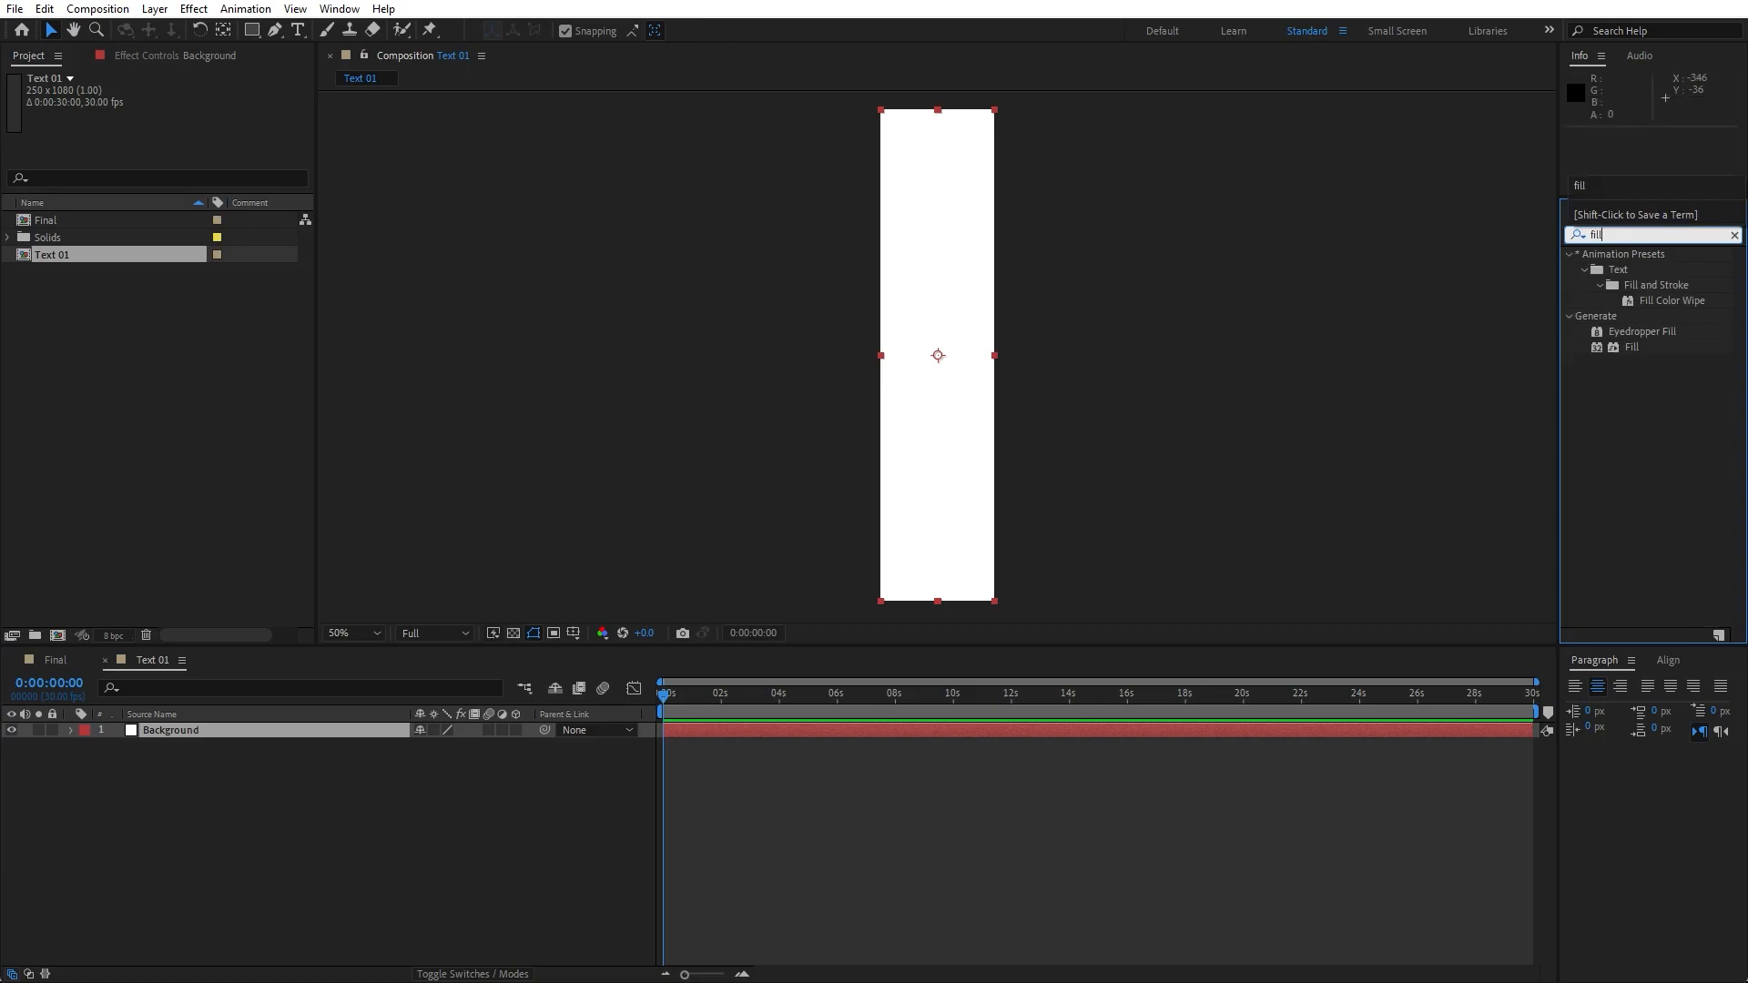
drag(1632, 347, 234, 731)
- Set the Fill effect's color to black
click(182, 141)
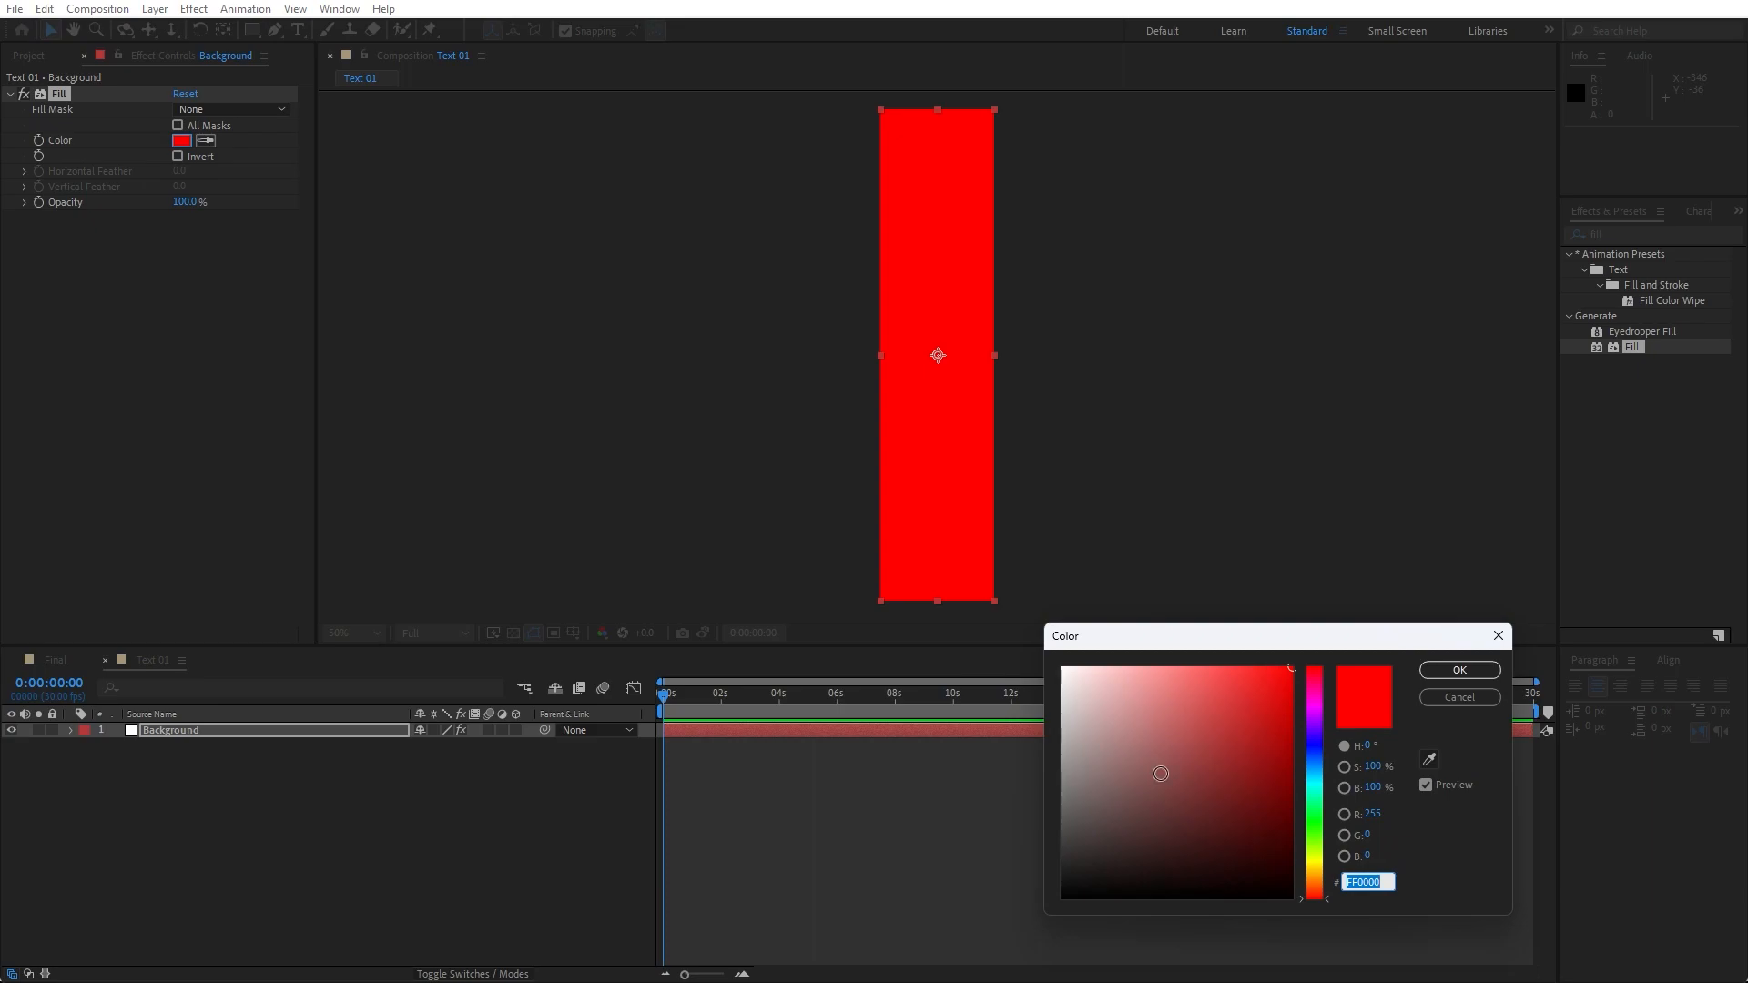
click(1063, 896)
click(1460, 670)
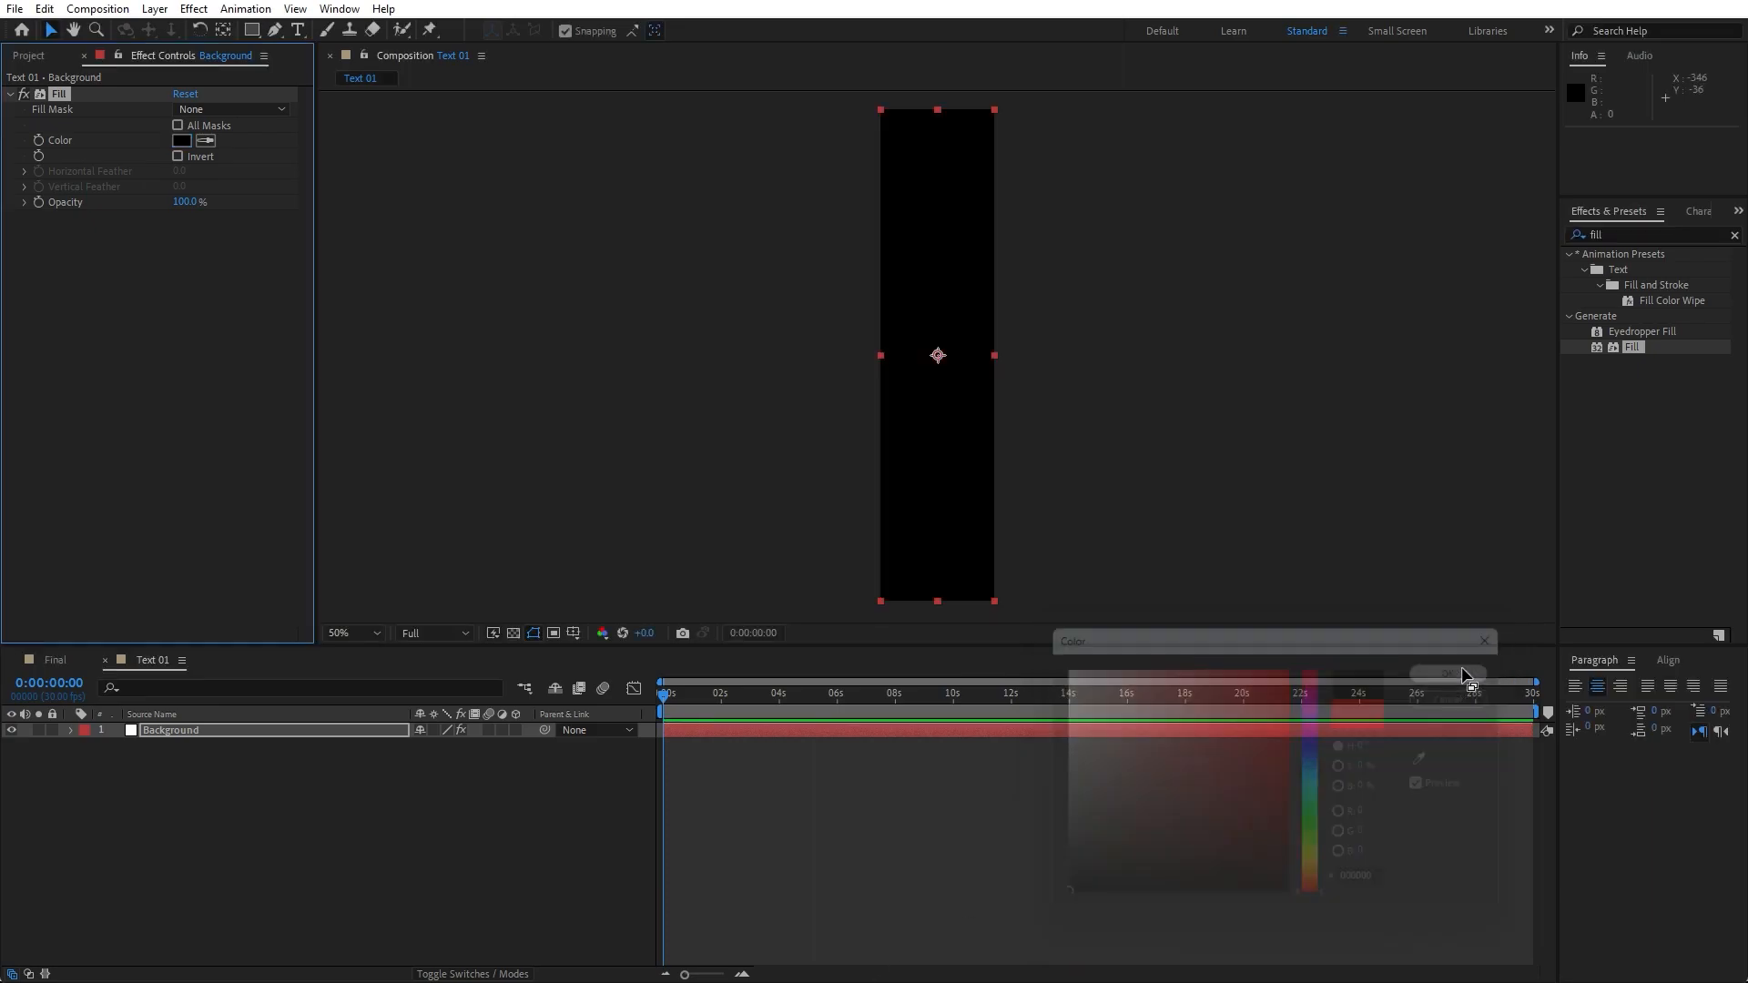
click(451, 901)
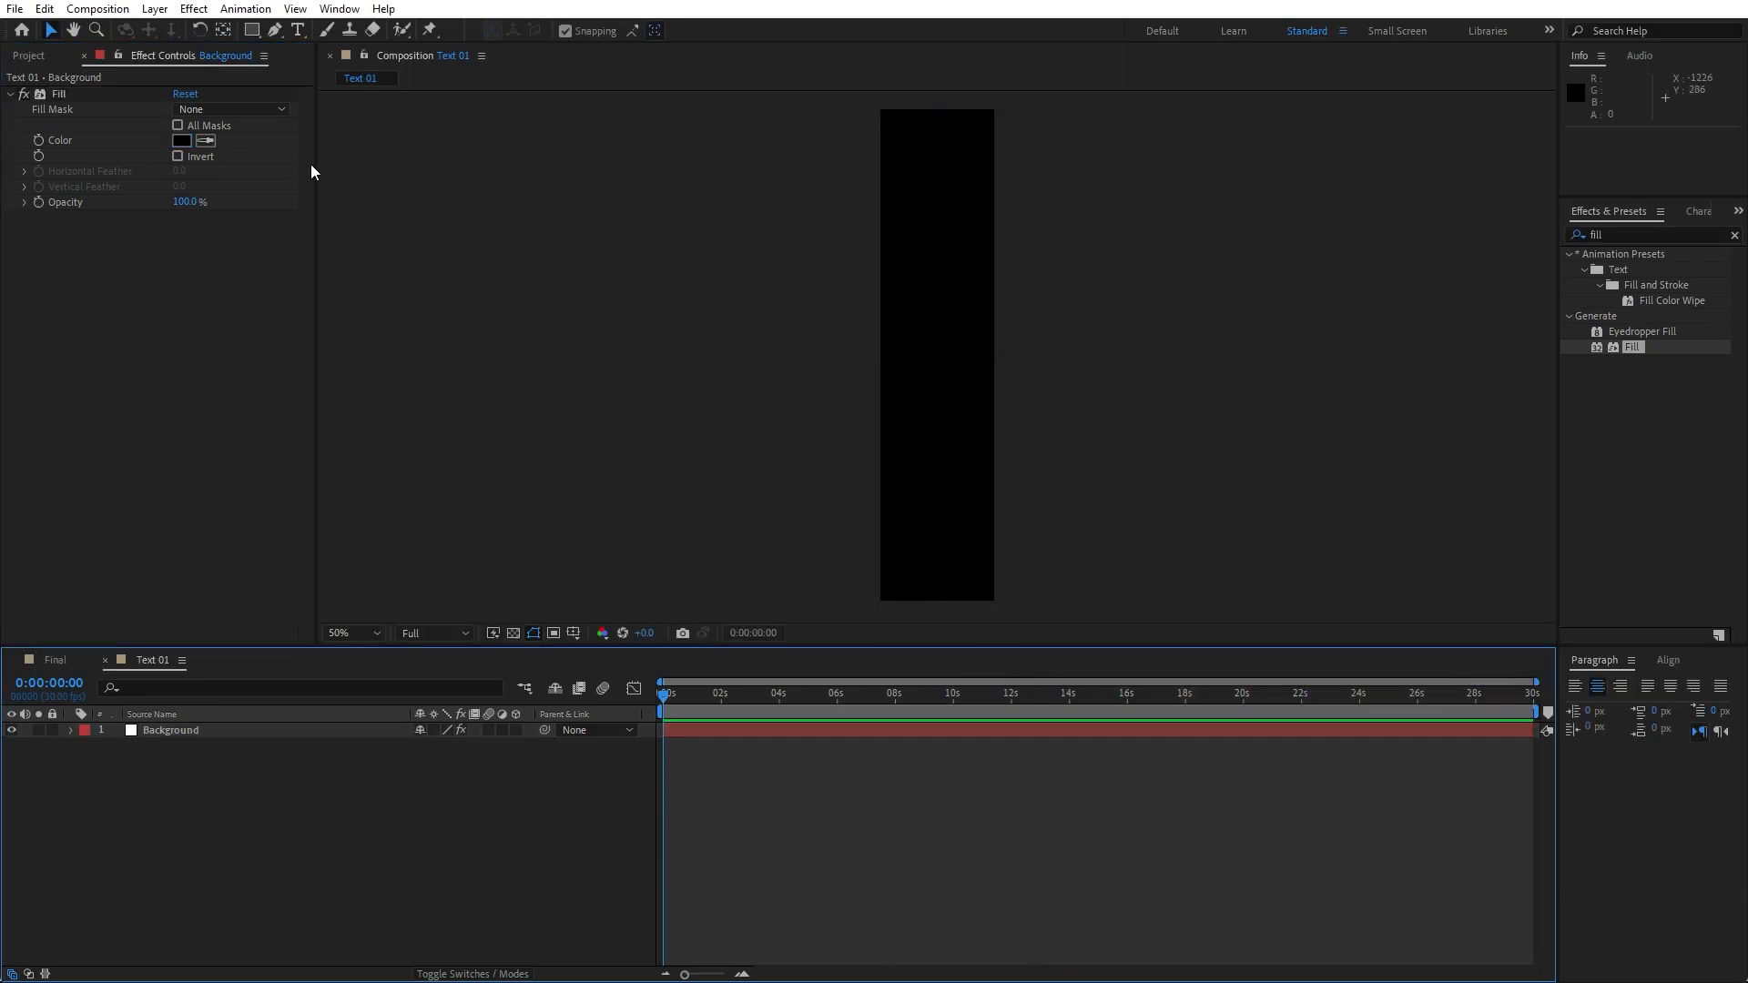
- Create a text layer reading CREATIVE in the composition
click(297, 30)
click(929, 350)
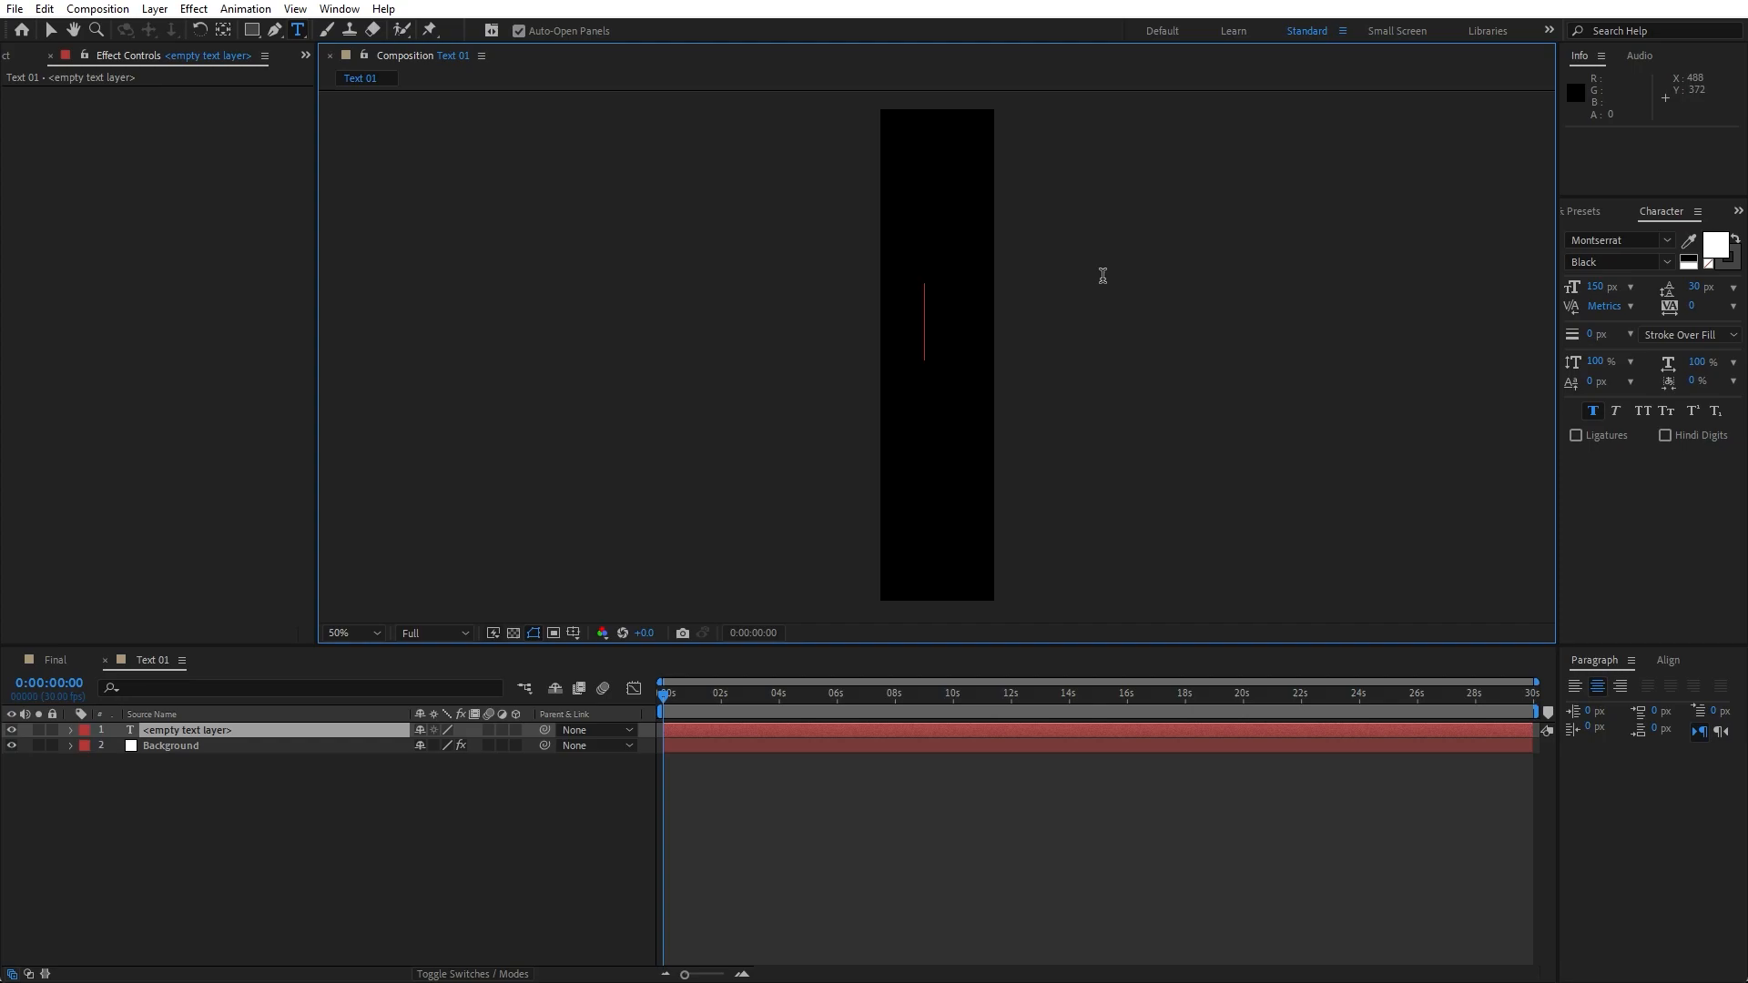
text(CREATIVE)
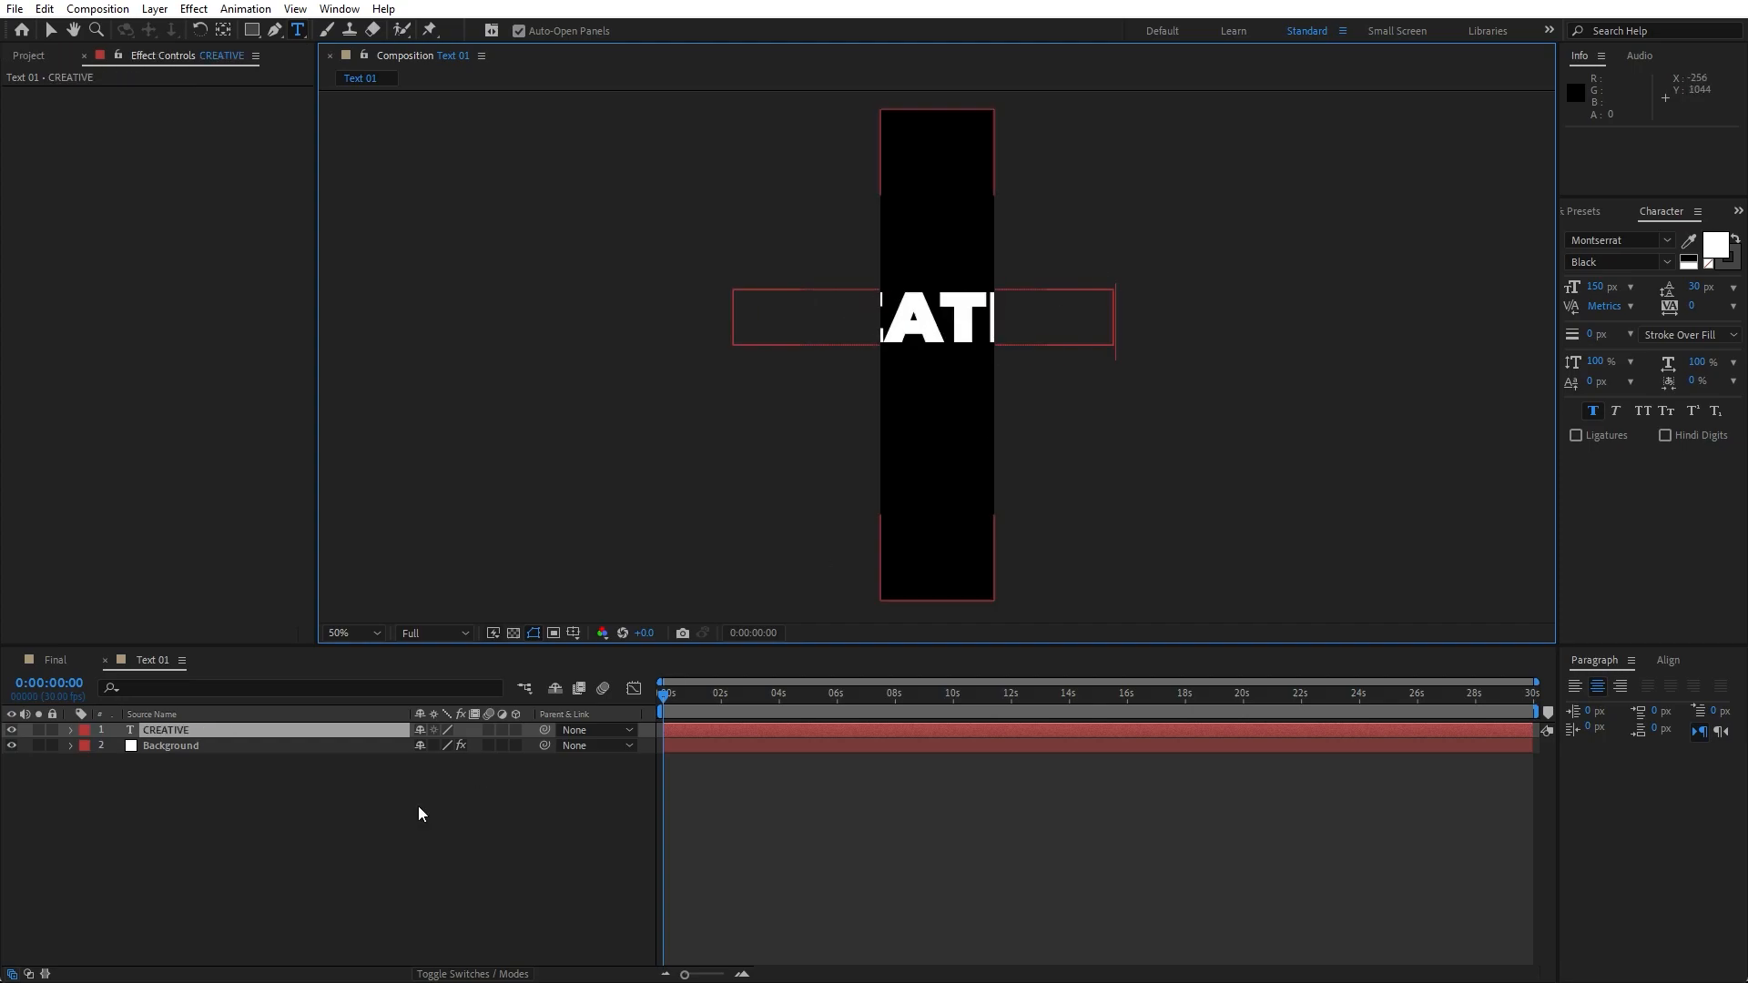
click(343, 837)
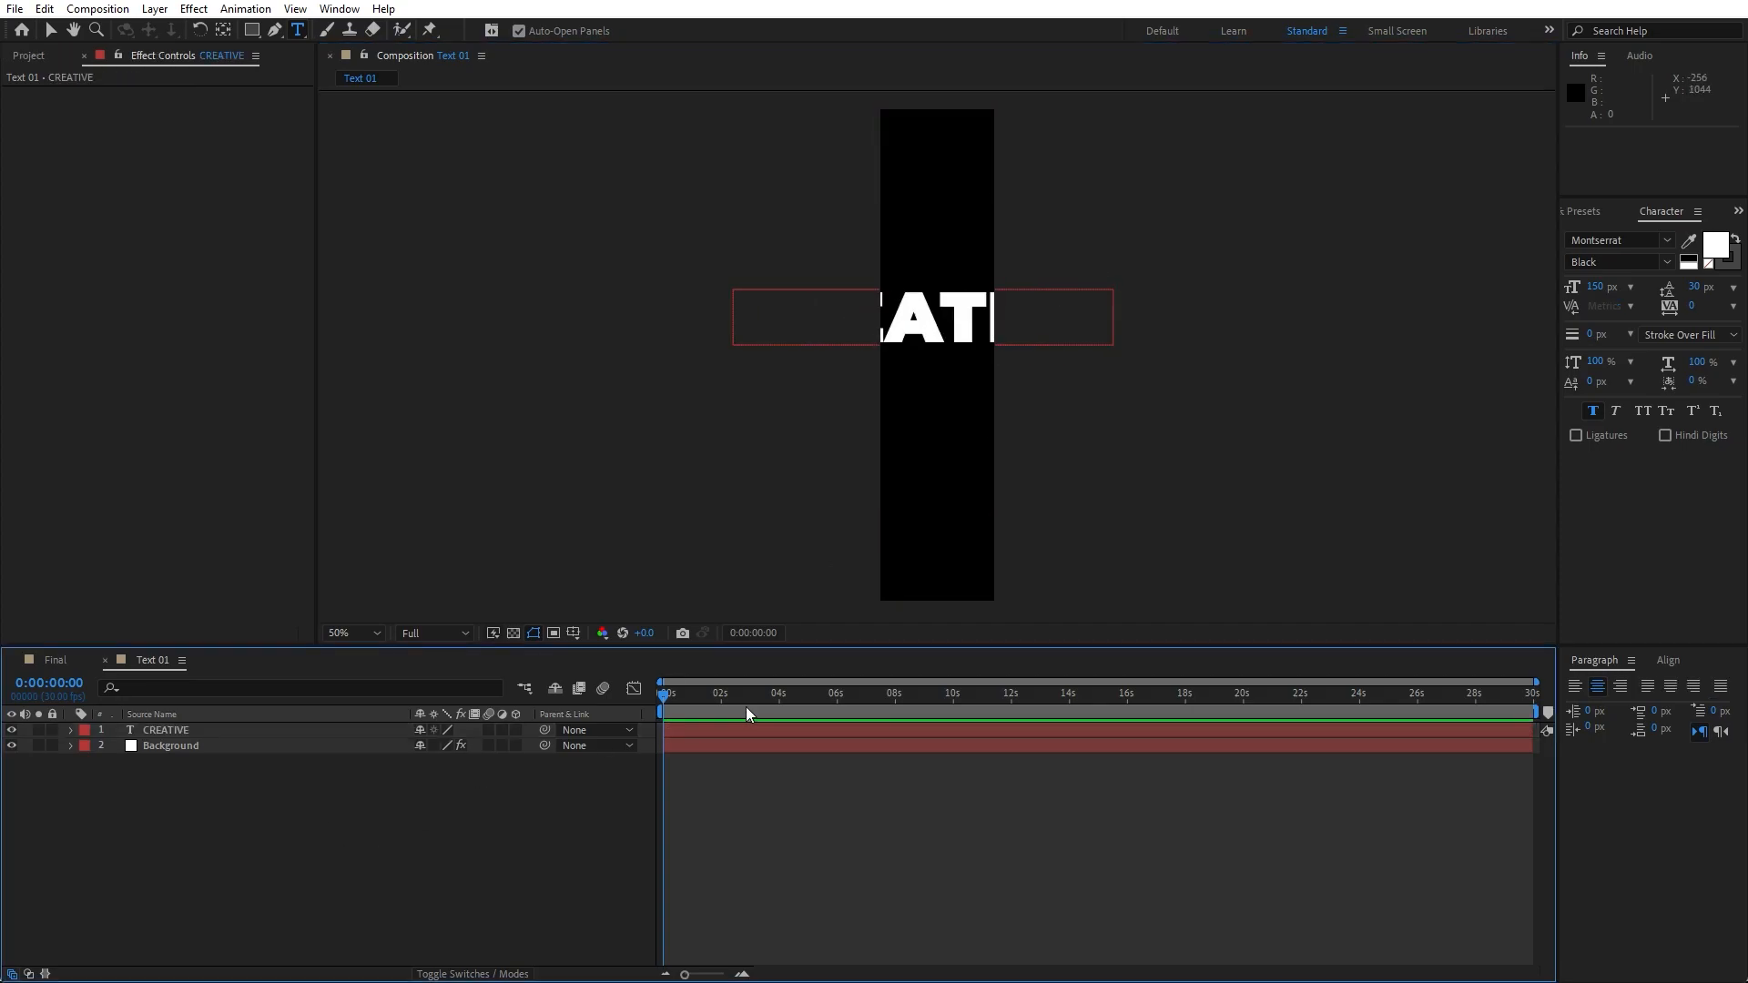
- Set the CREATIVE text layer's rotation to 90°
click(178, 734)
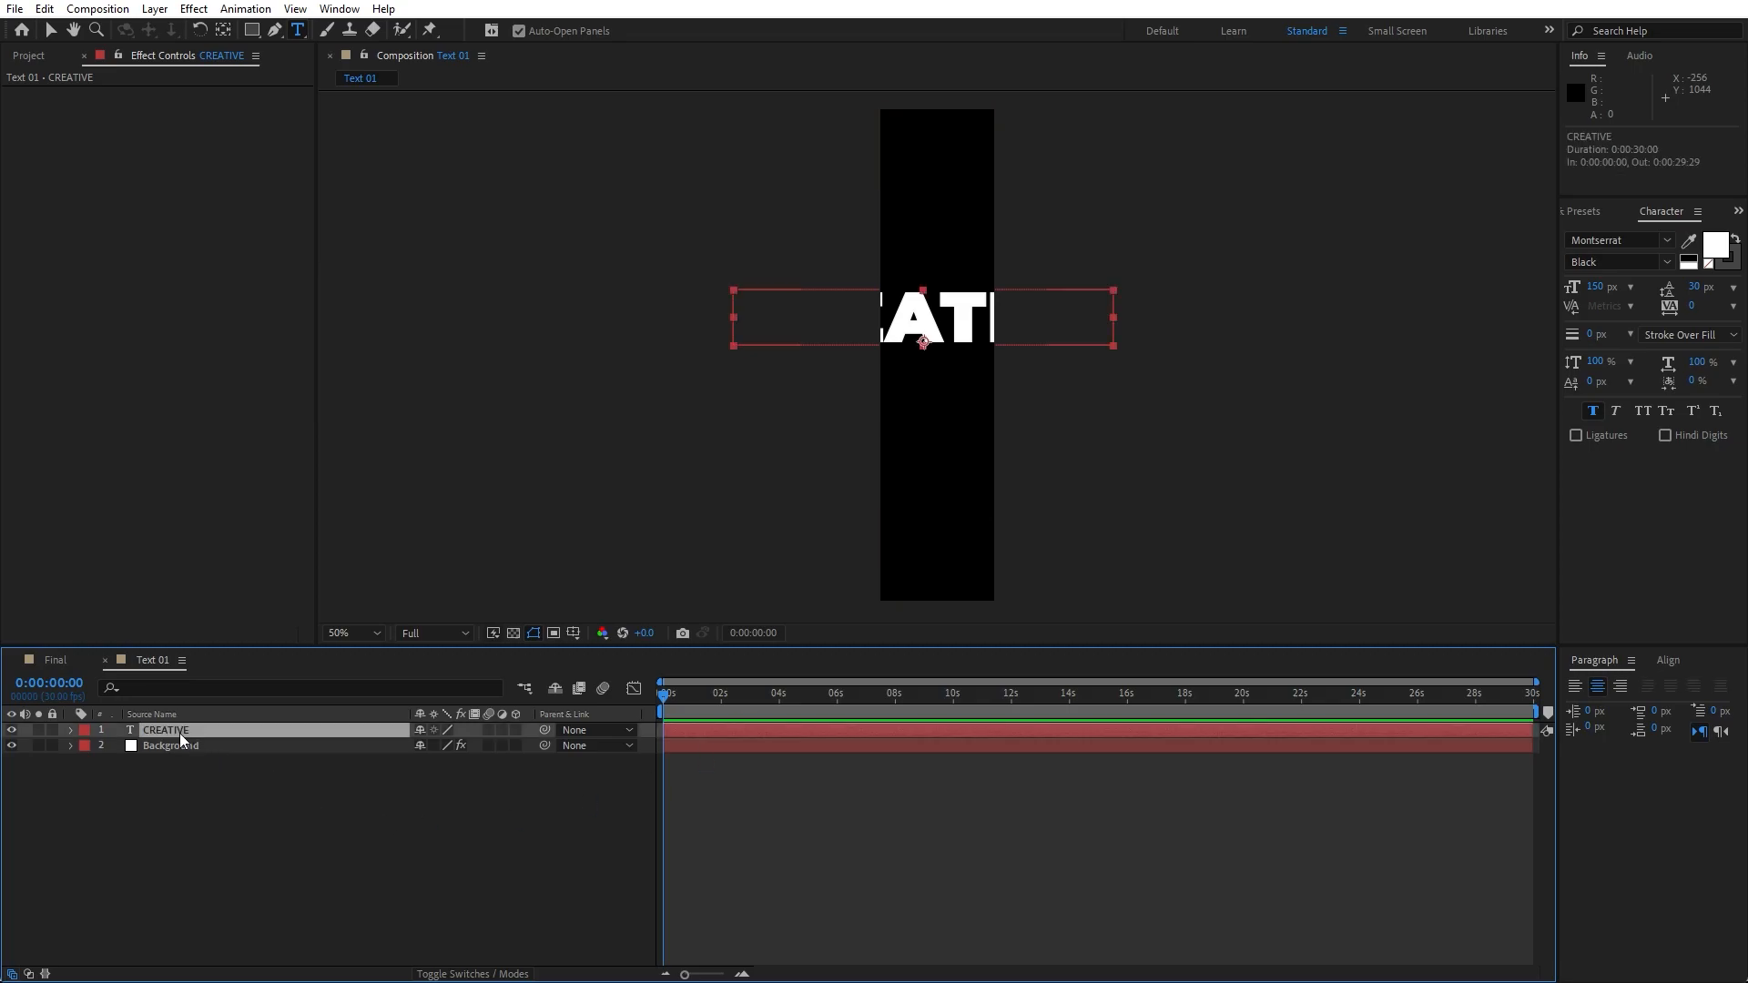
key(r)
click(444, 745)
text(90)
click(461, 867)
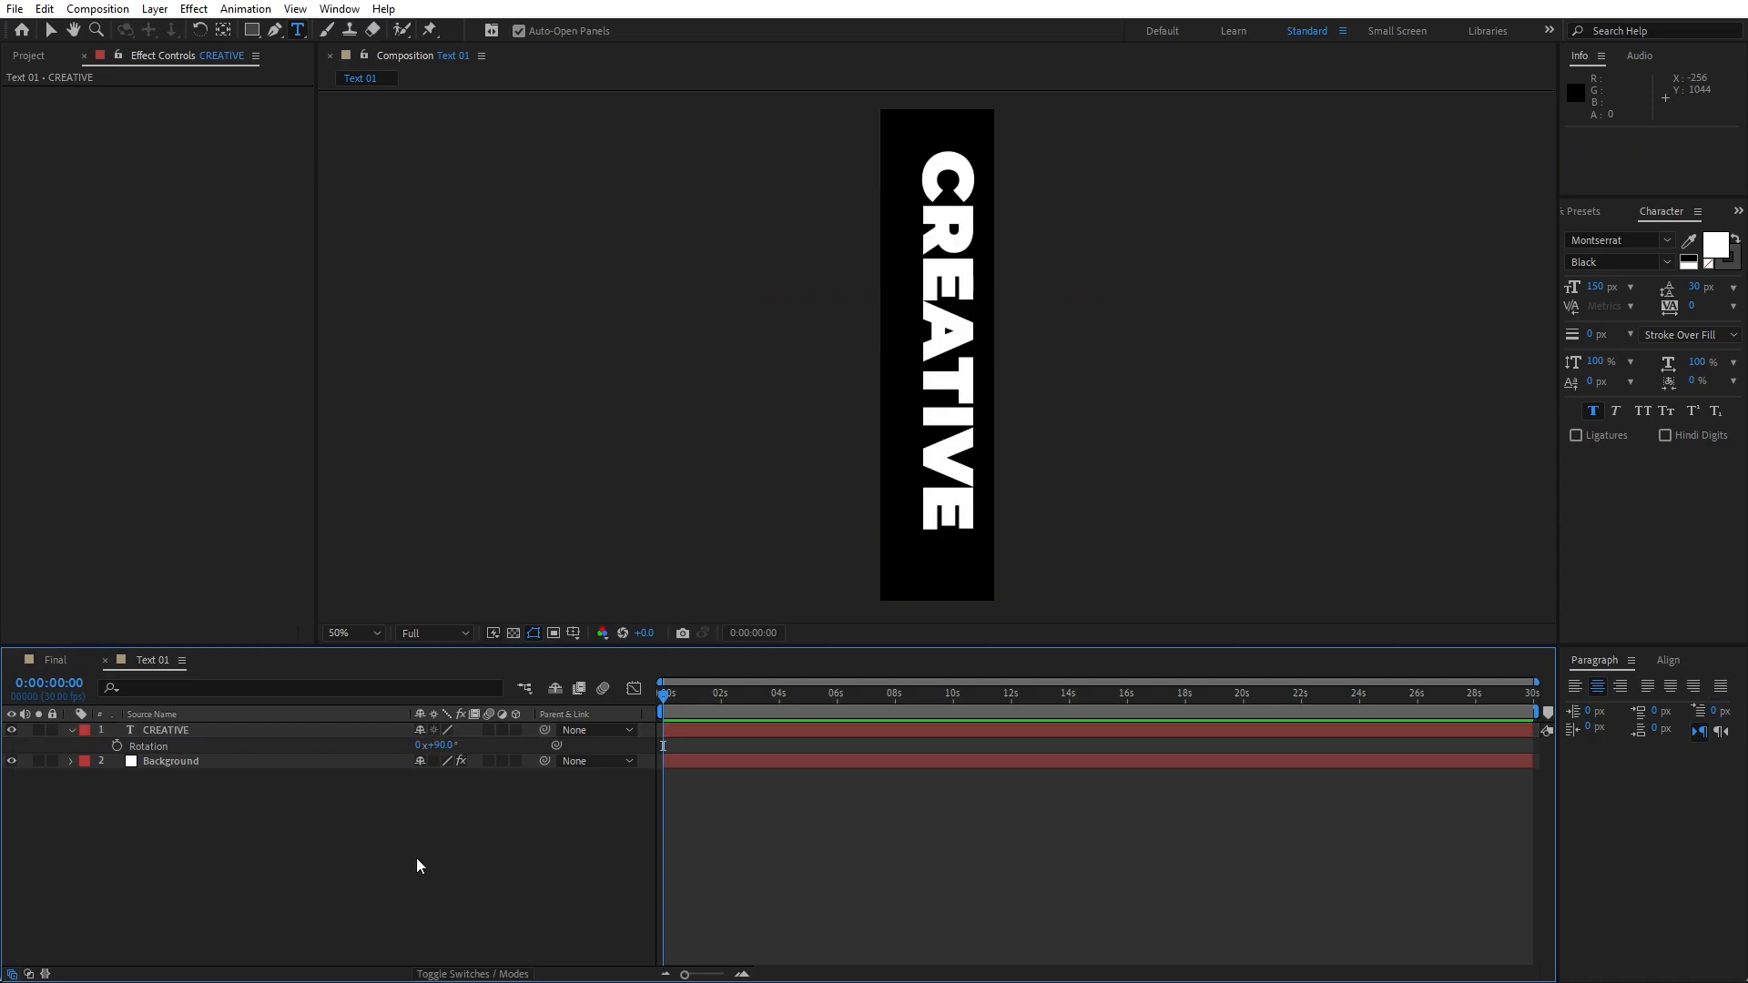
- Center the CREATIVE text horizontally and vertically in the composition
click(147, 733)
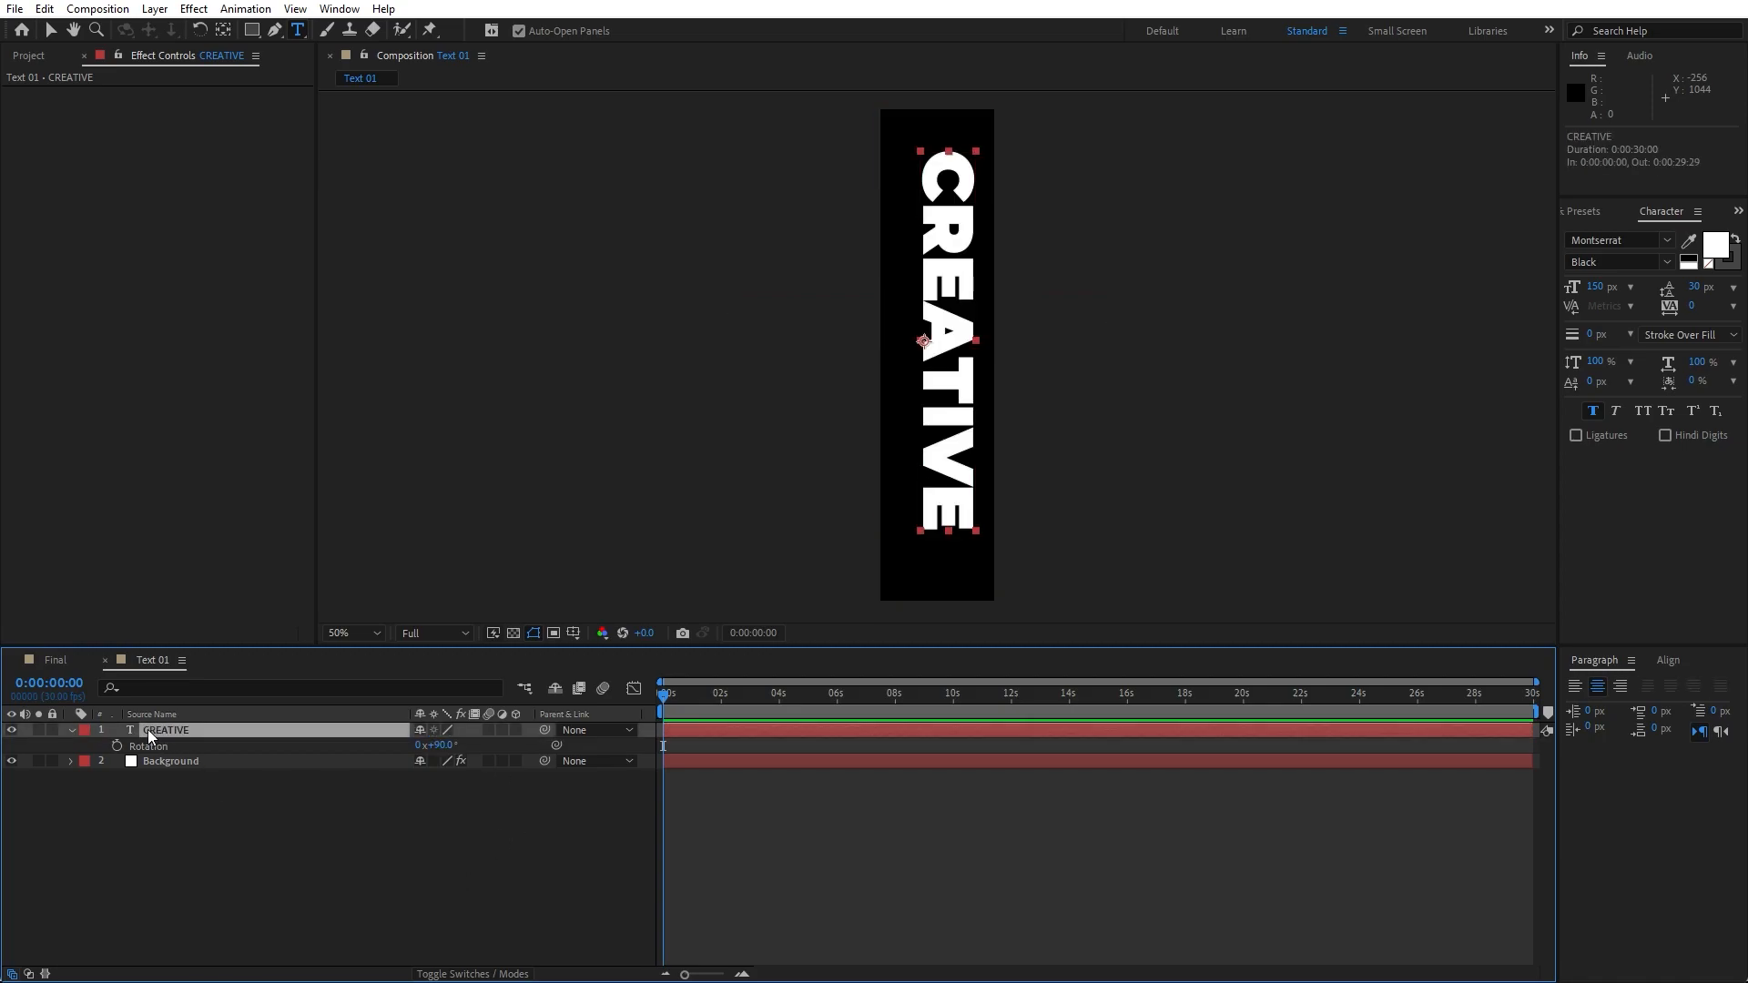
click(1667, 661)
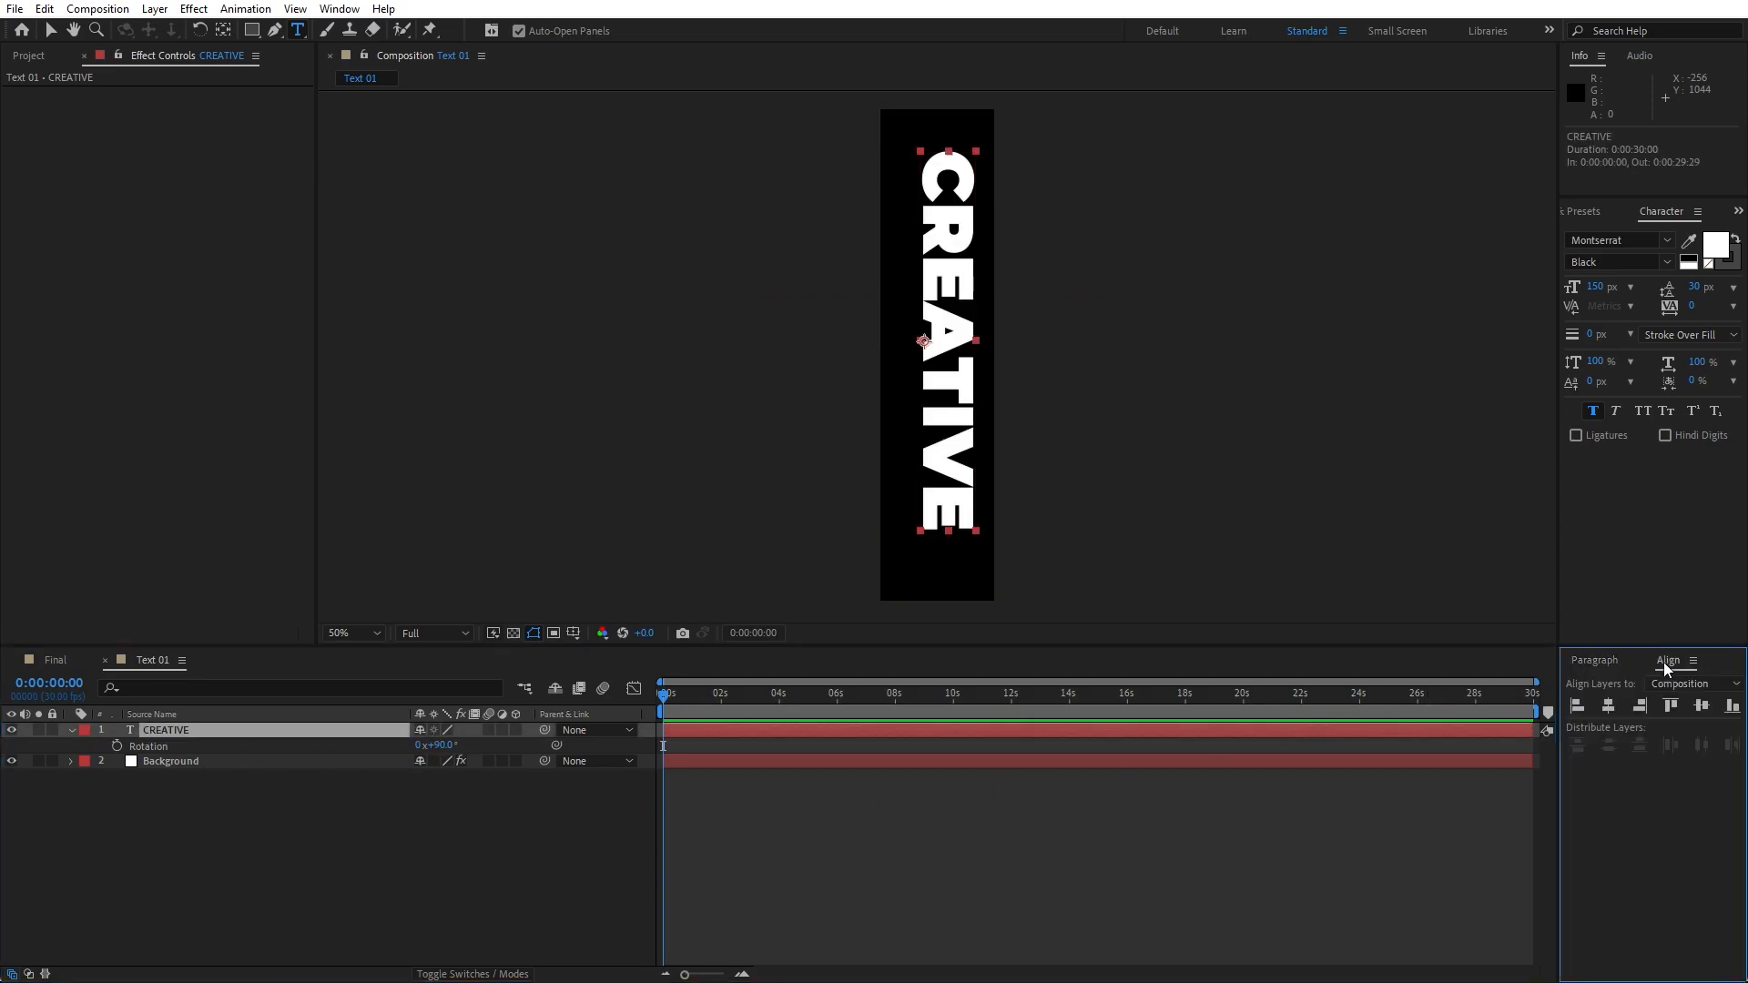
click(1609, 706)
click(1699, 706)
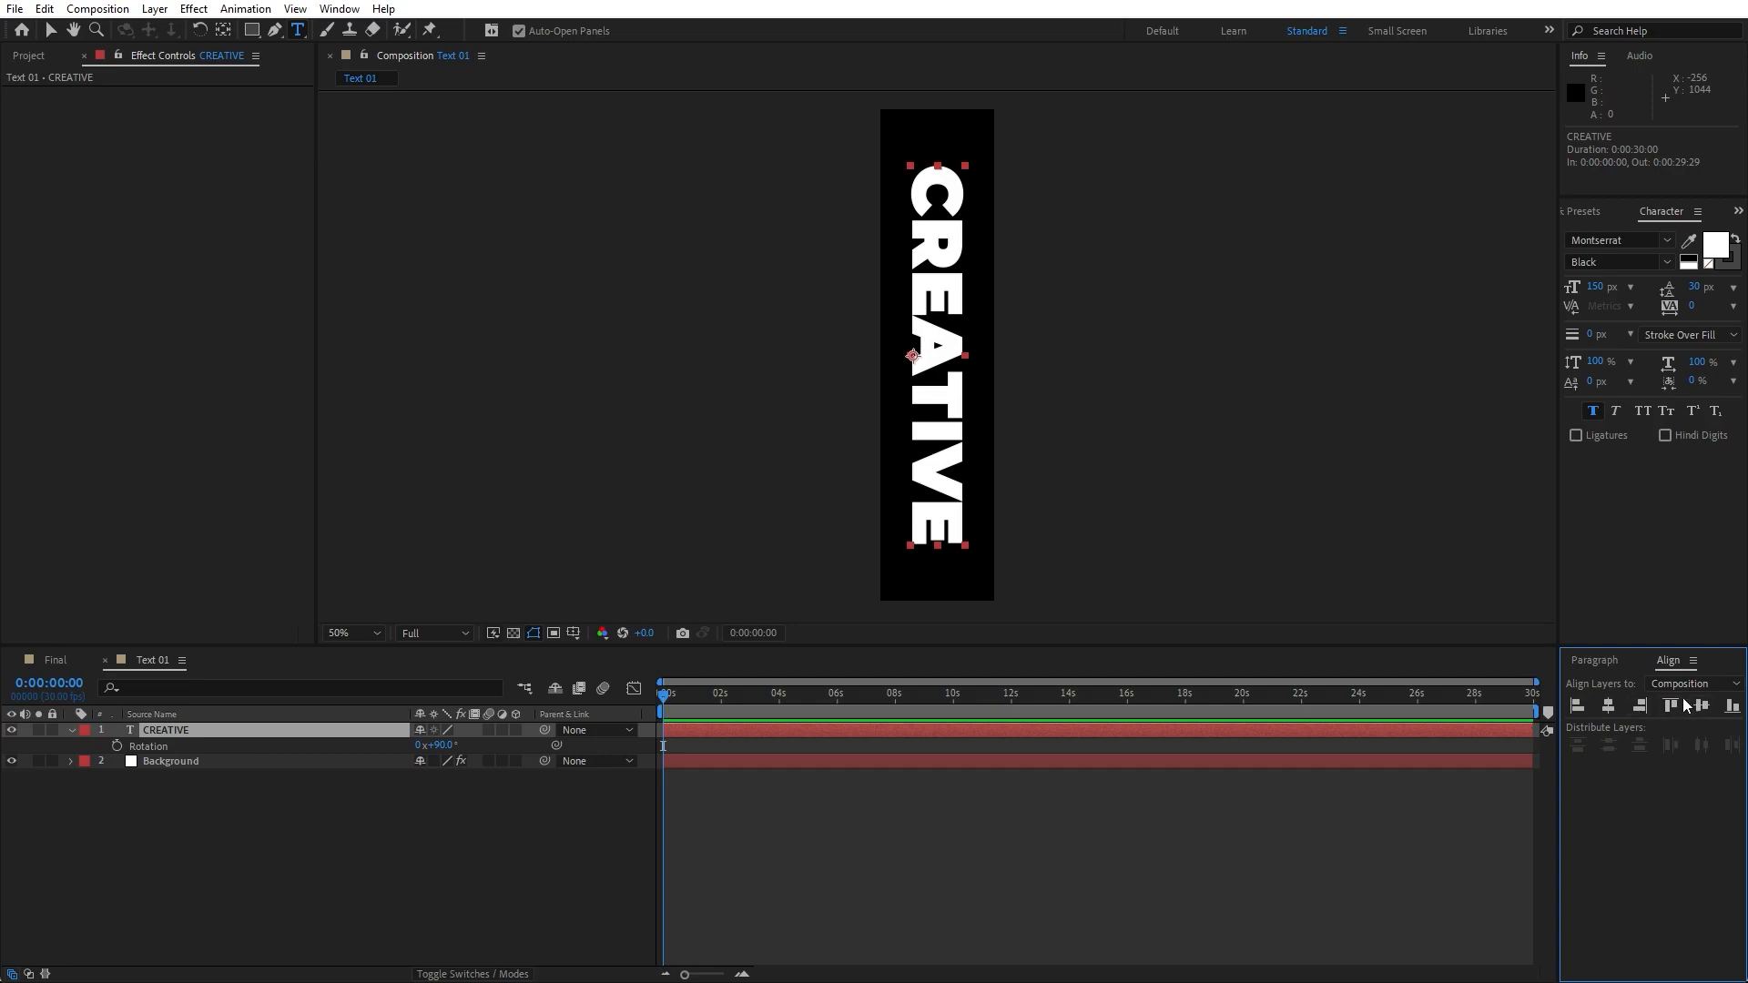
click(339, 9)
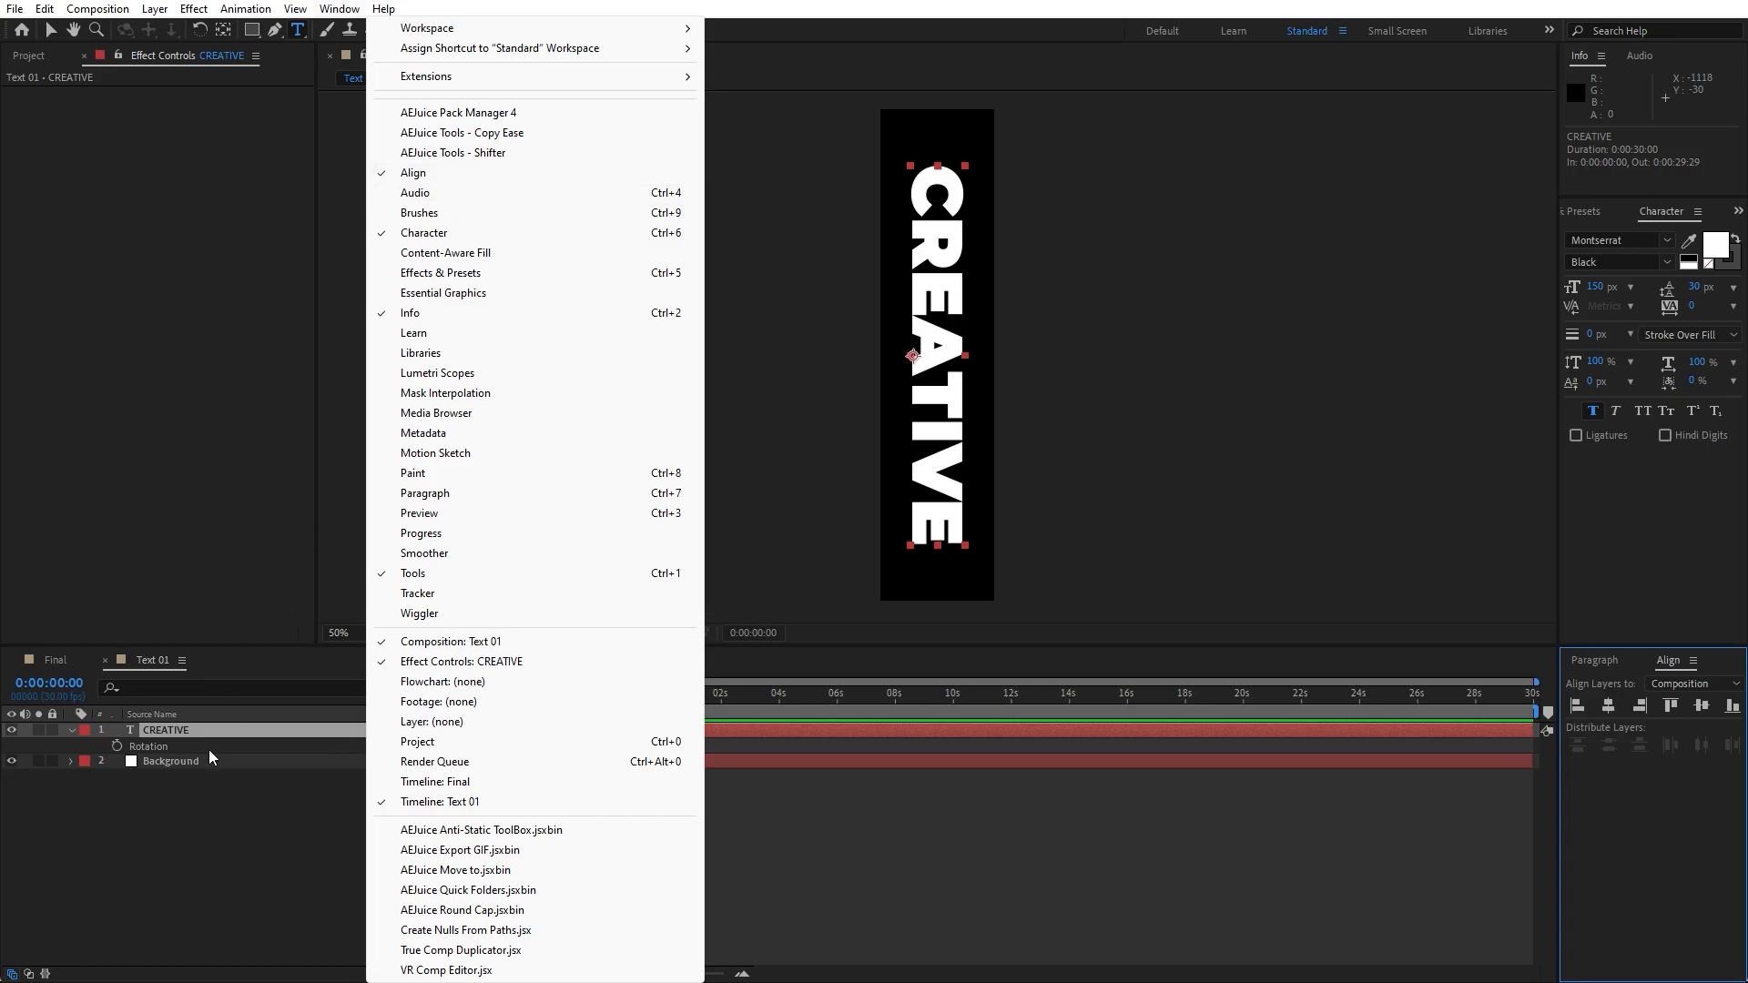
click(162, 809)
click(69, 730)
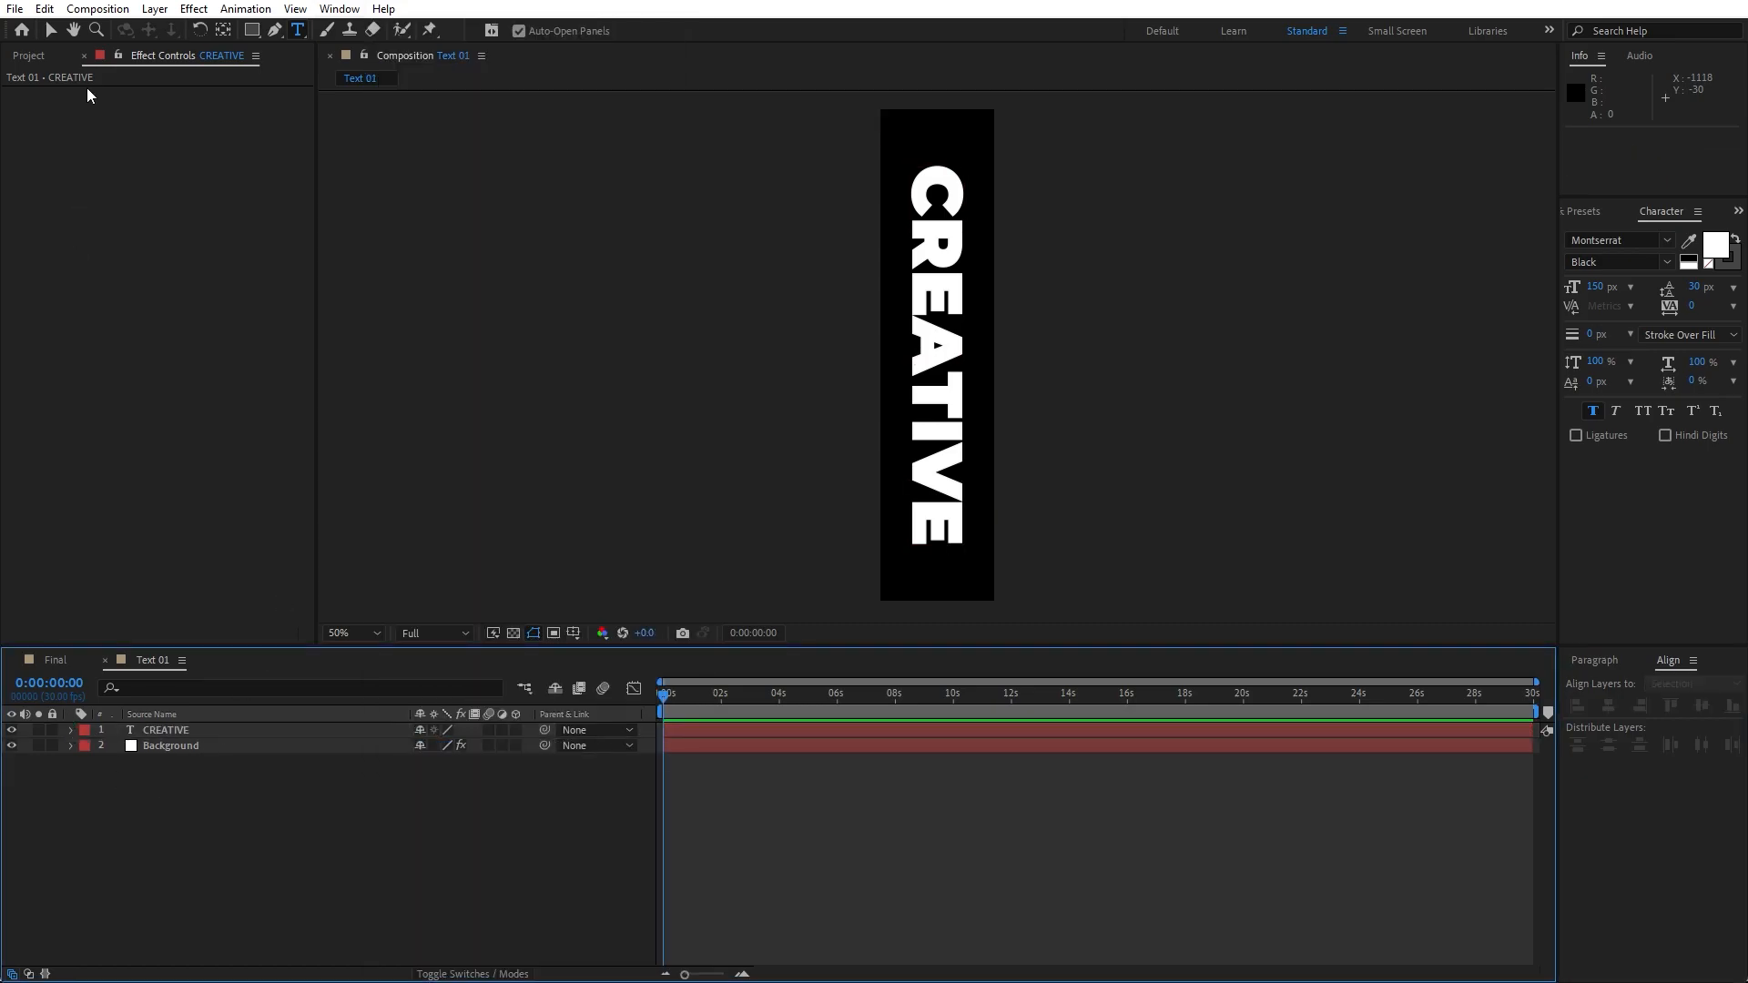
- Place the Text 01 composition into the Final composition as a layer
click(84, 58)
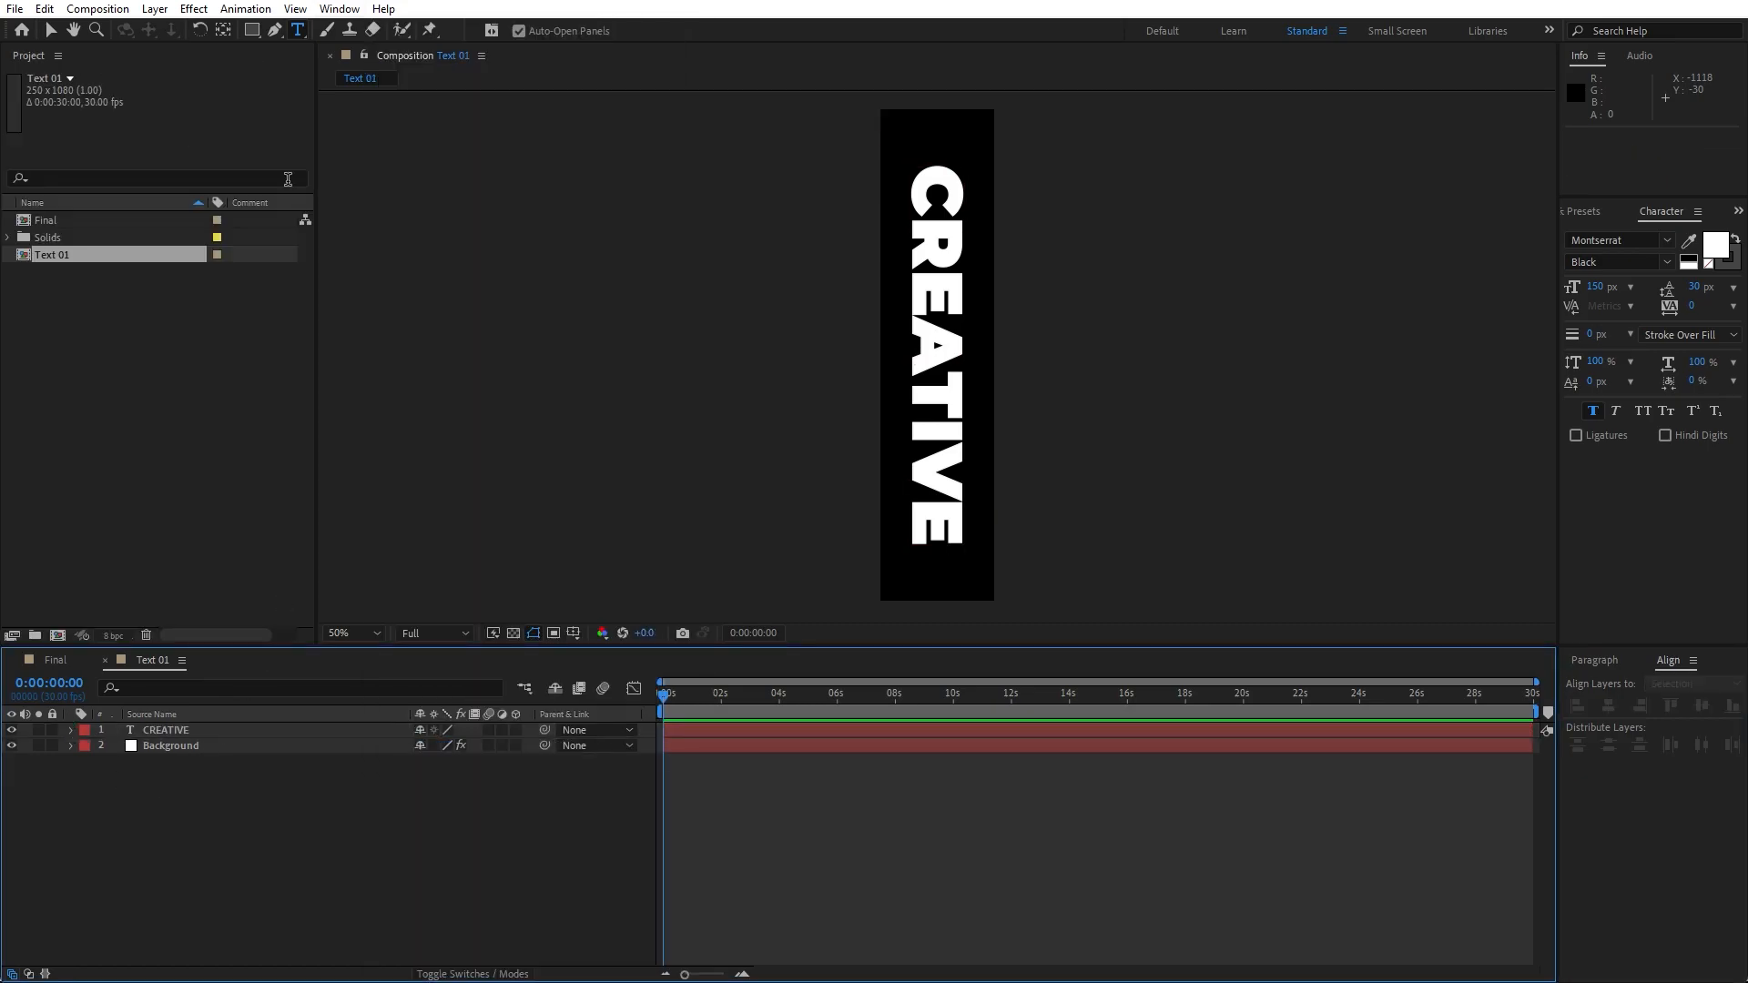
click(104, 662)
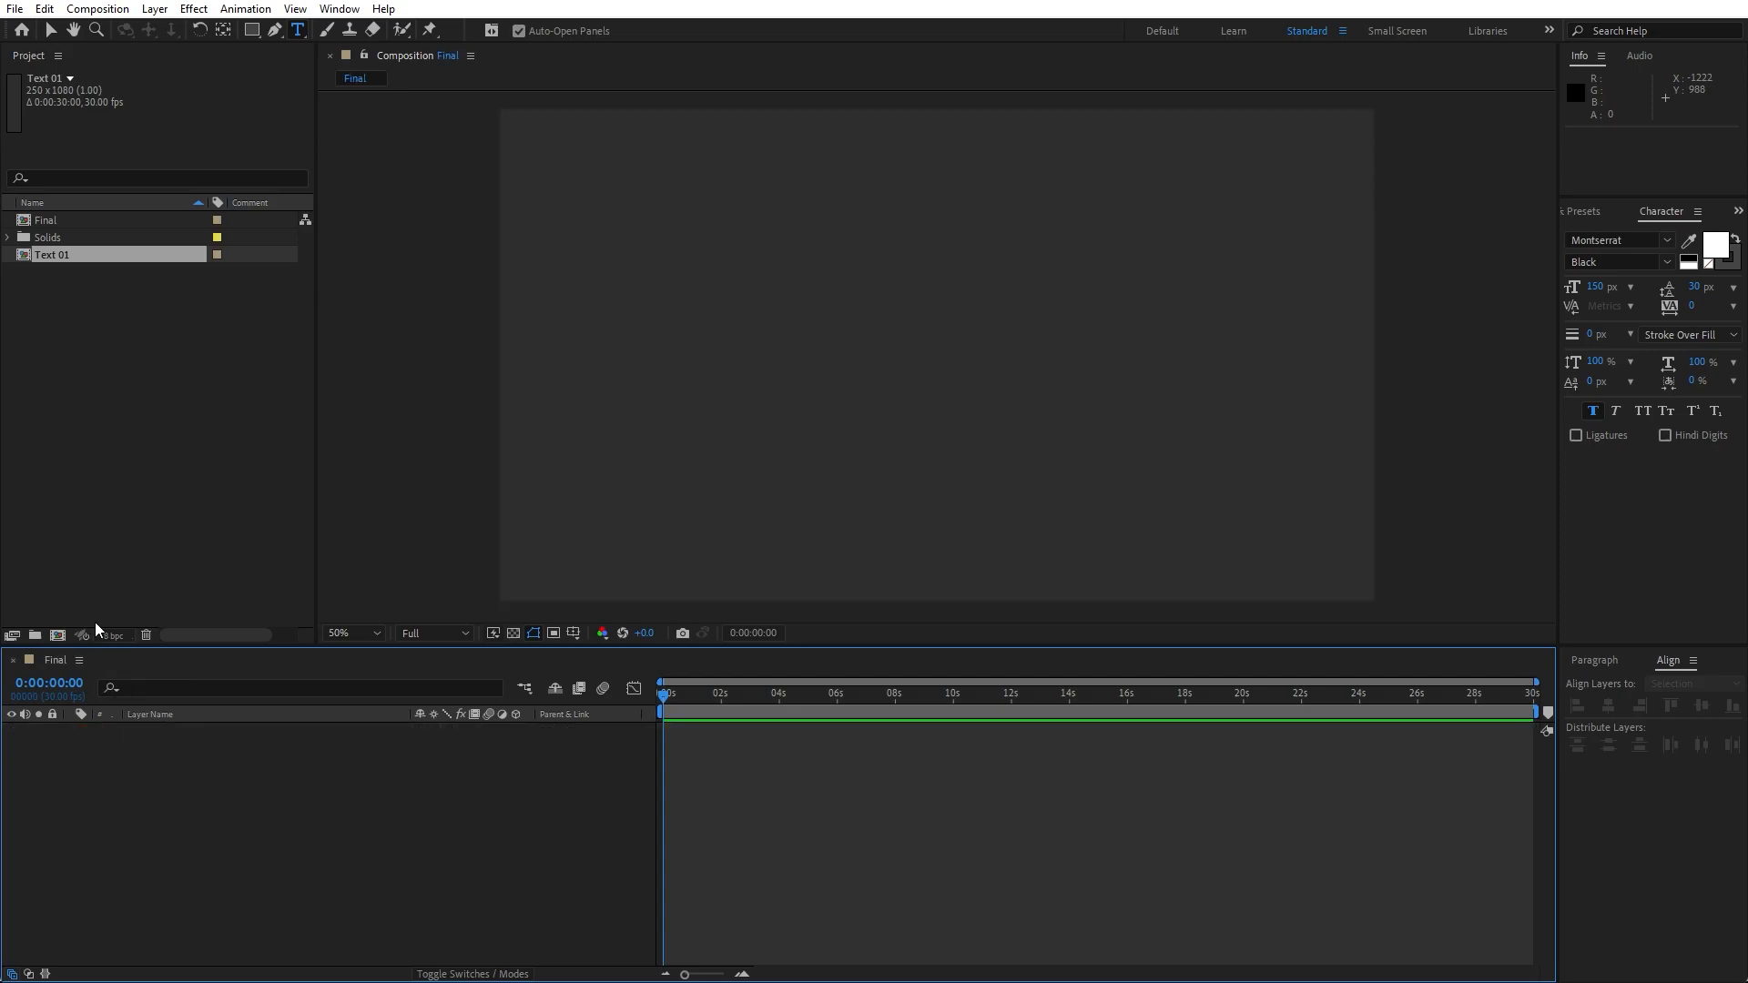
drag(47, 253, 270, 810)
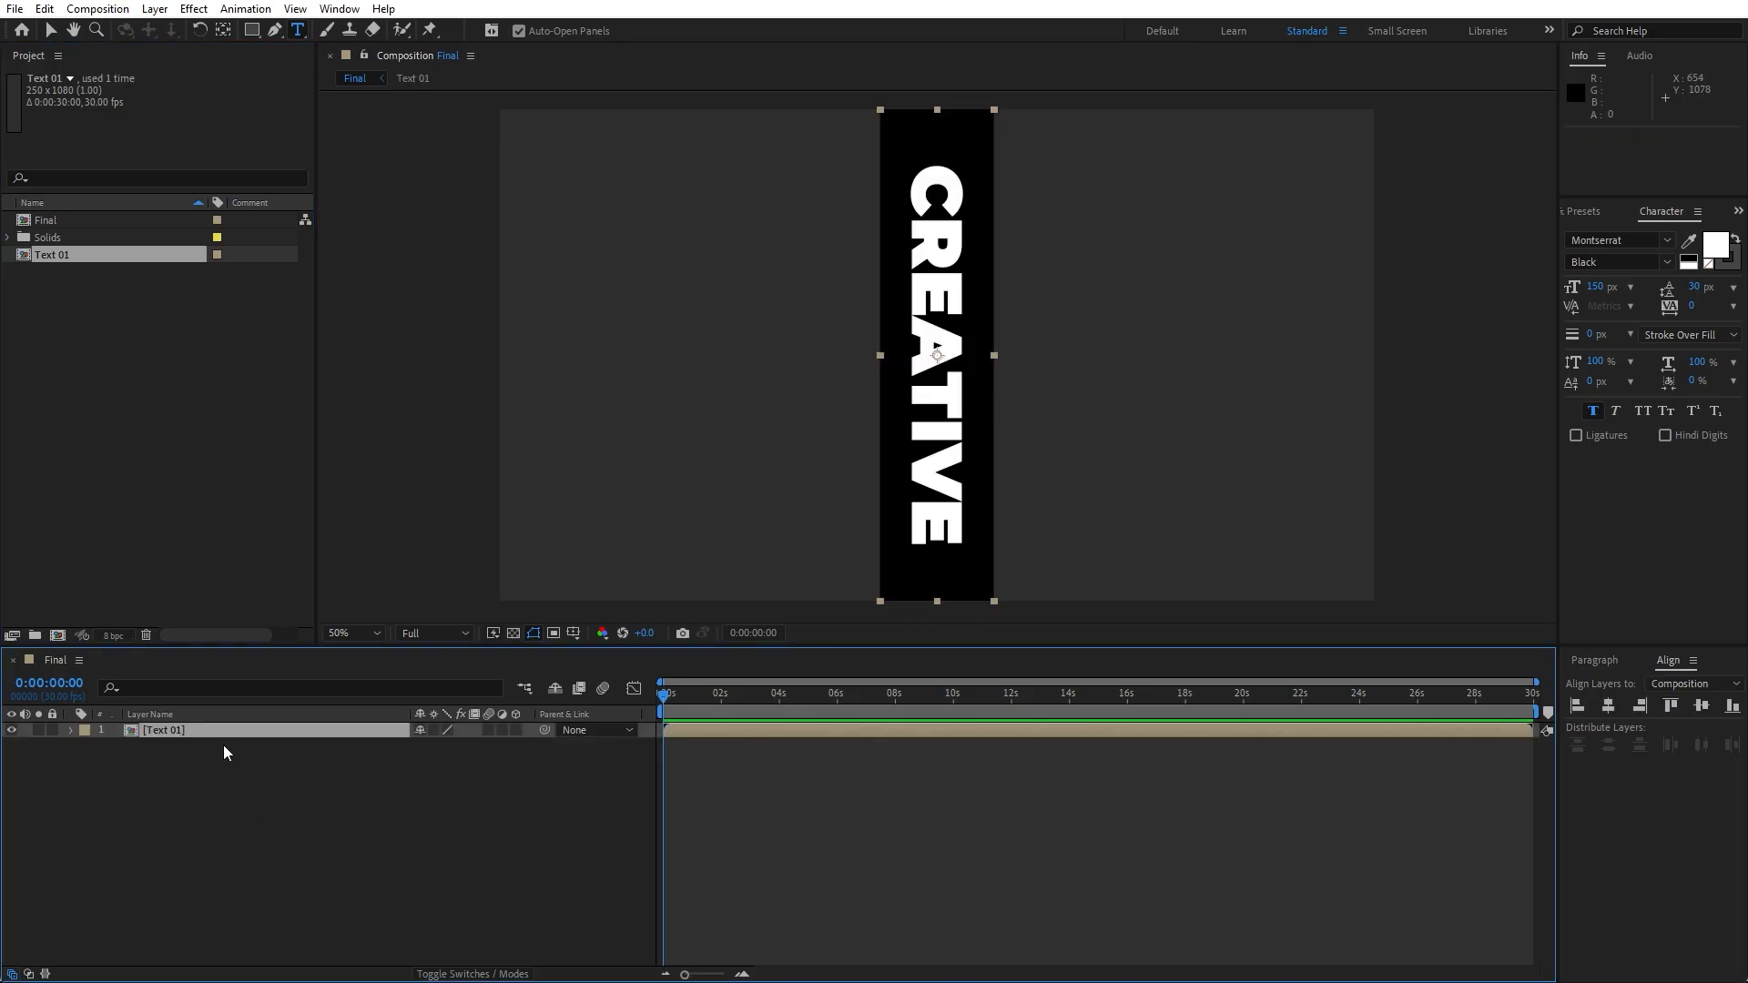
- Open Text 01 and apply the Fill effect to the CREATIVE text layer
double_click(165, 730)
click(165, 731)
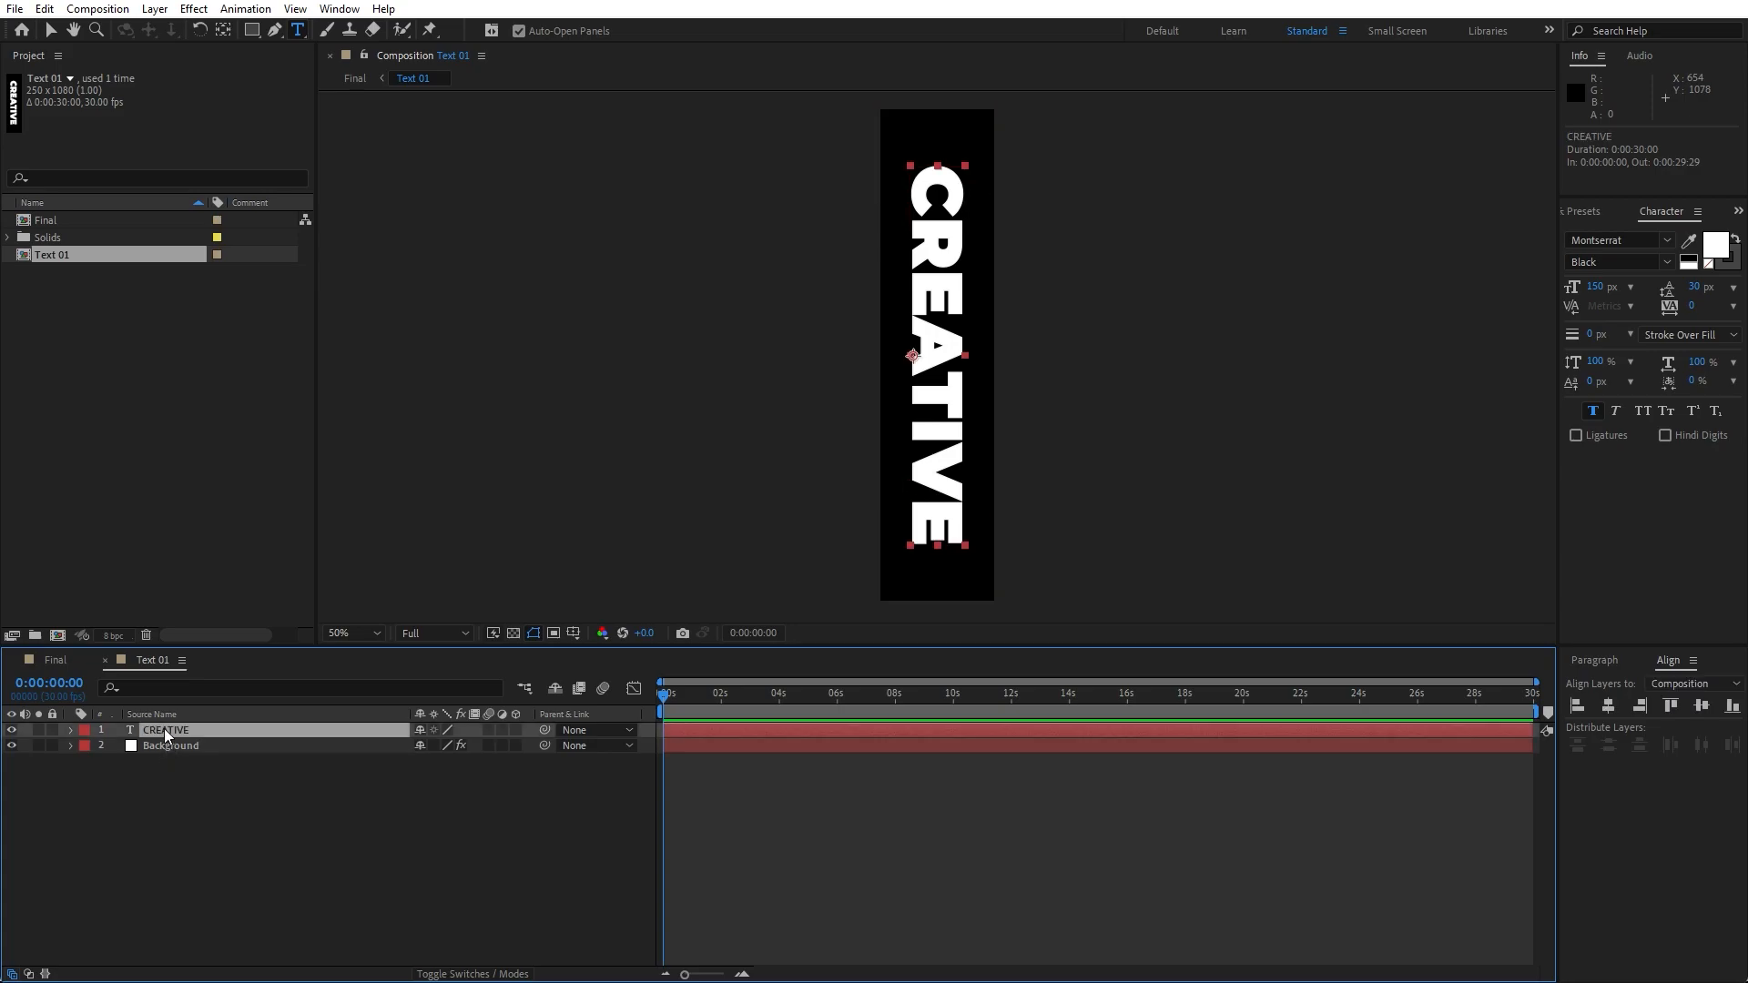
click(1584, 212)
drag(1625, 349, 244, 728)
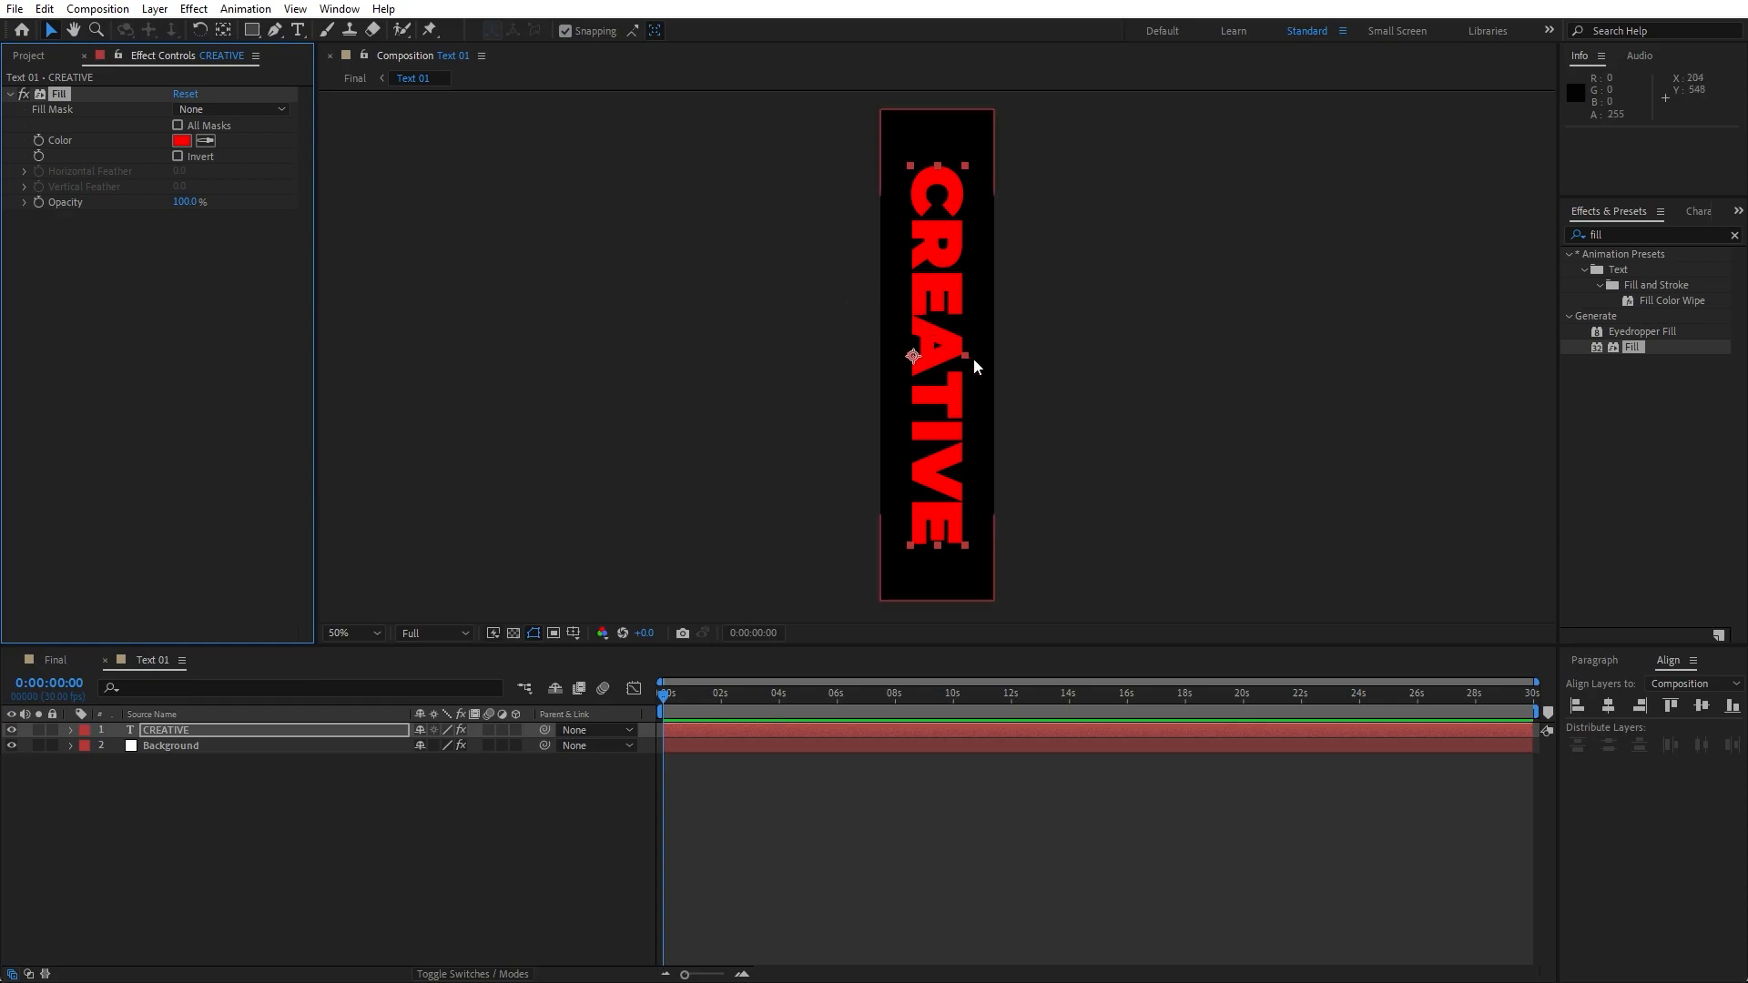
- Return to the Final composition and make the Text 01 layer 3D
click(84, 55)
click(46, 663)
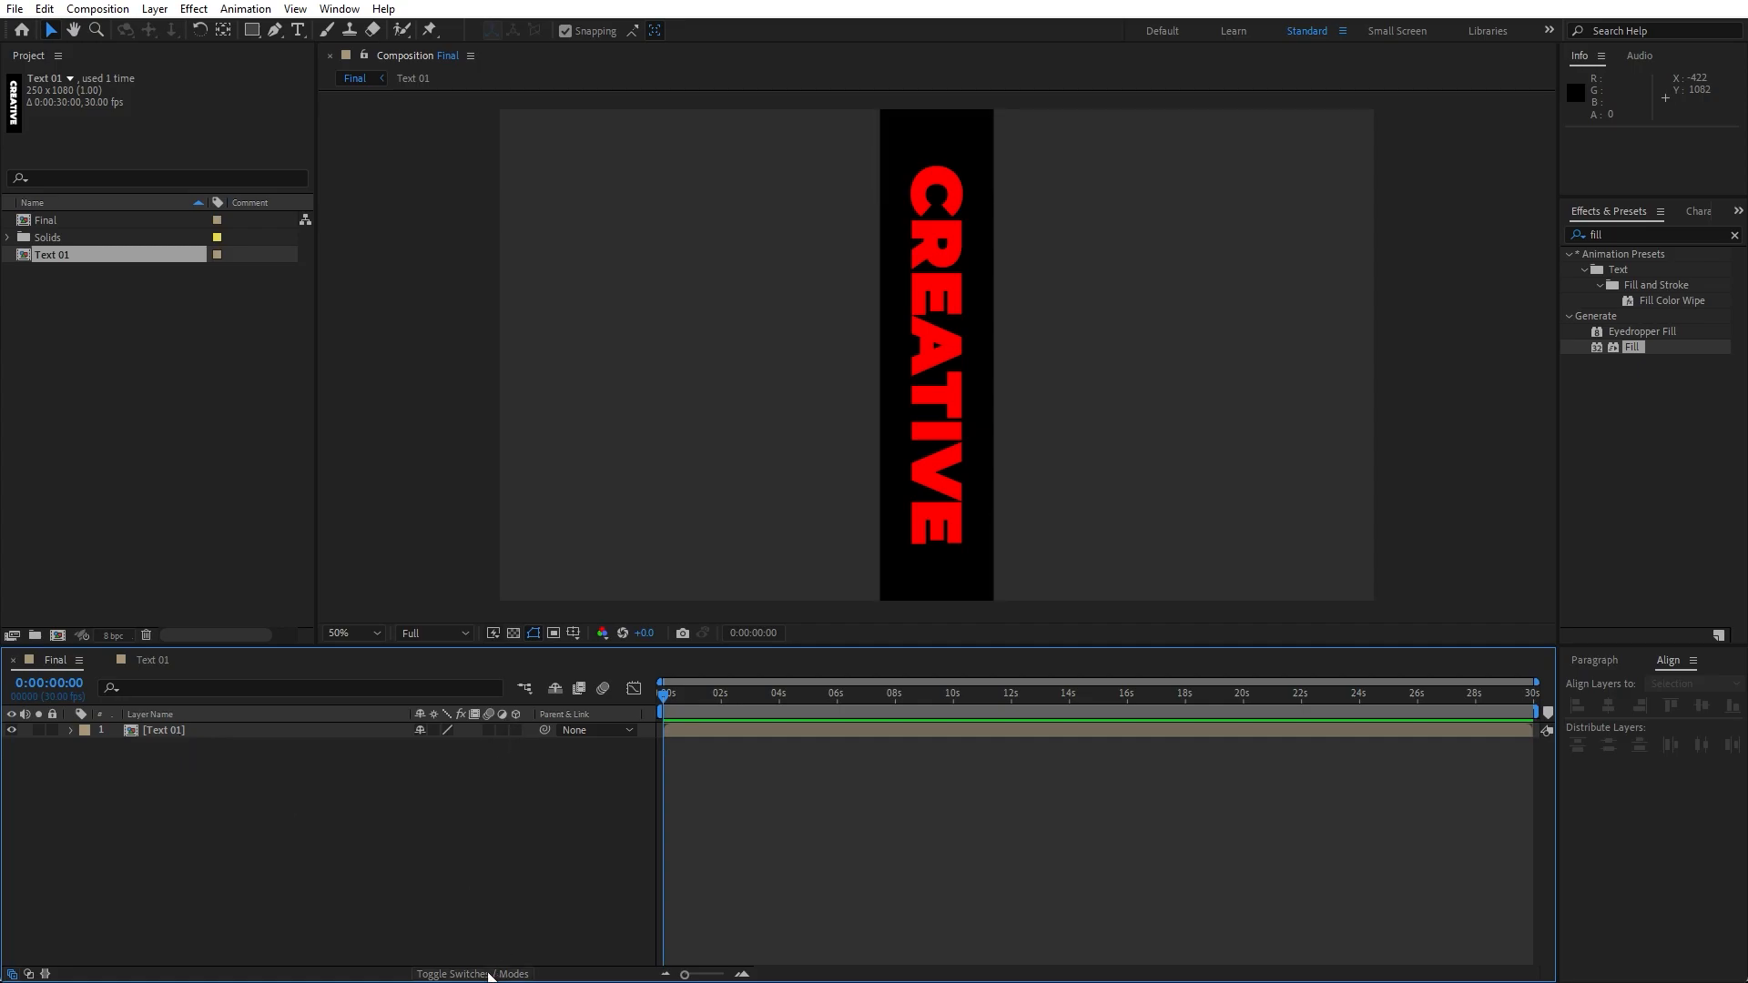
click(516, 730)
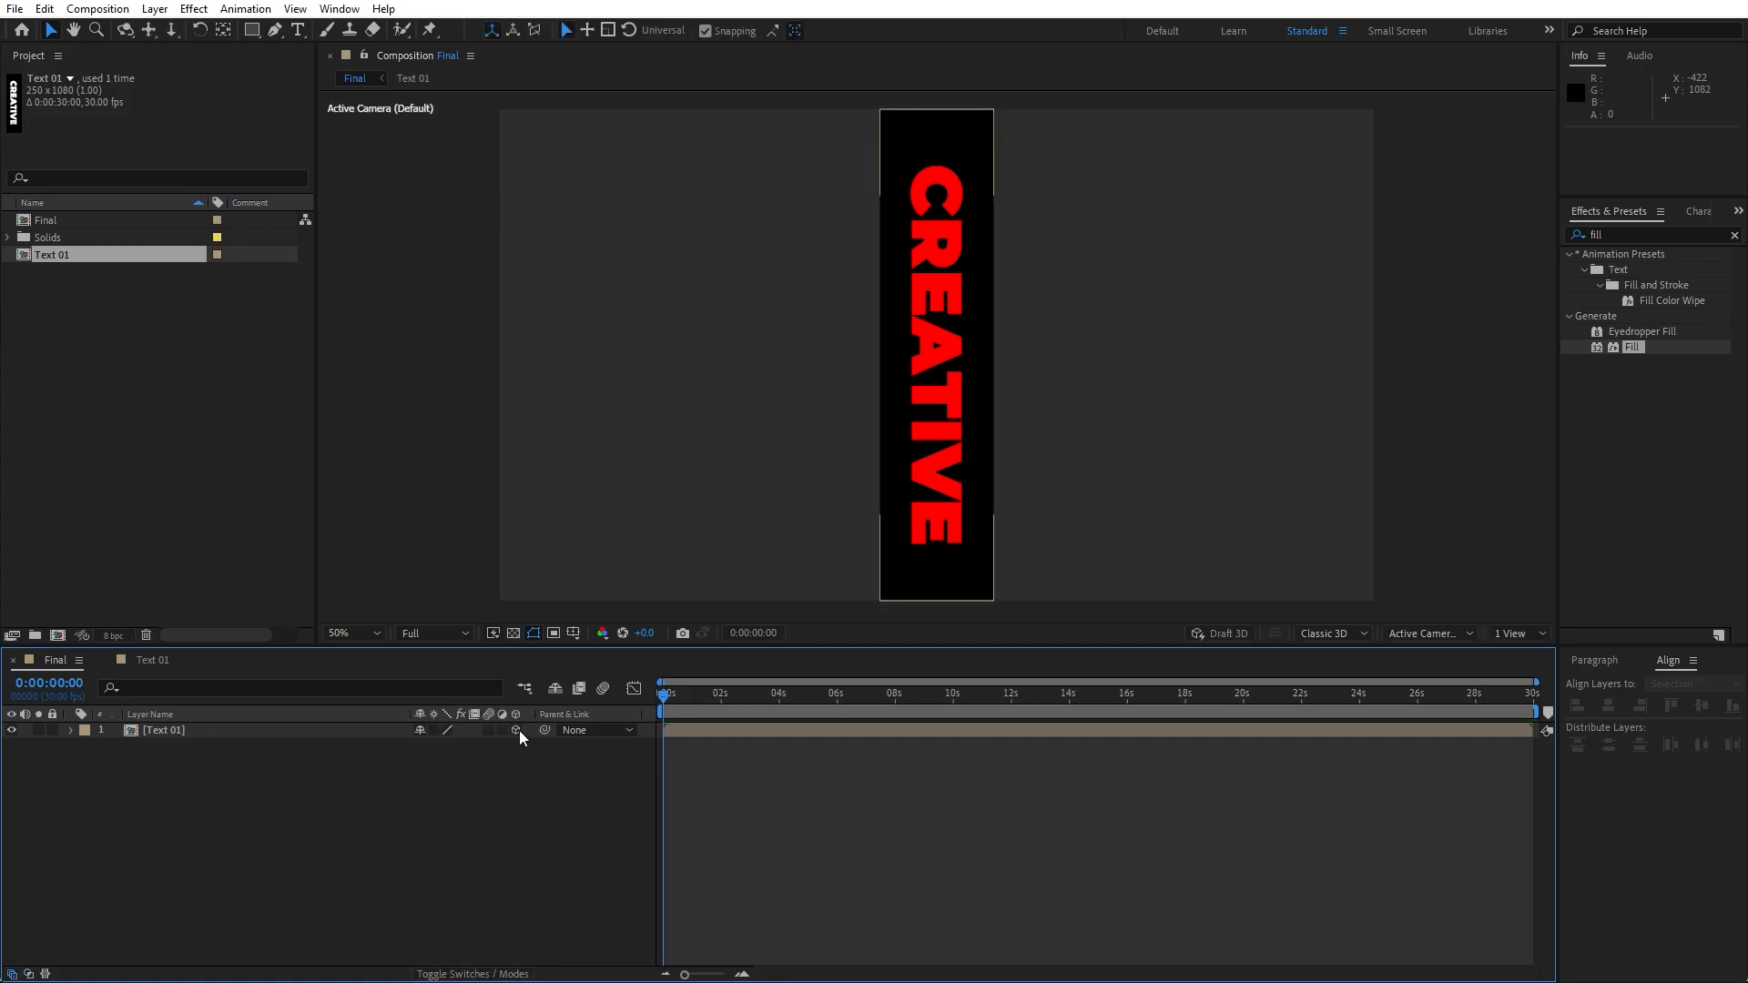
- Switch the composition viewer to a 2 Views layout
click(1504, 637)
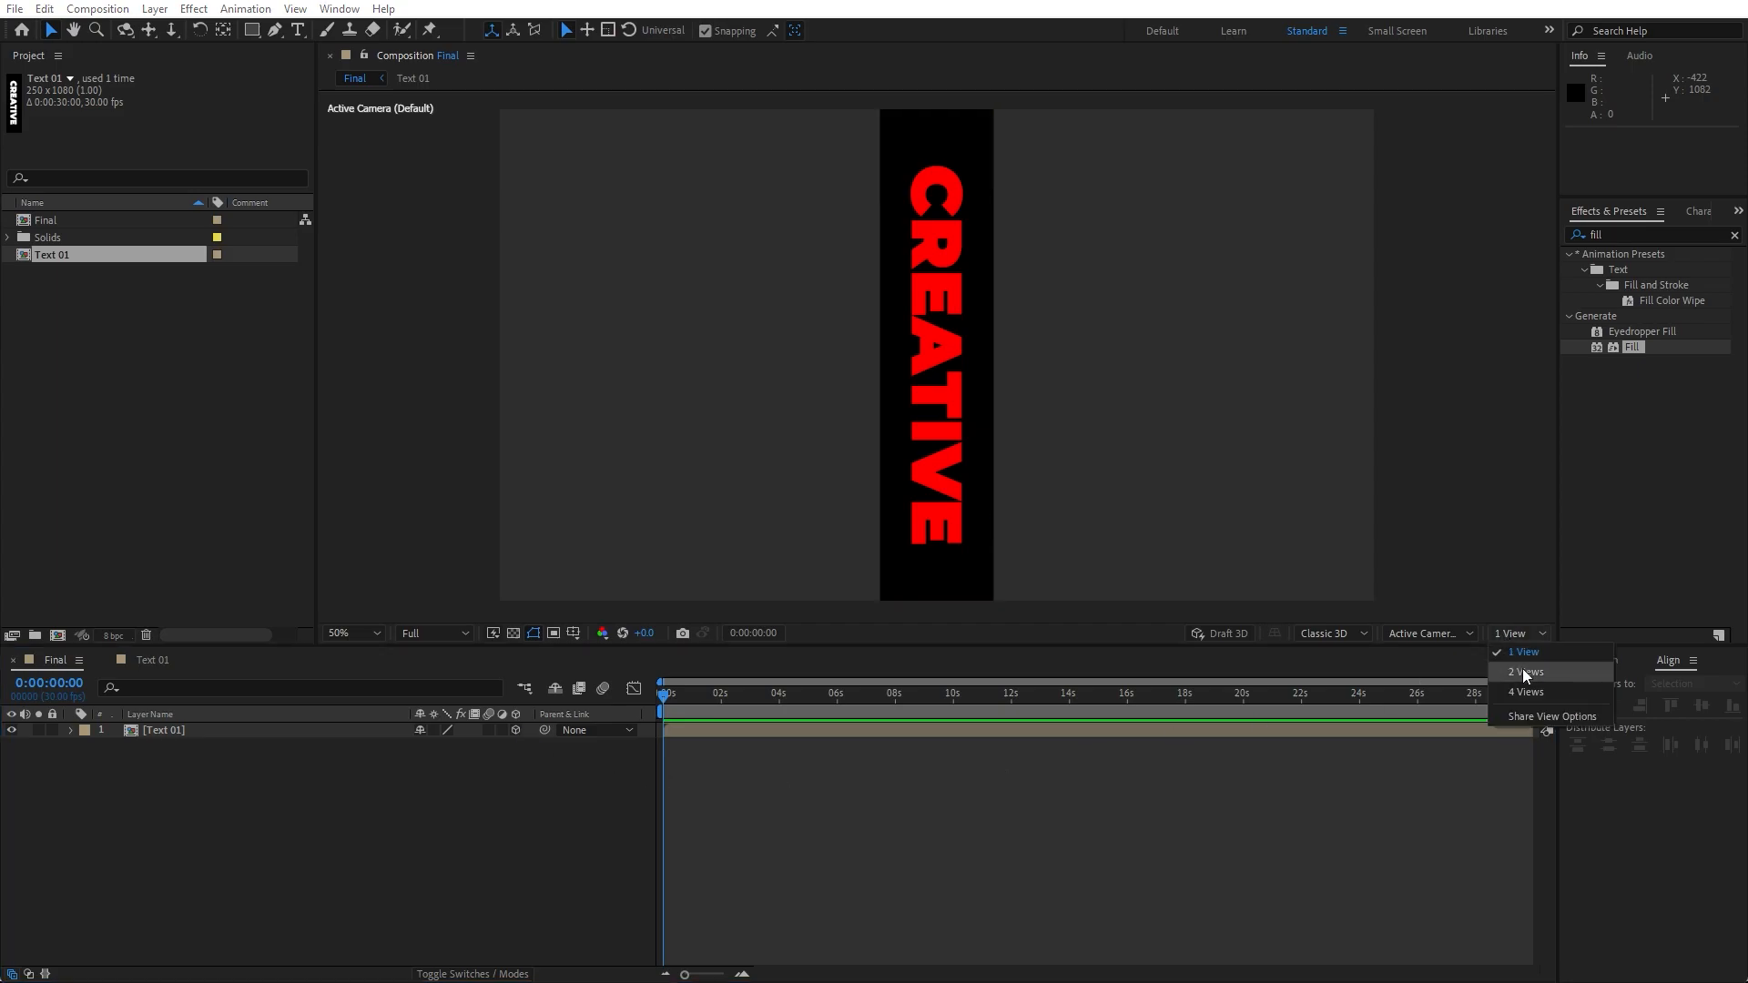
click(1523, 672)
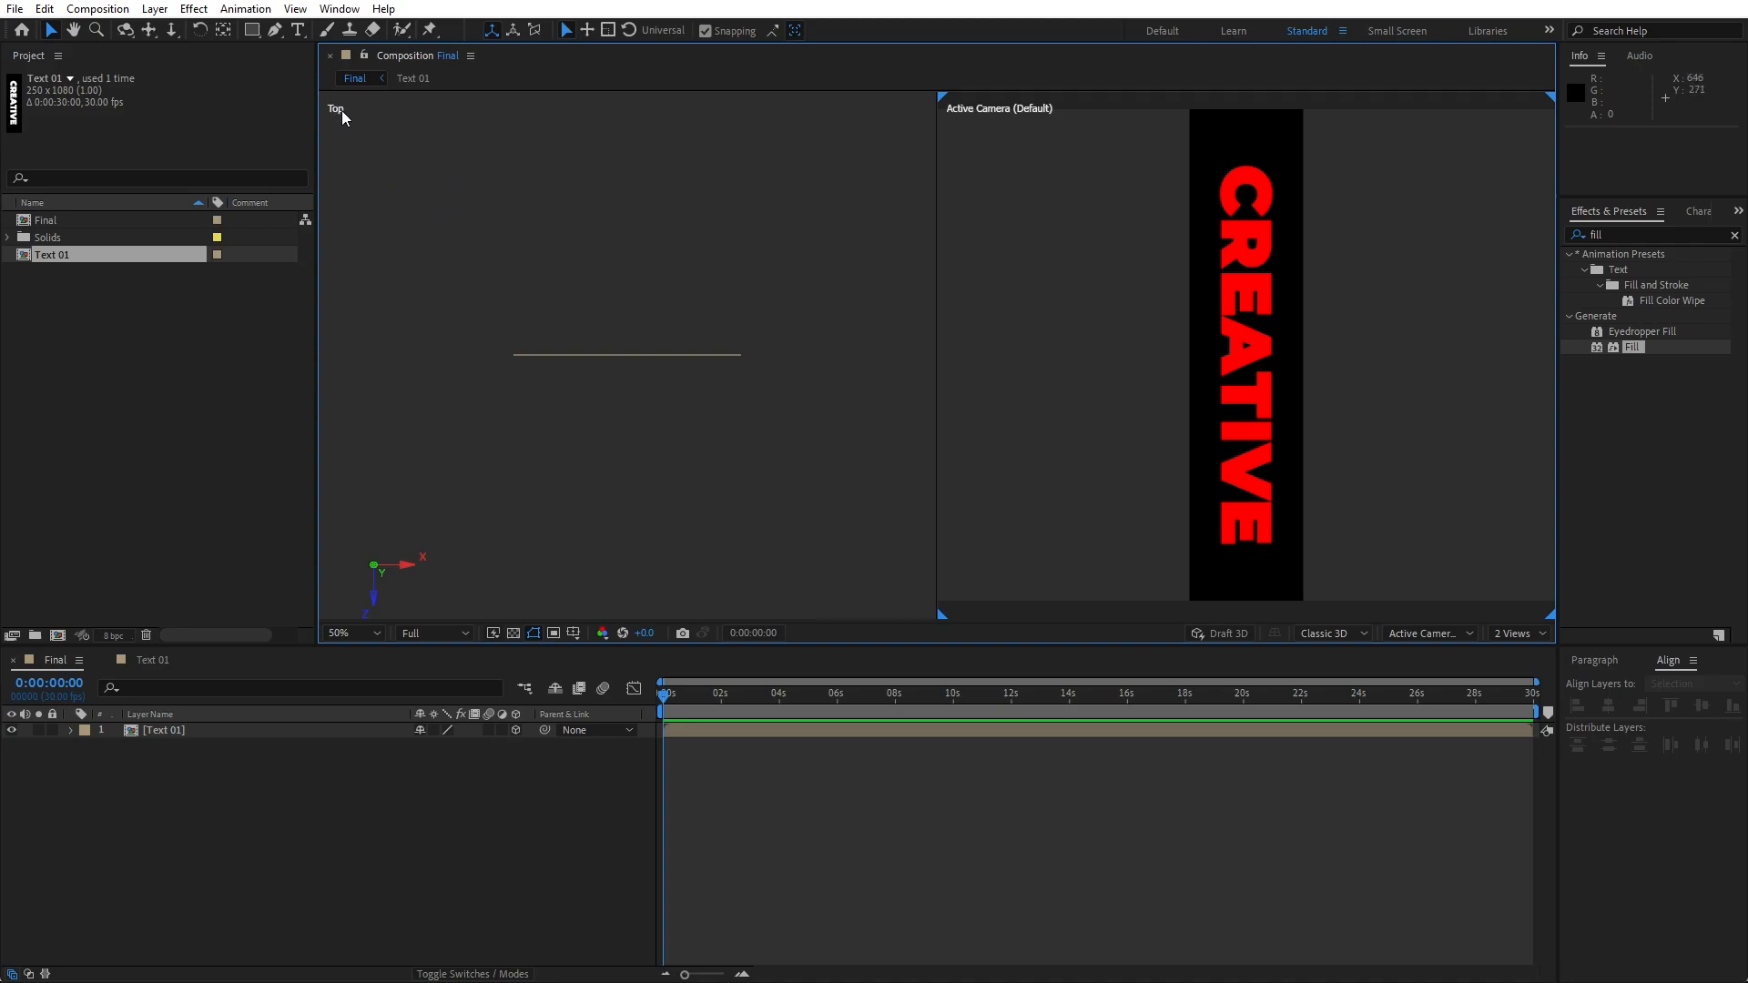
- Duplicate the Text 01 layer in the Final composition
click(180, 731)
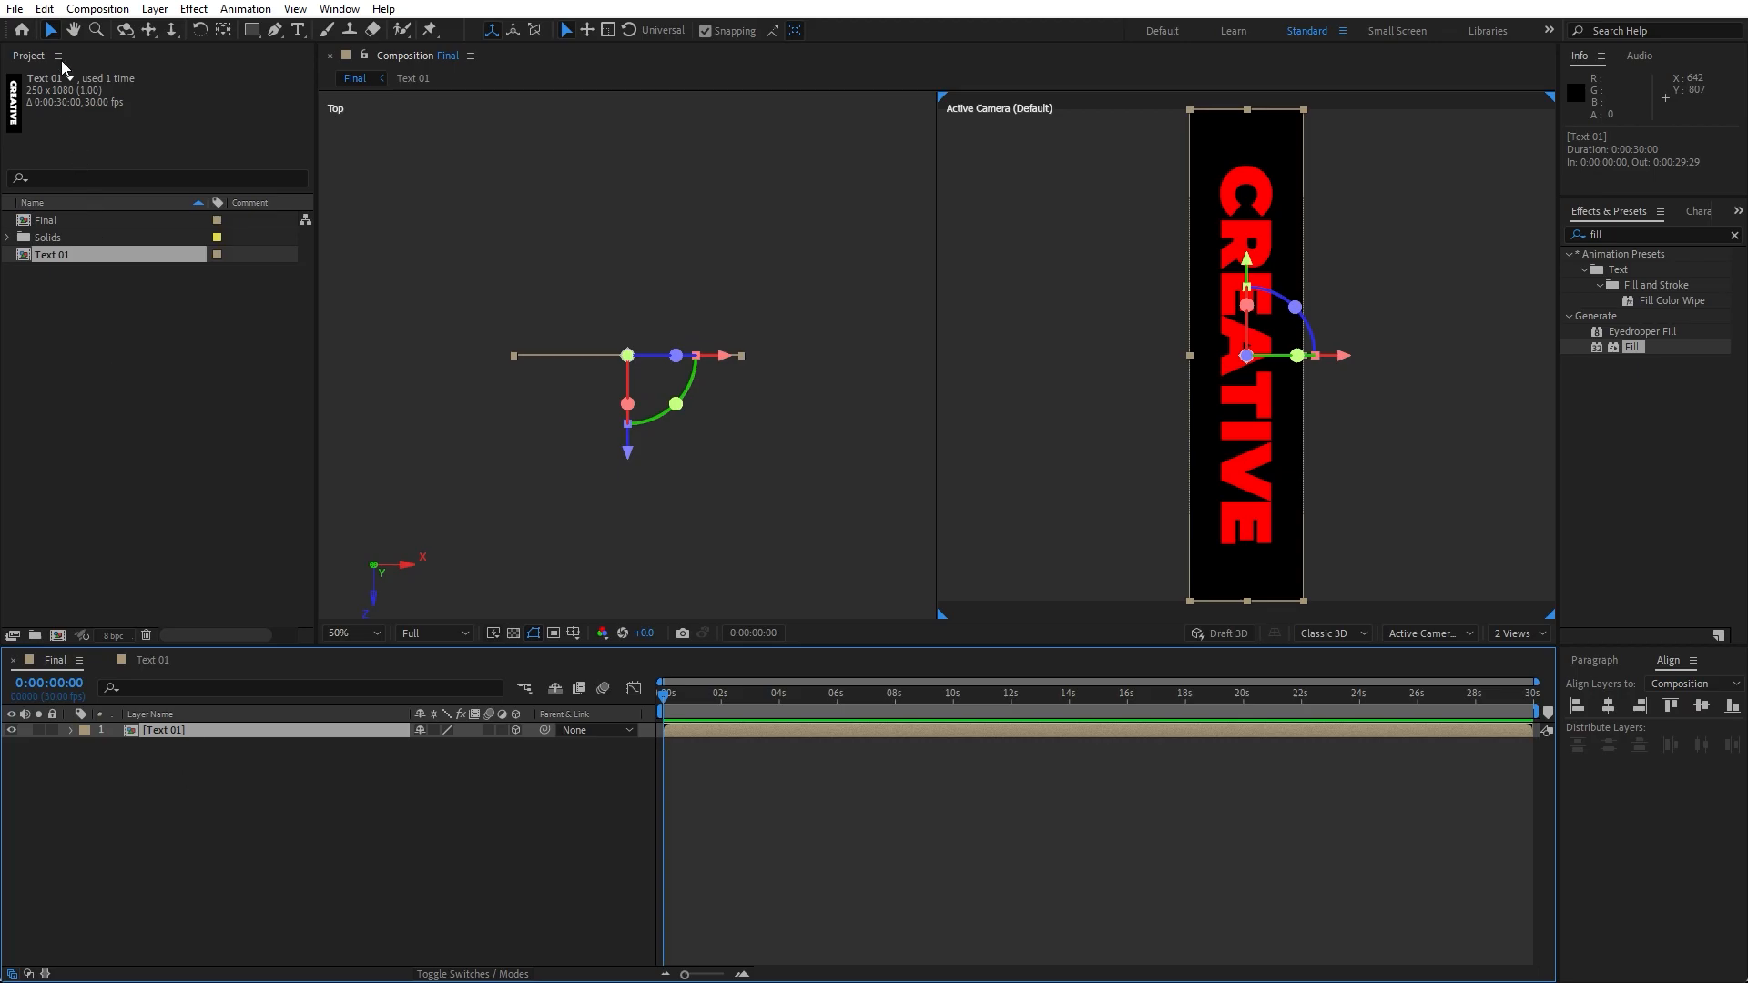
click(44, 8)
click(145, 248)
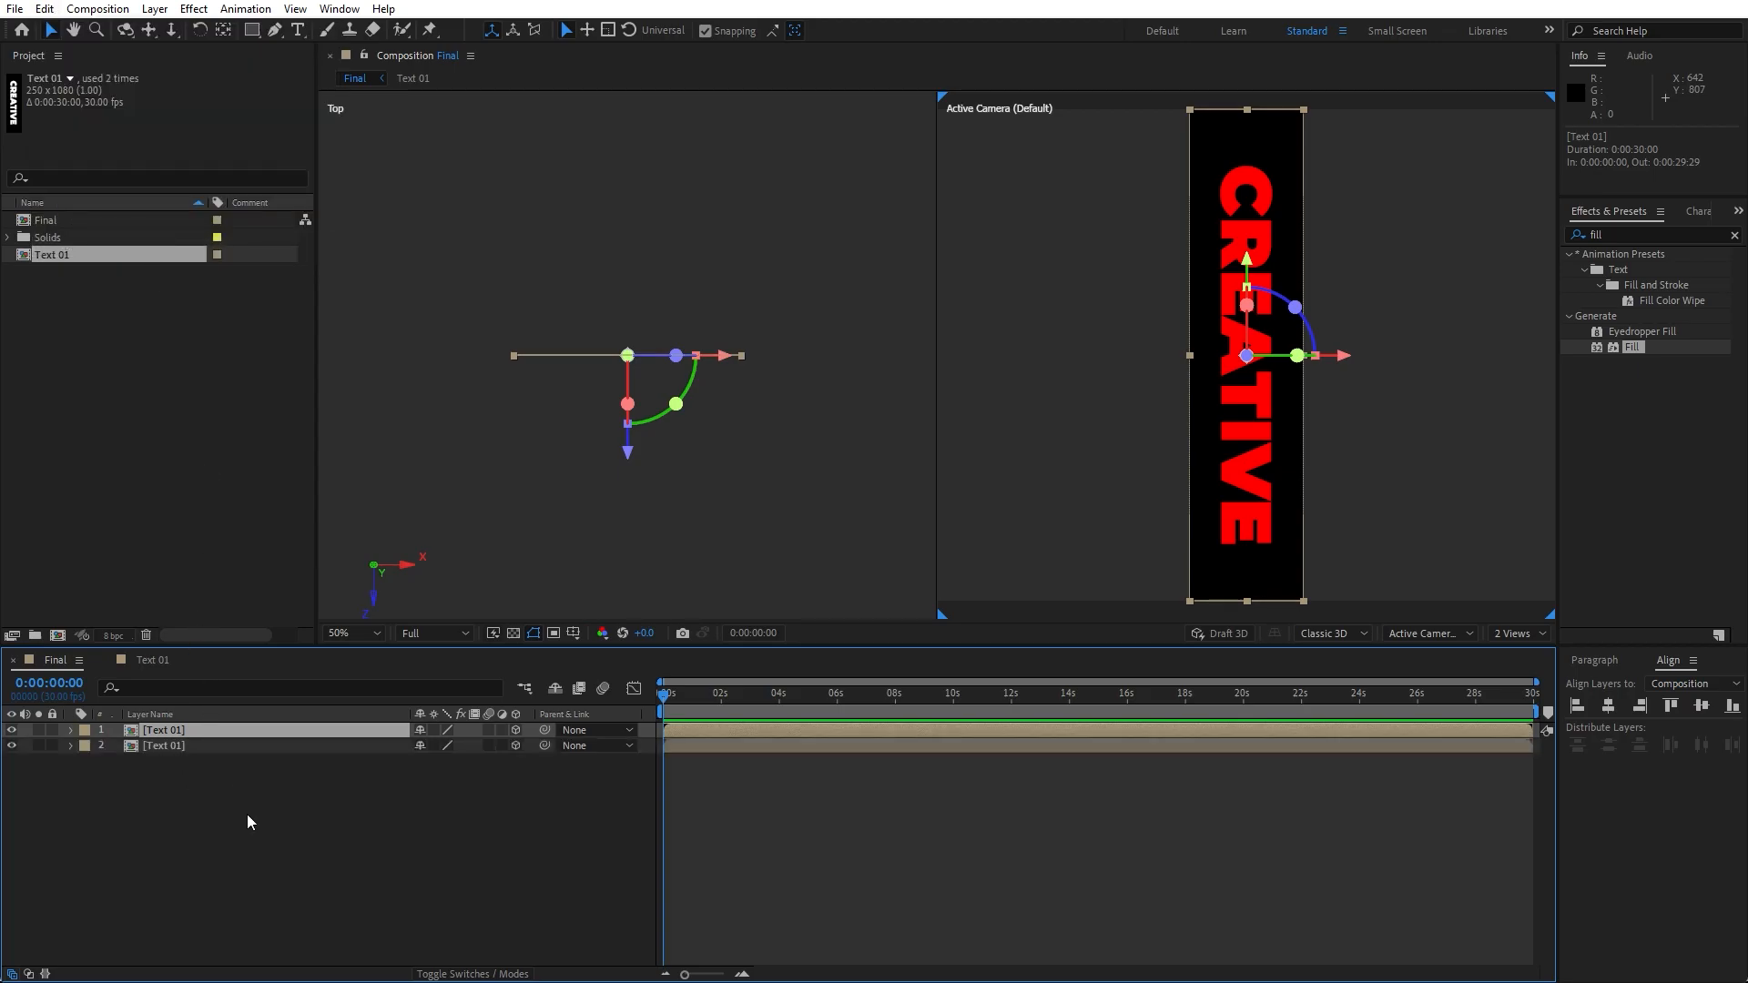
- Offset the top Text 01 layer's X position by +125 px
key(p)
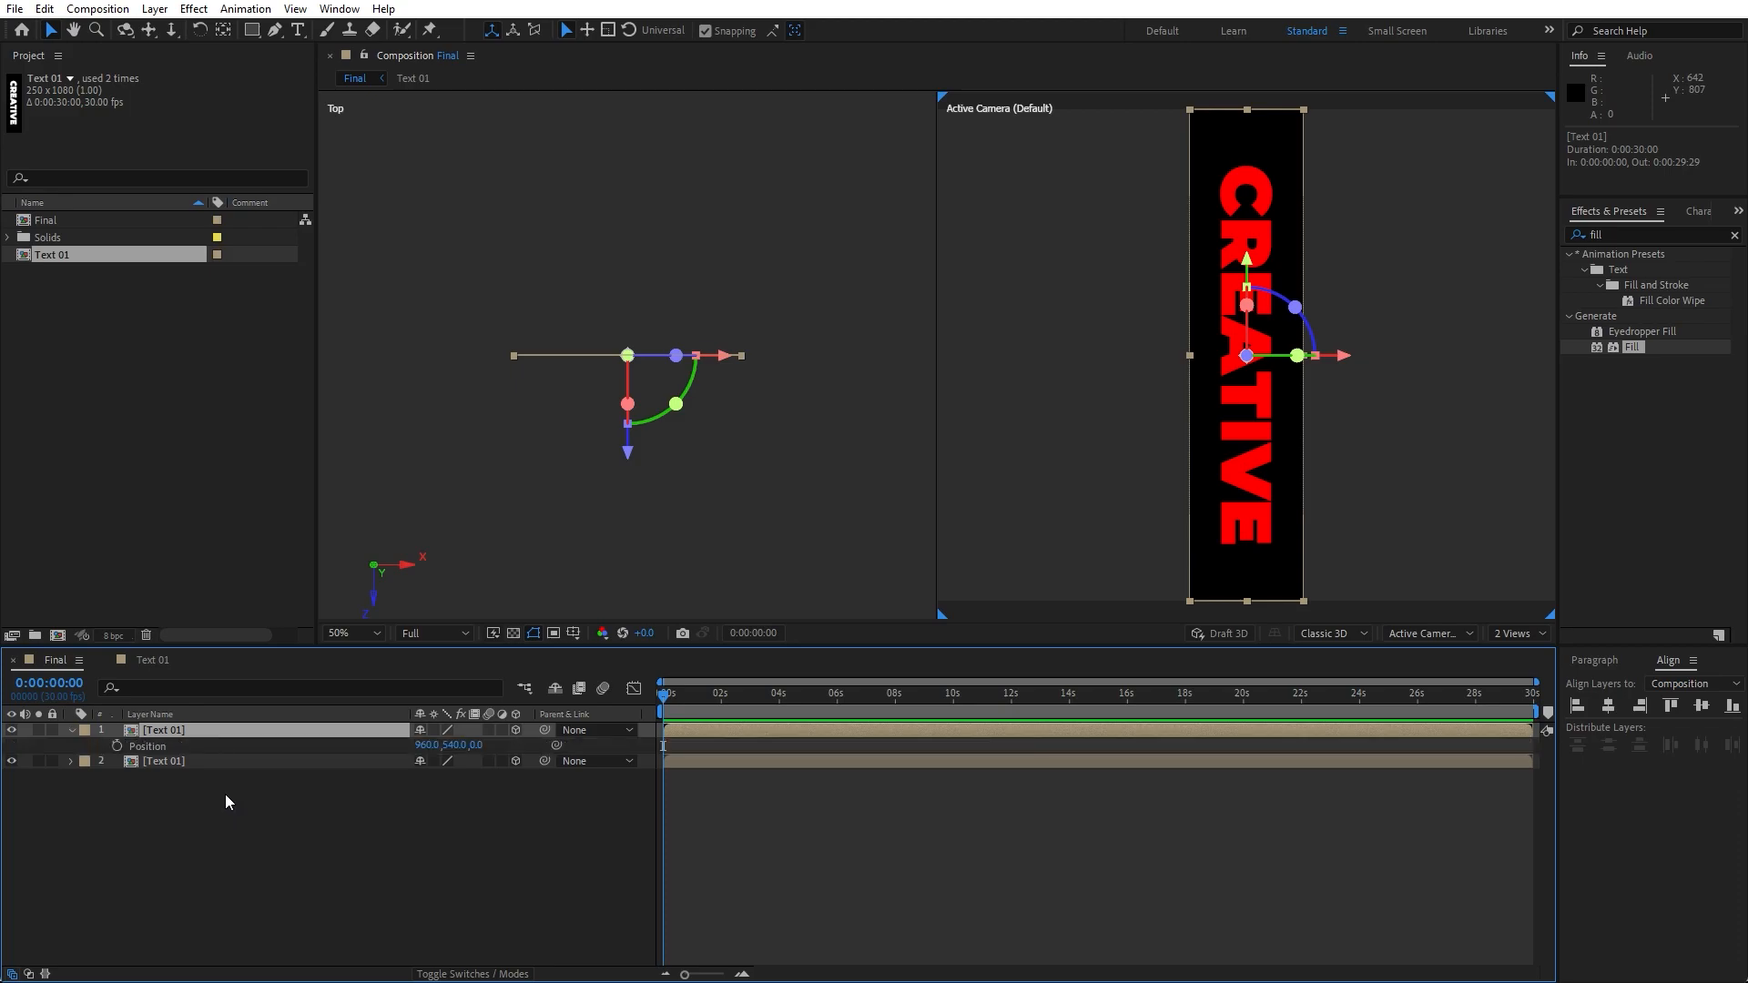
click(426, 745)
text(+125)
key(Return)
- Set the top Text 01 layer's Y Rotation to 90°
key(r)
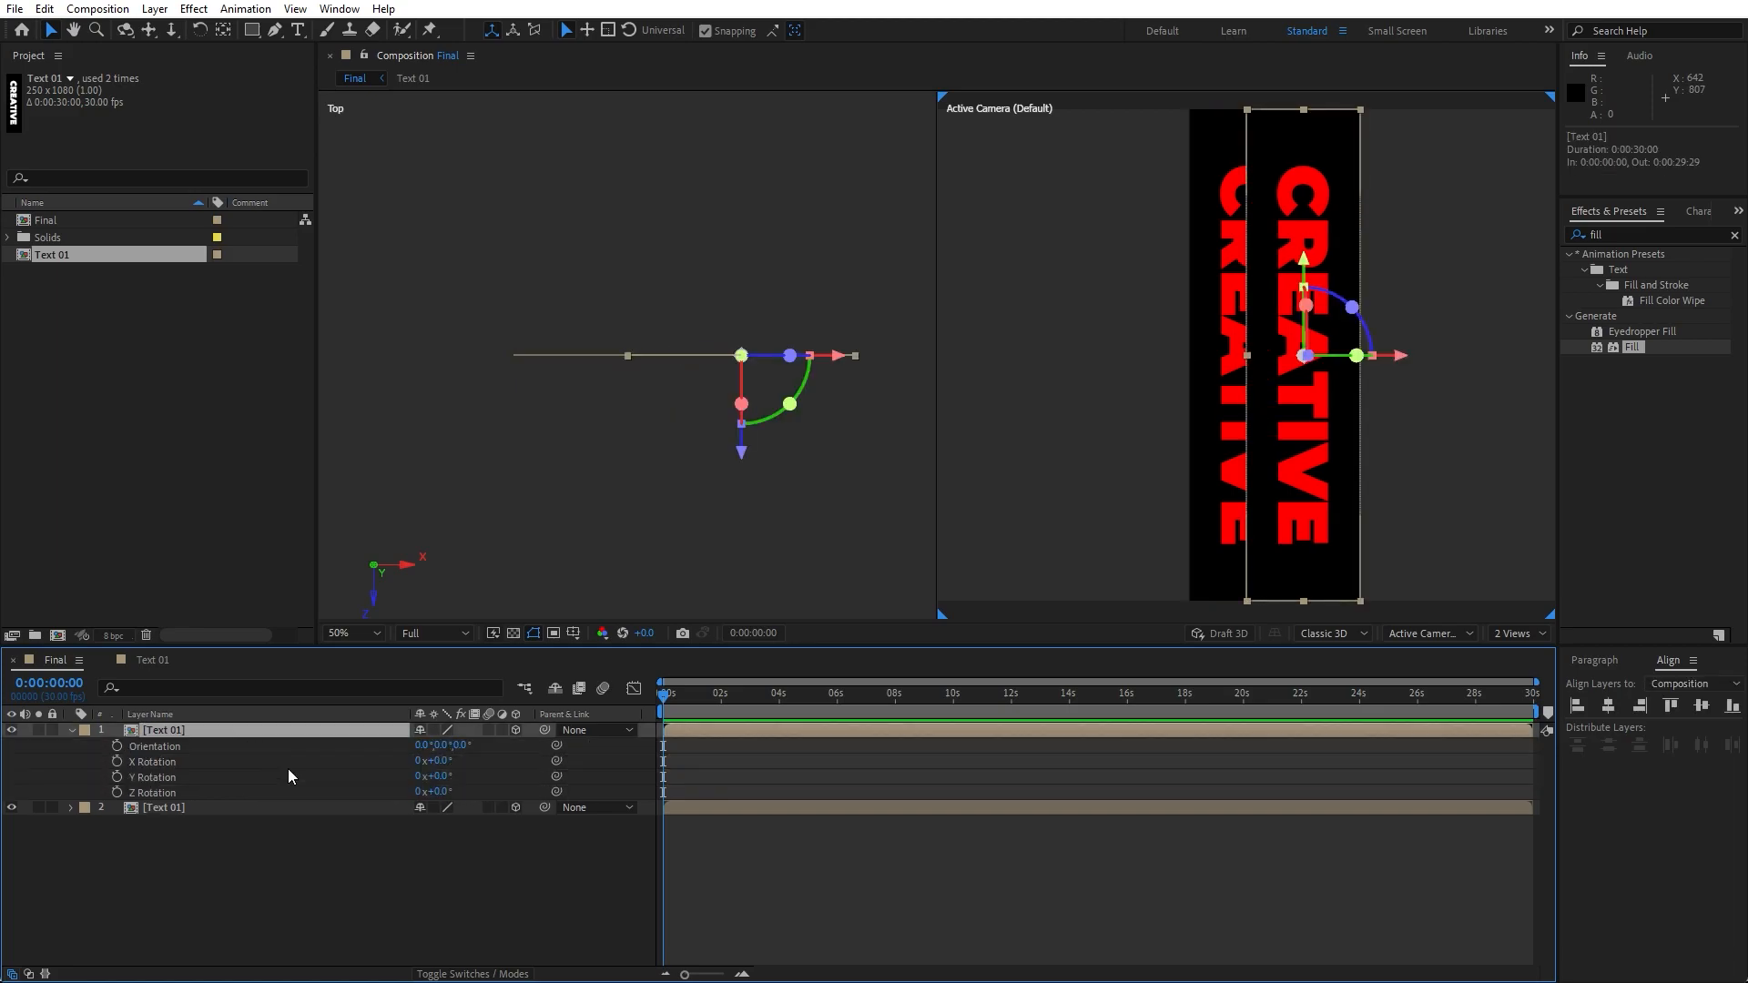
click(443, 776)
text(90)
click(259, 896)
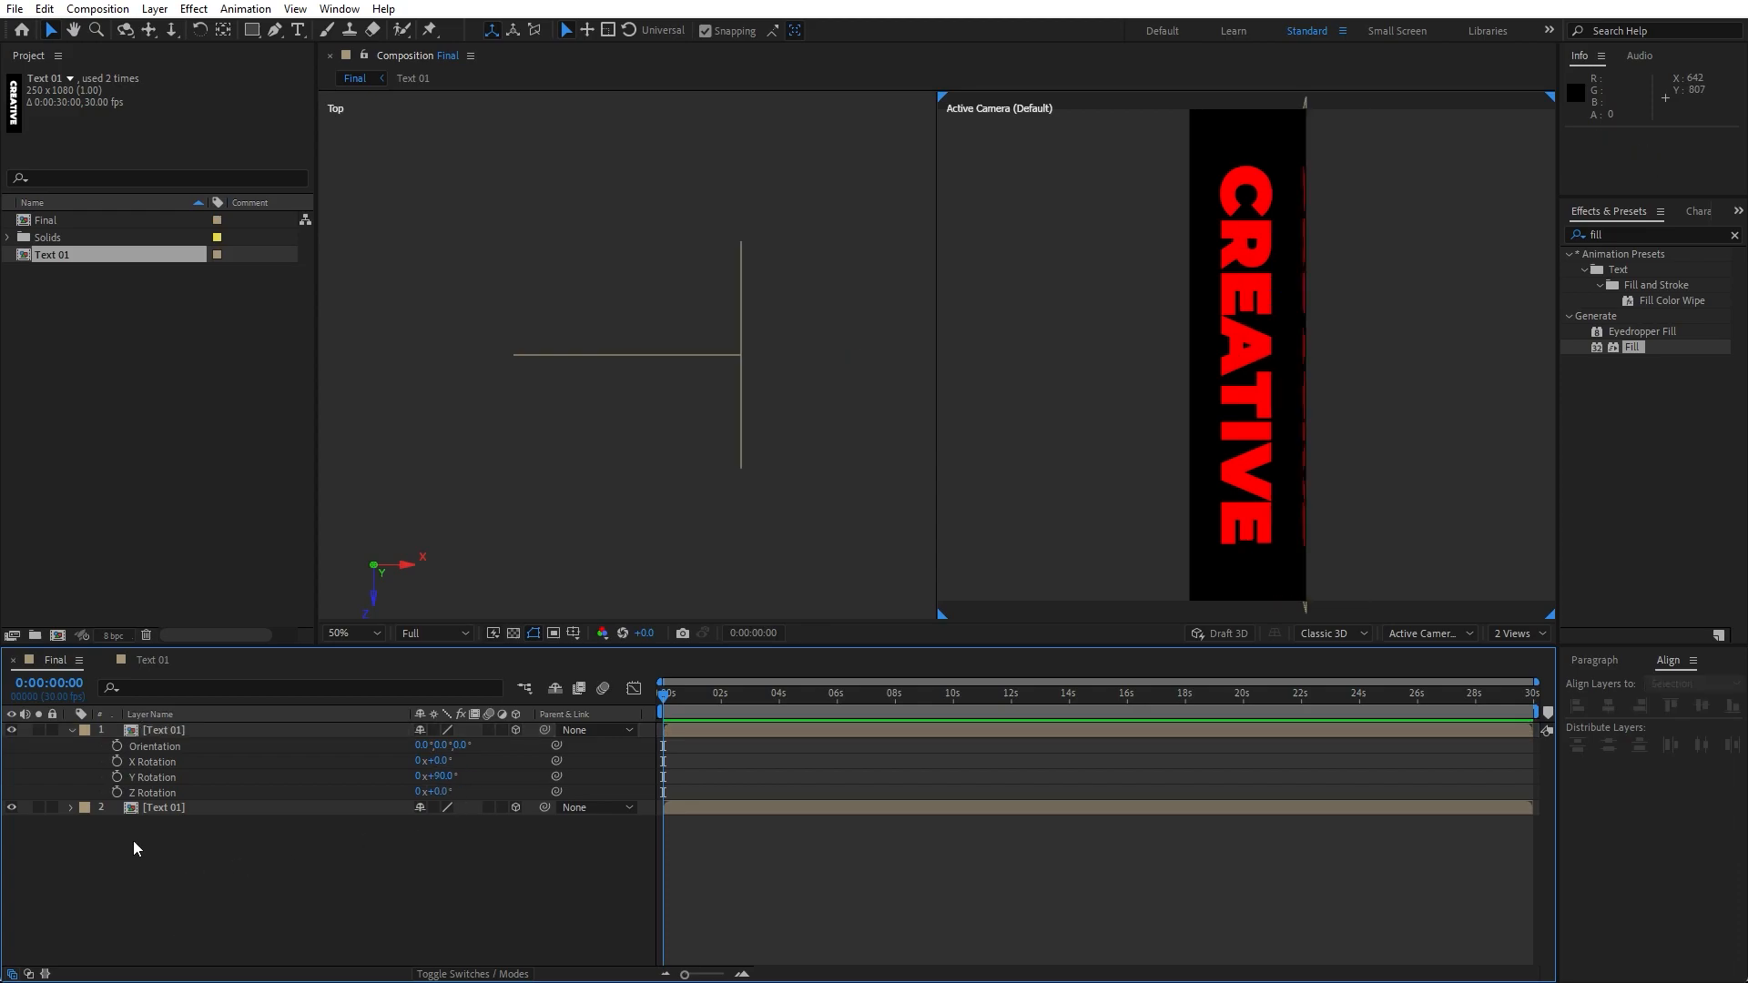
- Duplicate the rotated top Text 01 layer
click(71, 730)
click(156, 730)
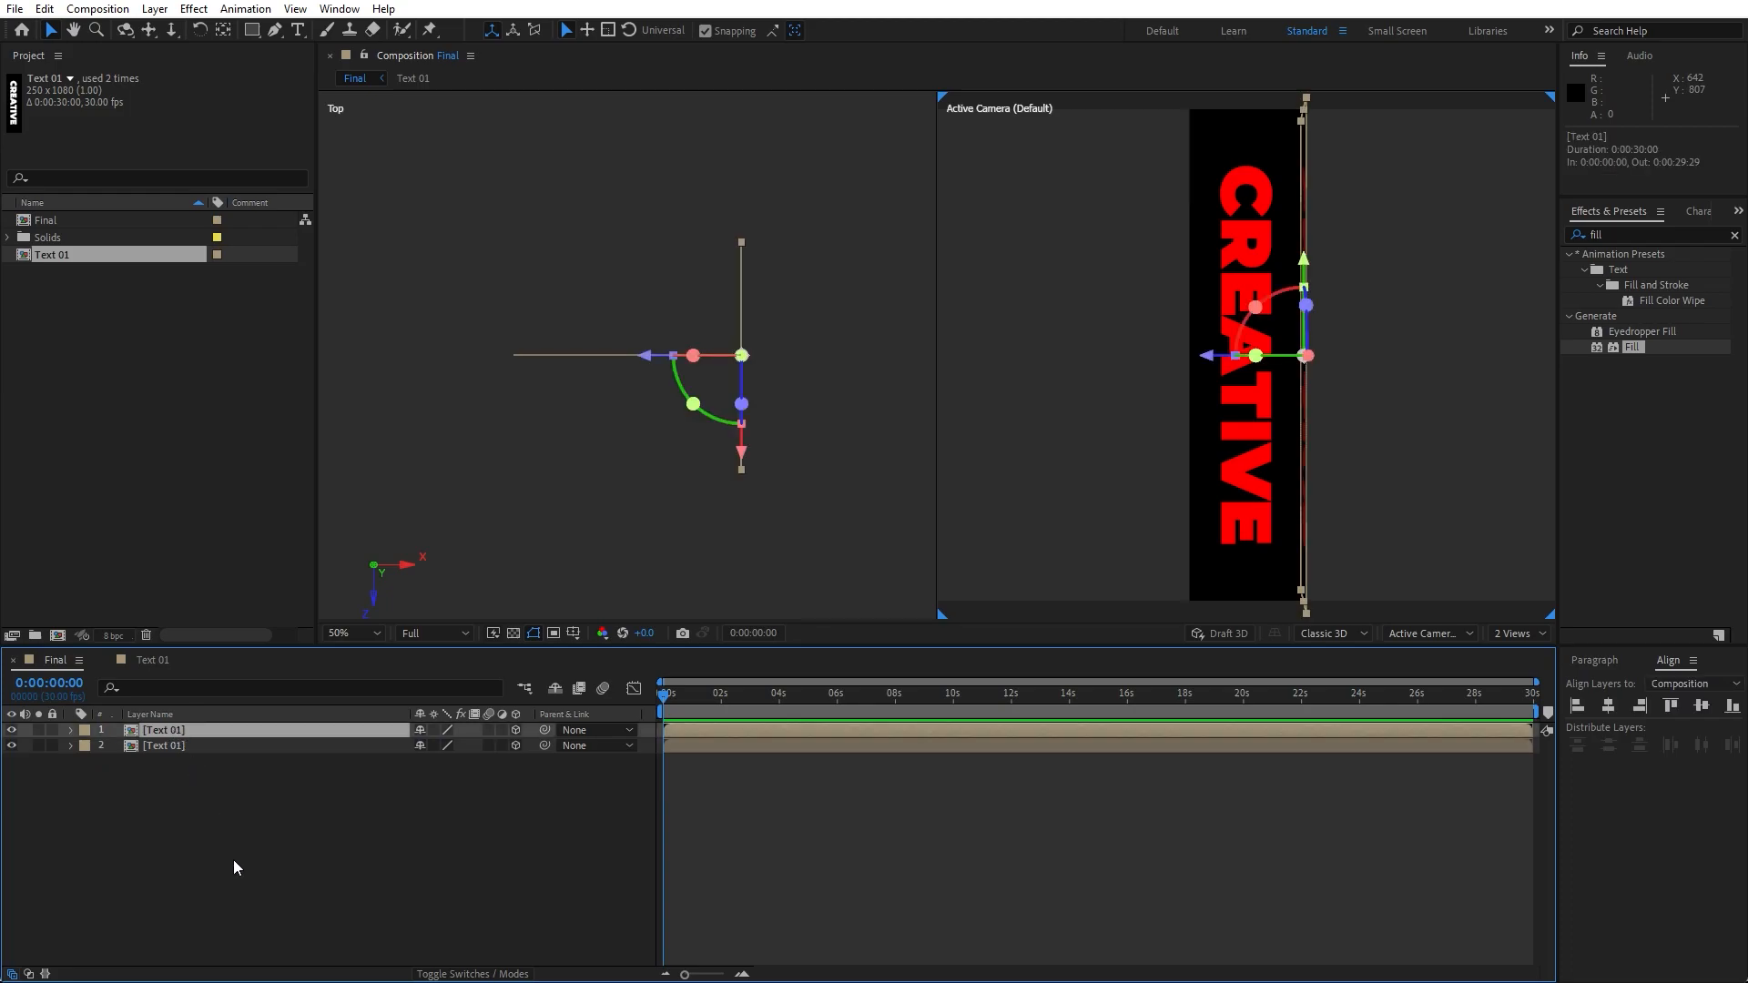
key(ctrl+d)
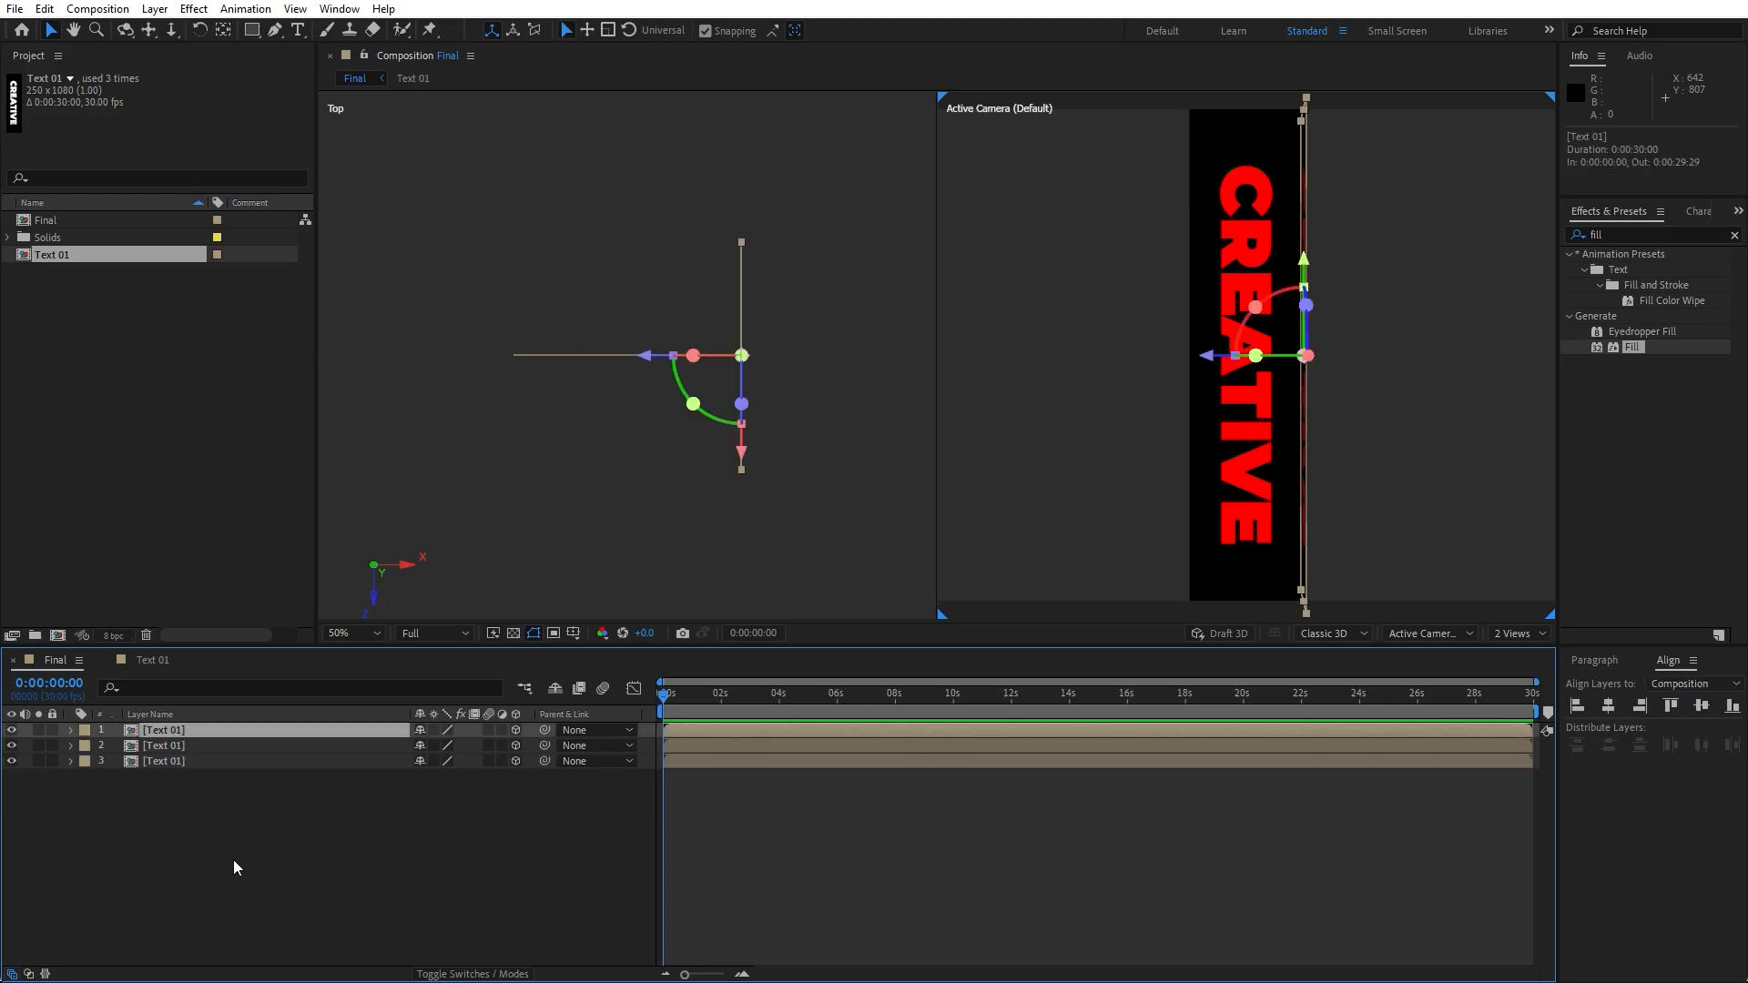
- Offset the top Text 01 layer's X position by -250 px
key(p)
click(428, 745)
click(445, 745)
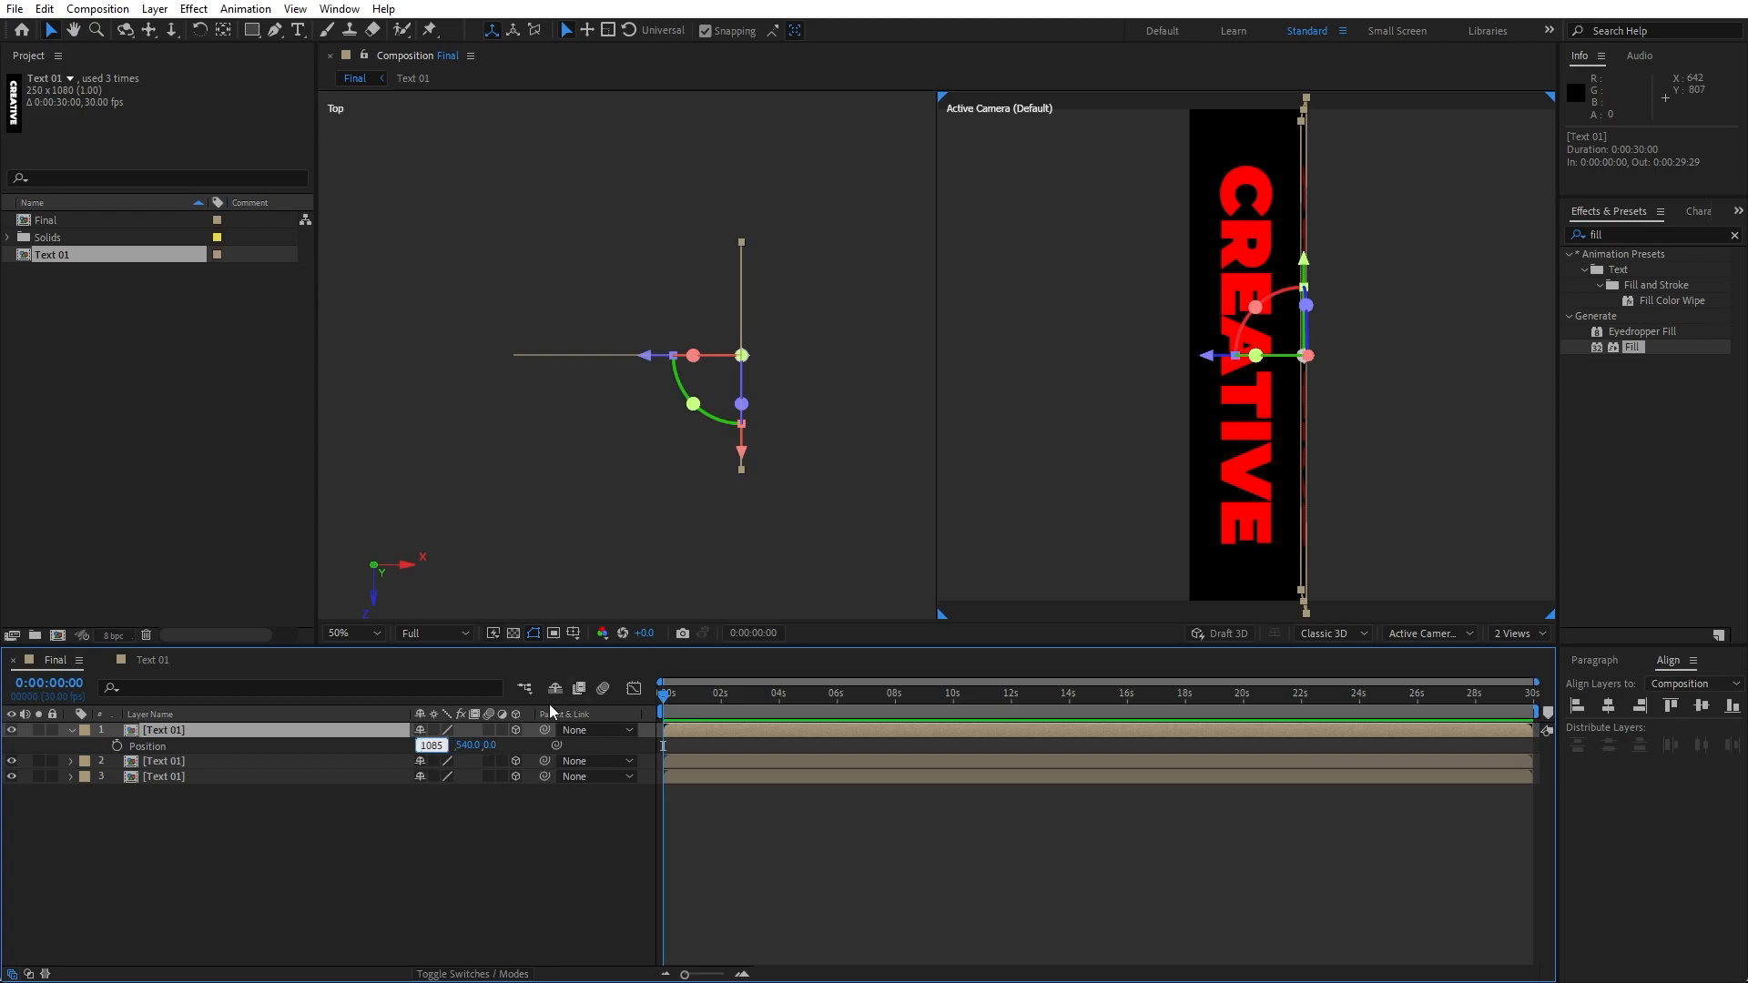
text(-250)
click(432, 841)
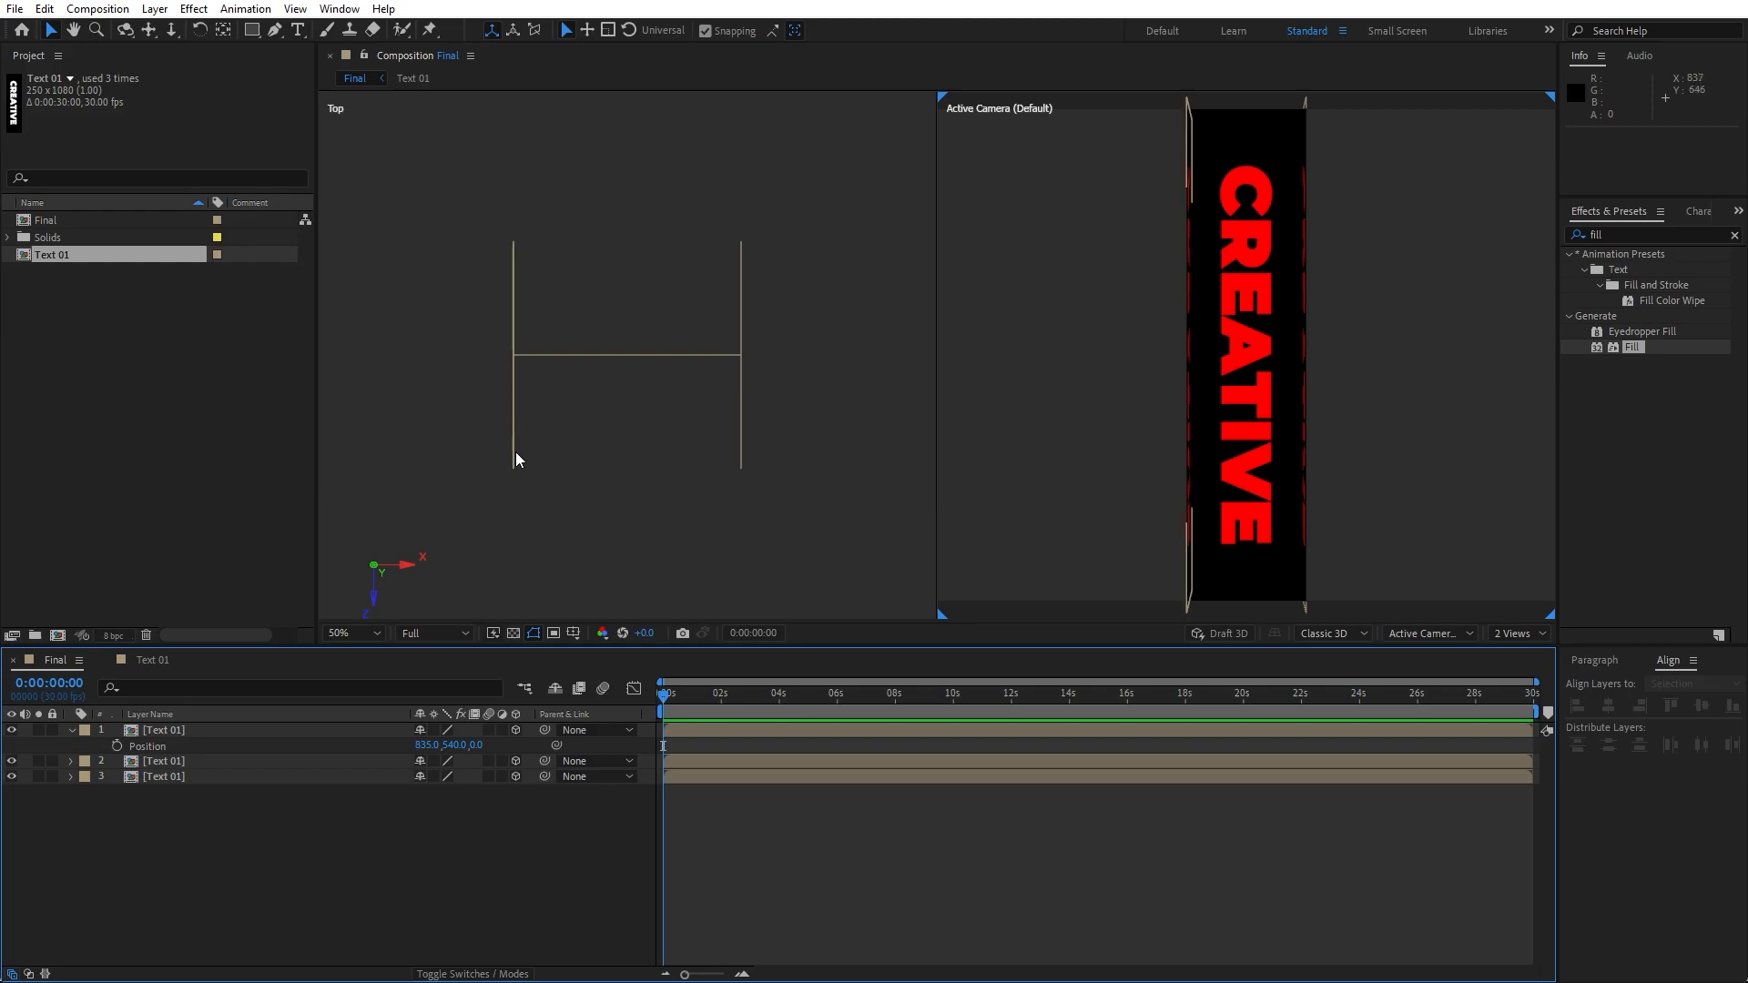
- Duplicate the bottom Text 01 layer
click(70, 732)
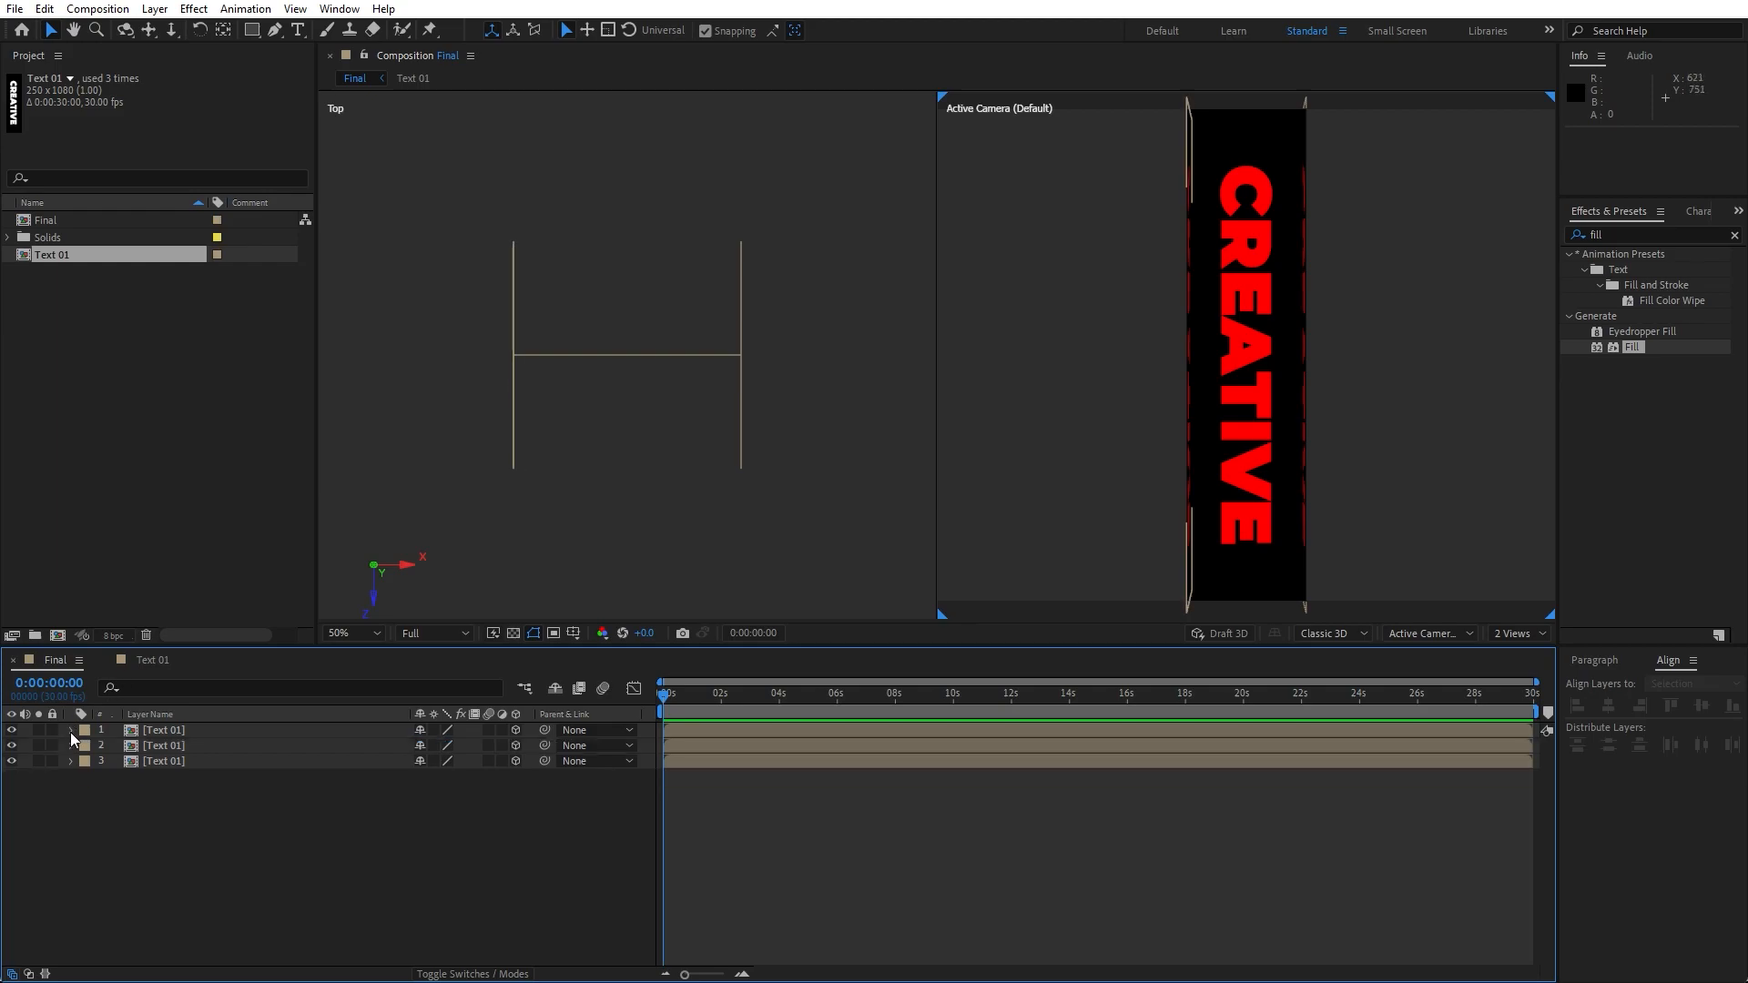
click(172, 761)
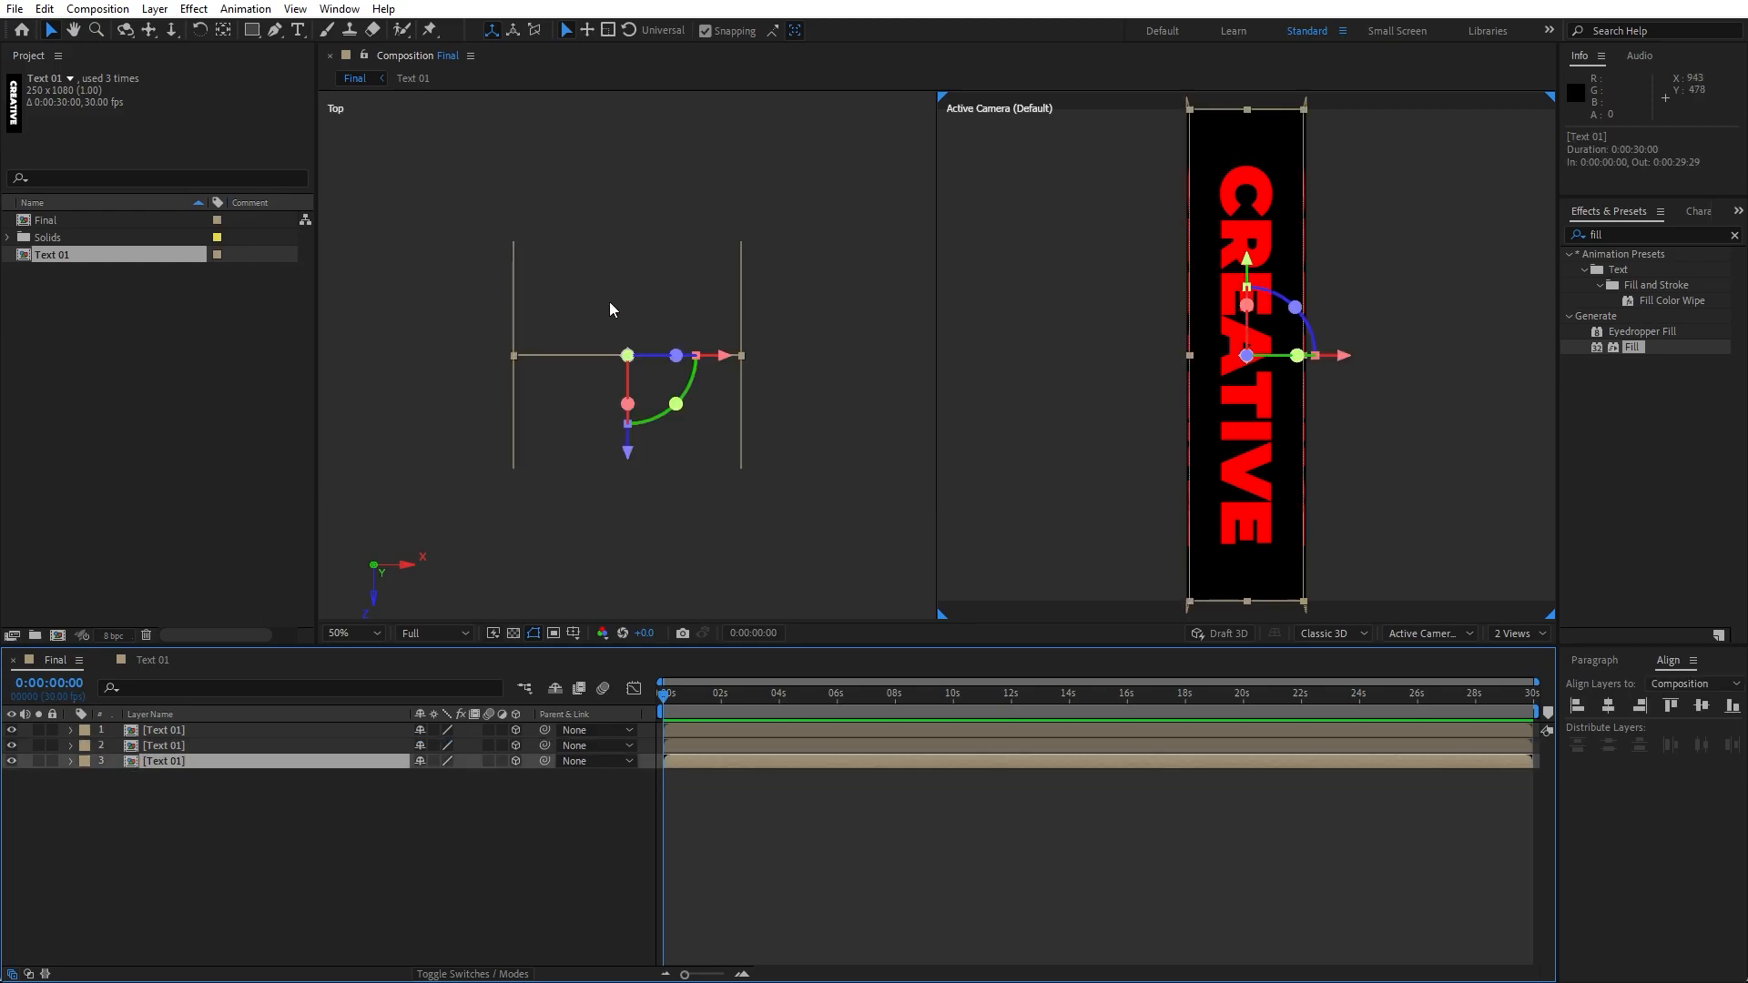
key(ctrl+d)
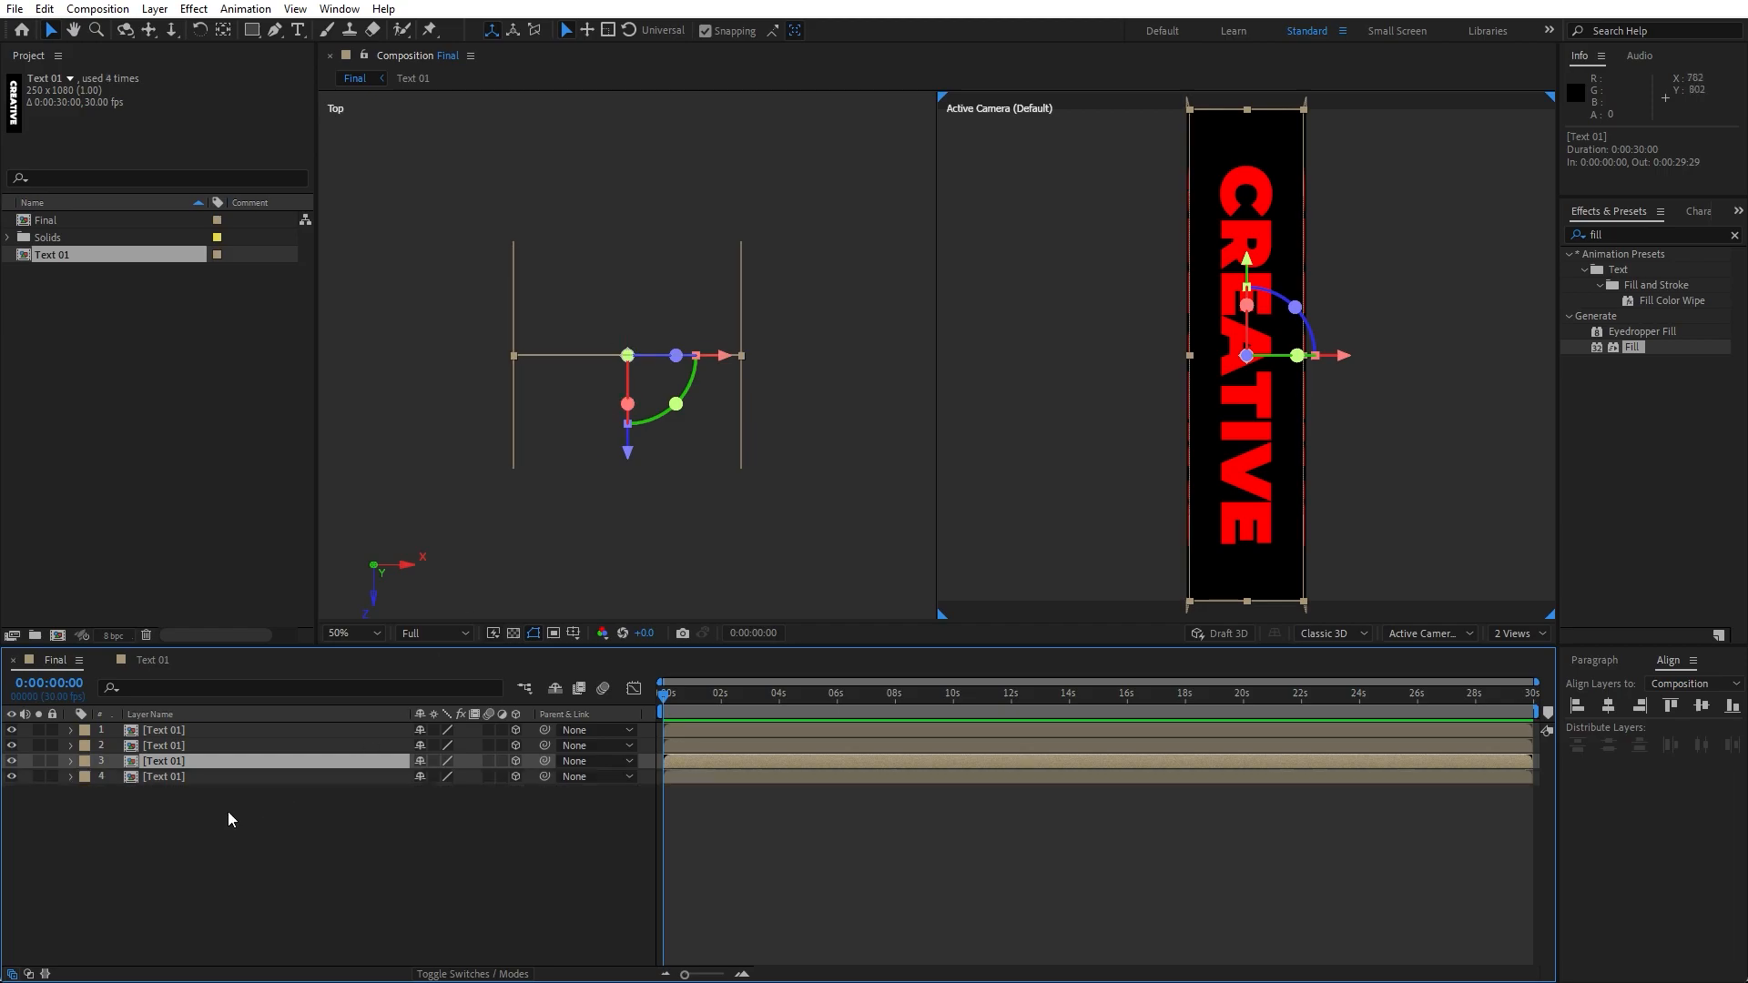
- Set the new bottom Text 01 layer's Z position to -125
click(185, 779)
key(p)
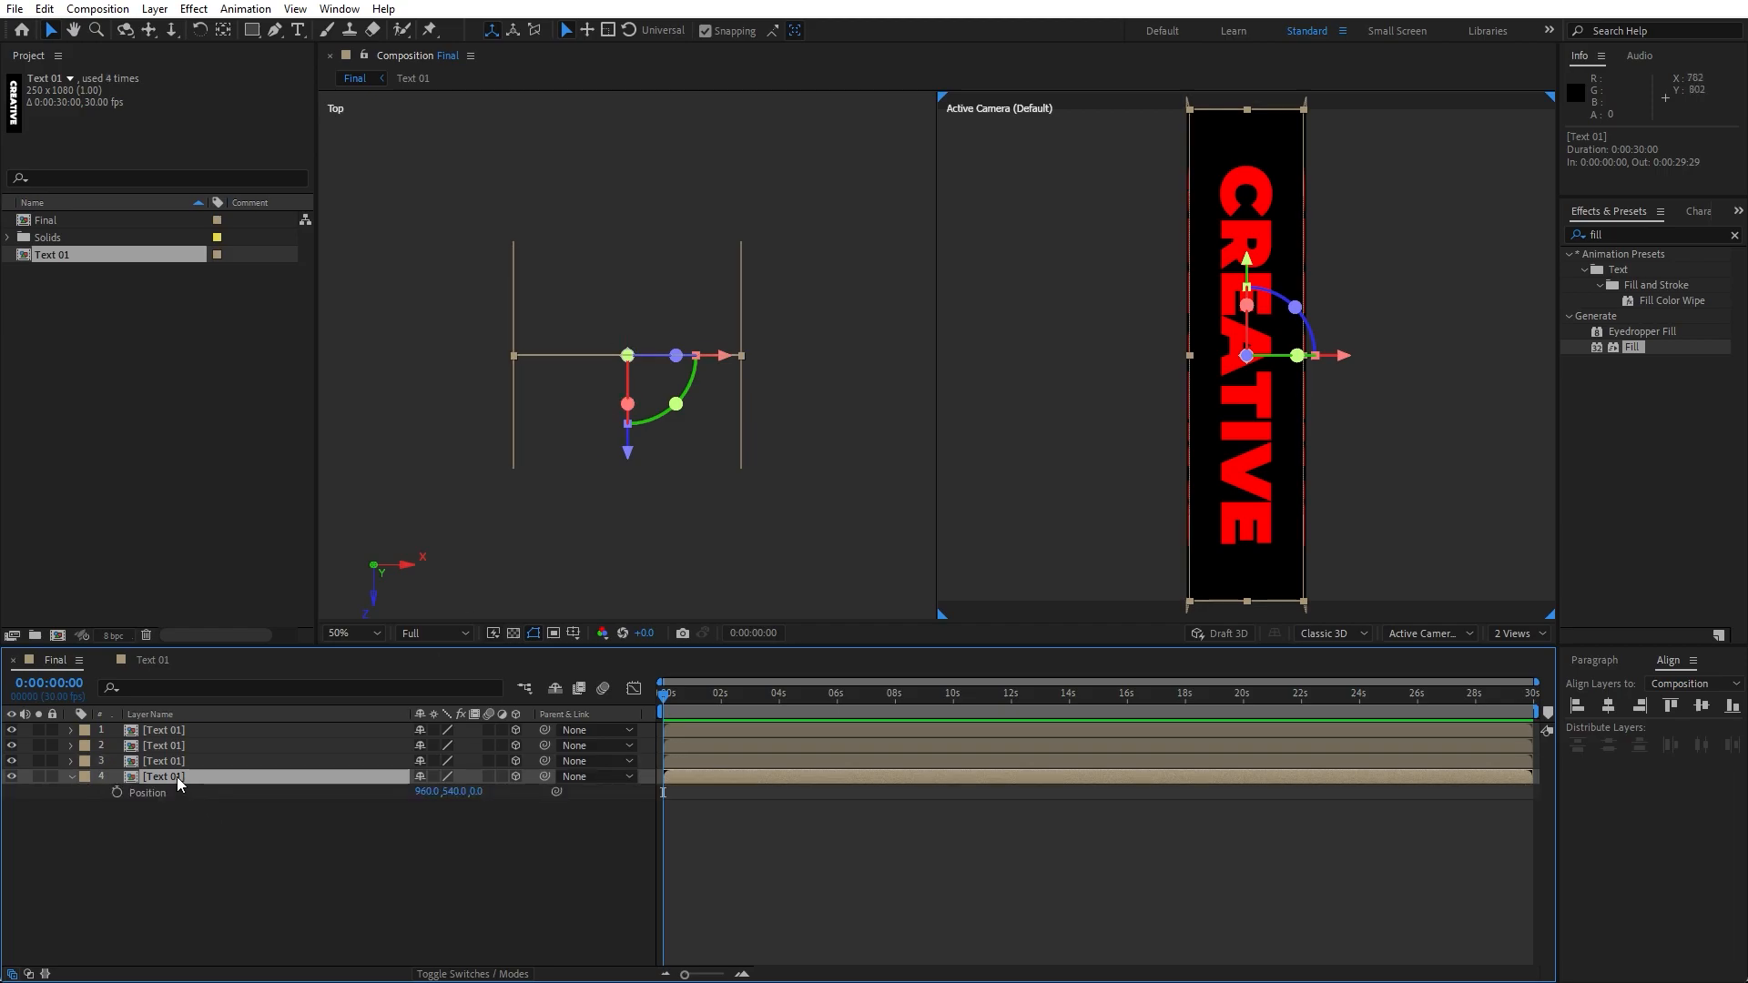
click(476, 792)
text(-125)
click(507, 899)
- Set the third Text 01 layer's Z position to 125
click(172, 763)
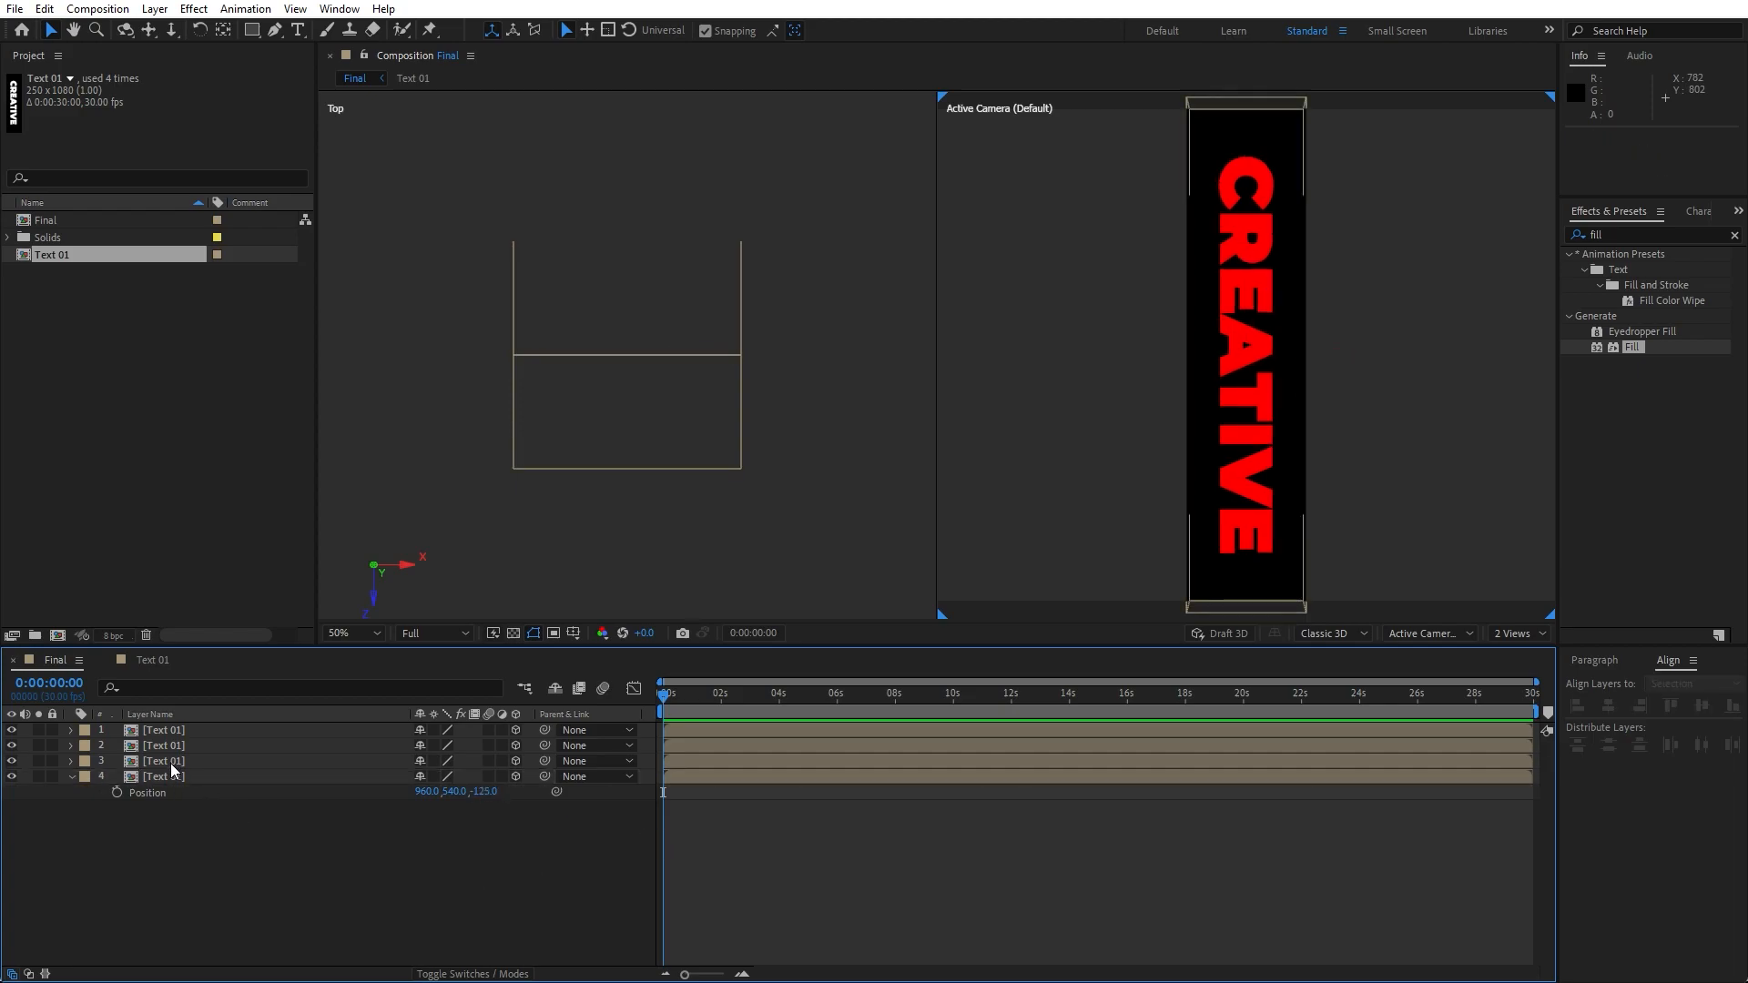
key(p)
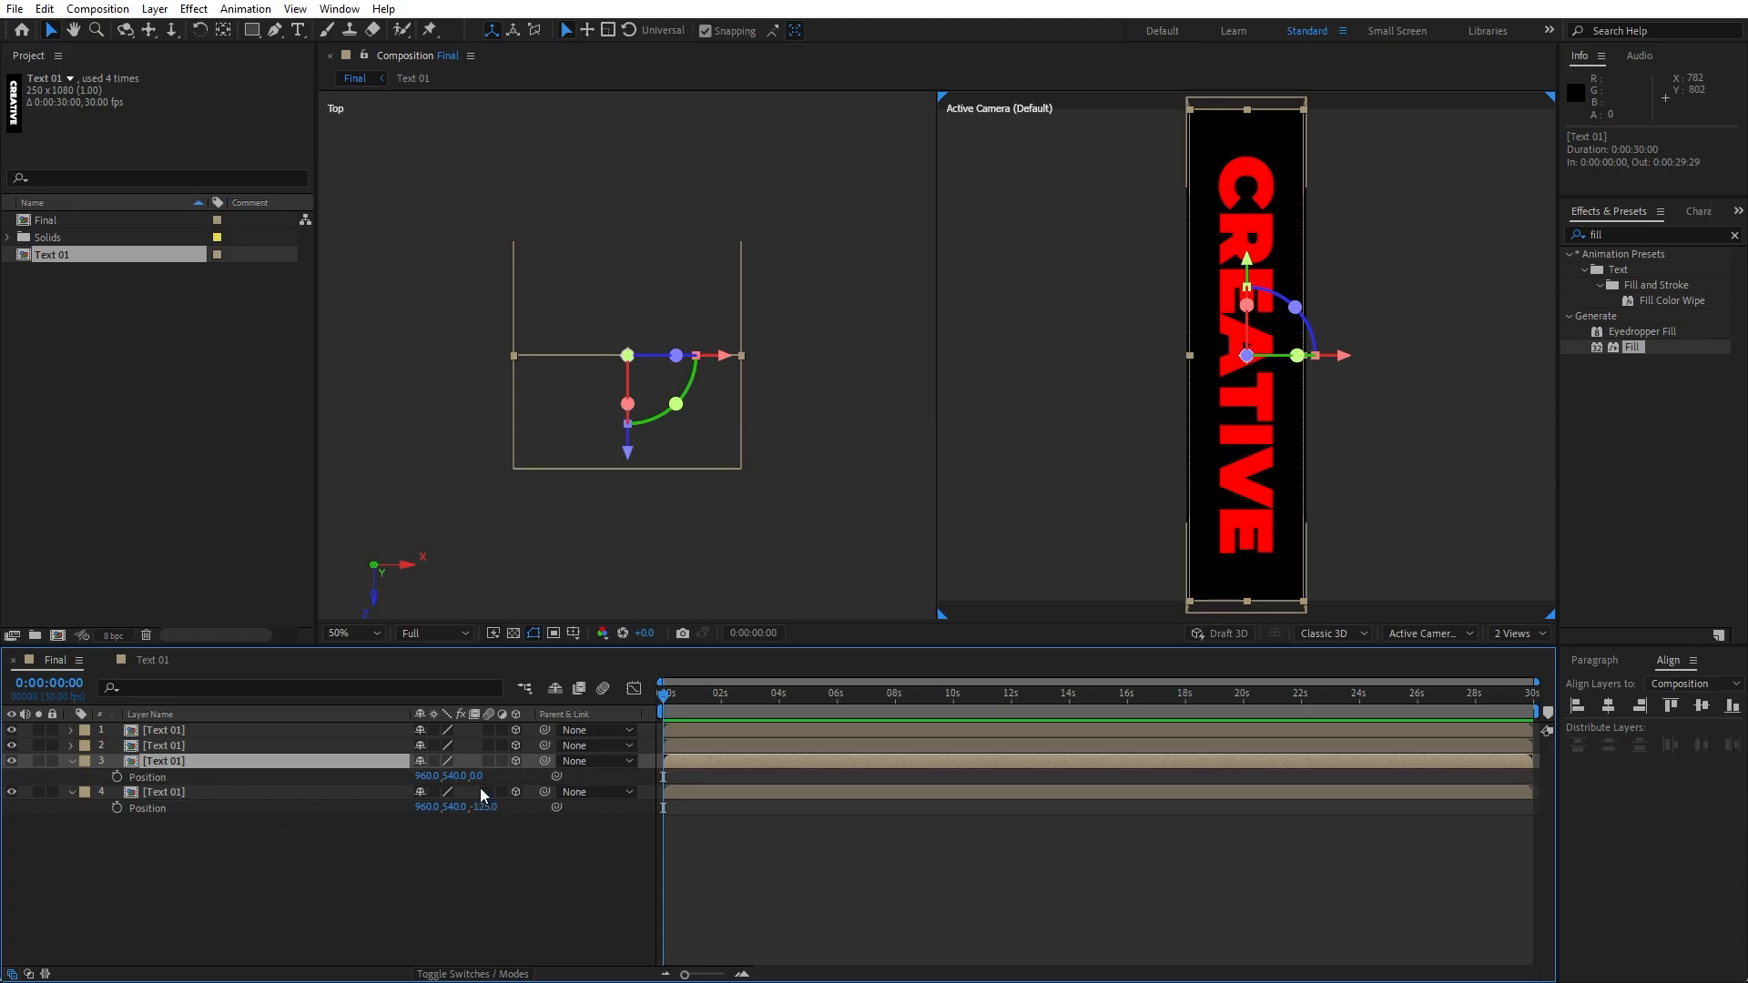
click(479, 777)
text(125)
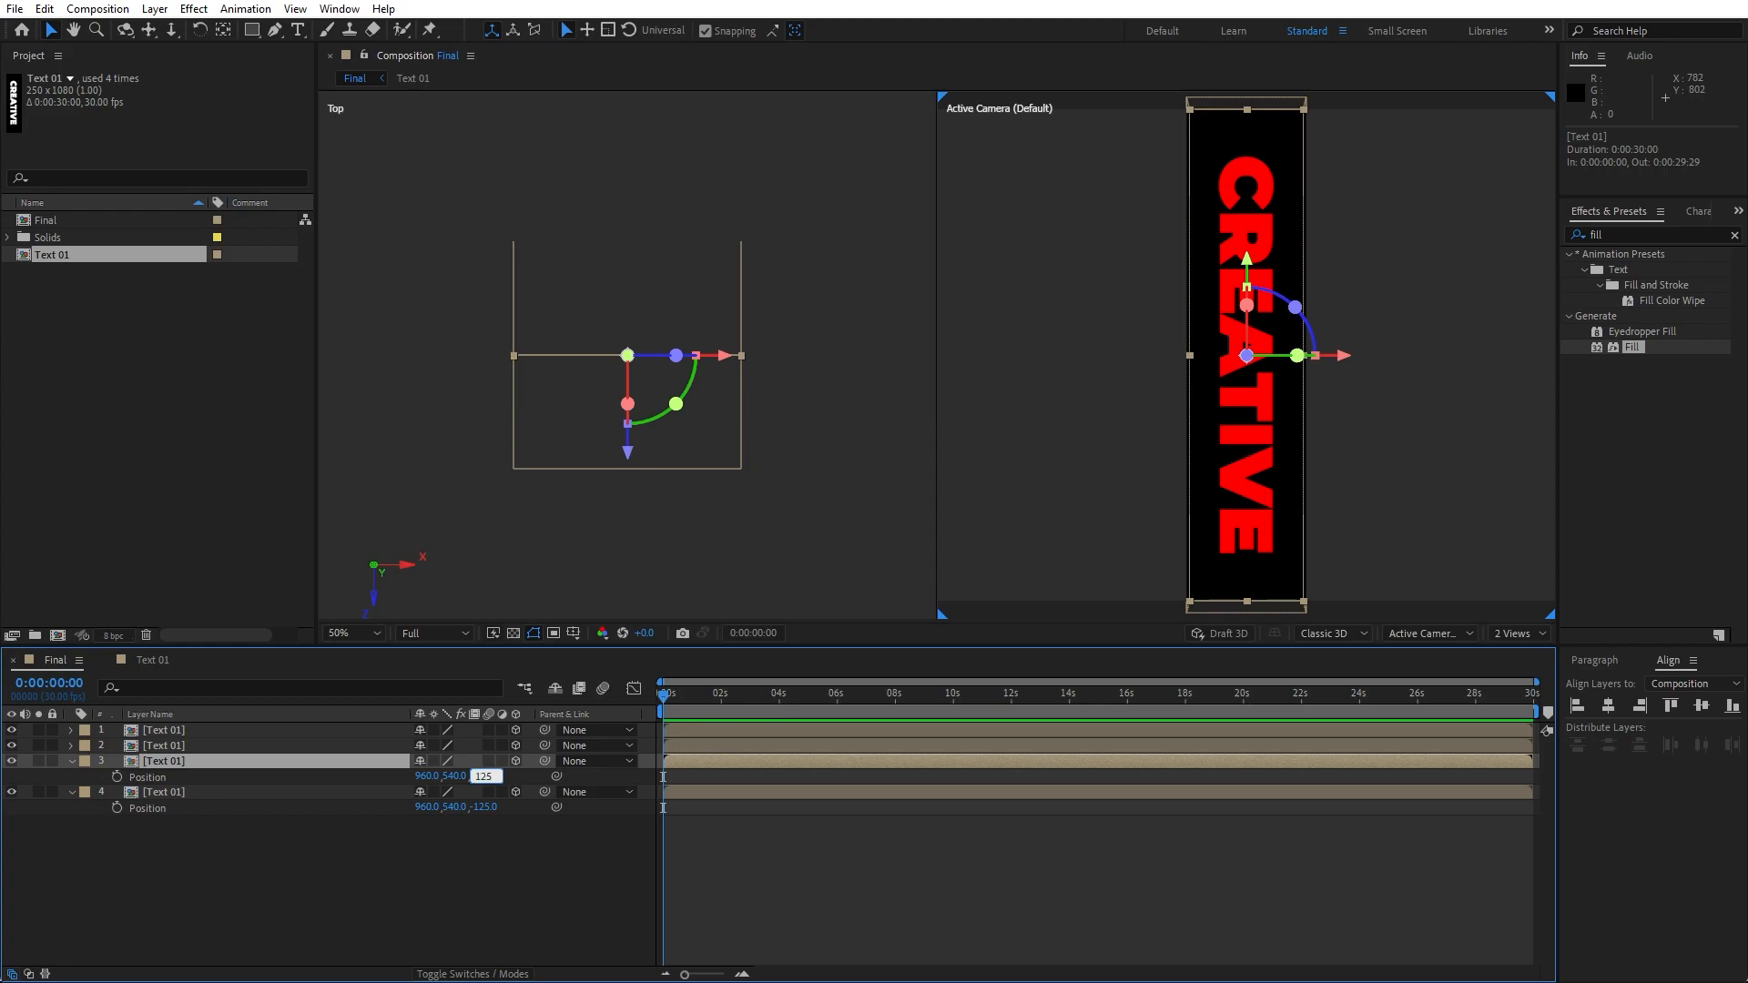
click(194, 920)
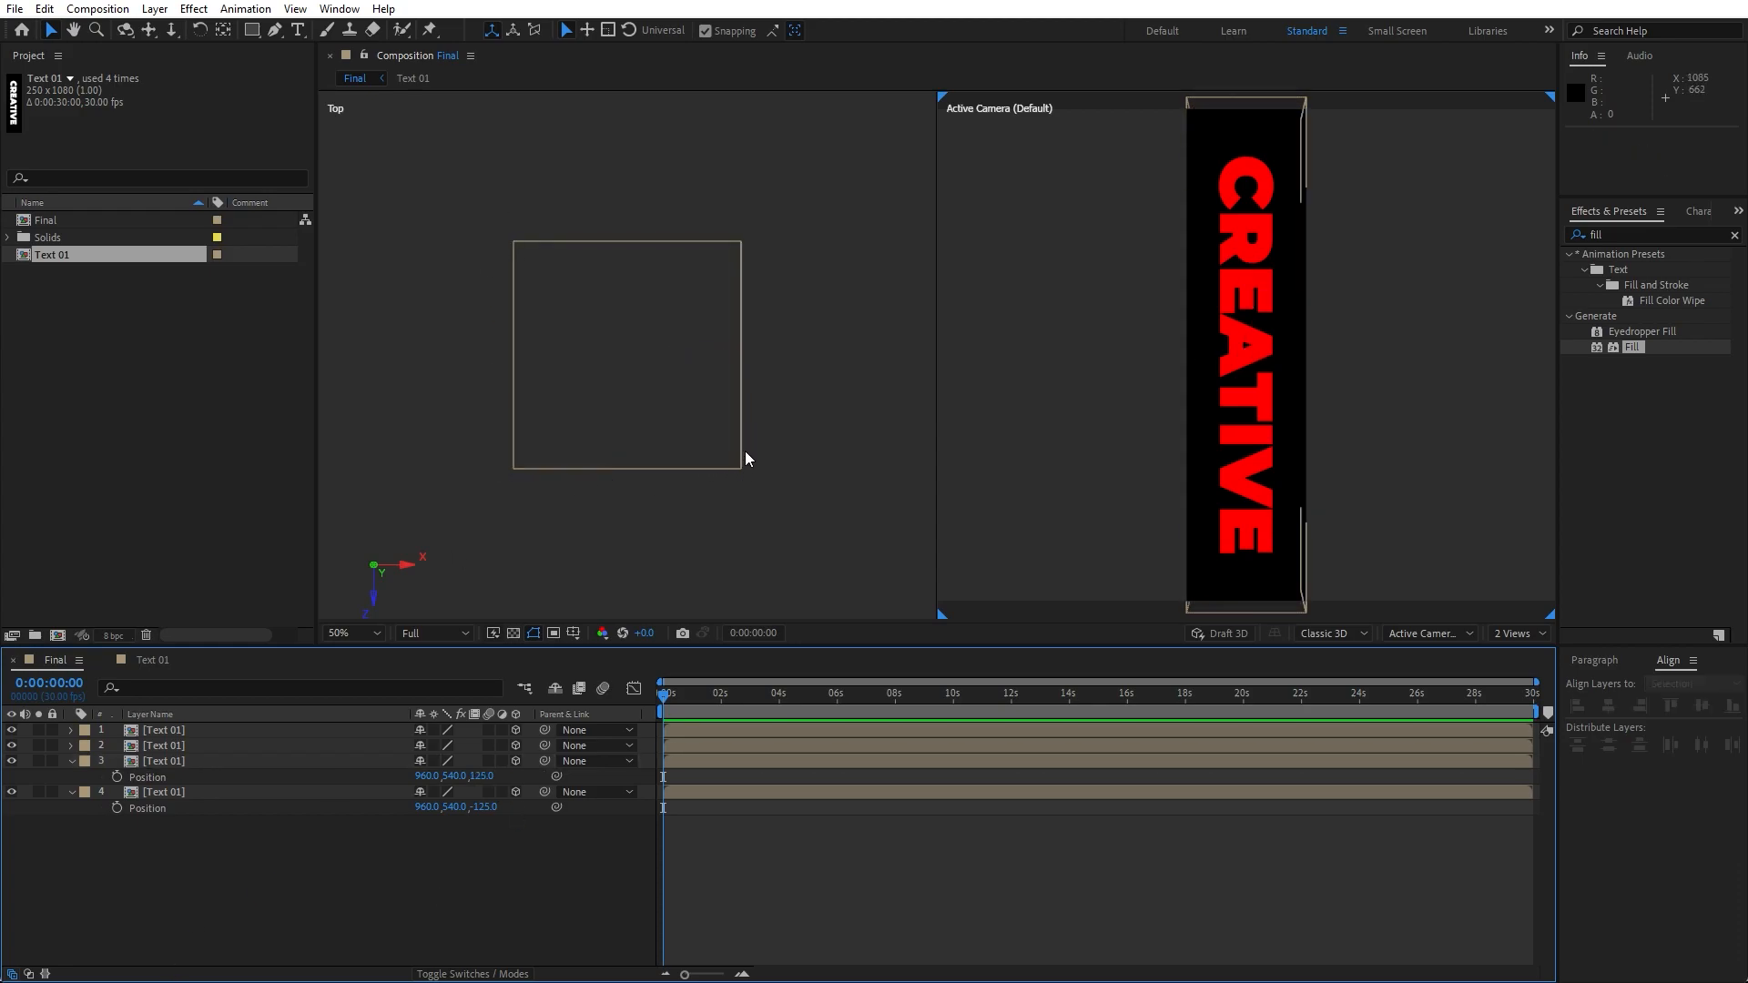
- Collapse the layer properties and switch the viewer to a single 1 View layout
click(72, 761)
click(71, 777)
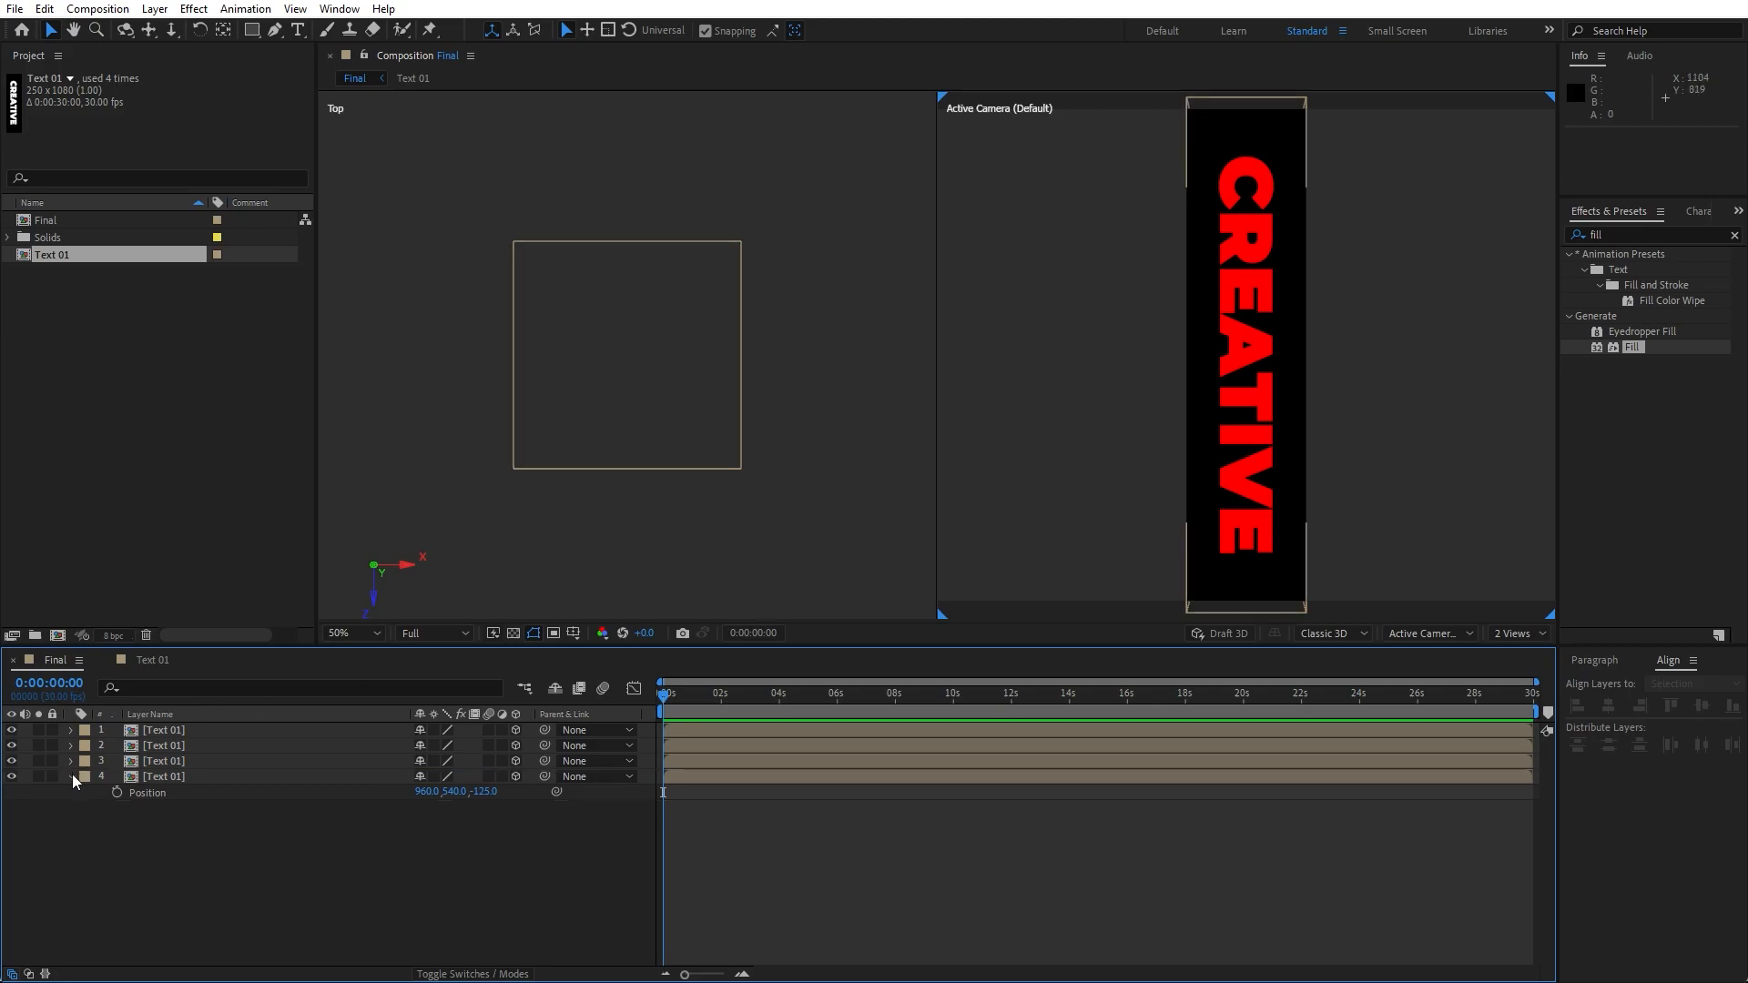
click(1513, 634)
click(1523, 652)
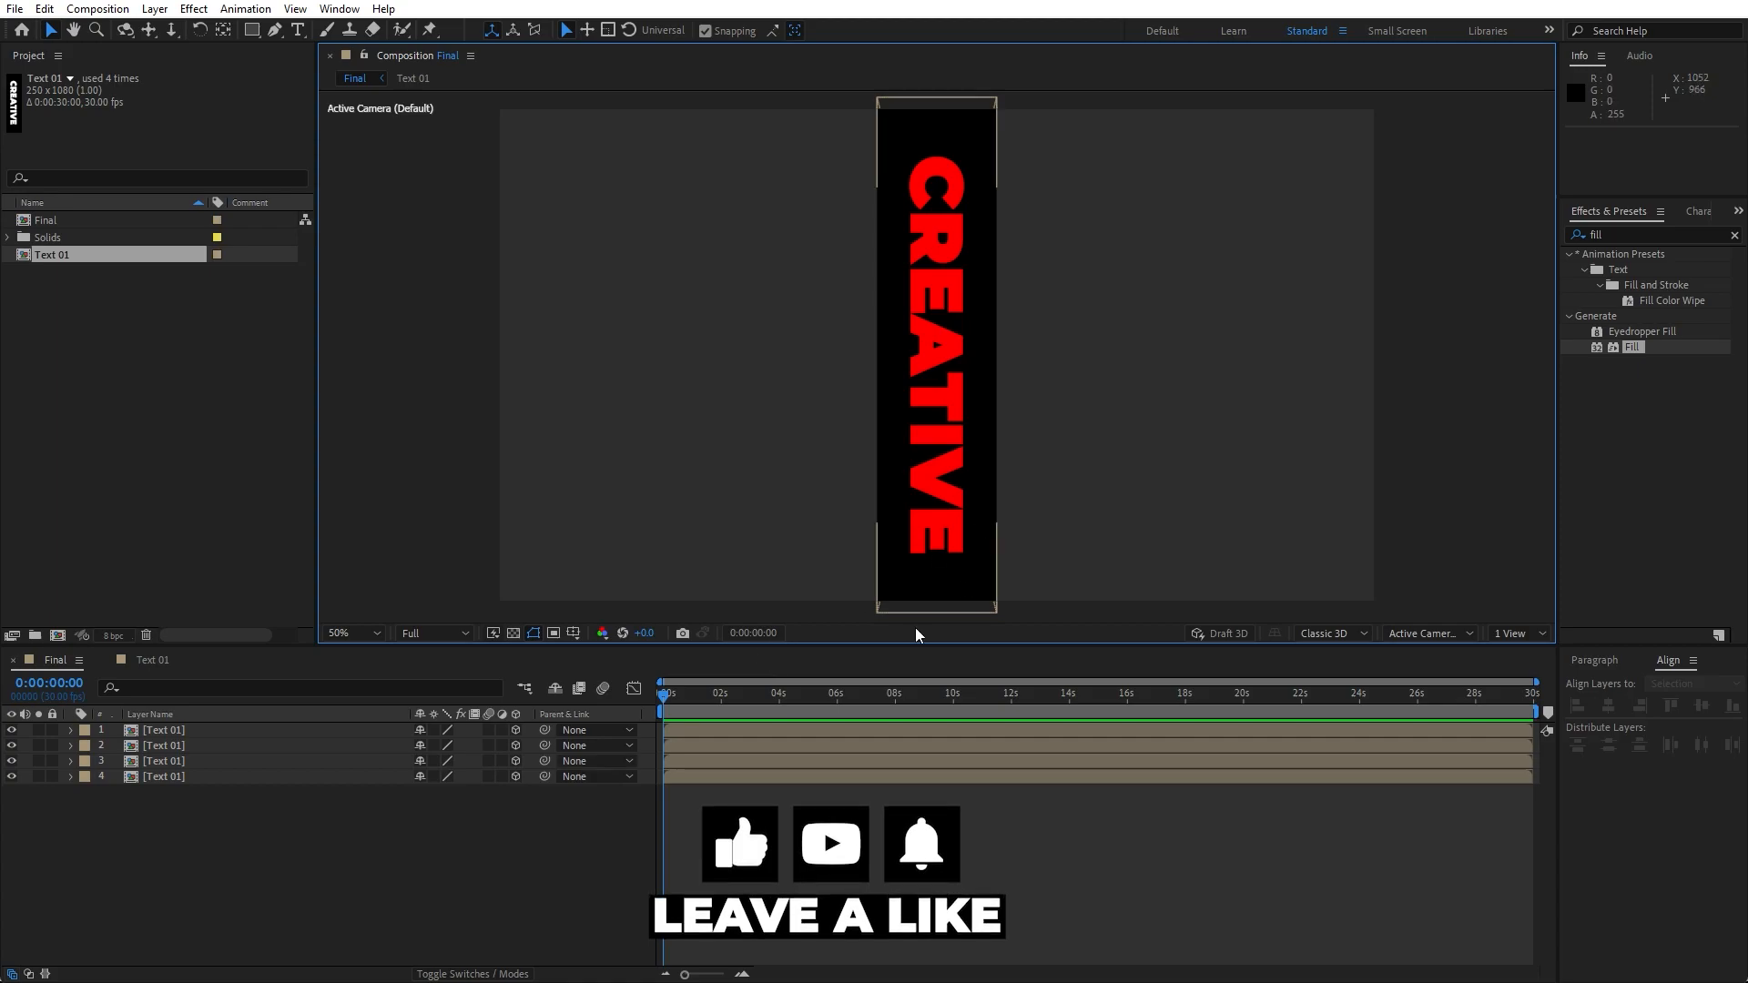
- Add a new camera layer to the Final composition with default settings
right_click(294, 884)
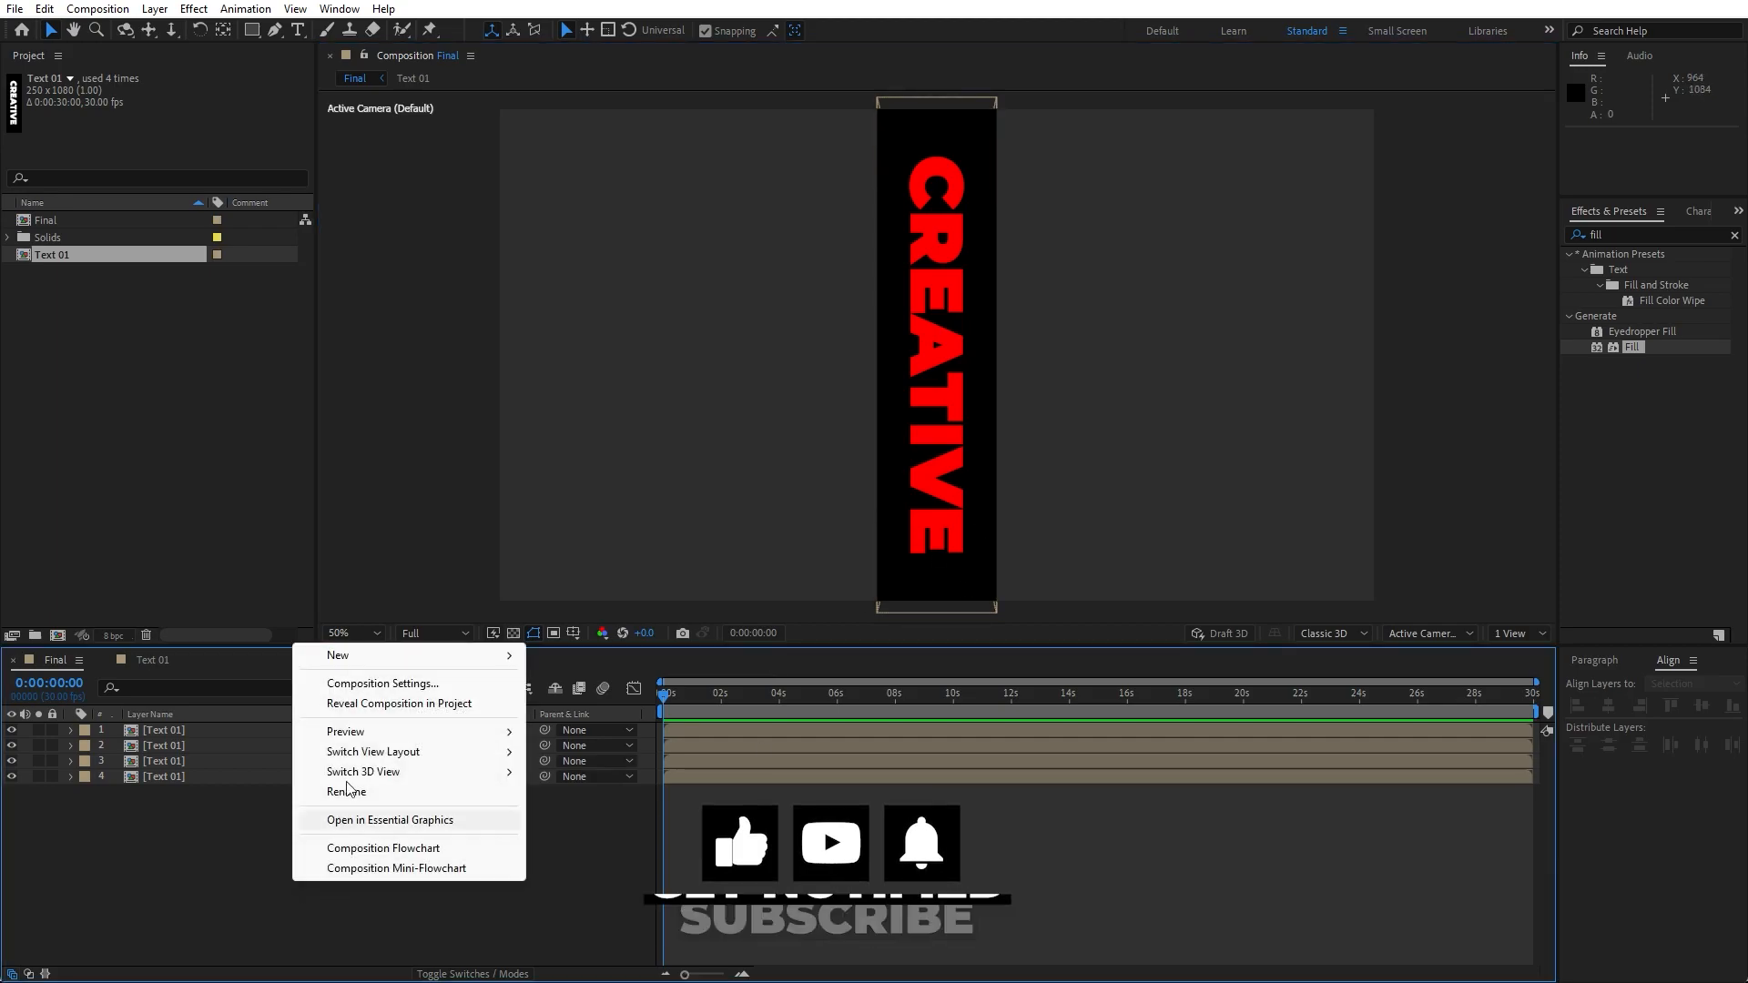
mouse_move(373, 656)
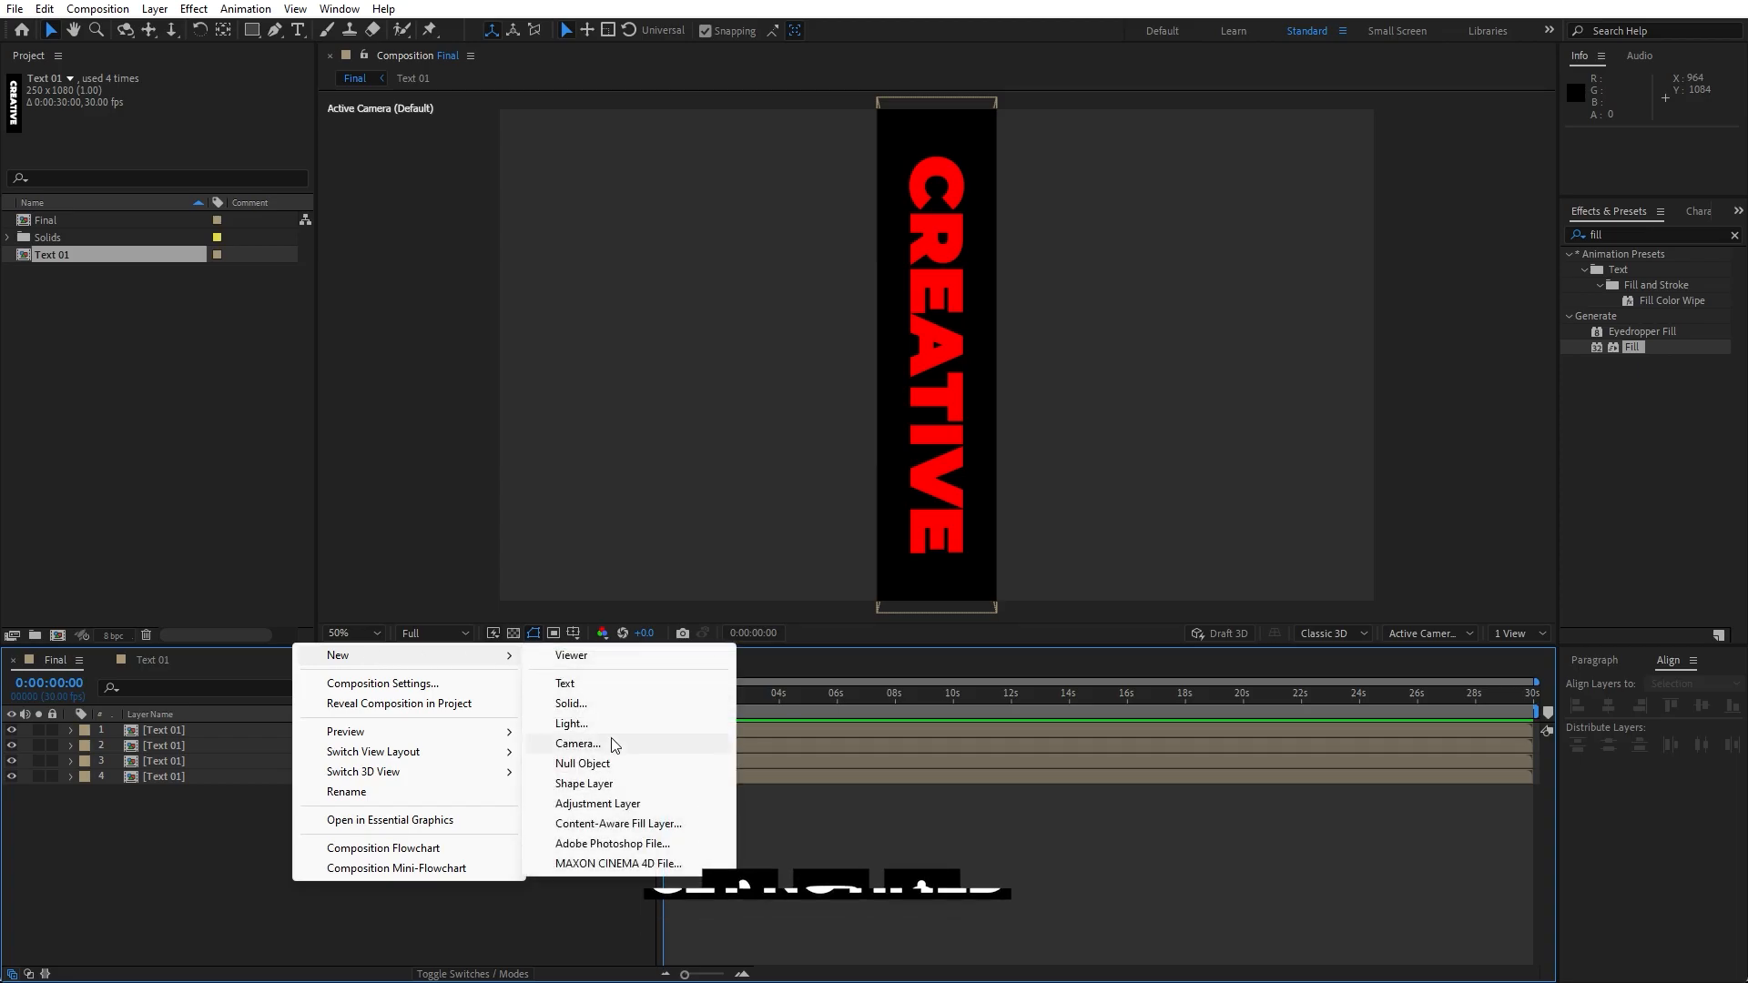
click(610, 743)
click(1060, 676)
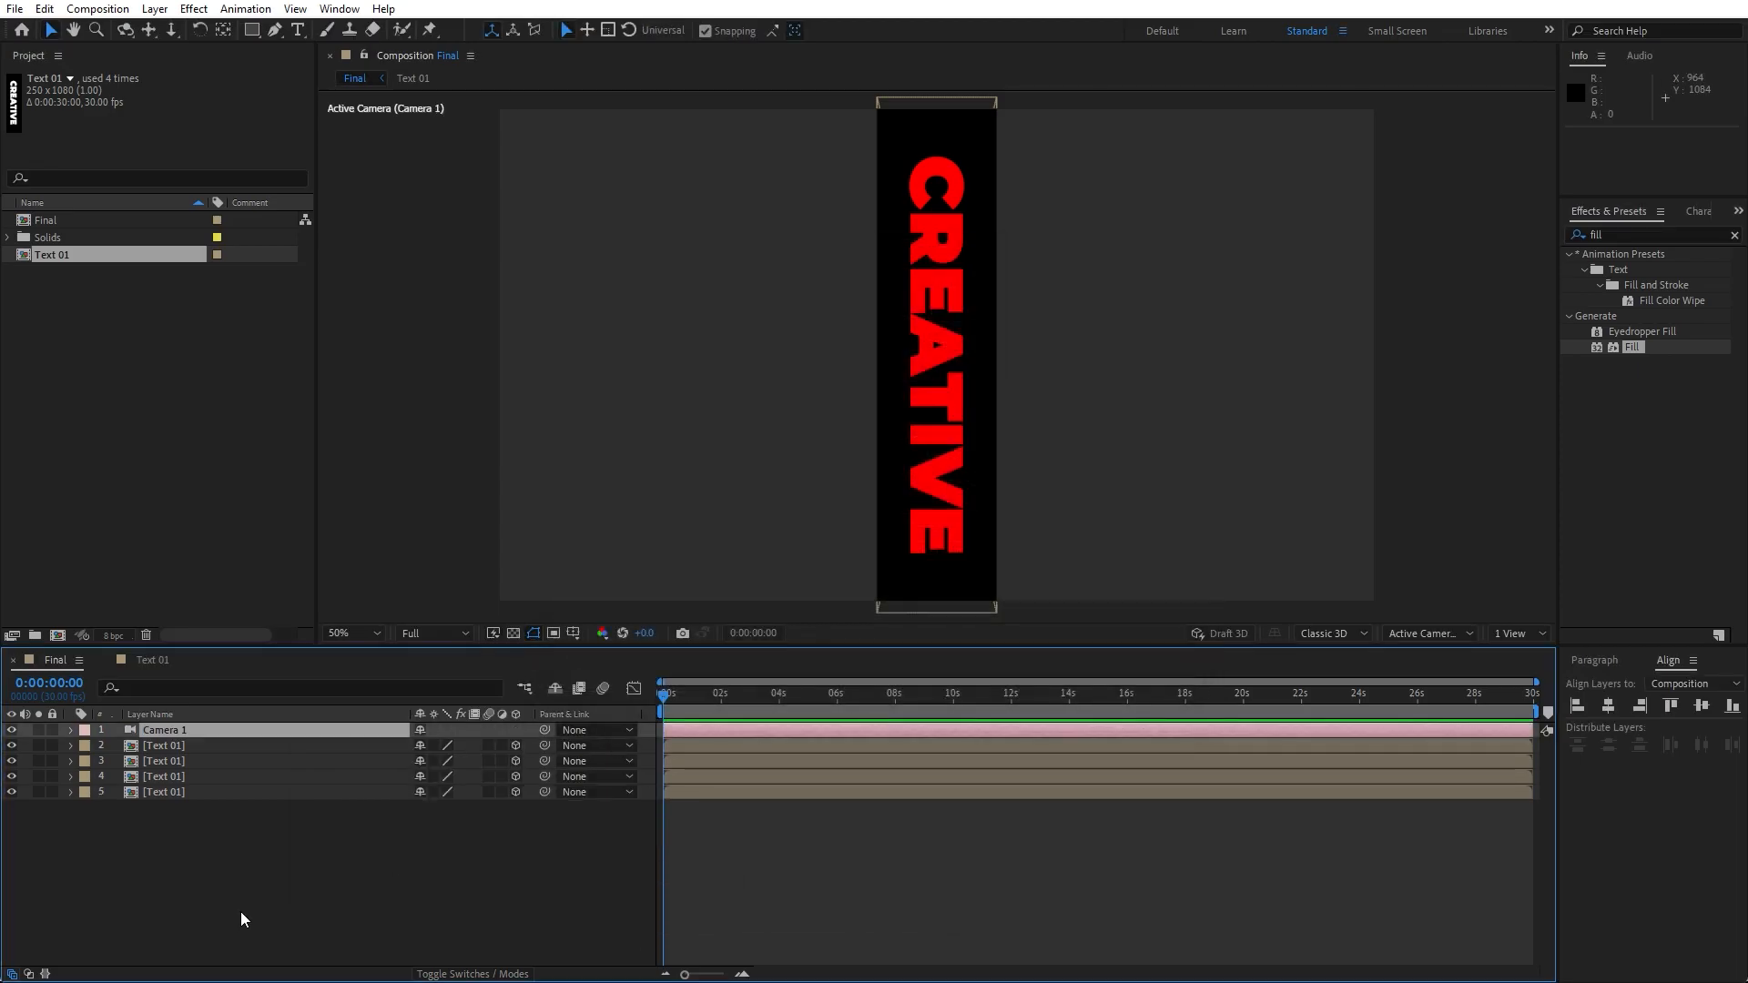
- Add a new null object layer and rename it Controller
right_click(267, 666)
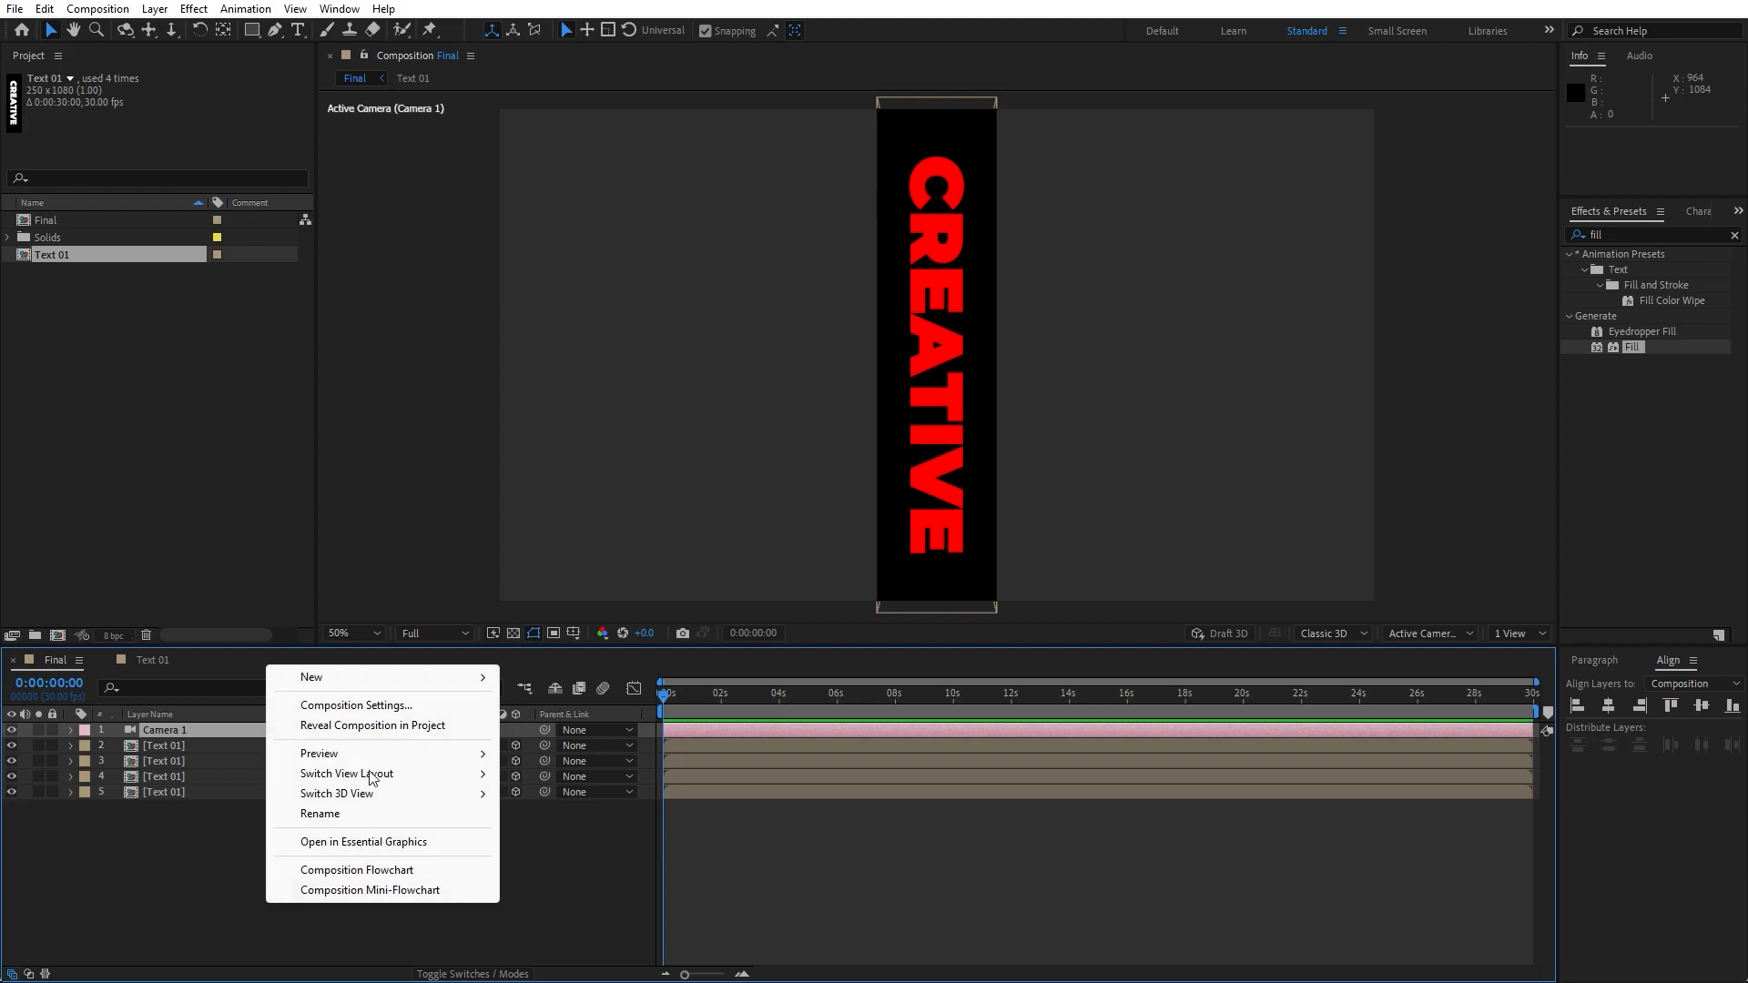
mouse_move(383, 678)
click(580, 787)
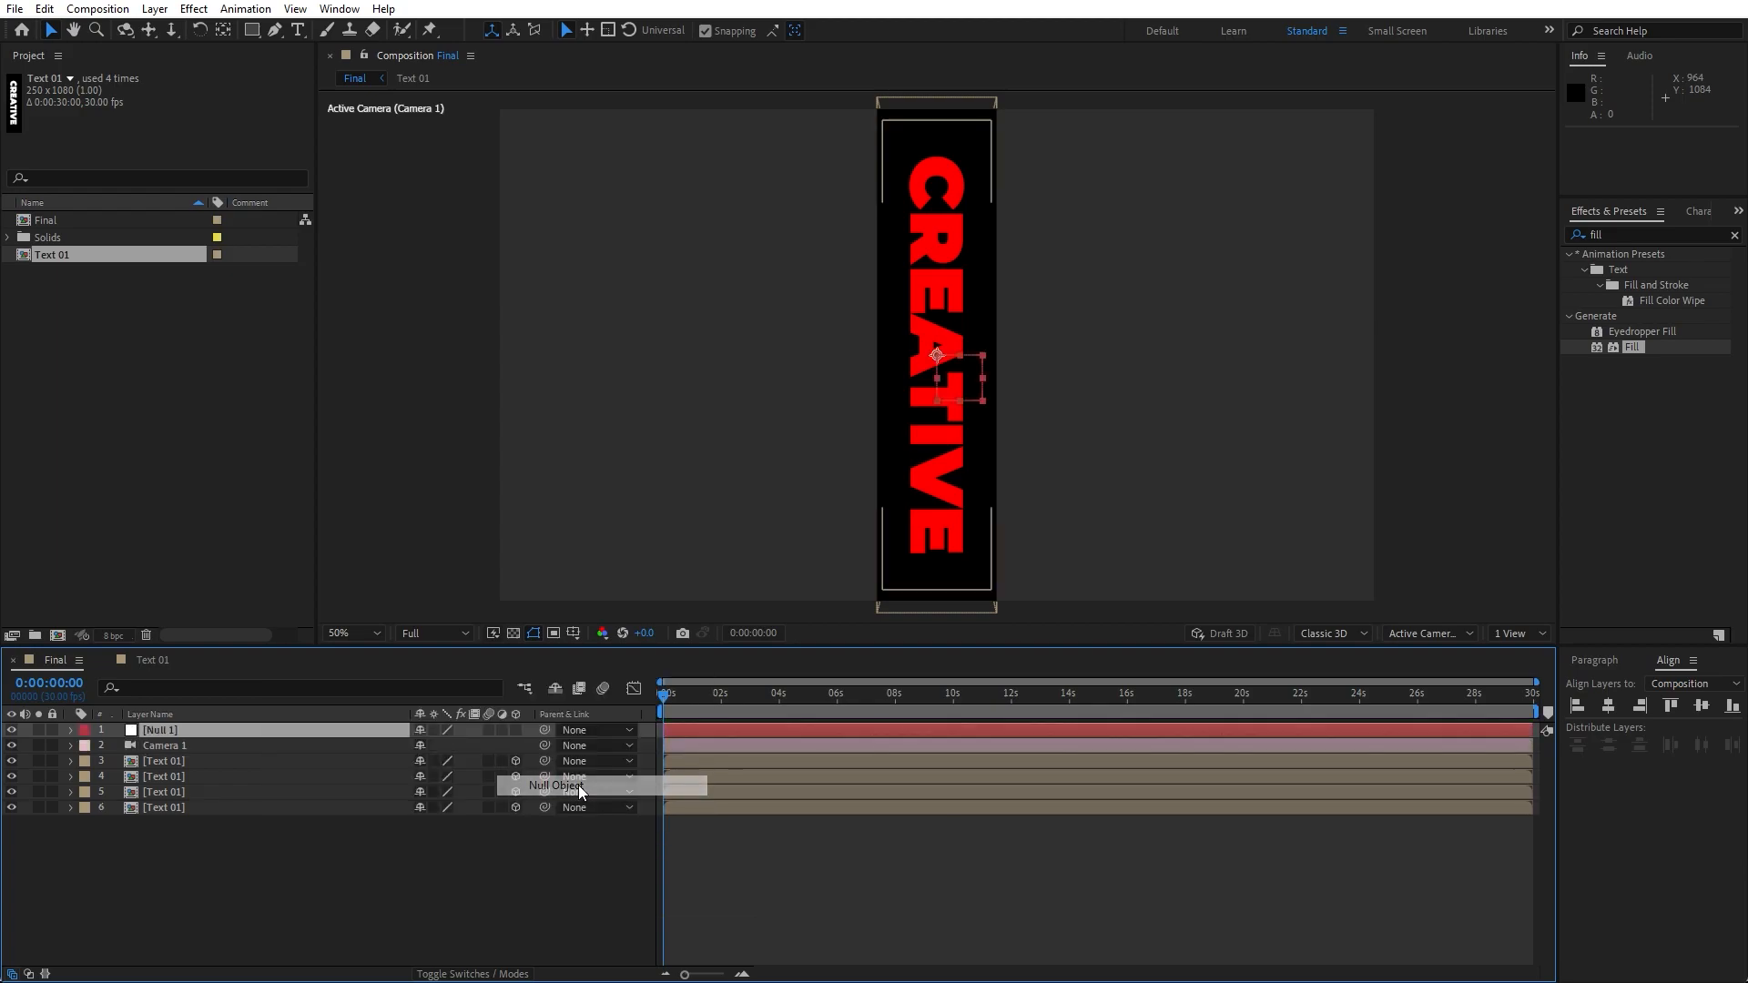
key(Return)
text(Controller)
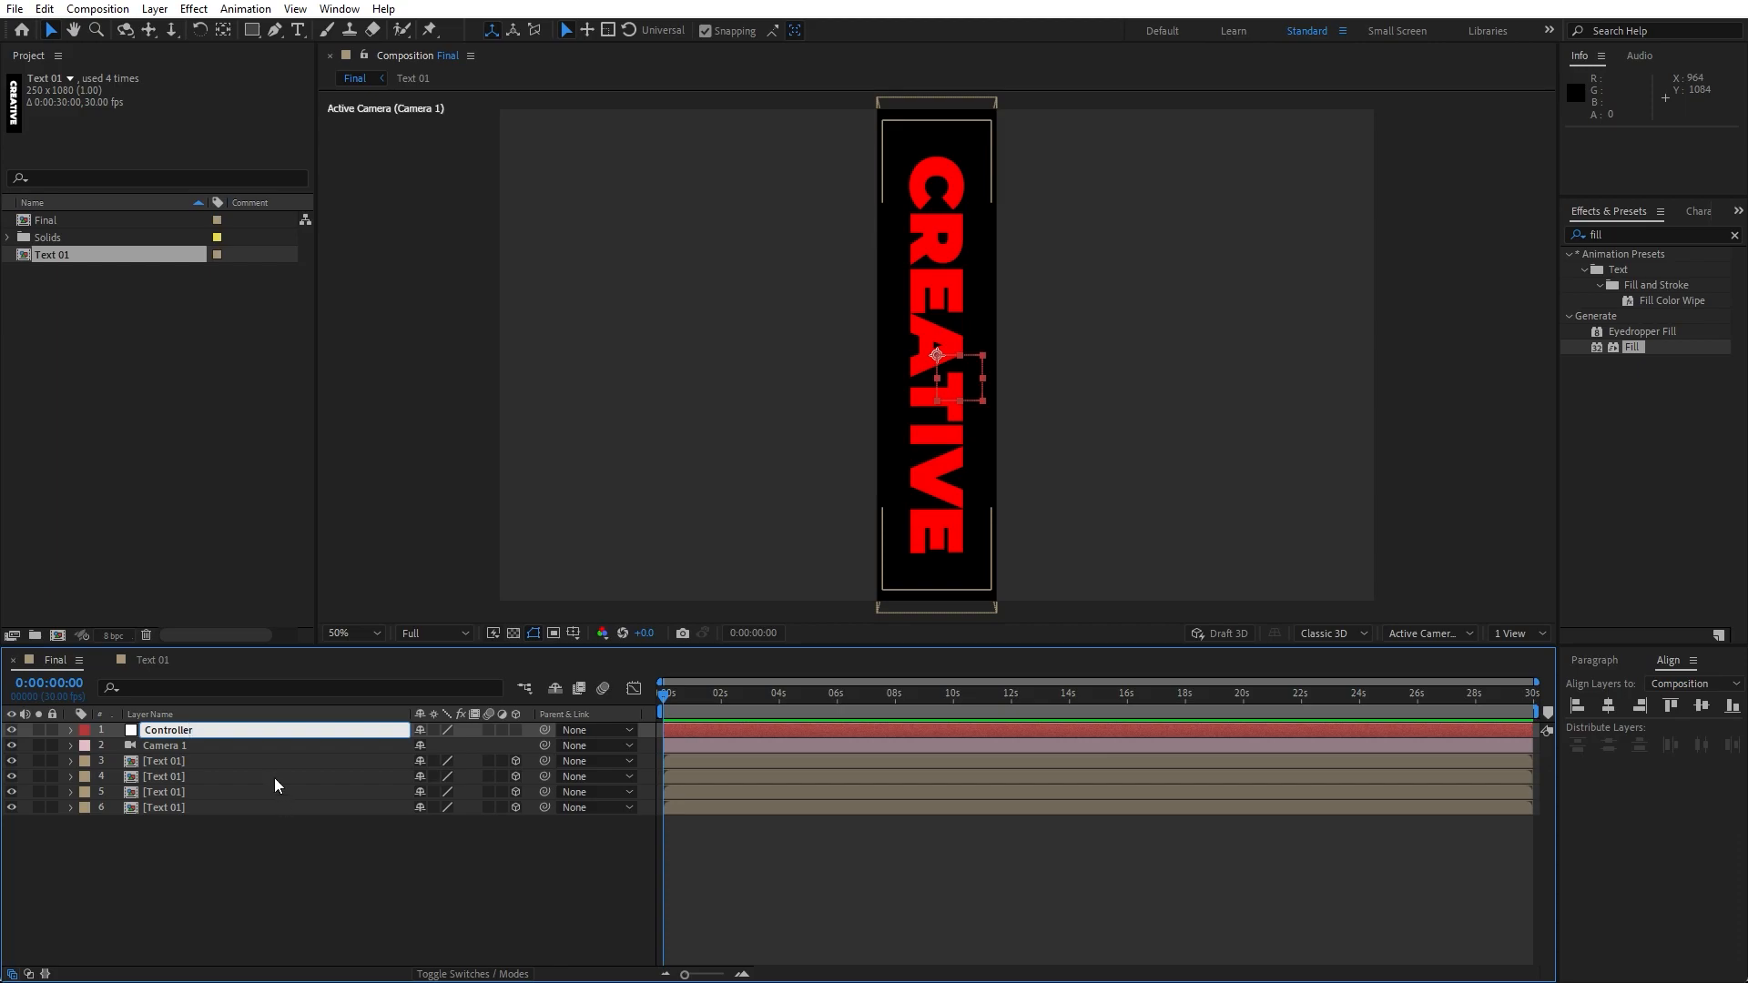
- Parent all four Text 01 layers to the Controller null
click(220, 852)
drag(193, 843, 178, 763)
drag(543, 762, 182, 730)
click(220, 868)
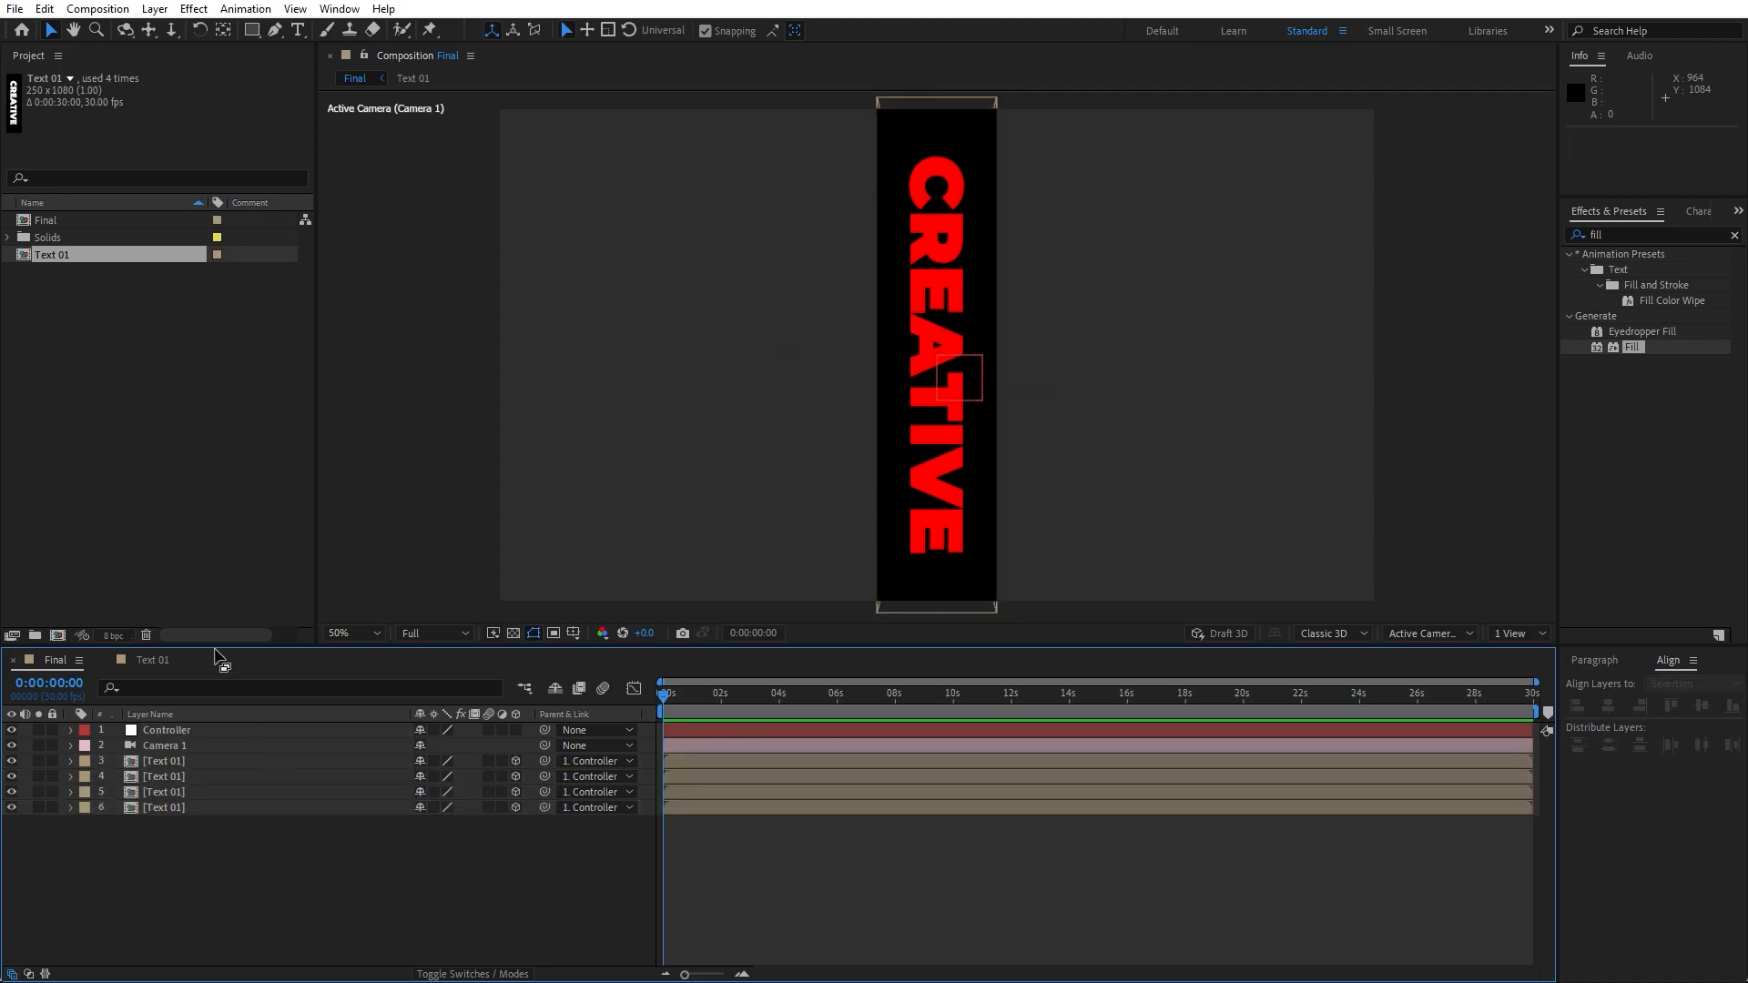
- Duplicate the Text 01 composition as Text 02 and use it to replace the two side face layers
click(62, 254)
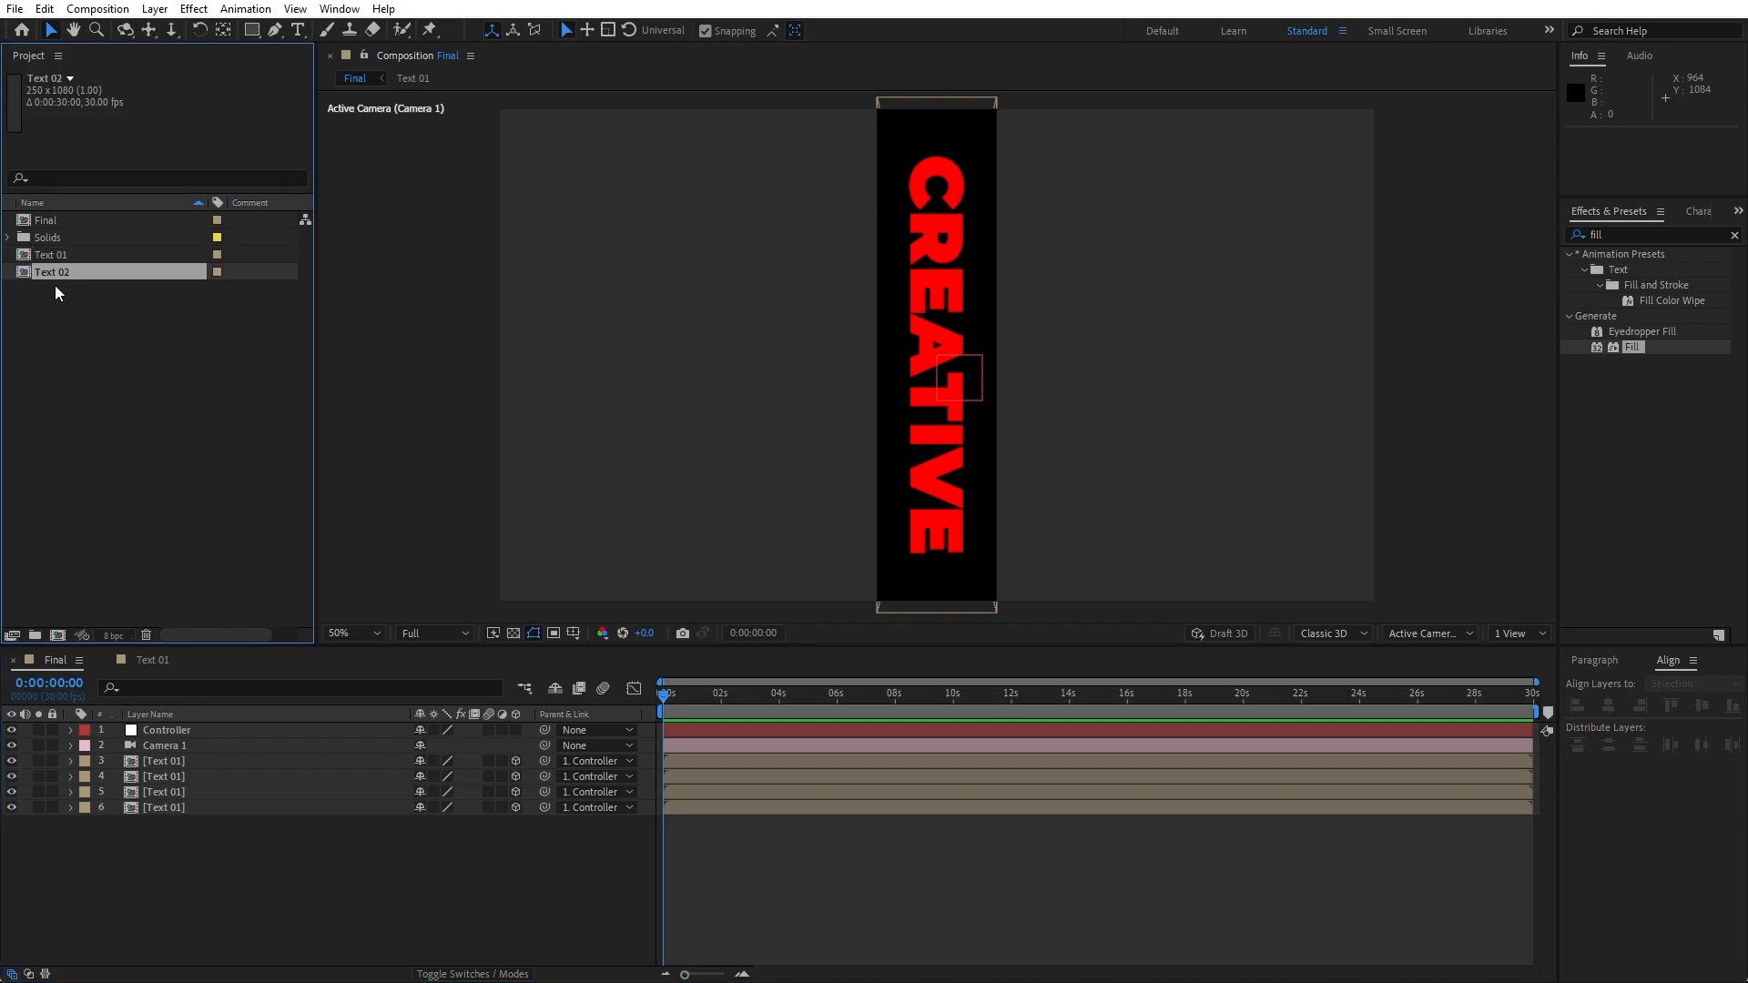
click(177, 763)
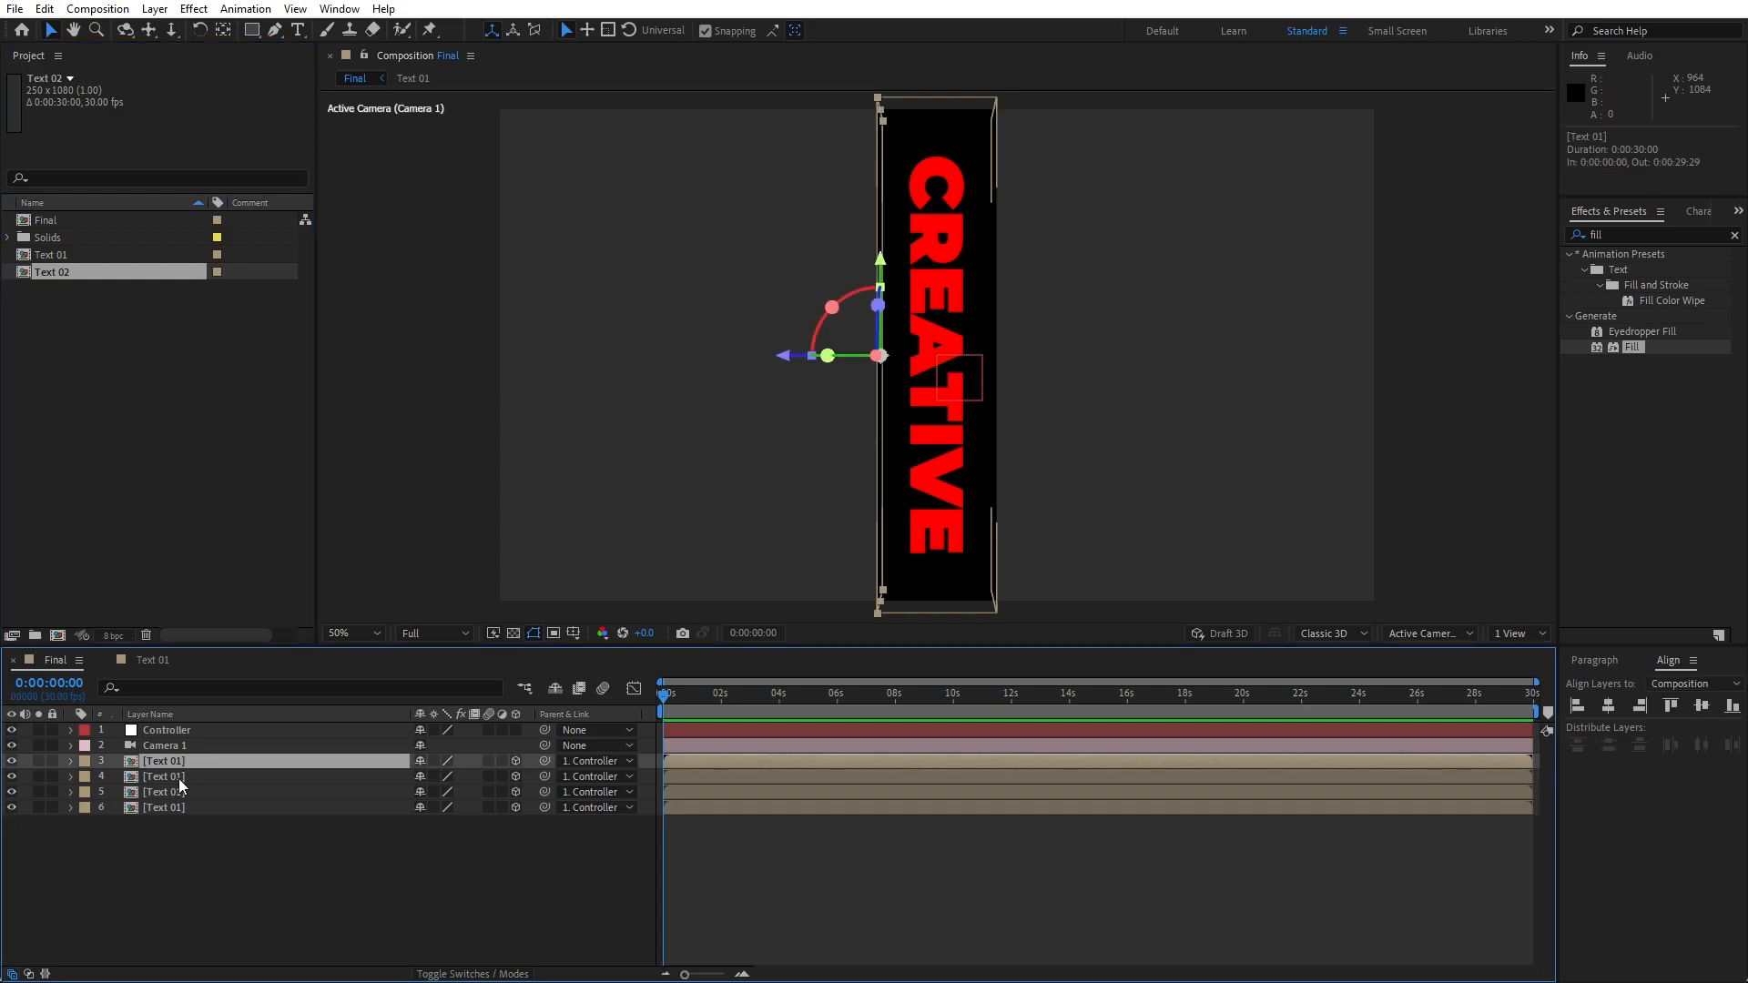
ctrl+click(178, 778)
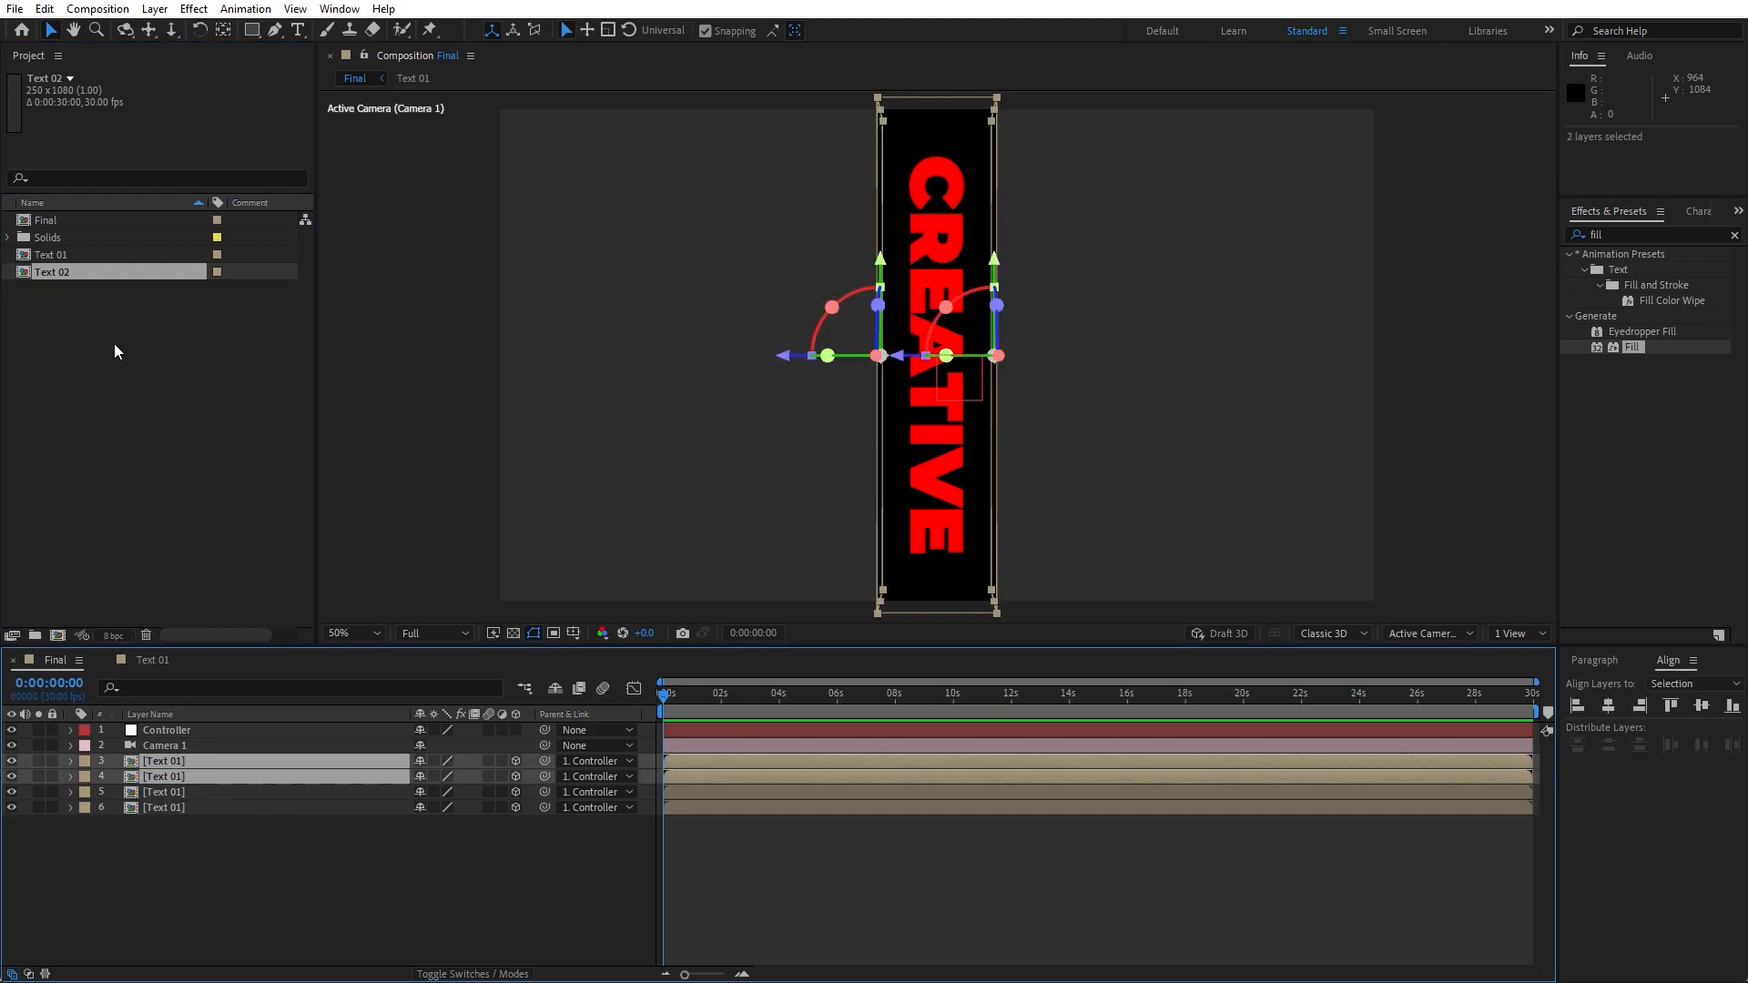
drag(51, 271, 178, 767)
click(183, 850)
- Open the Text 02 composition and set its Background layer's Fill color to white FFFFFF
double_click(171, 777)
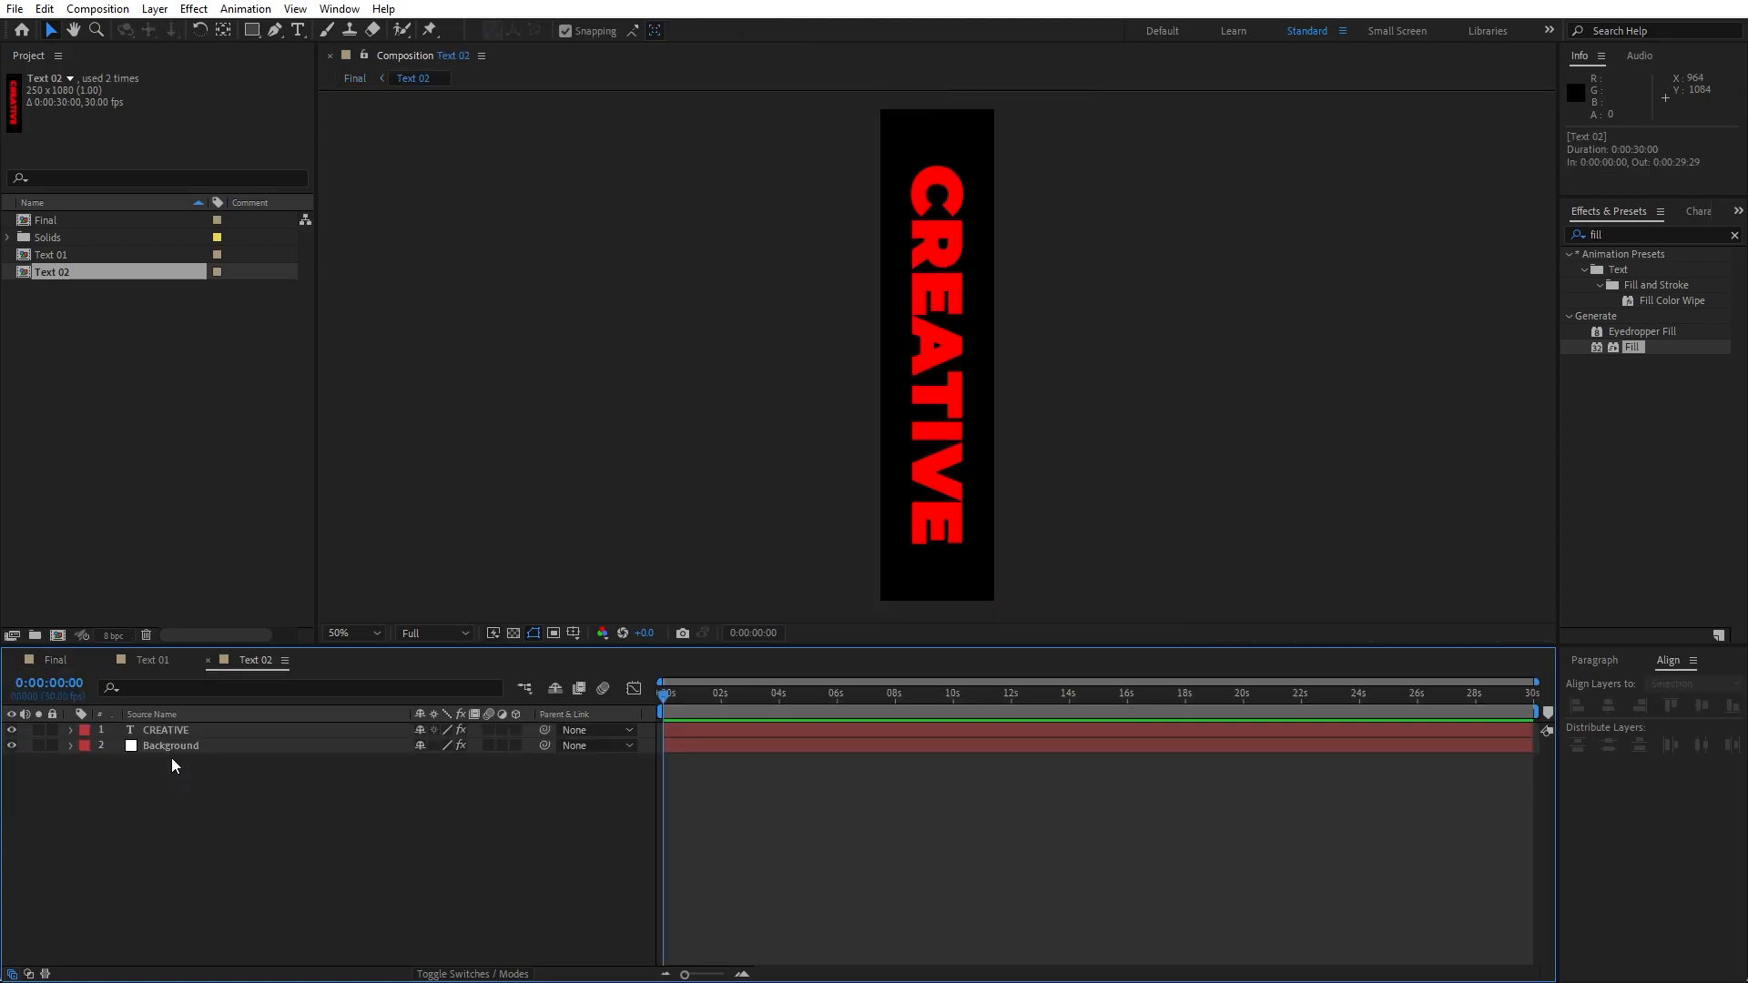
click(171, 748)
key(F3)
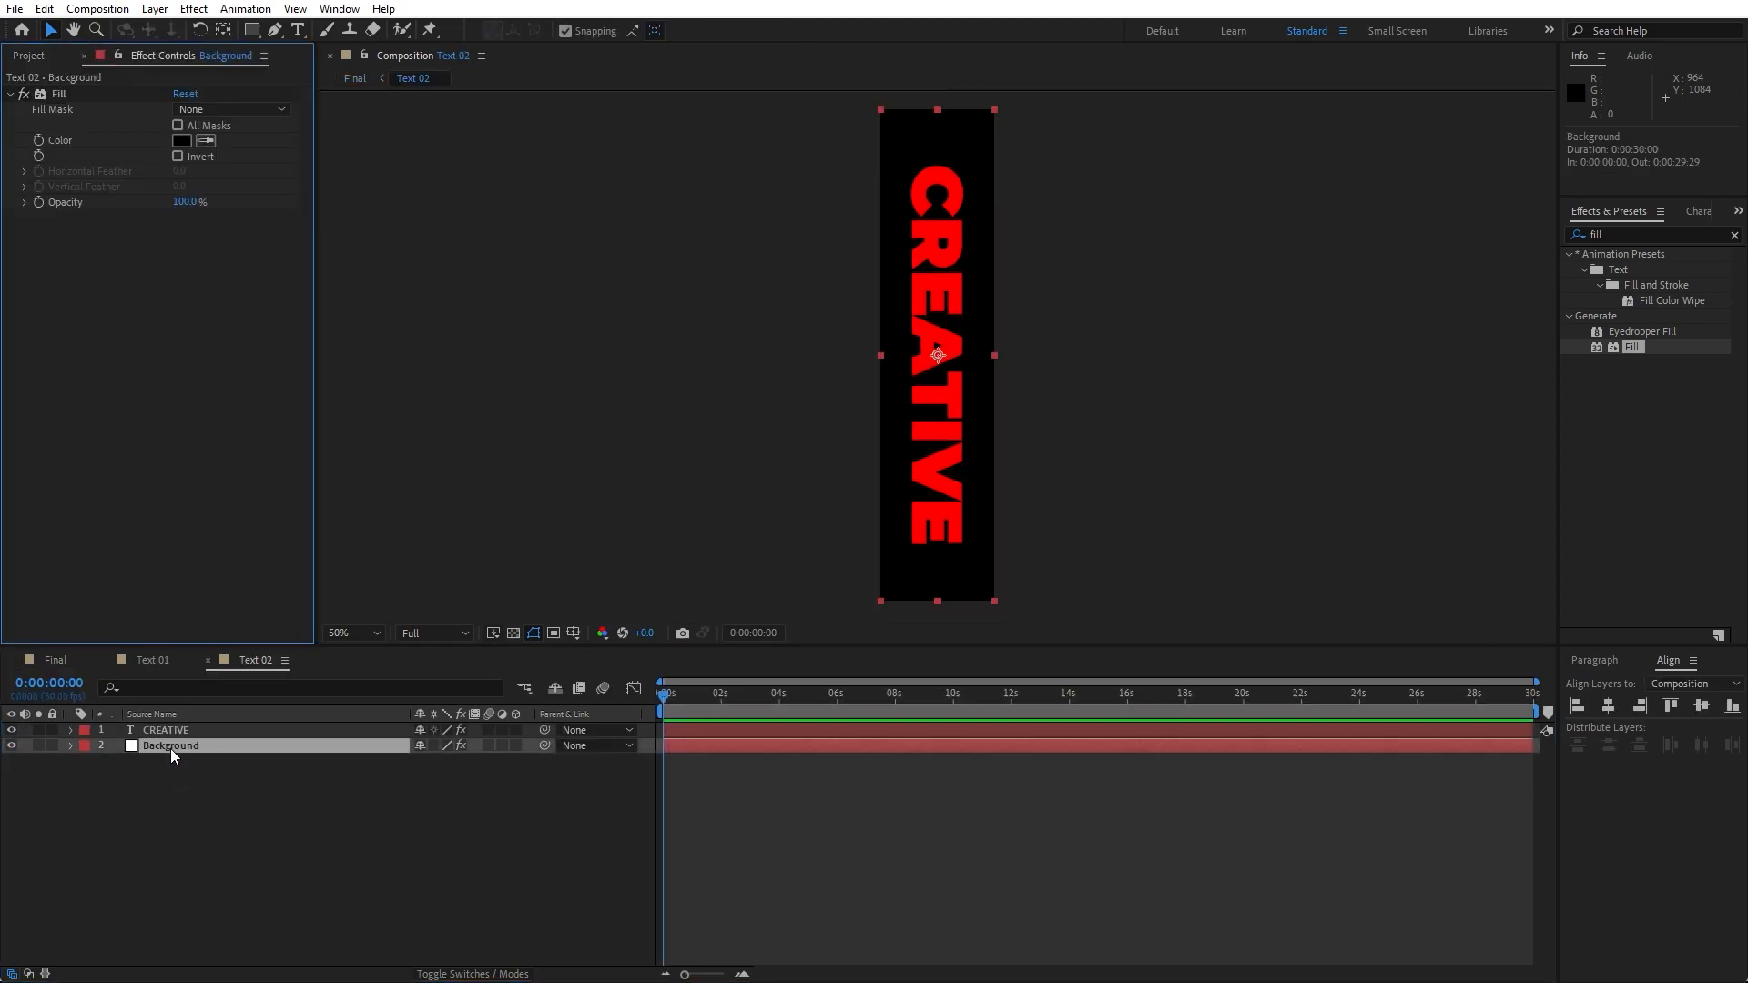
click(182, 140)
drag(1149, 792, 987, 619)
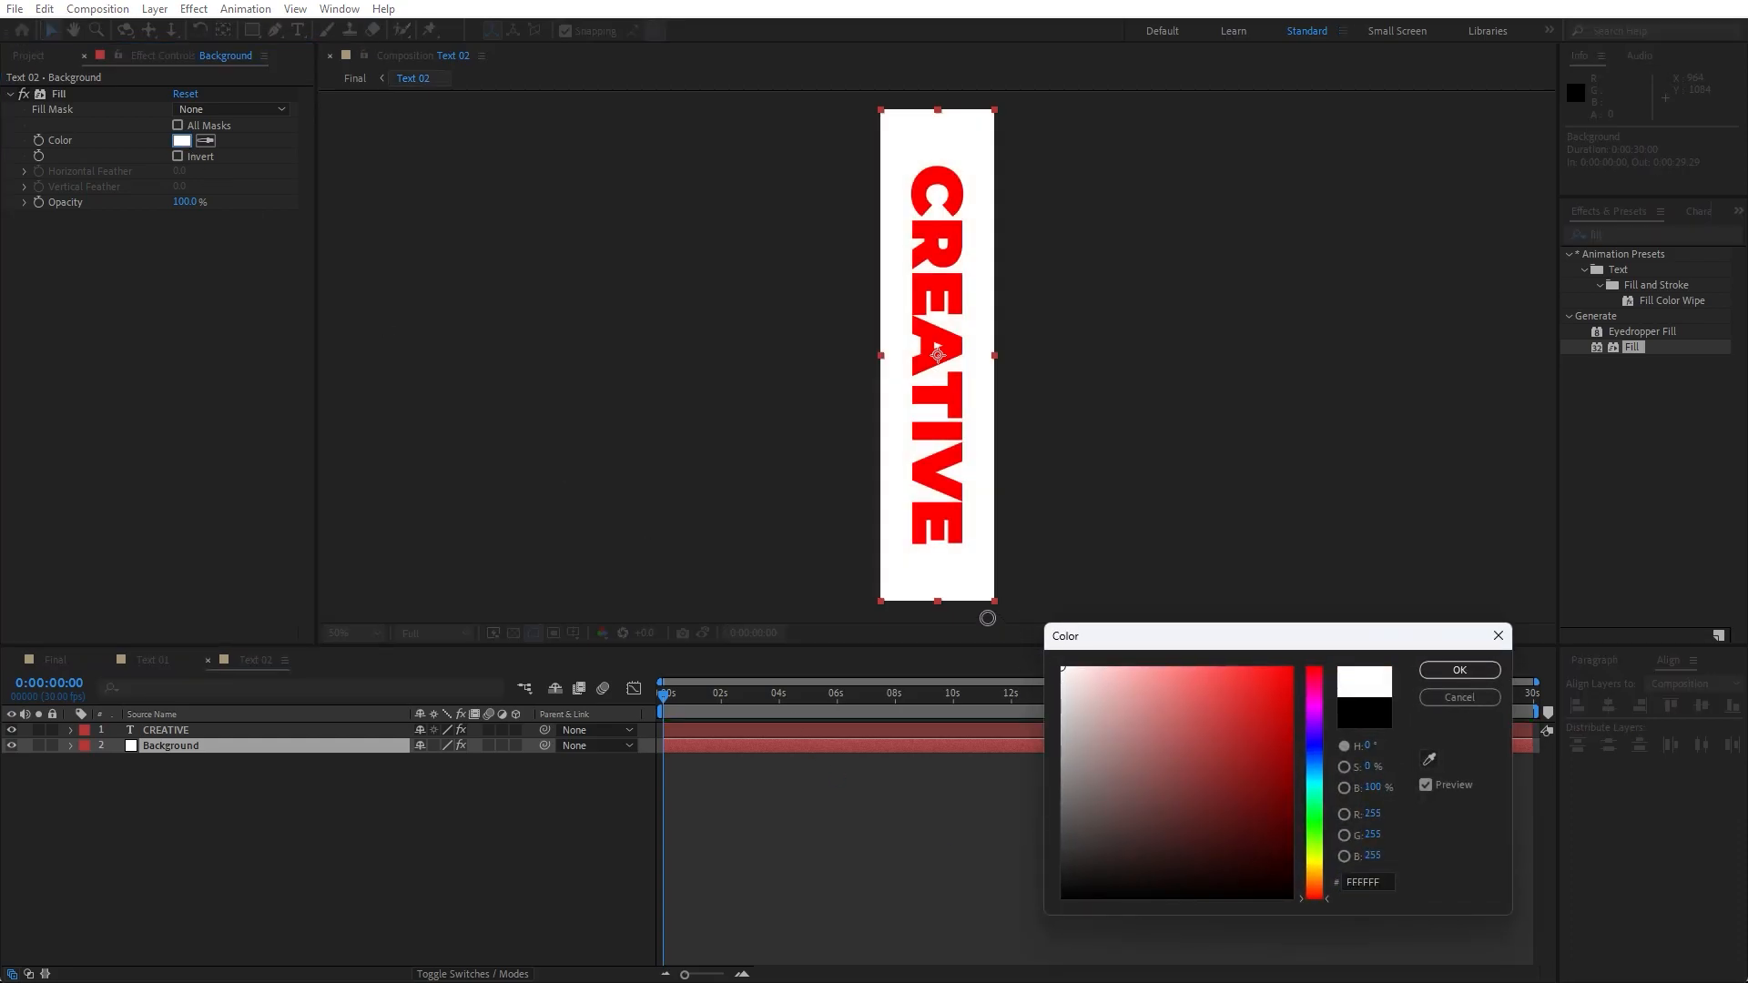
click(1440, 673)
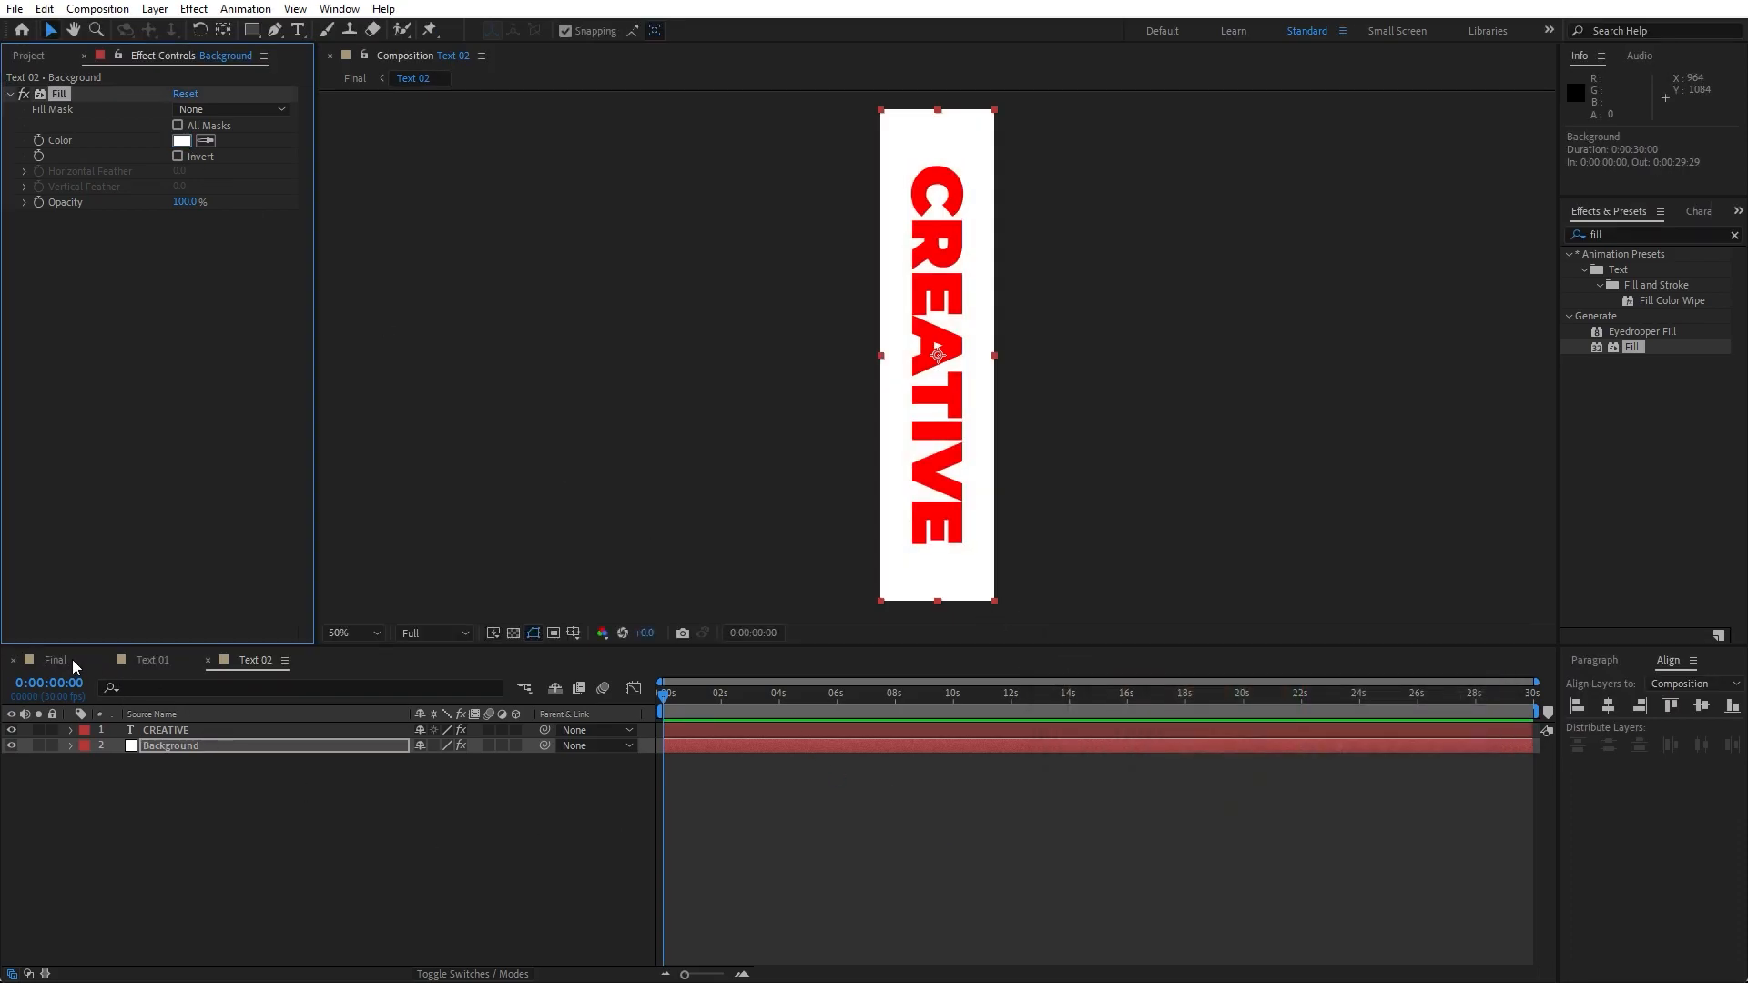
- Return to Final, make the Controller null 3D and set its Y orientation to 350°
click(62, 660)
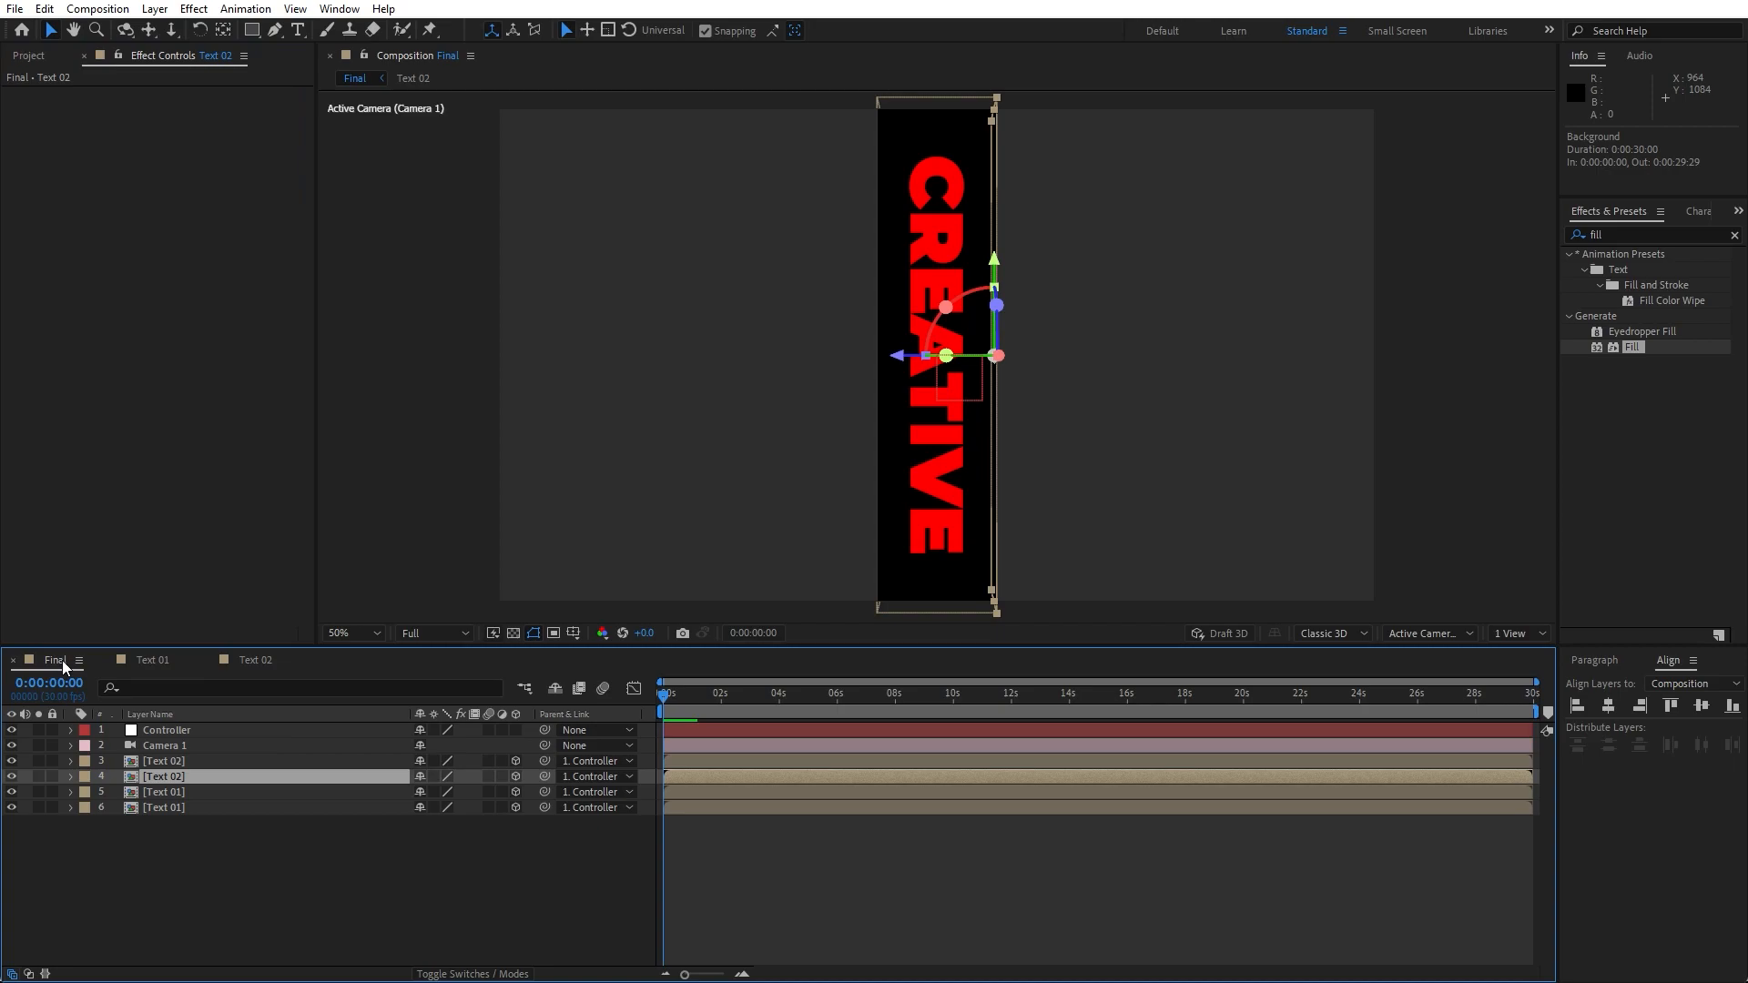
click(173, 730)
key(p)
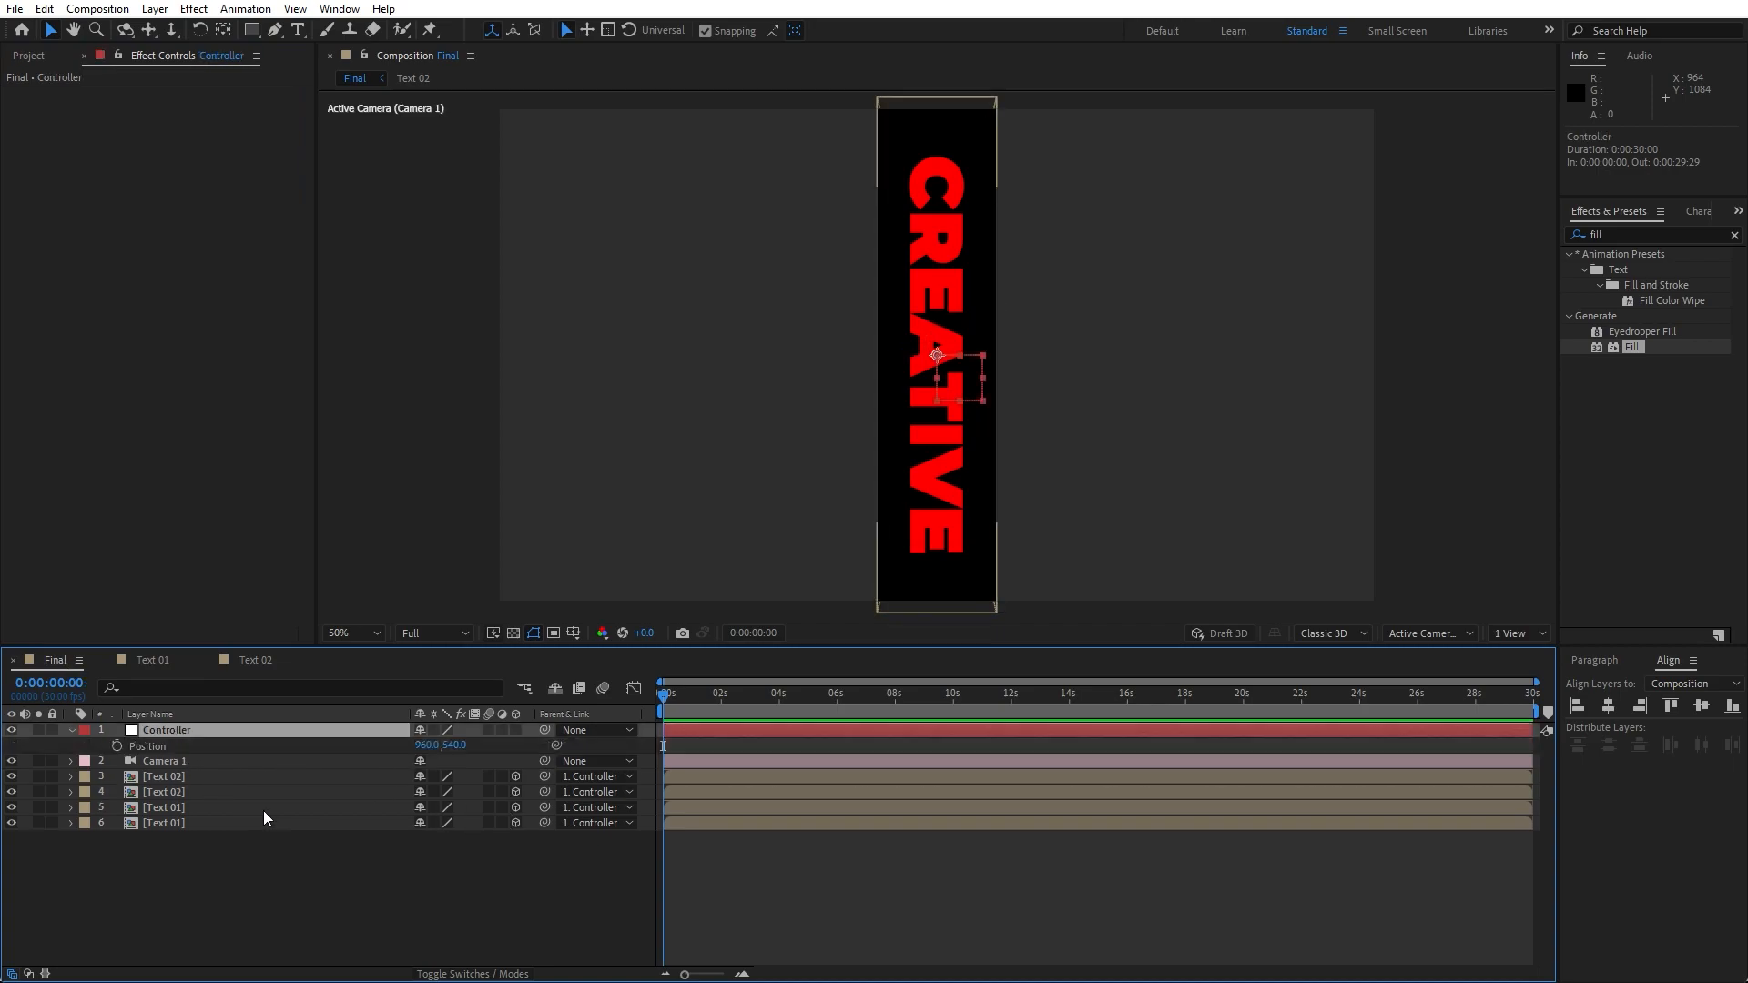
click(516, 733)
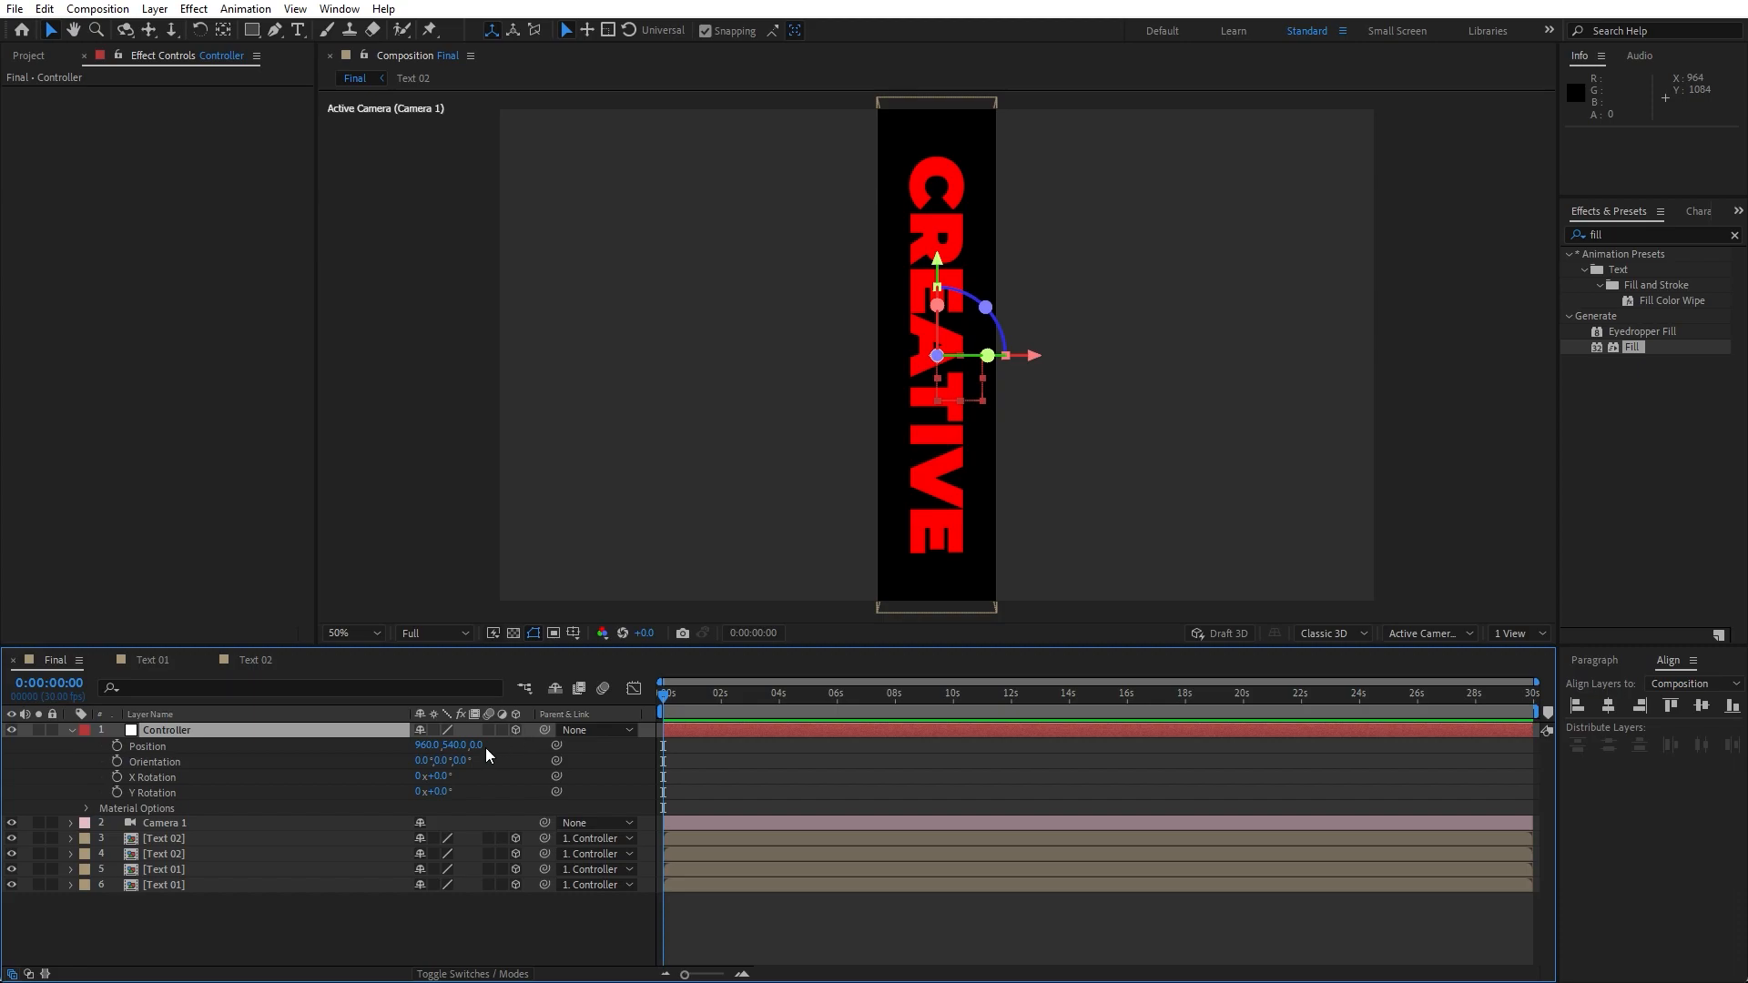
click(441, 761)
click(366, 945)
- Set the Controller's X Rotation to -20° and Y Rotation to 20°
click(189, 729)
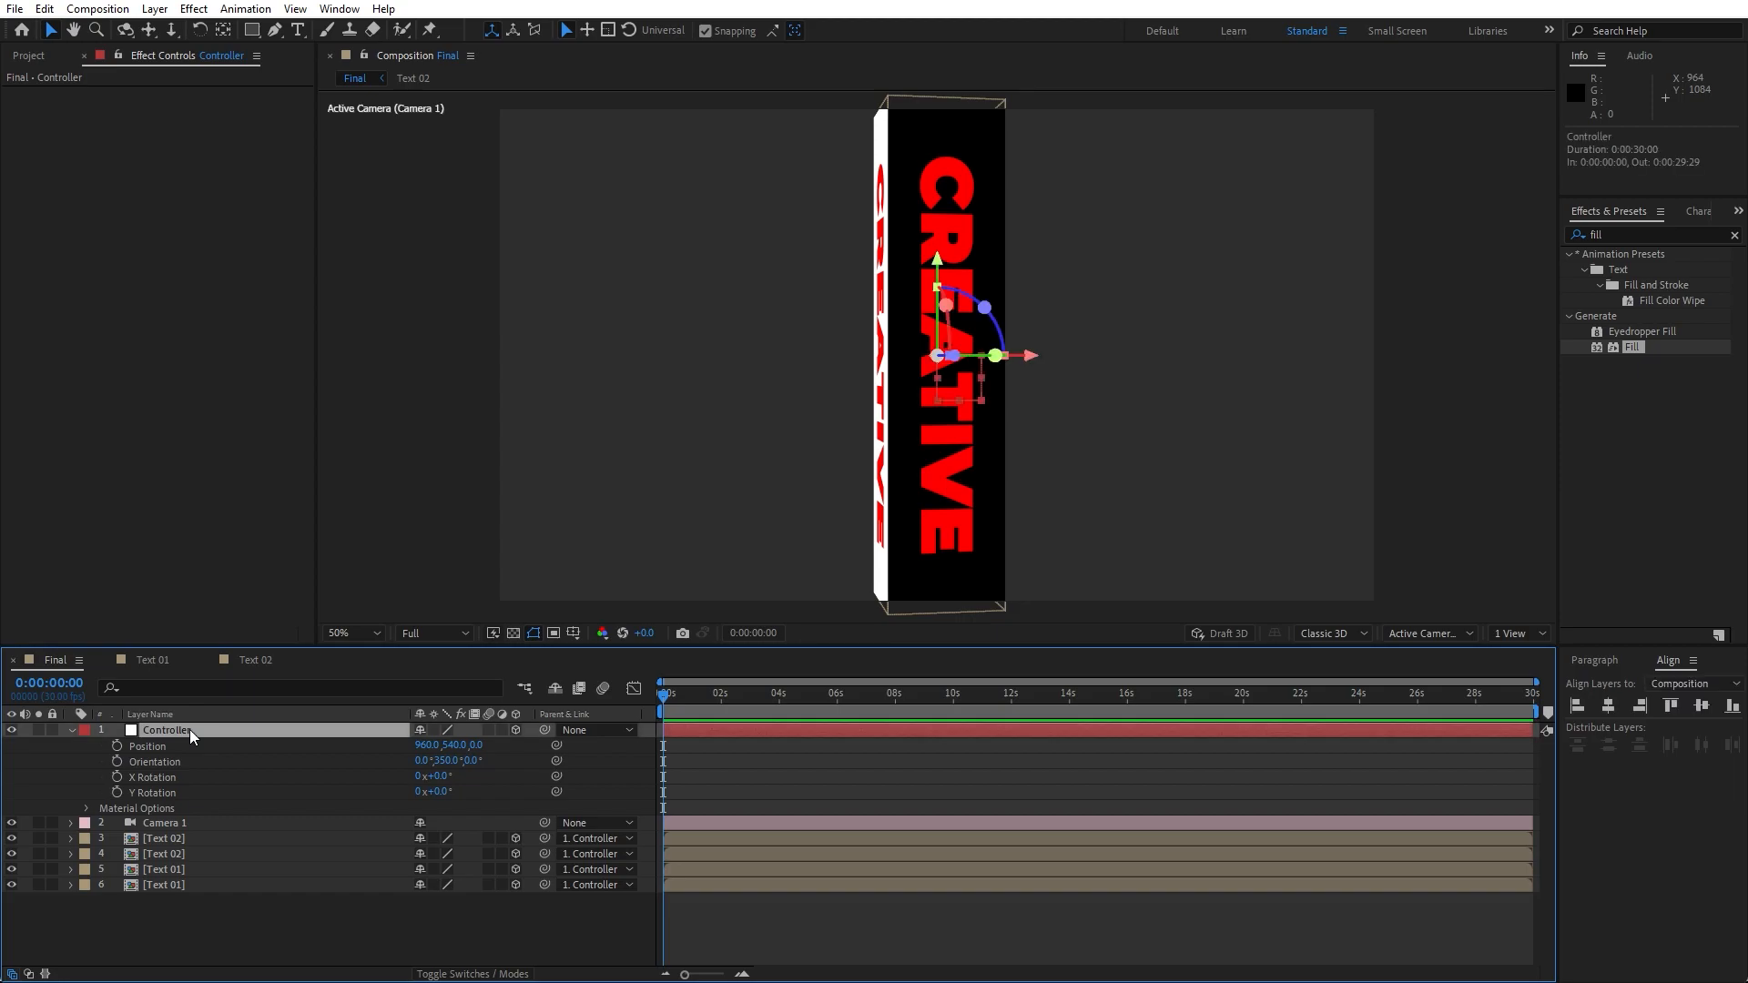
key(r)
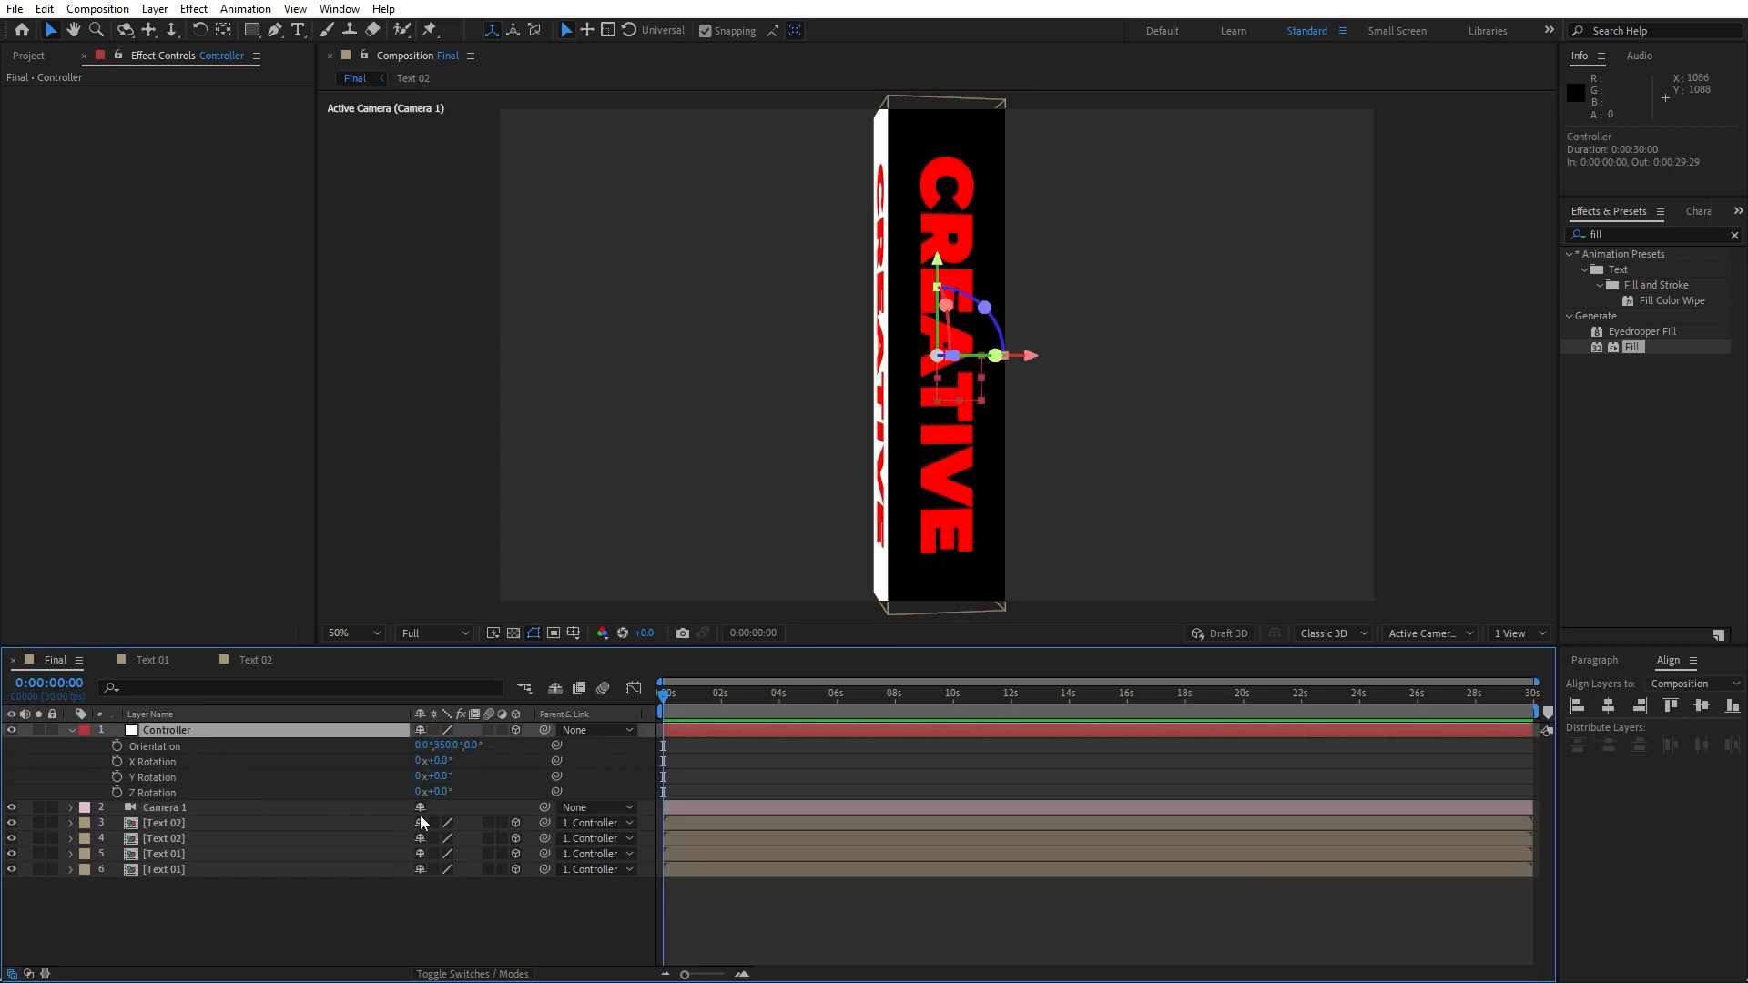
click(440, 762)
text(-20)
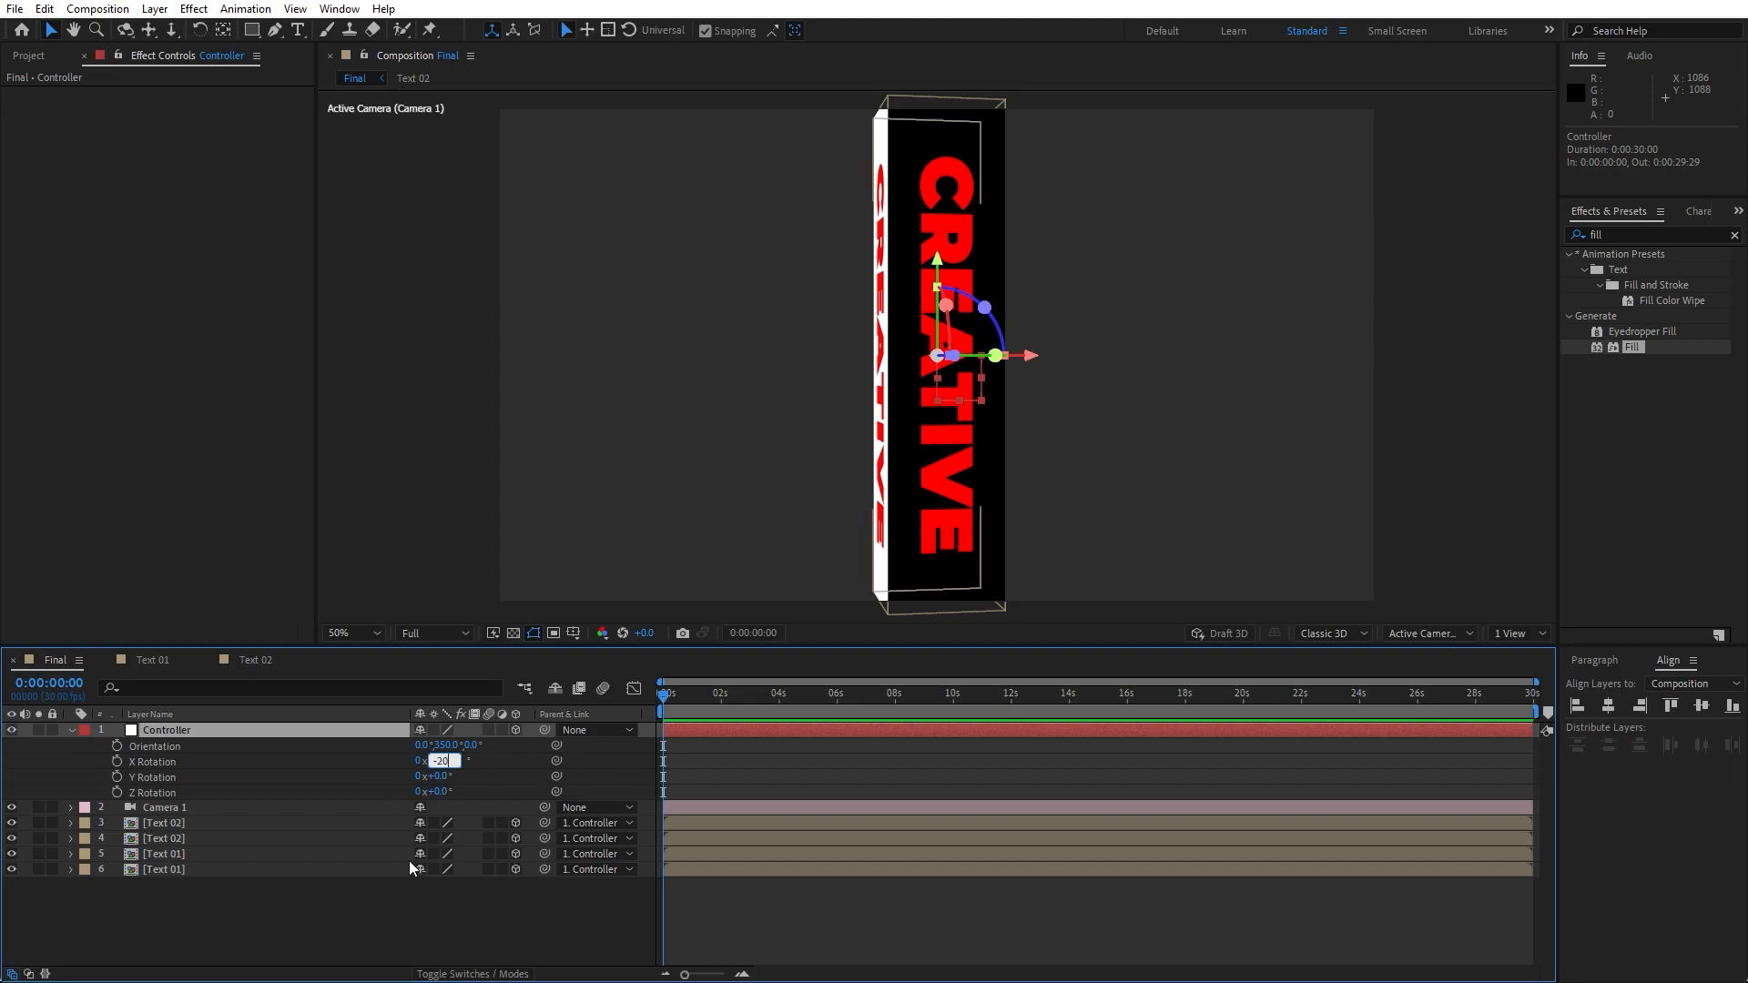
click(410, 860)
click(434, 776)
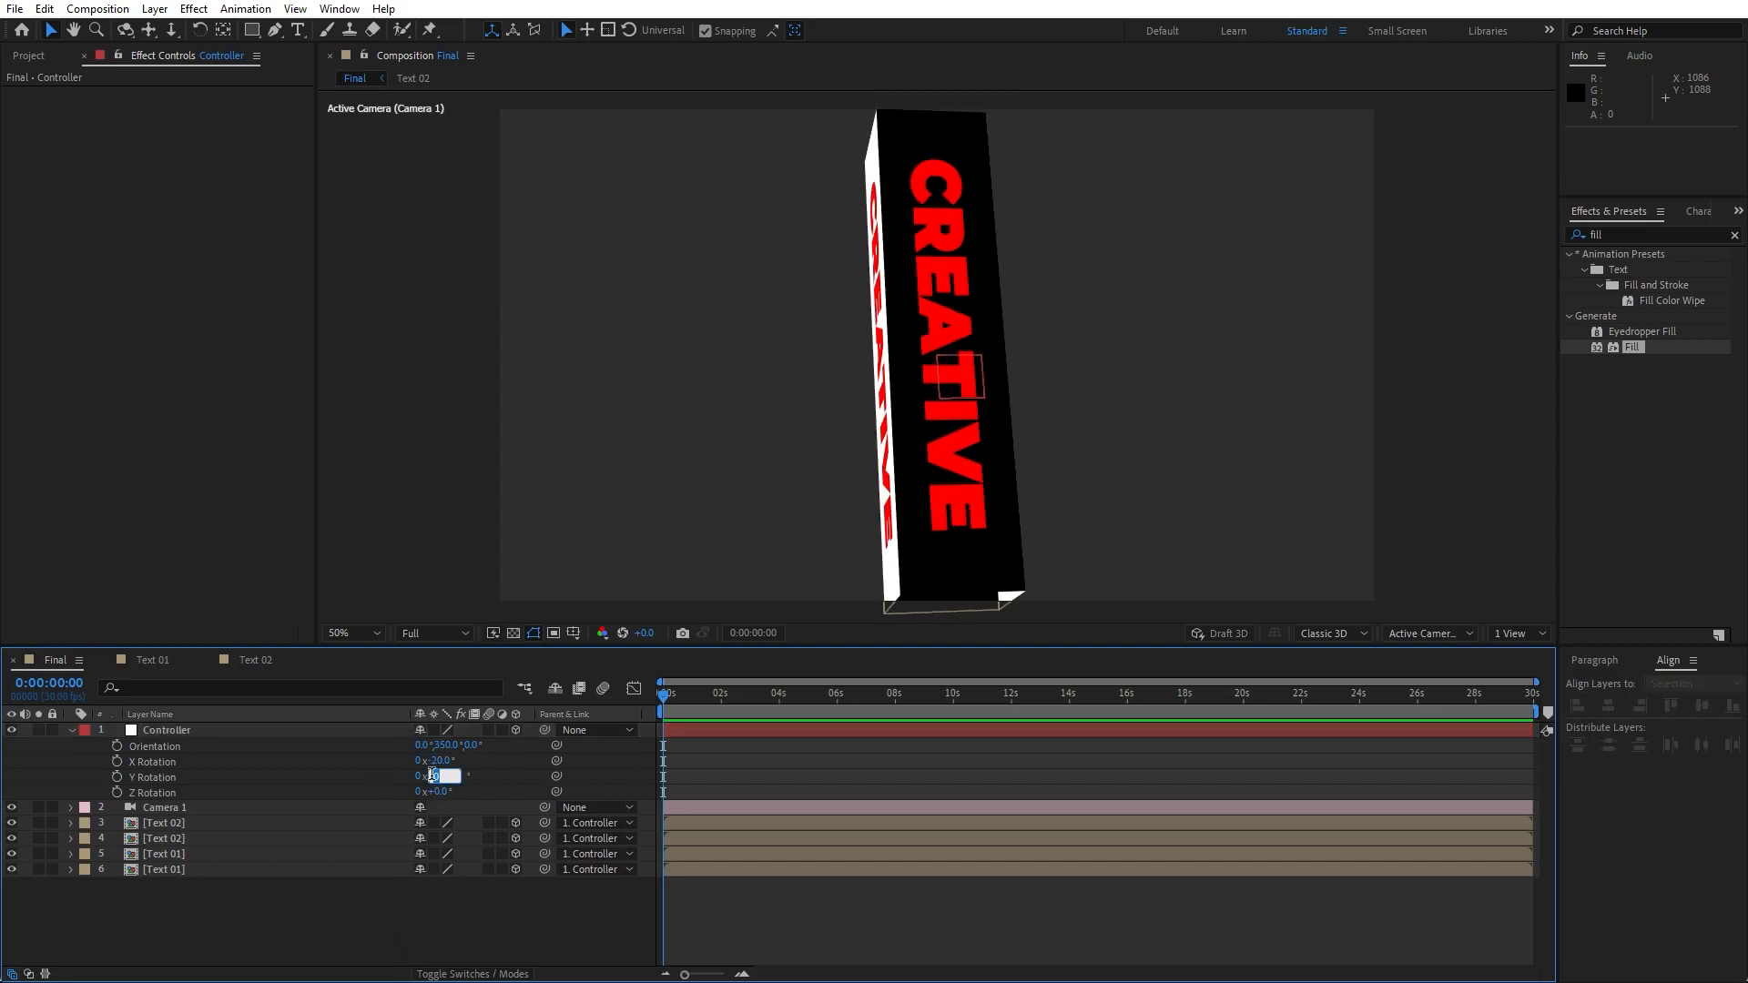
text(20)
click(404, 880)
- Set the Controller null's Position Z value to -210
click(188, 731)
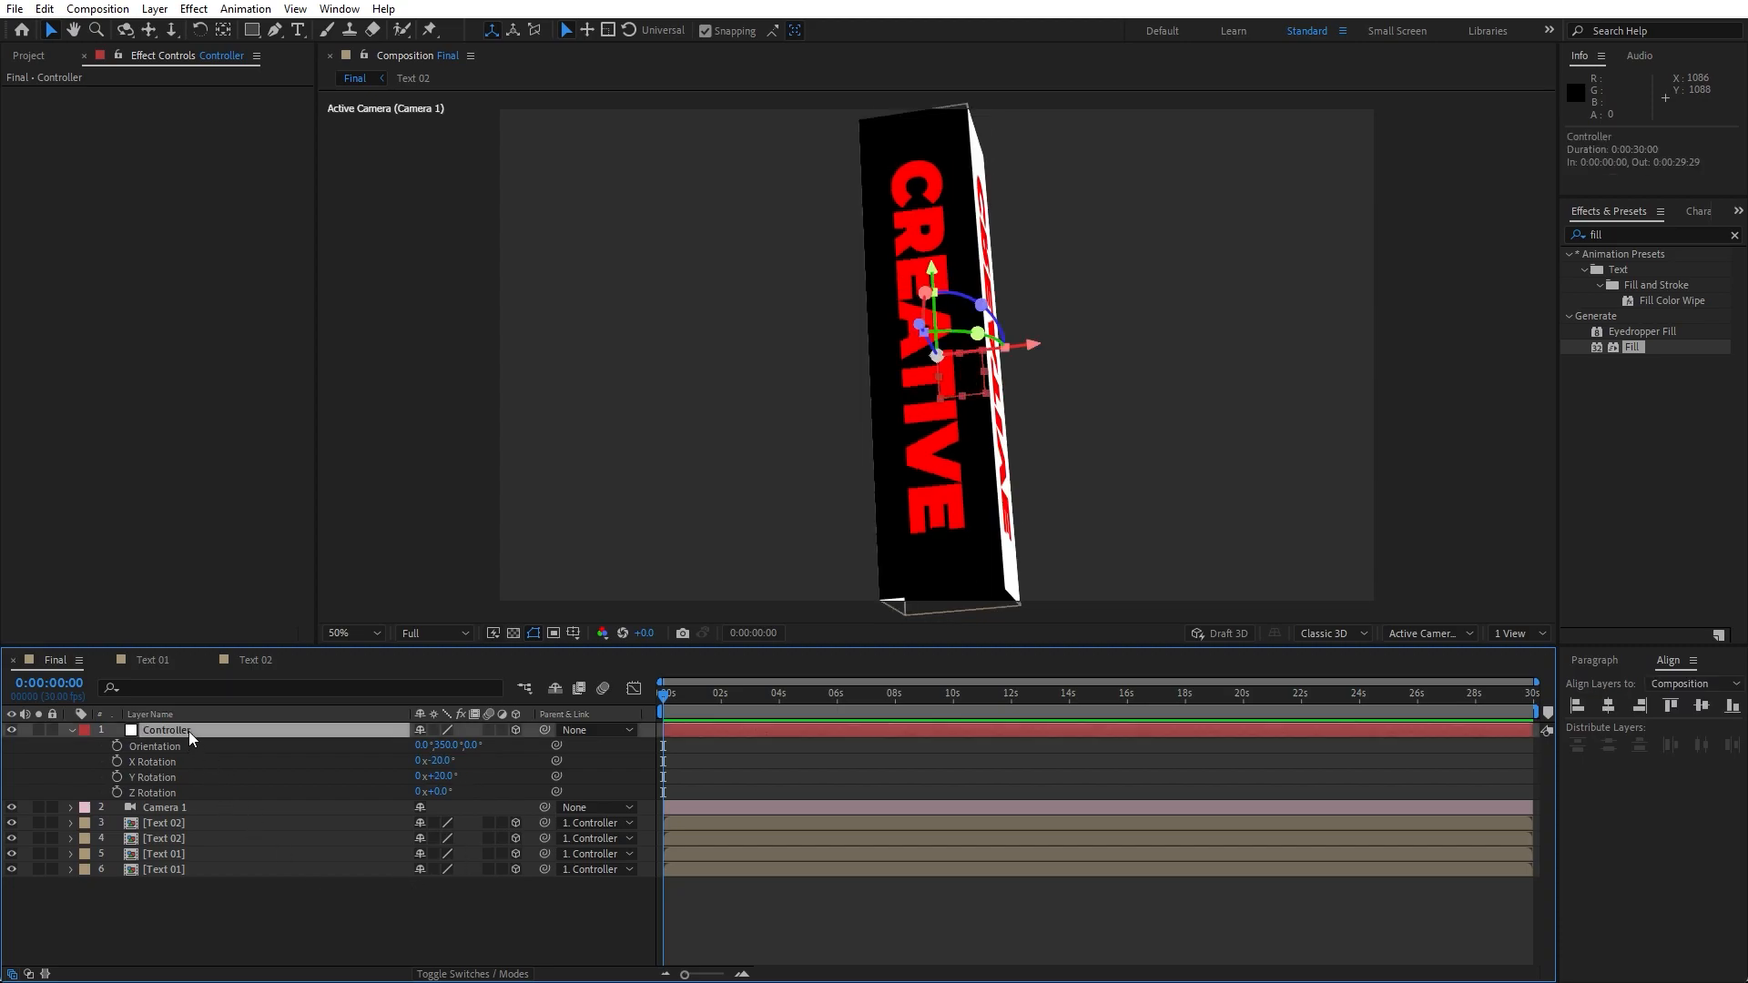
key(p)
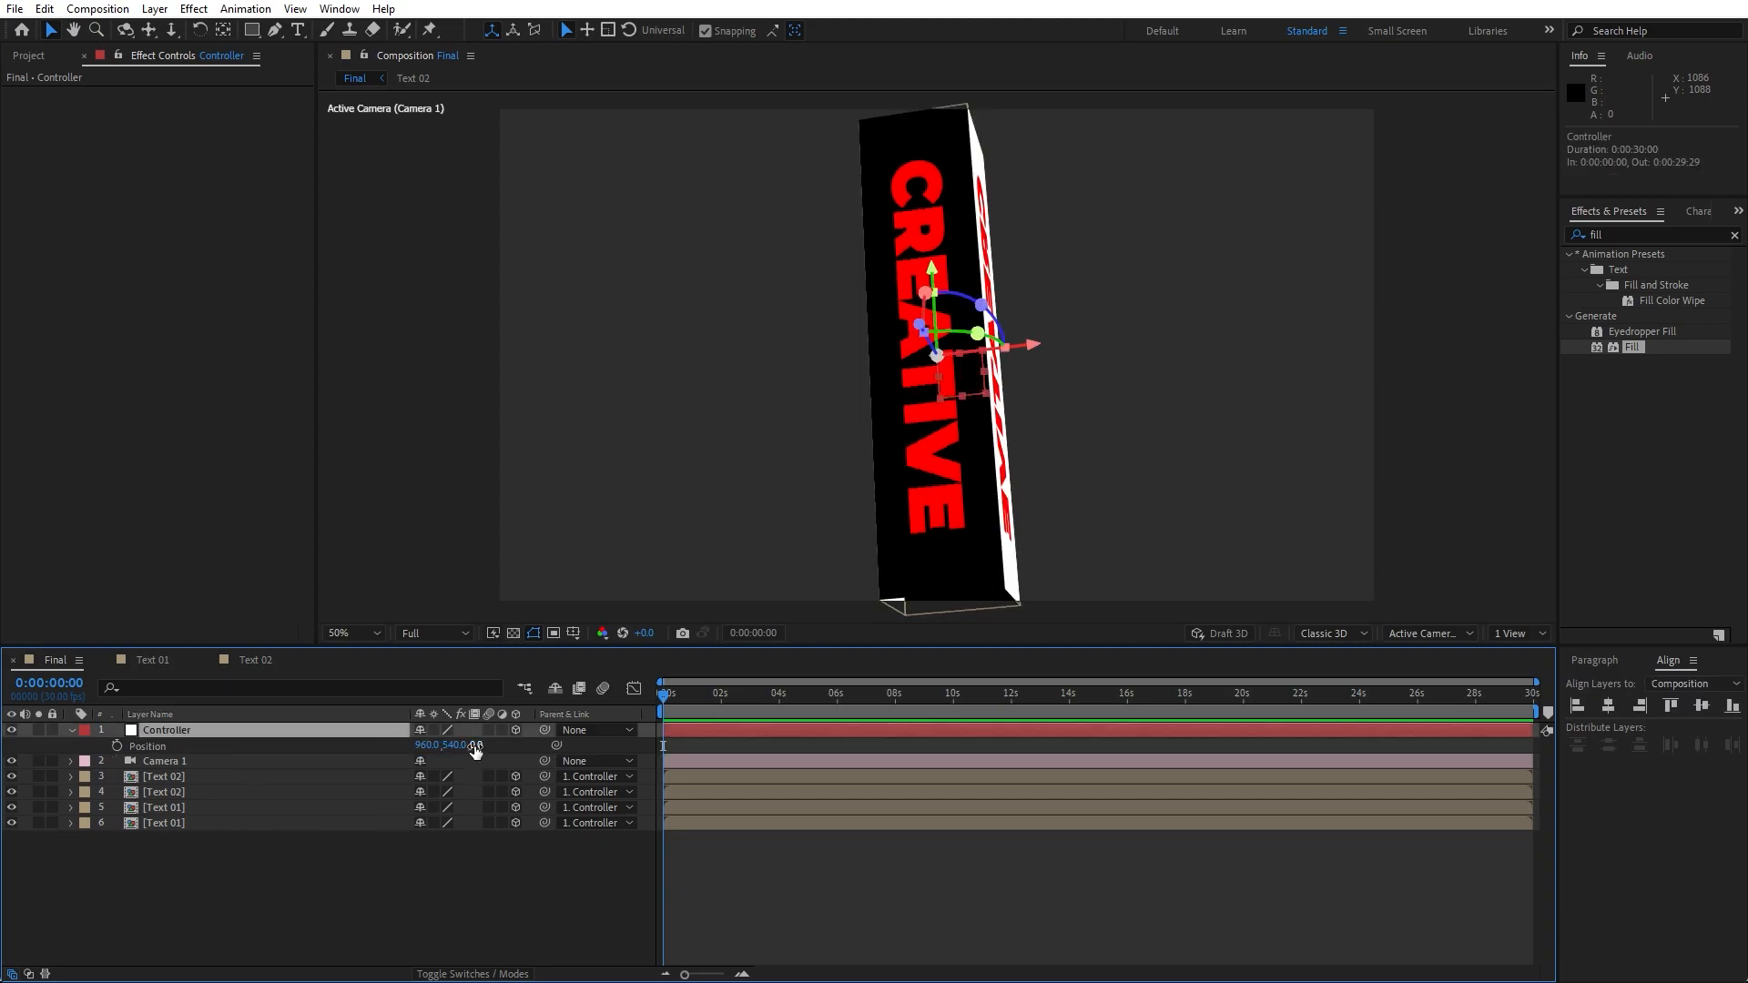
drag(474, 746, 455, 747)
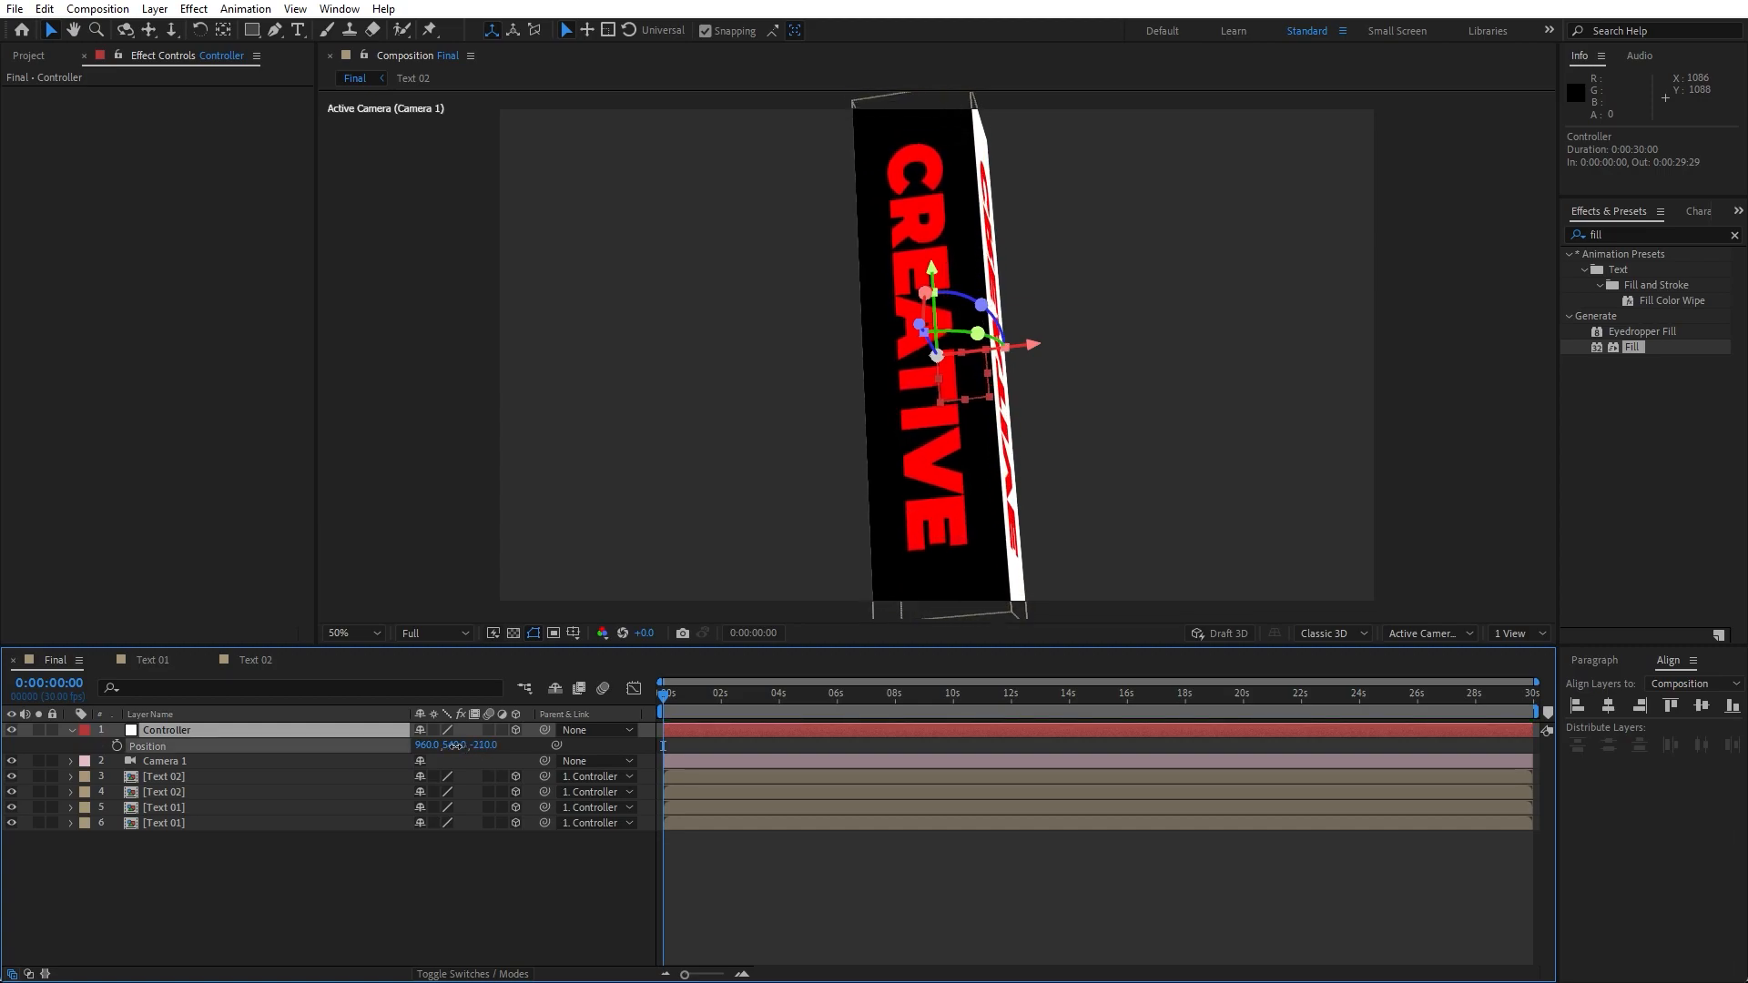
click(72, 730)
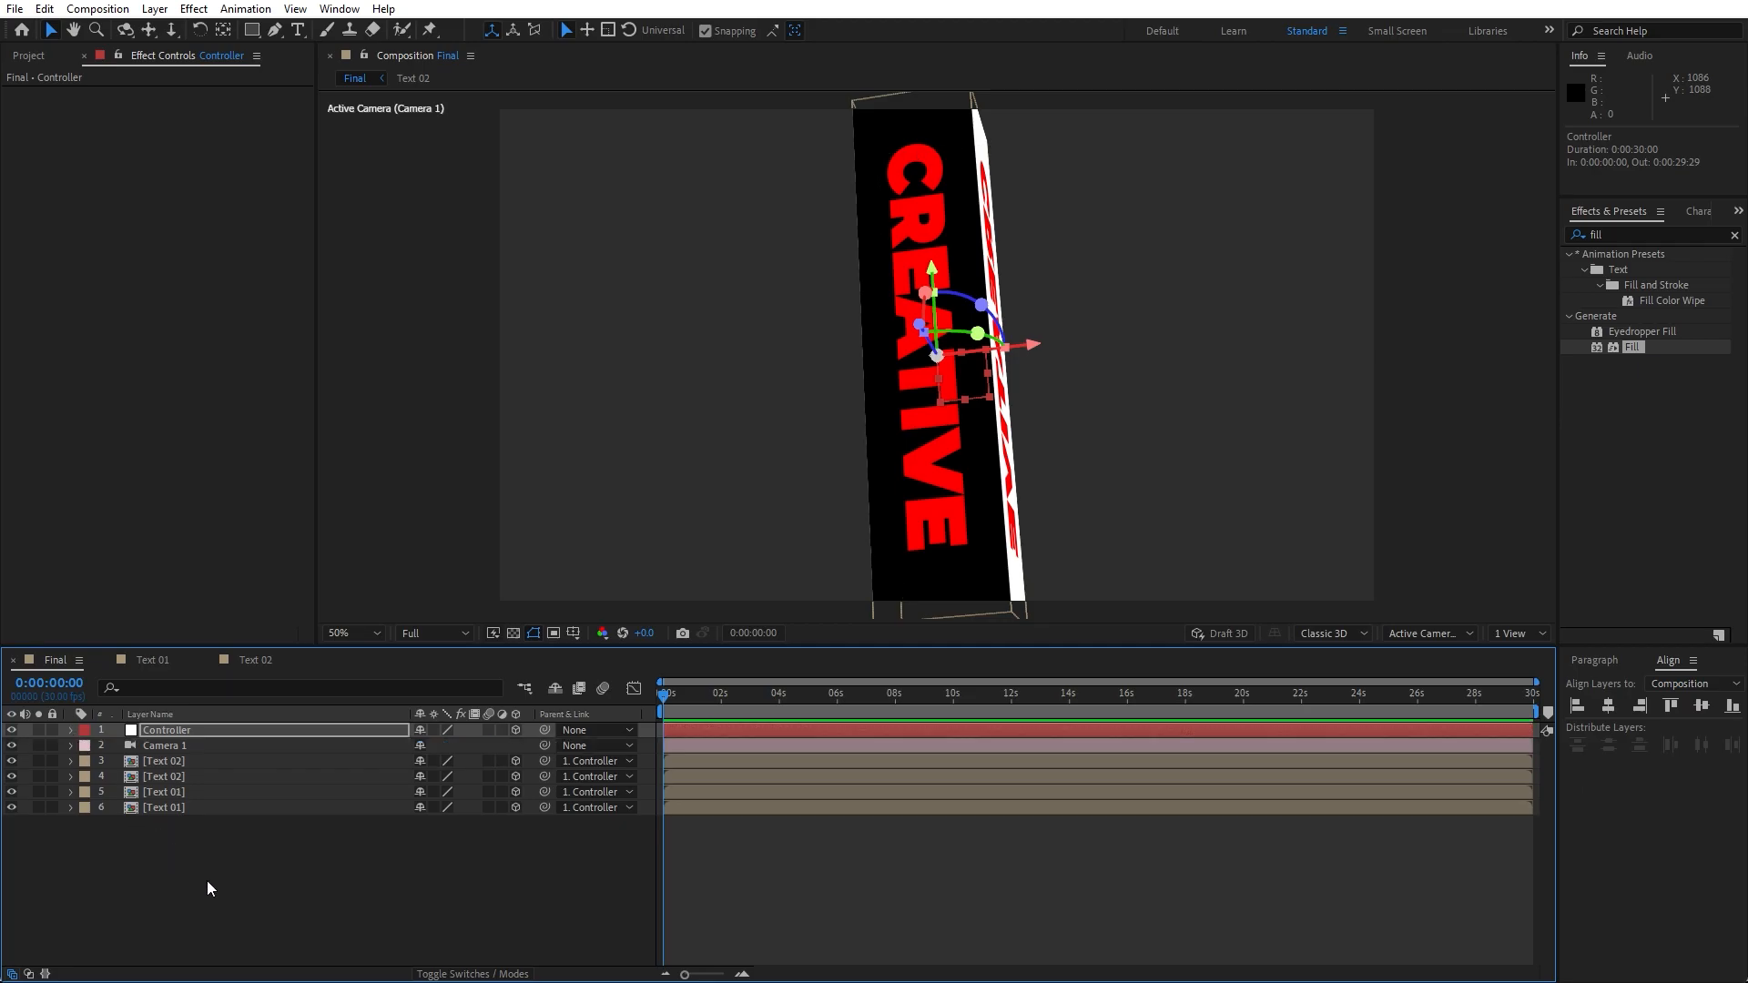
- Select all layers in Final and pre-compose them into a new composition named Shape 01
drag(323, 884, 154, 725)
right_click(212, 774)
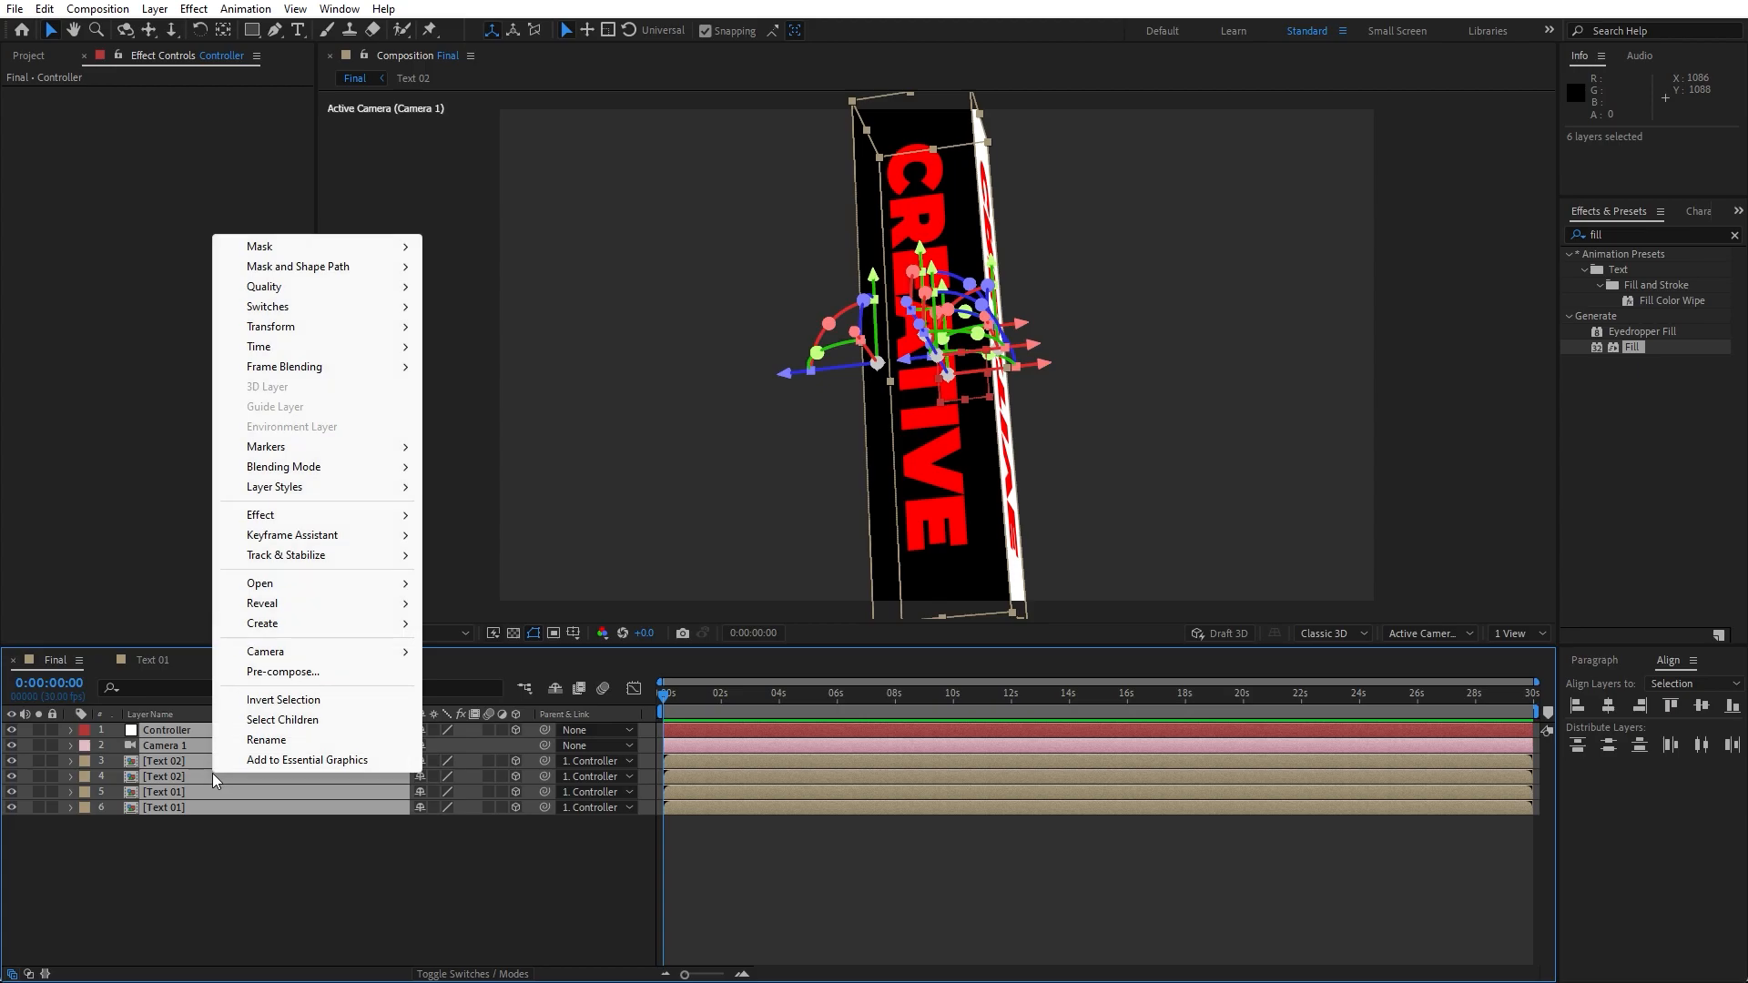
click(312, 672)
text(Shape -01)
click(779, 604)
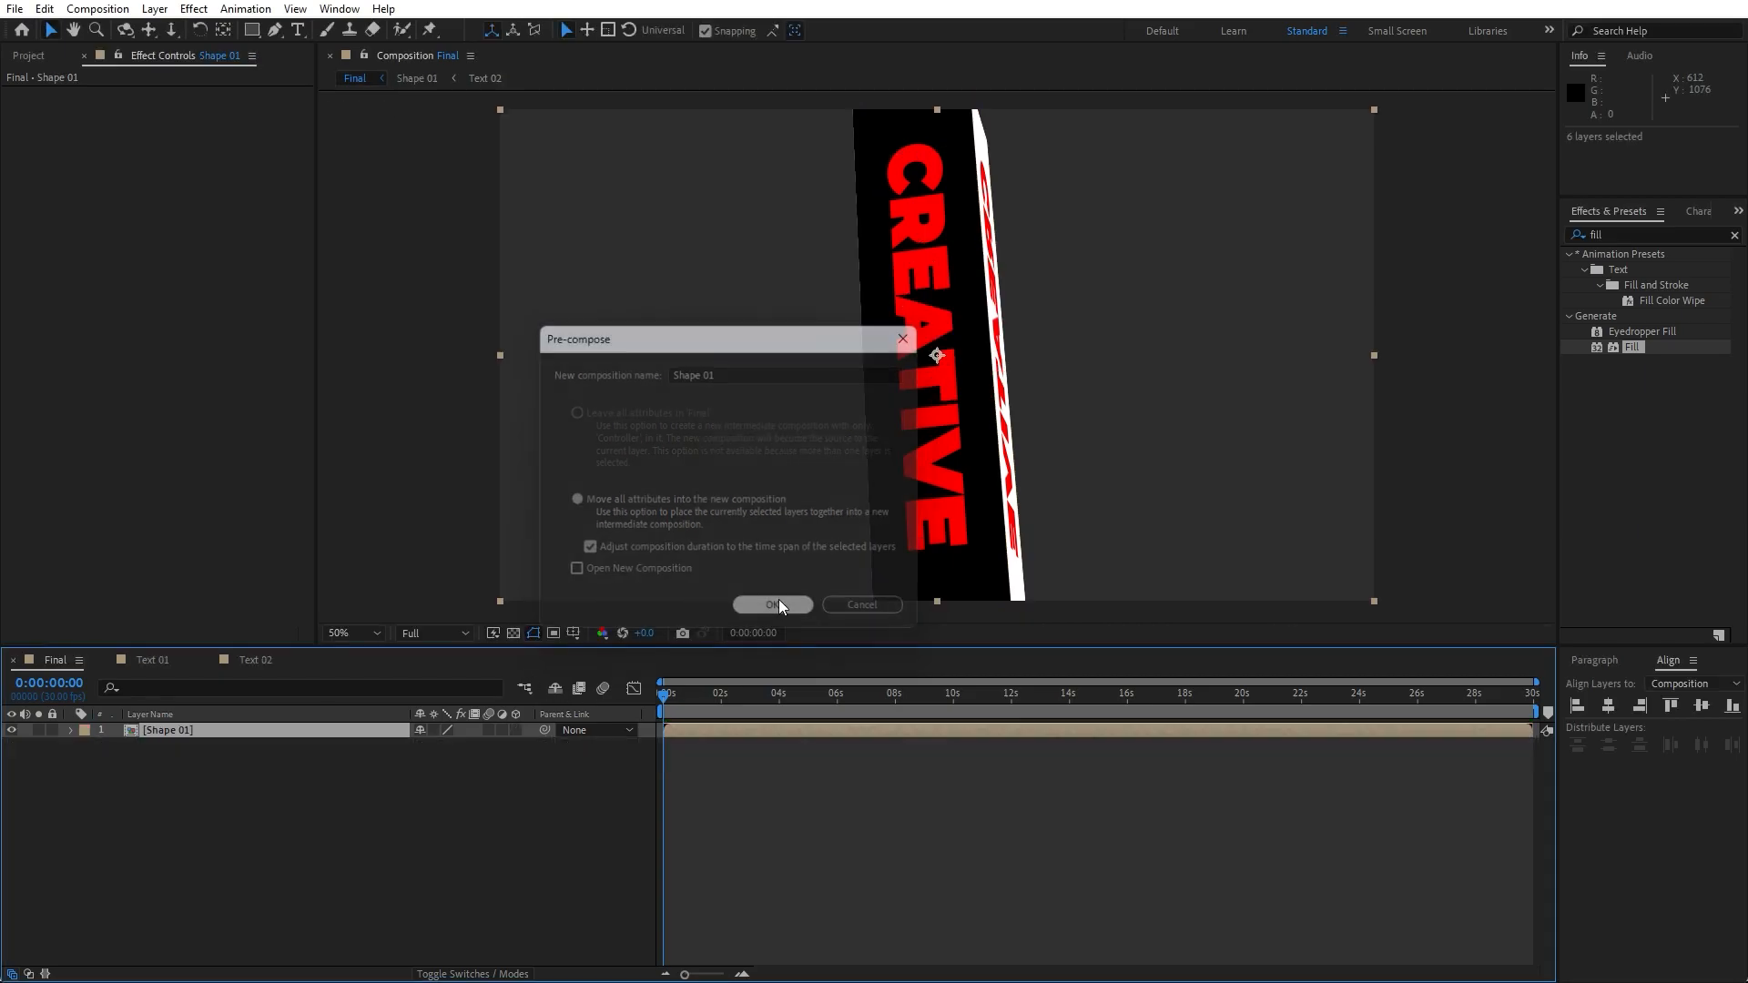
- Apply a Drop Shadow effect to the Shape 01 layer with Distance 10 and Softness 20
click(1652, 230)
text(drop)
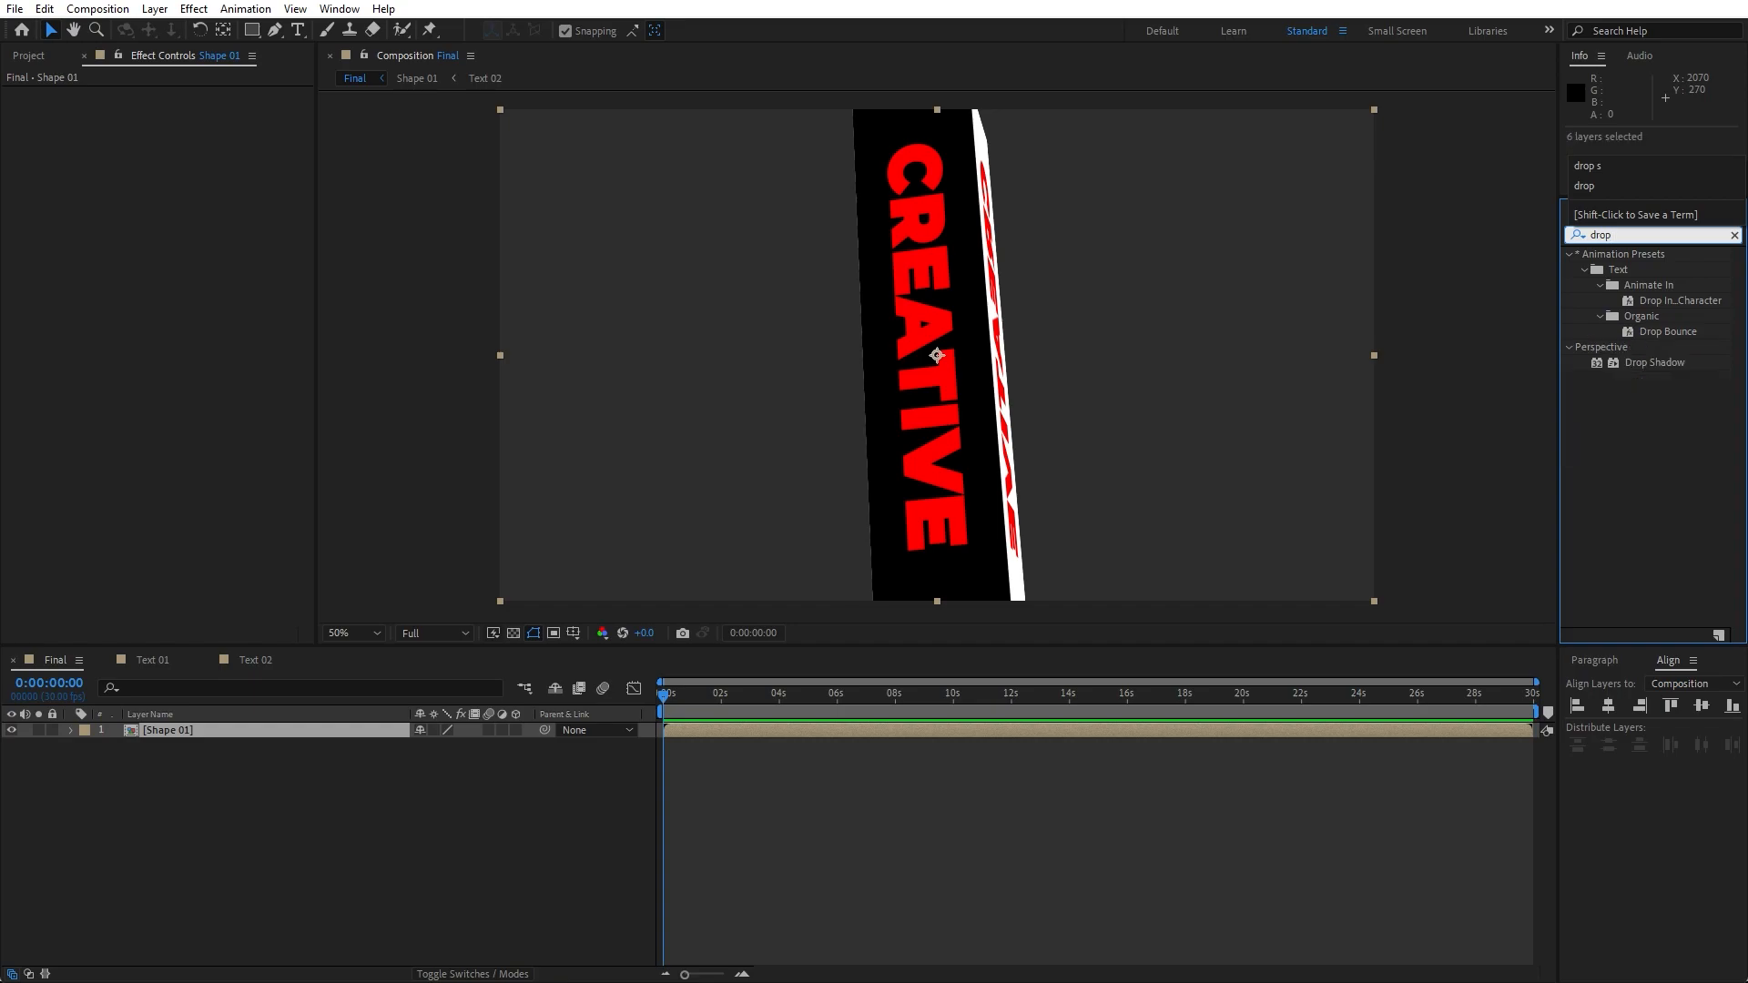
drag(1642, 362, 242, 736)
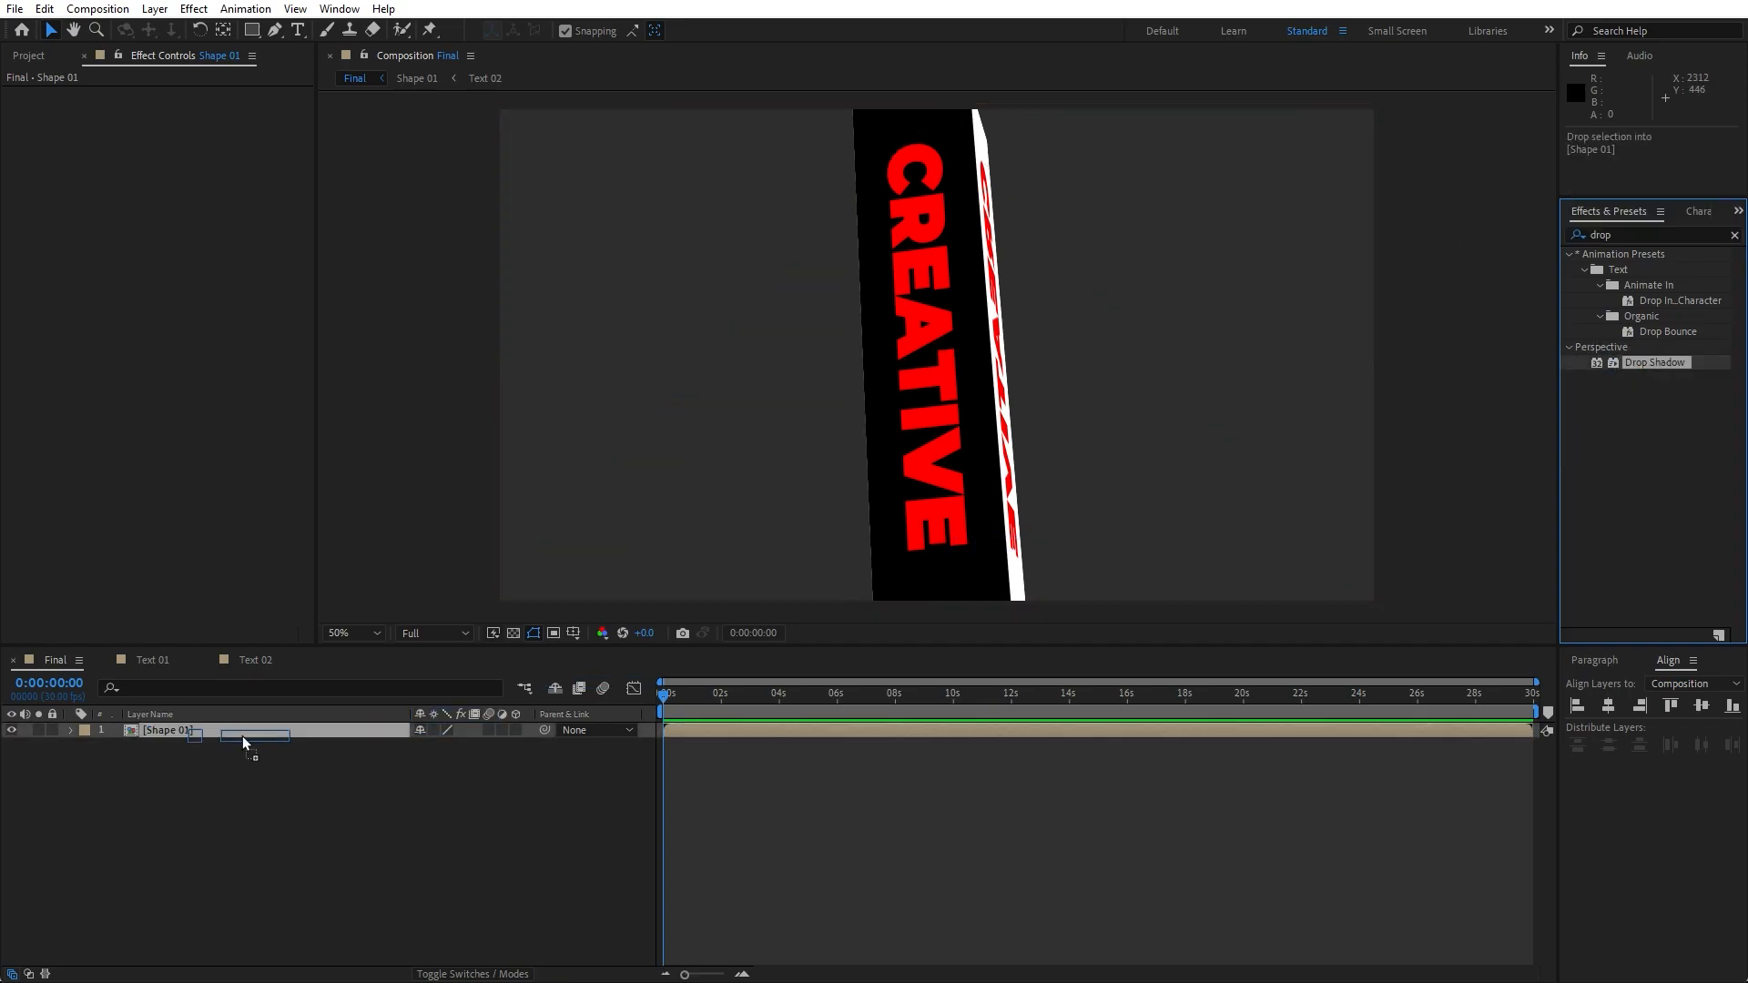
click(179, 191)
text(10)
key(Return)
click(187, 208)
text(20)
key(Return)
- Duplicate the Drop Shadow effect and set the copy's Distance to 50 and Softness to 200
click(79, 94)
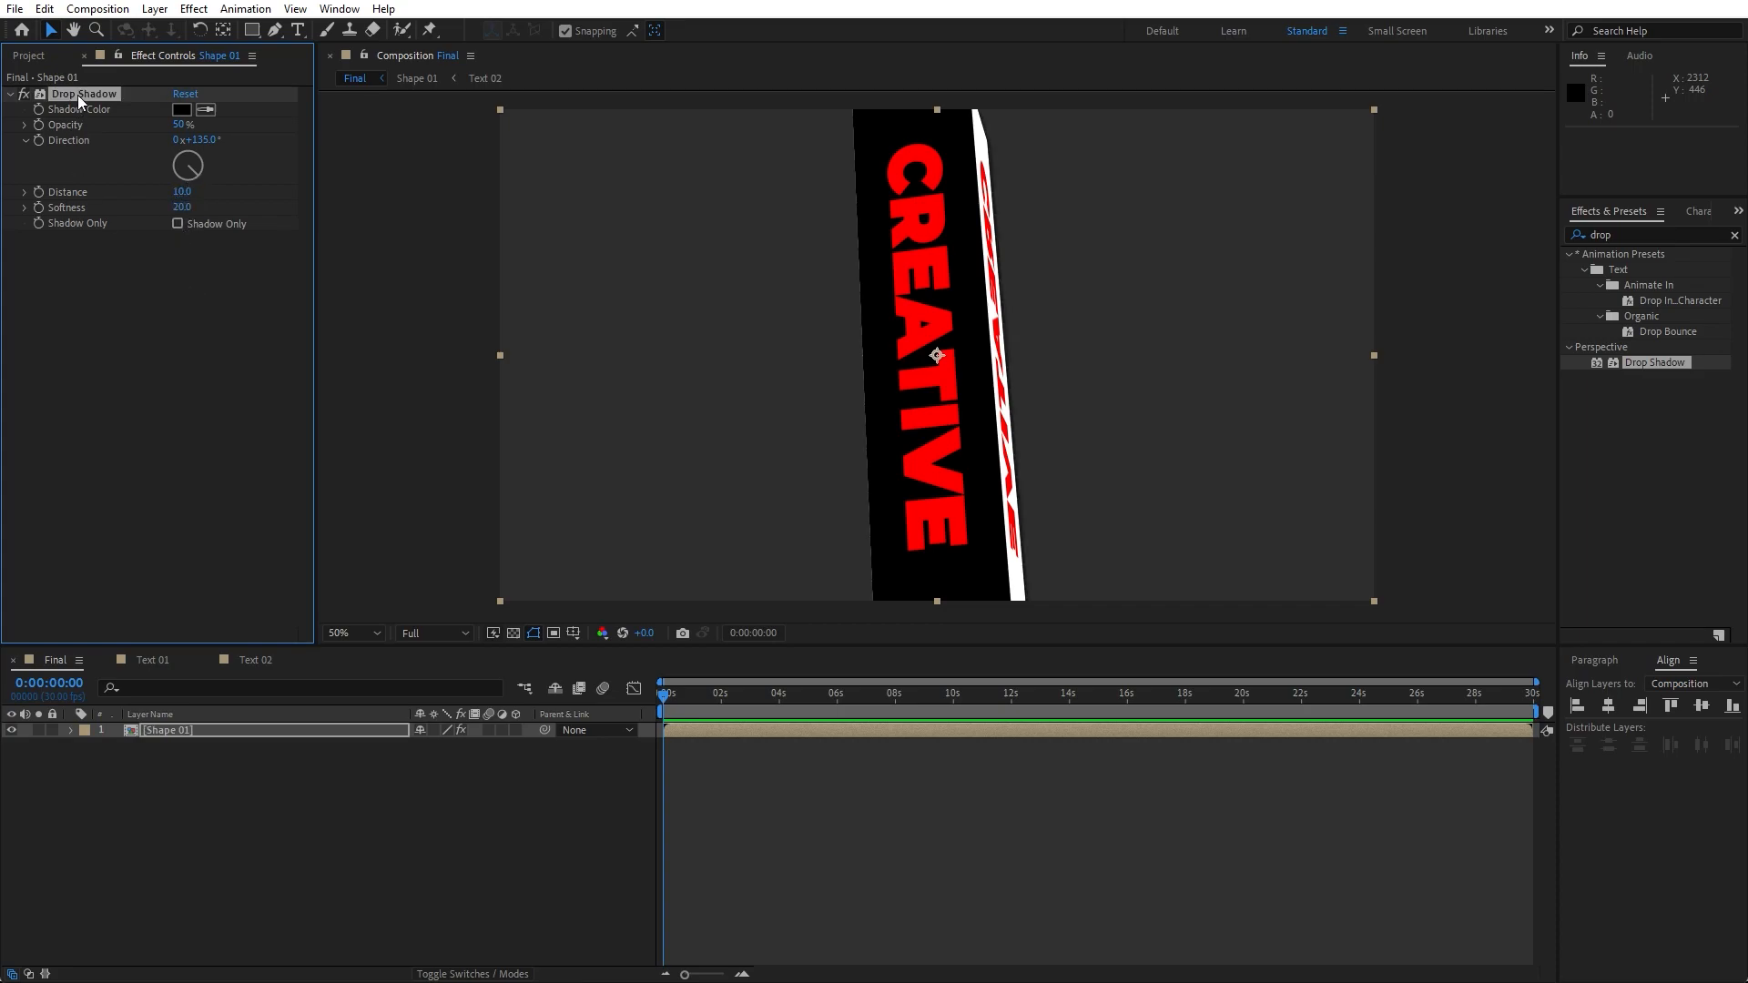
key(ctrl+d)
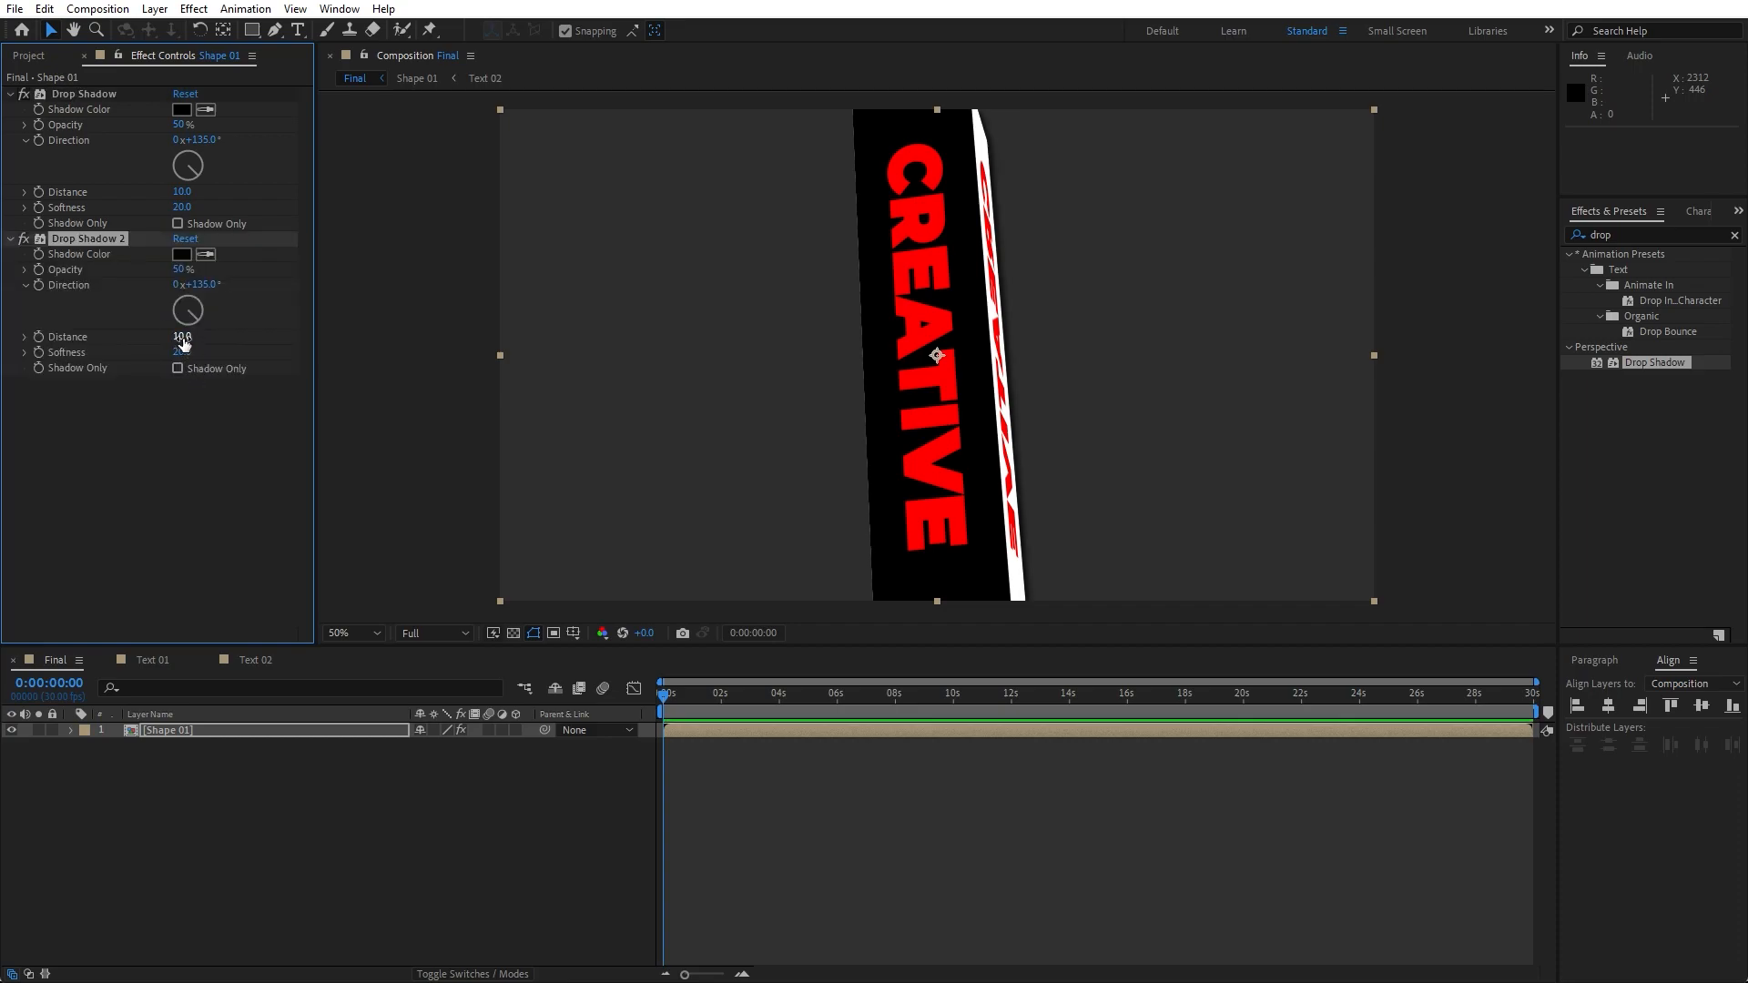
click(182, 337)
text(50)
key(Return)
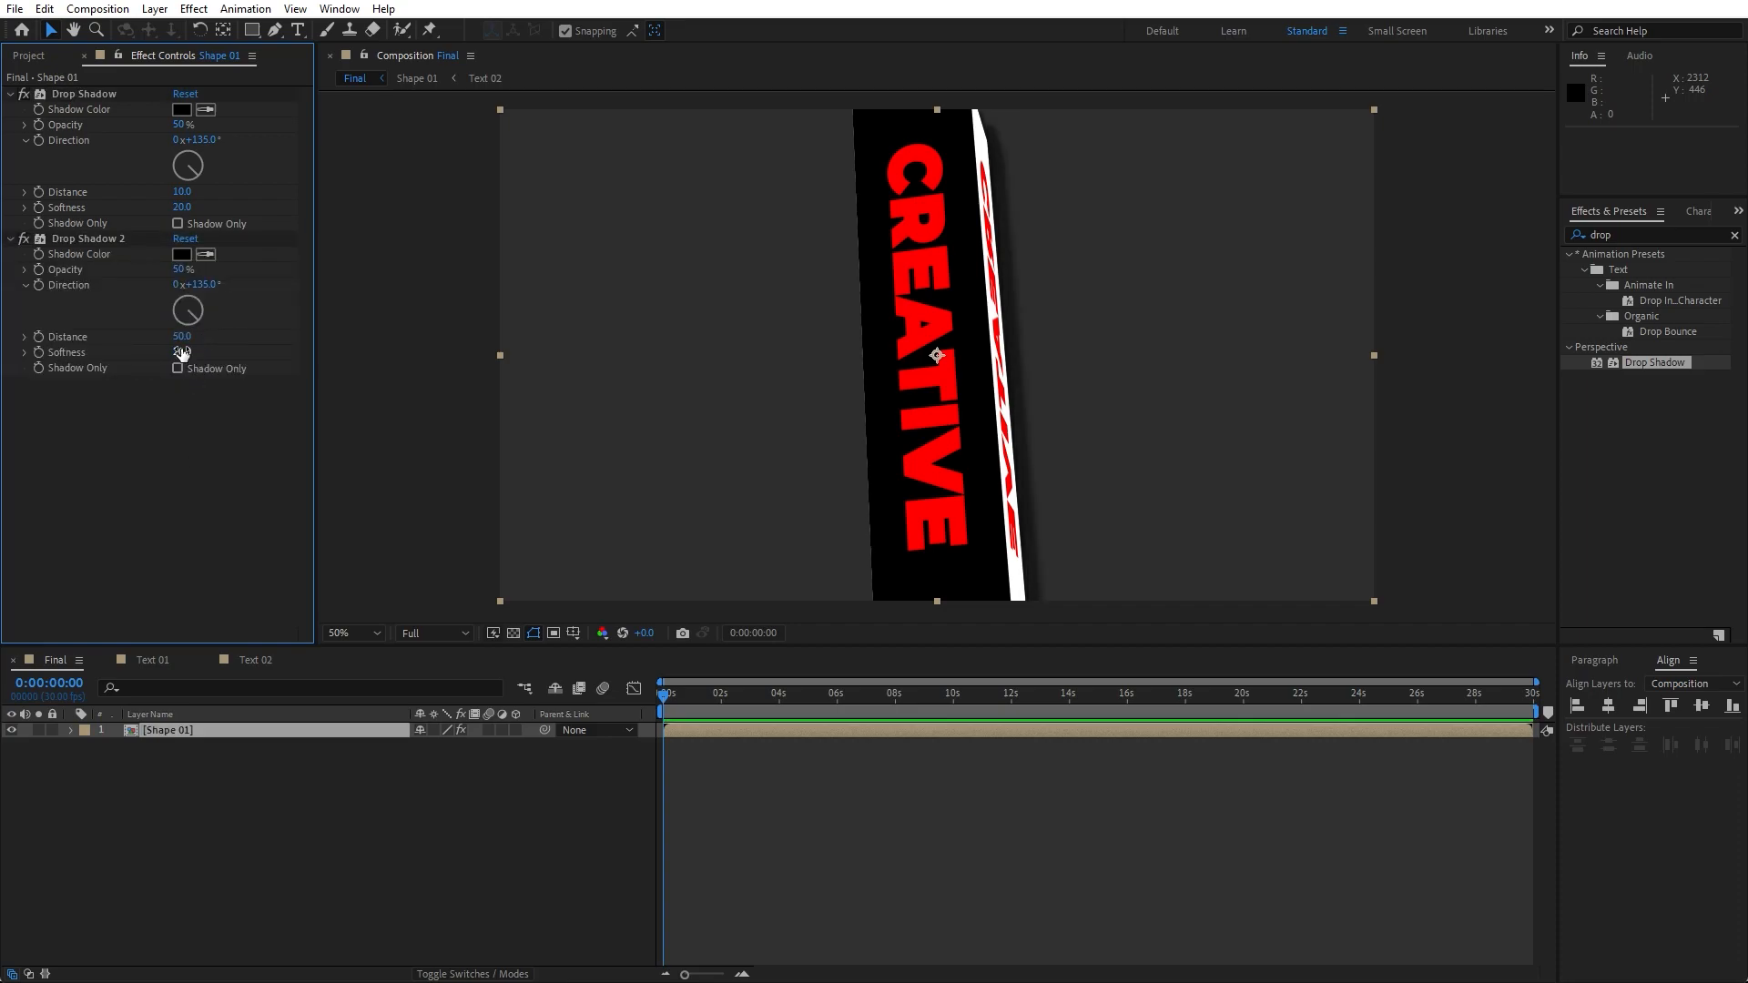
text(200)
key(Return)
- Duplicate the Shape 01 layer and move the copy's X position to 1173
click(215, 785)
click(190, 729)
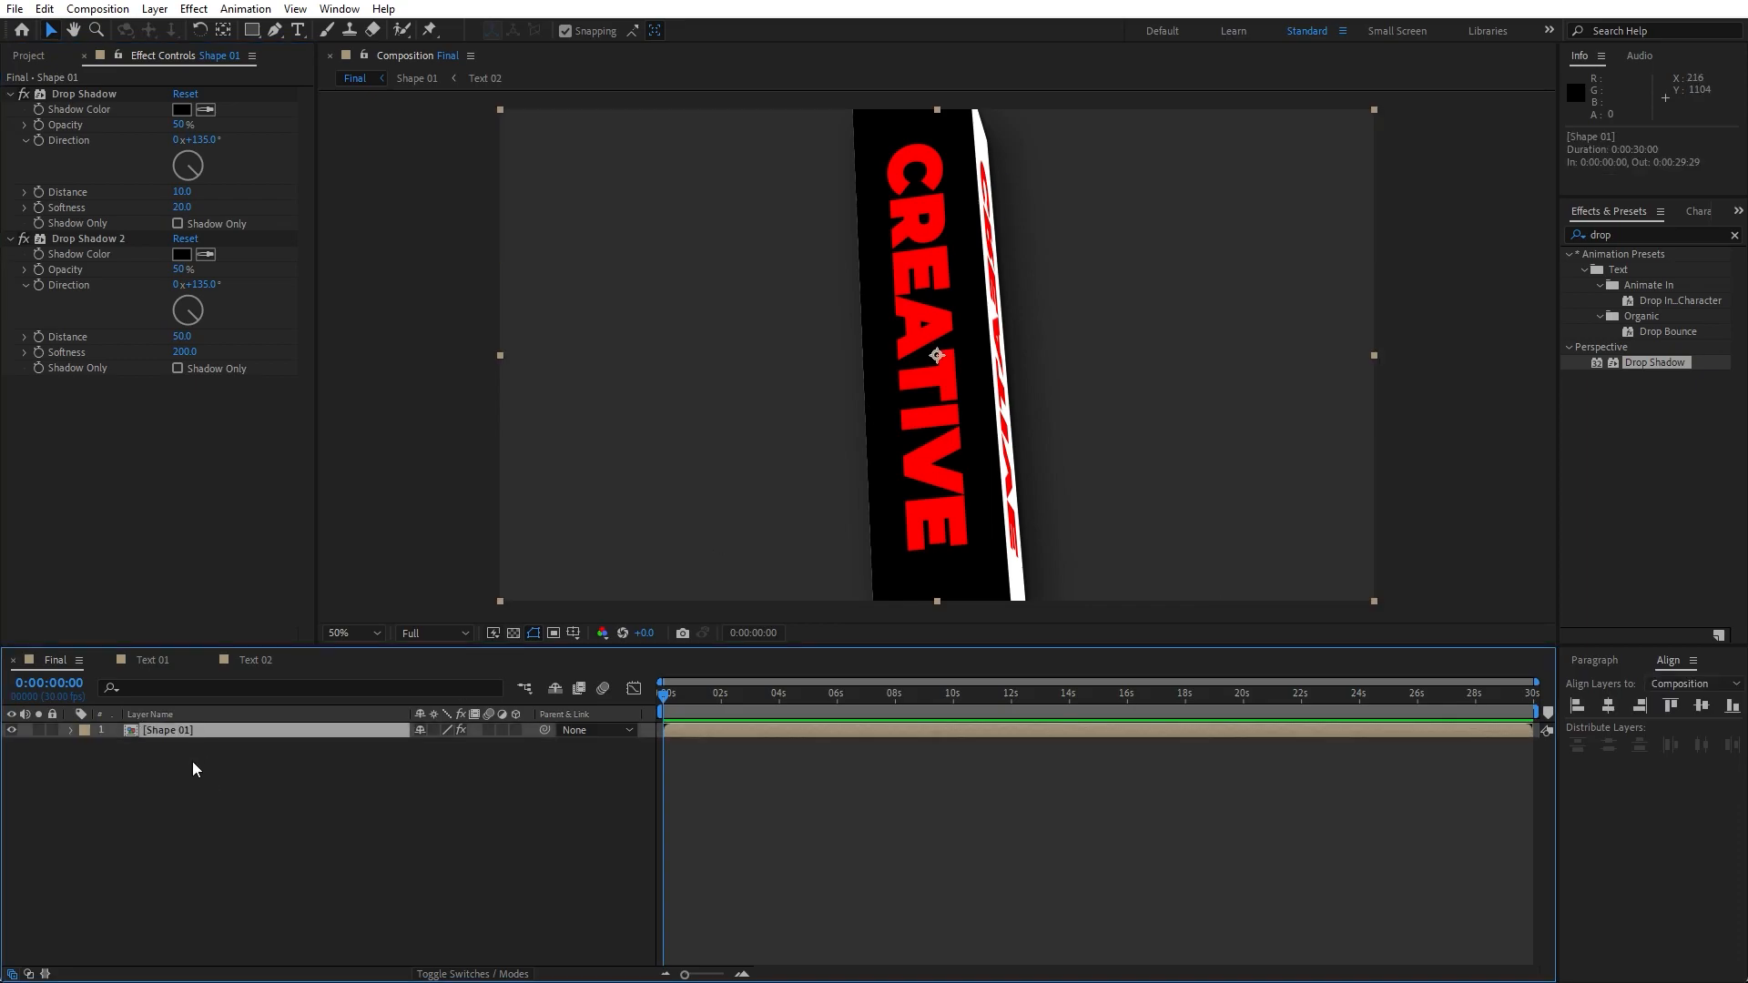
key(ctrl+d)
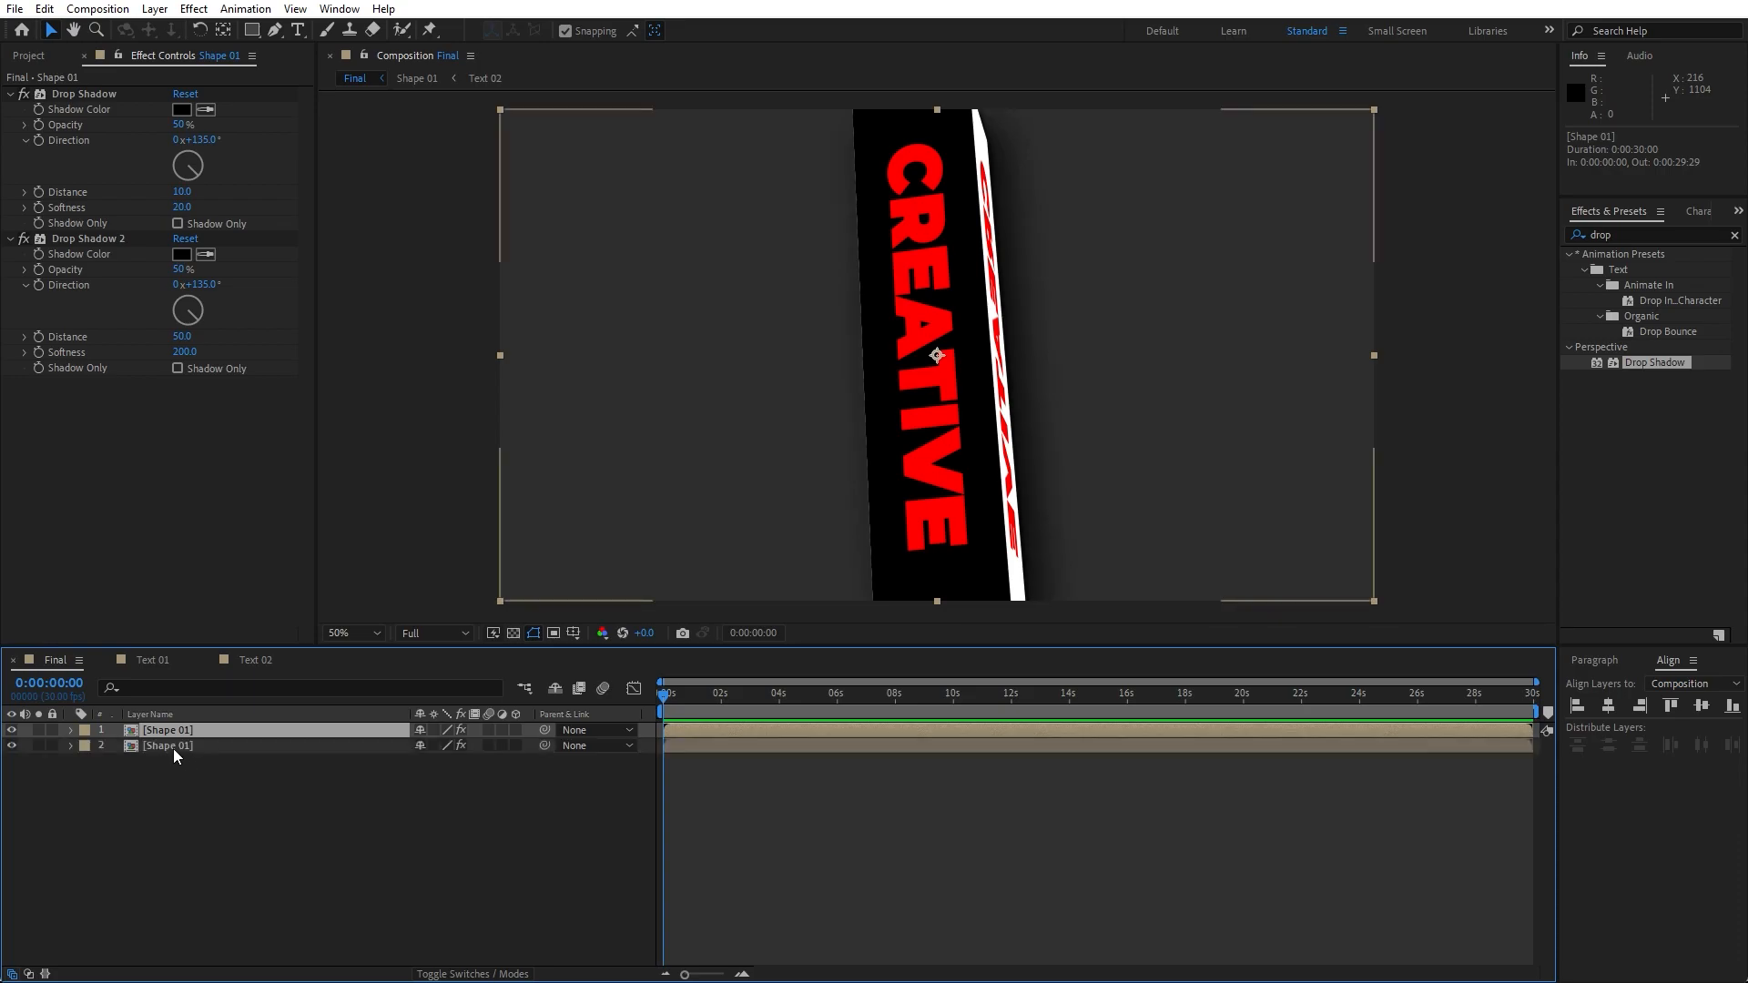
click(173, 749)
key(p)
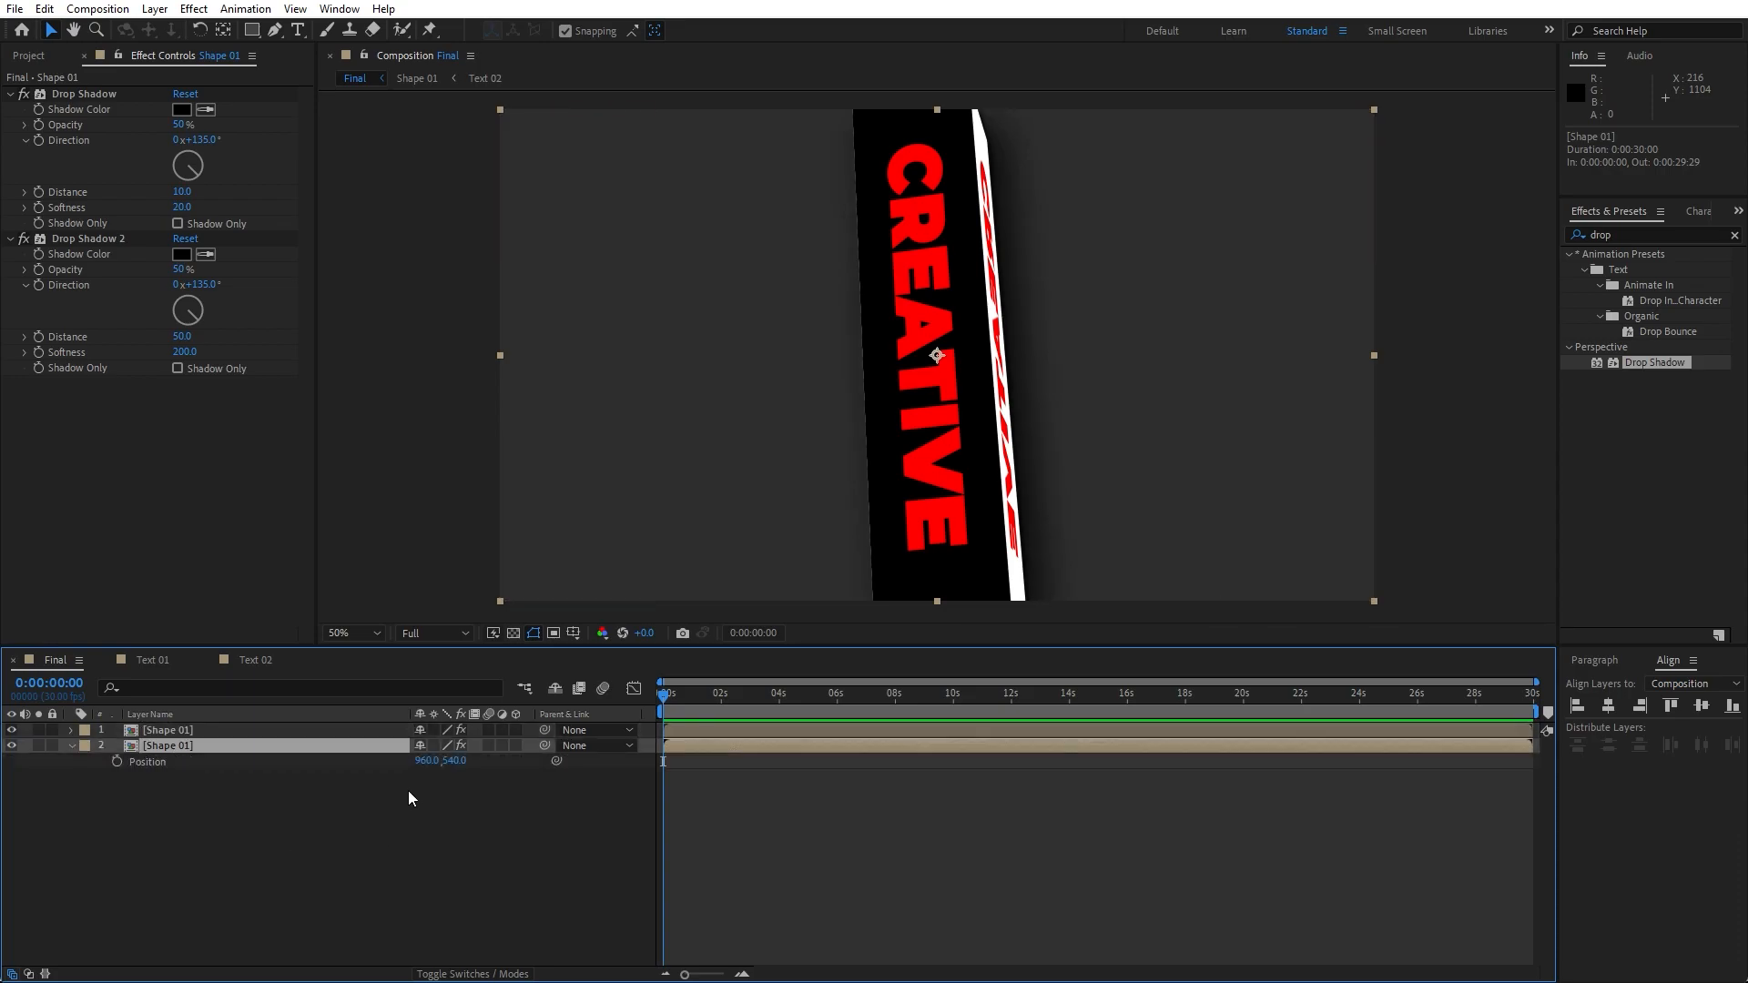
drag(419, 767, 611, 761)
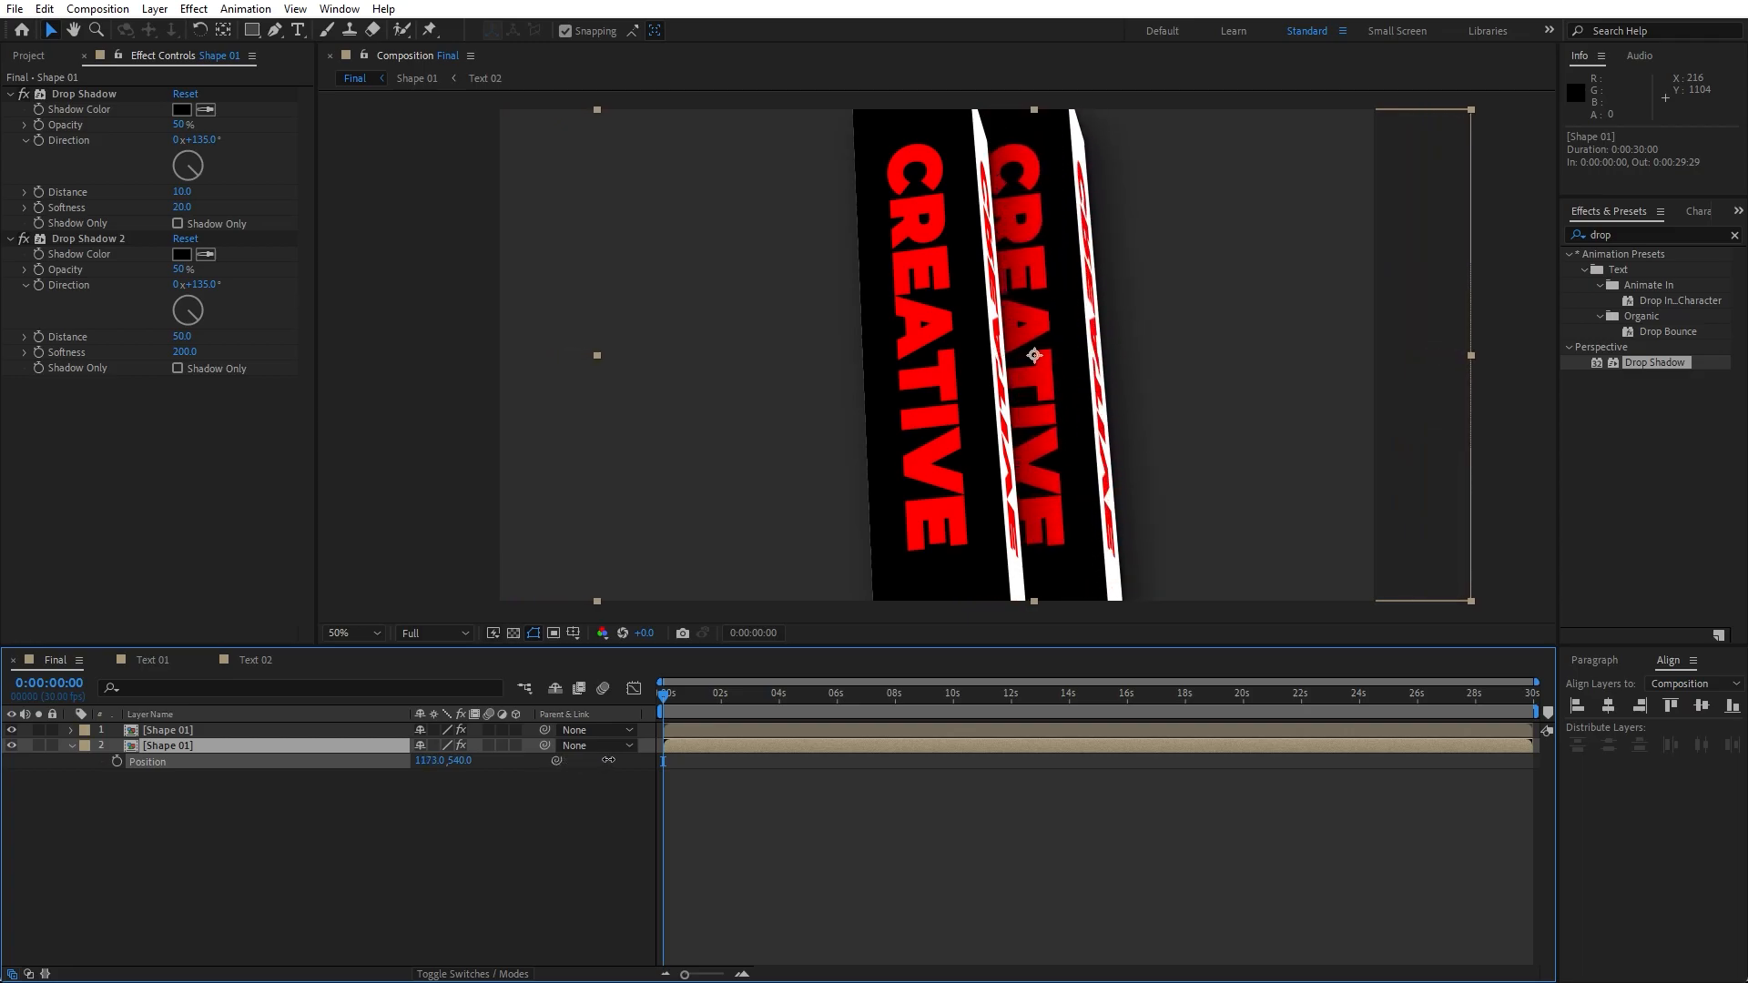
- Duplicate the shape layer twice more, offsetting the copies to X positions of about 1386 and 1596
click(180, 748)
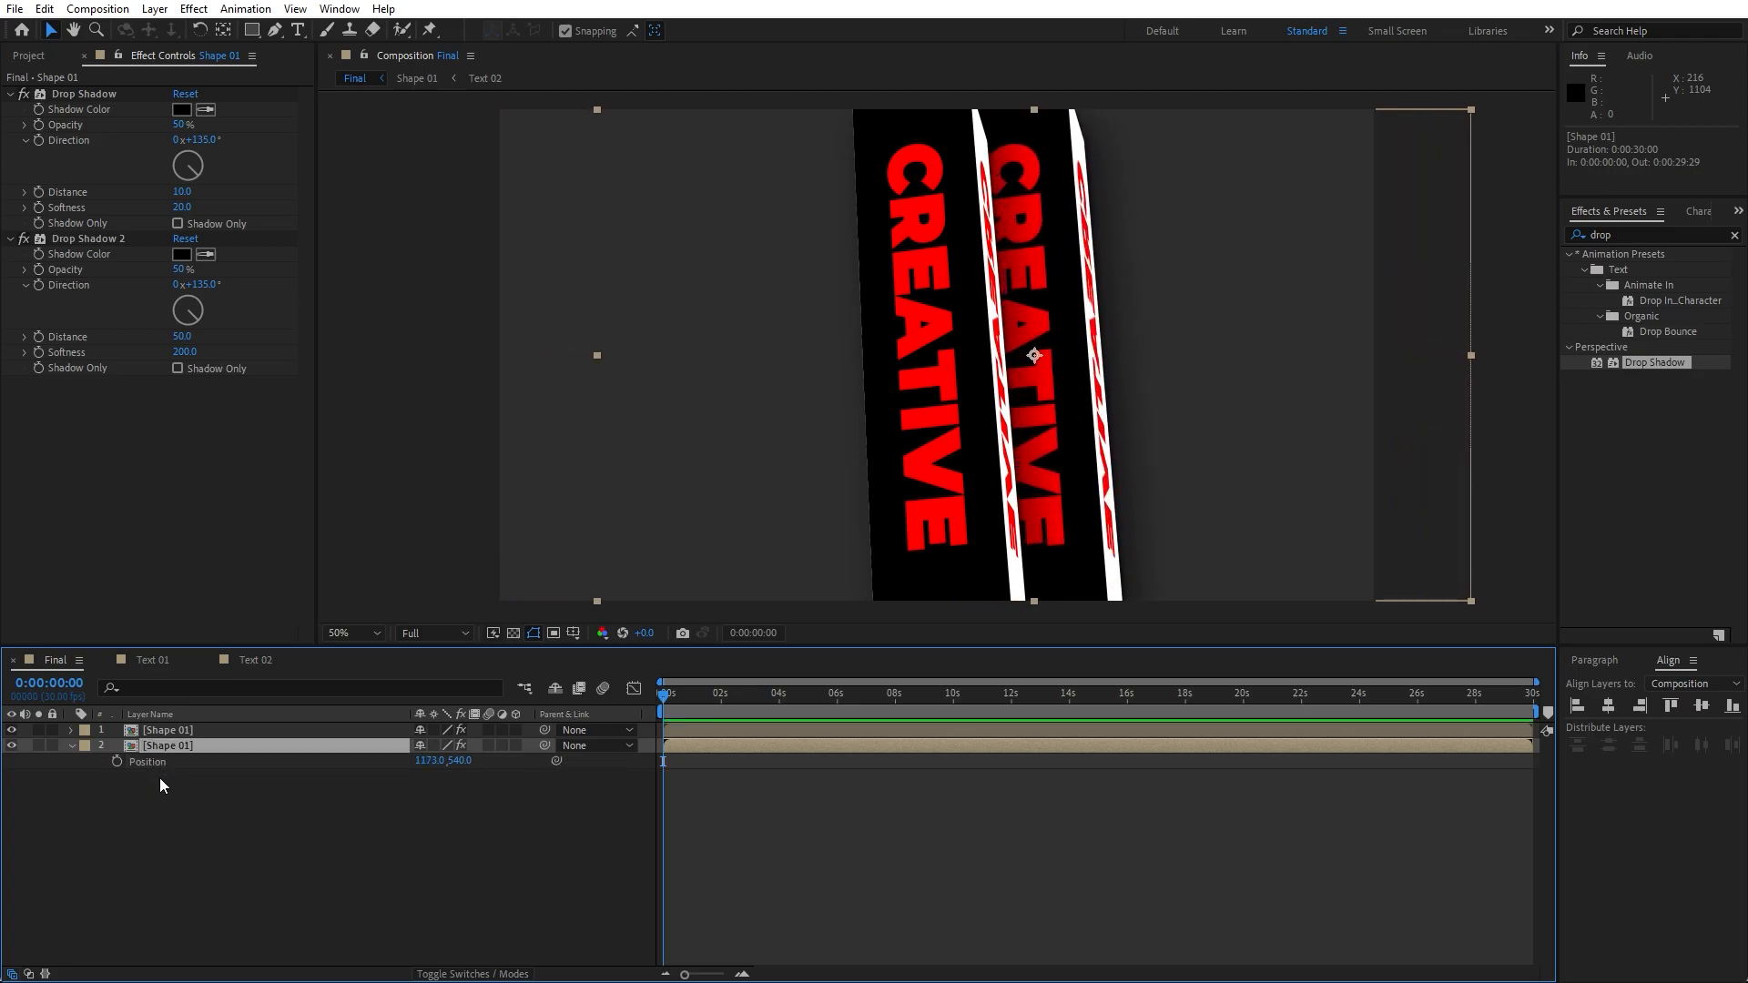
key(ctrl+d)
click(191, 763)
drag(426, 776, 616, 777)
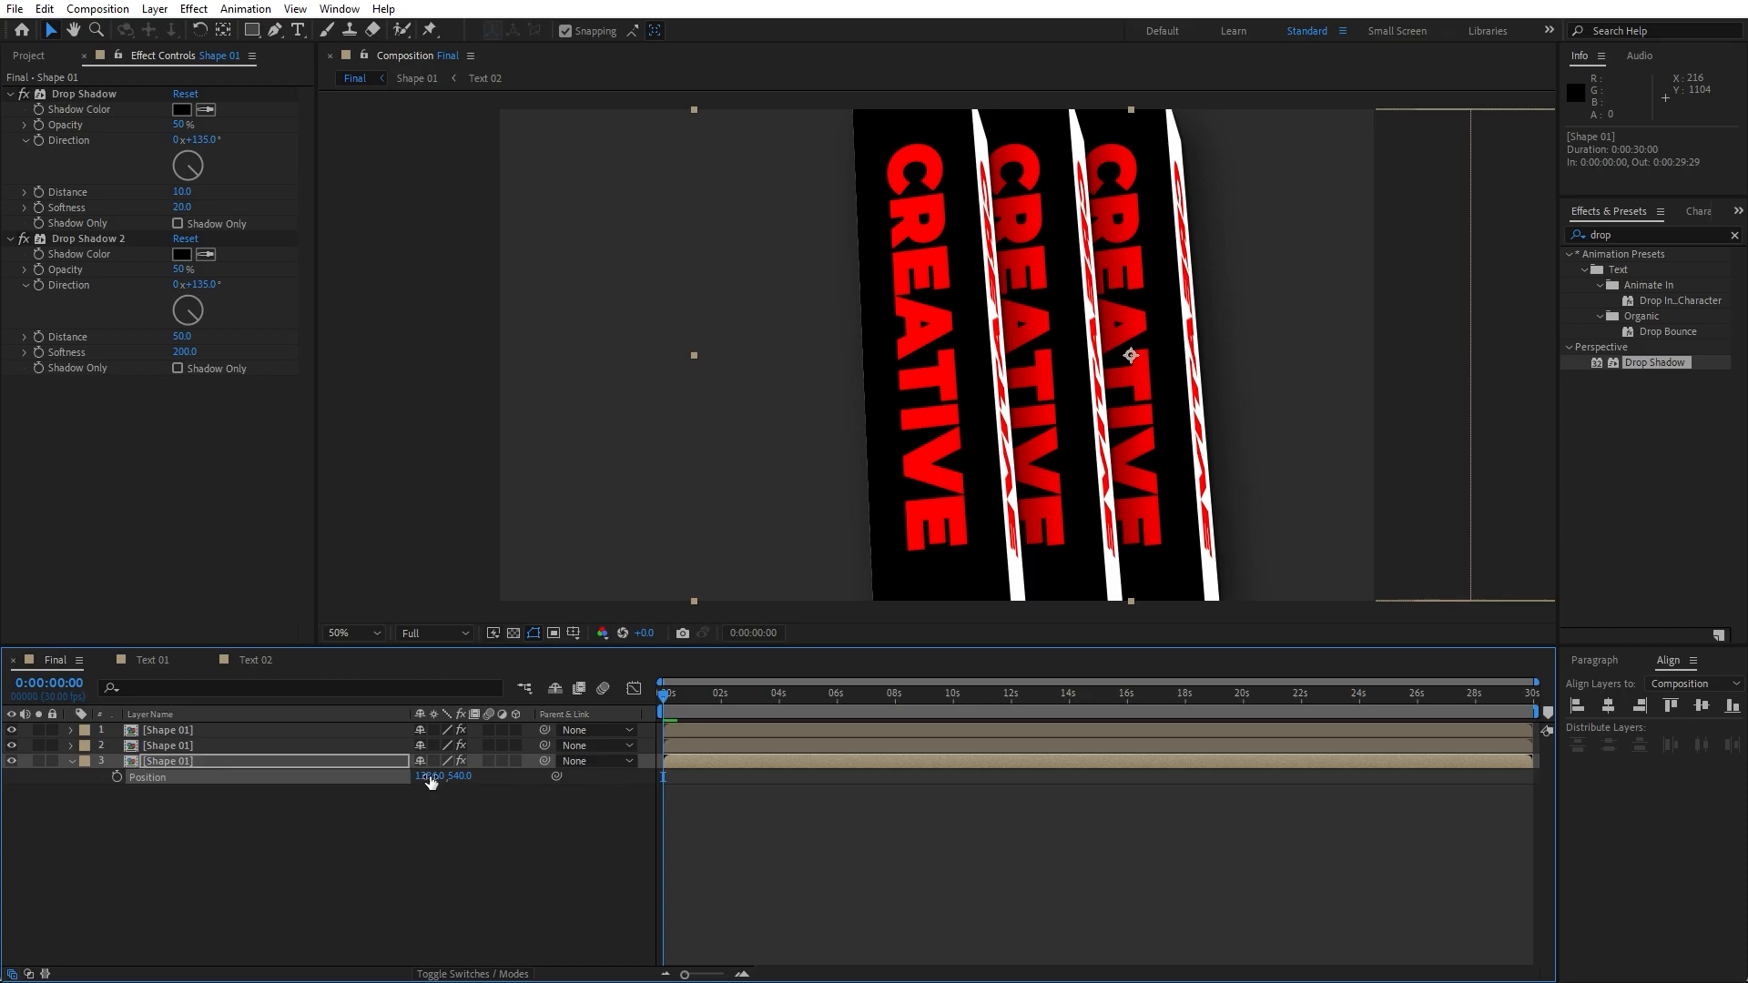
key(ctrl+d)
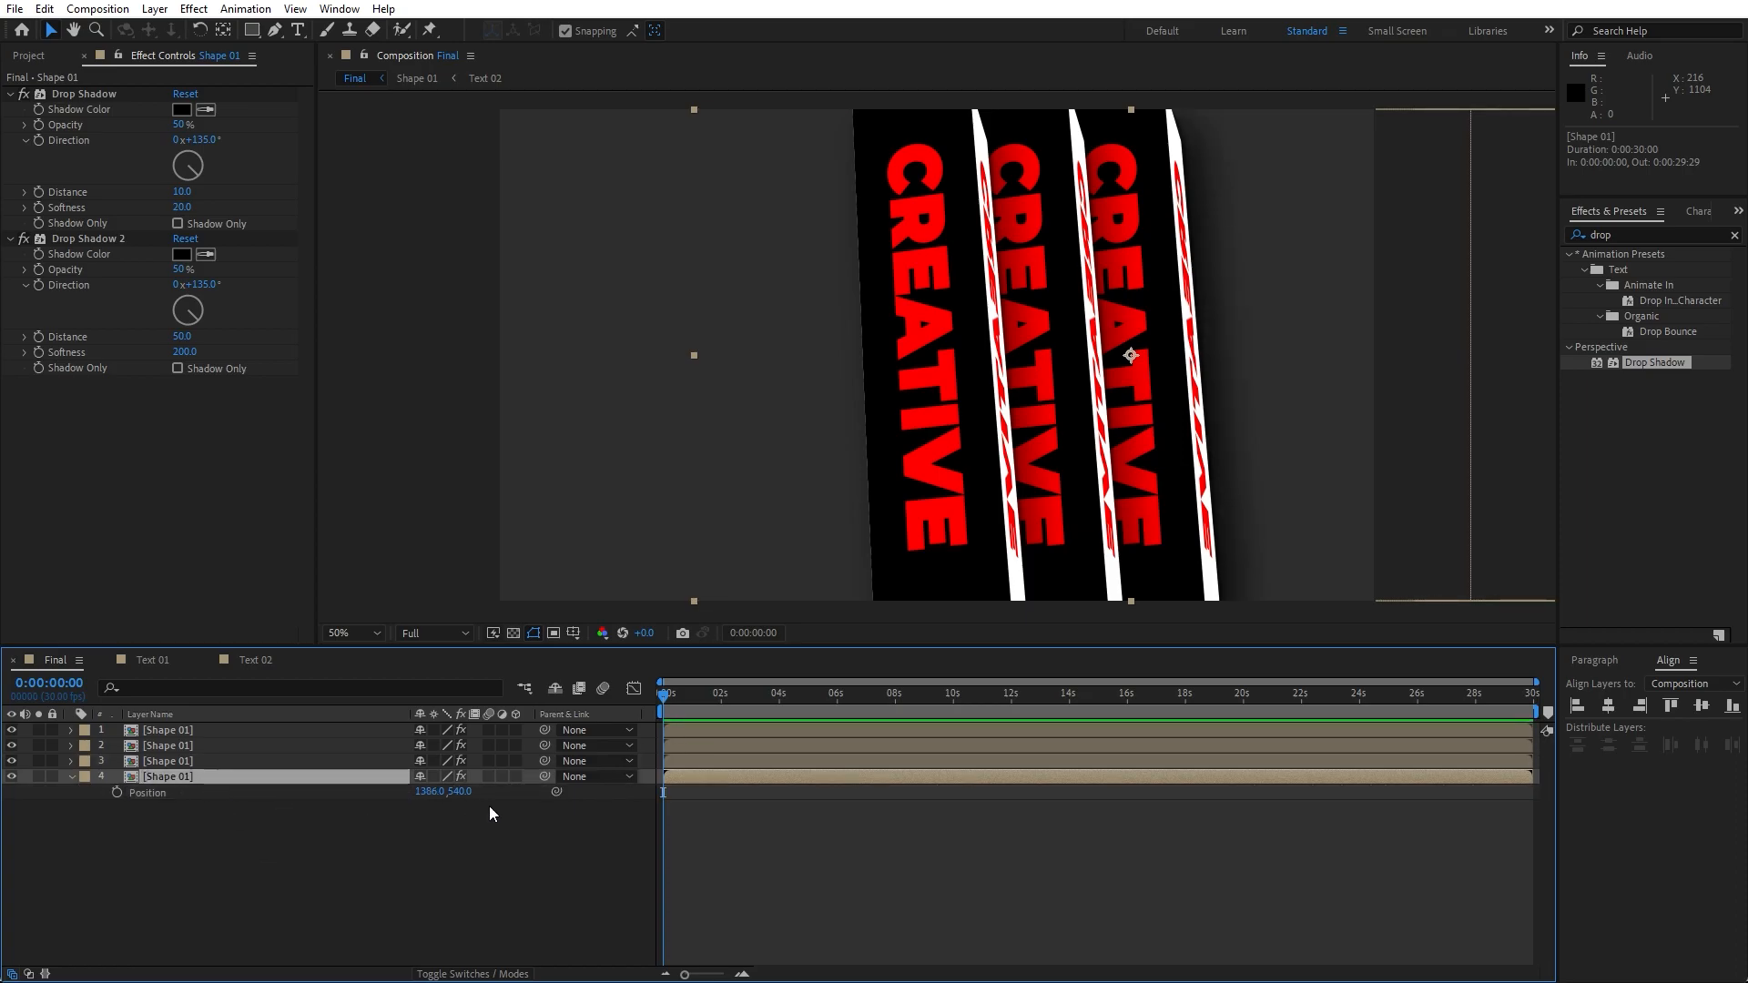
drag(428, 792, 620, 794)
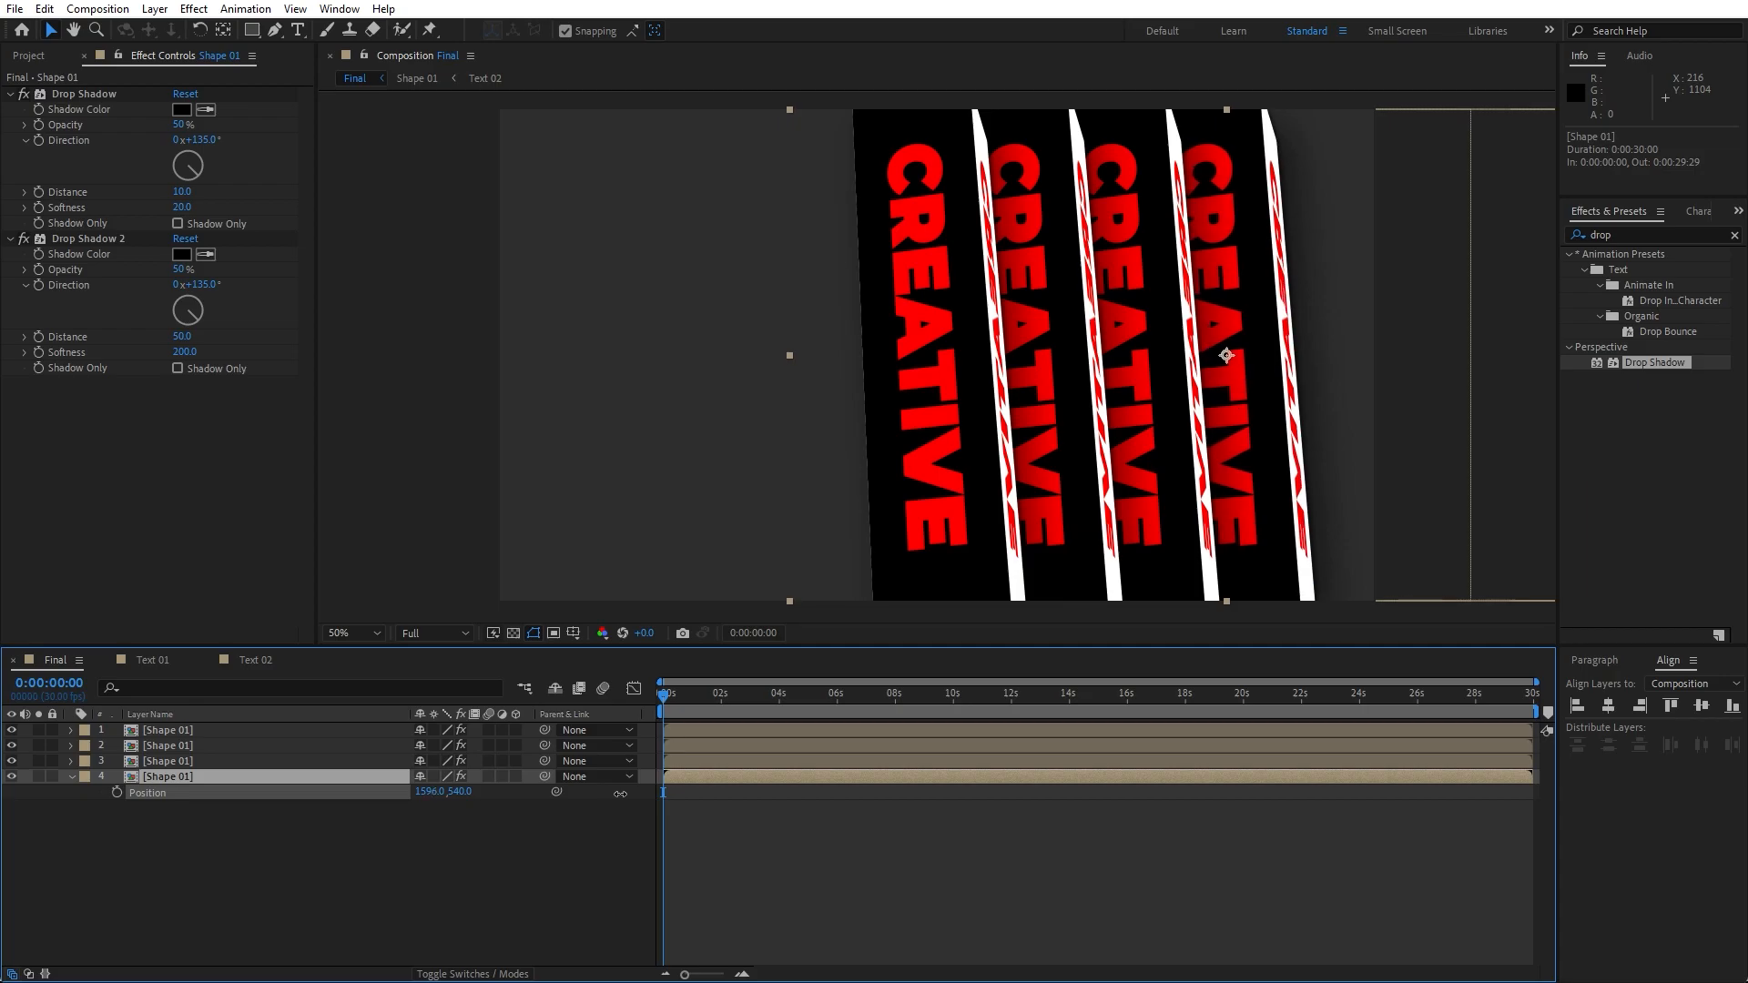
- Duplicate the last shape layer and move the copy's X position to 1820
click(213, 794)
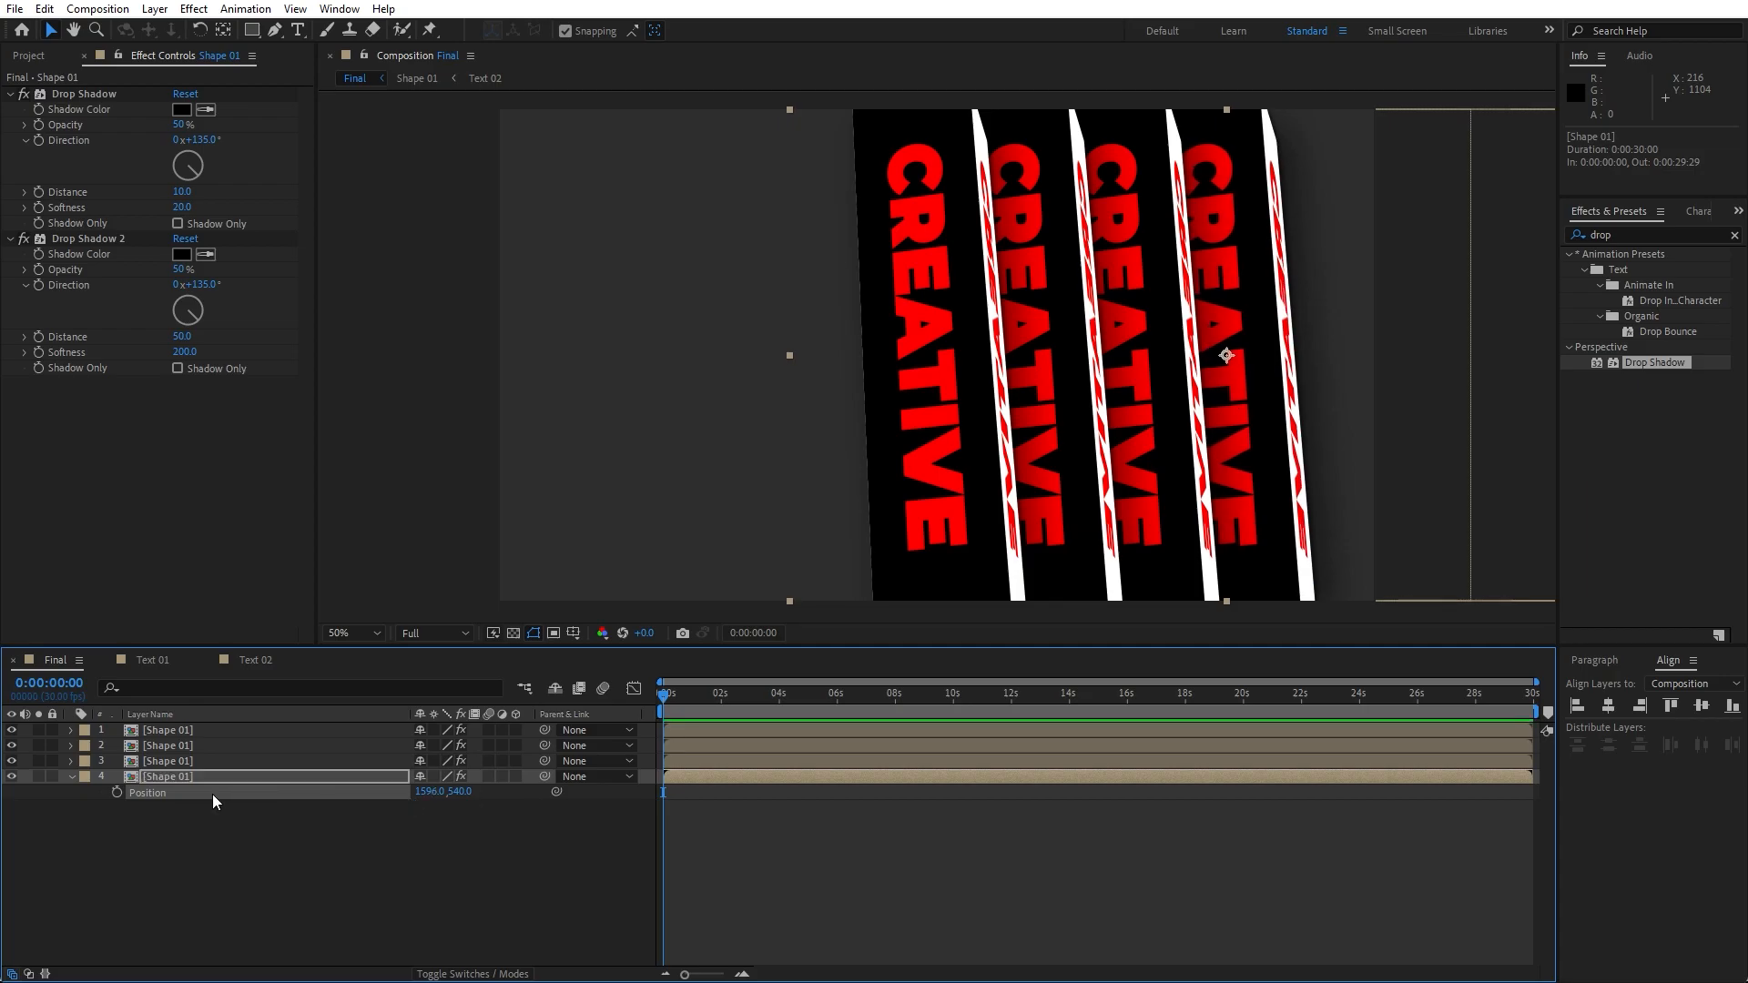
click(187, 776)
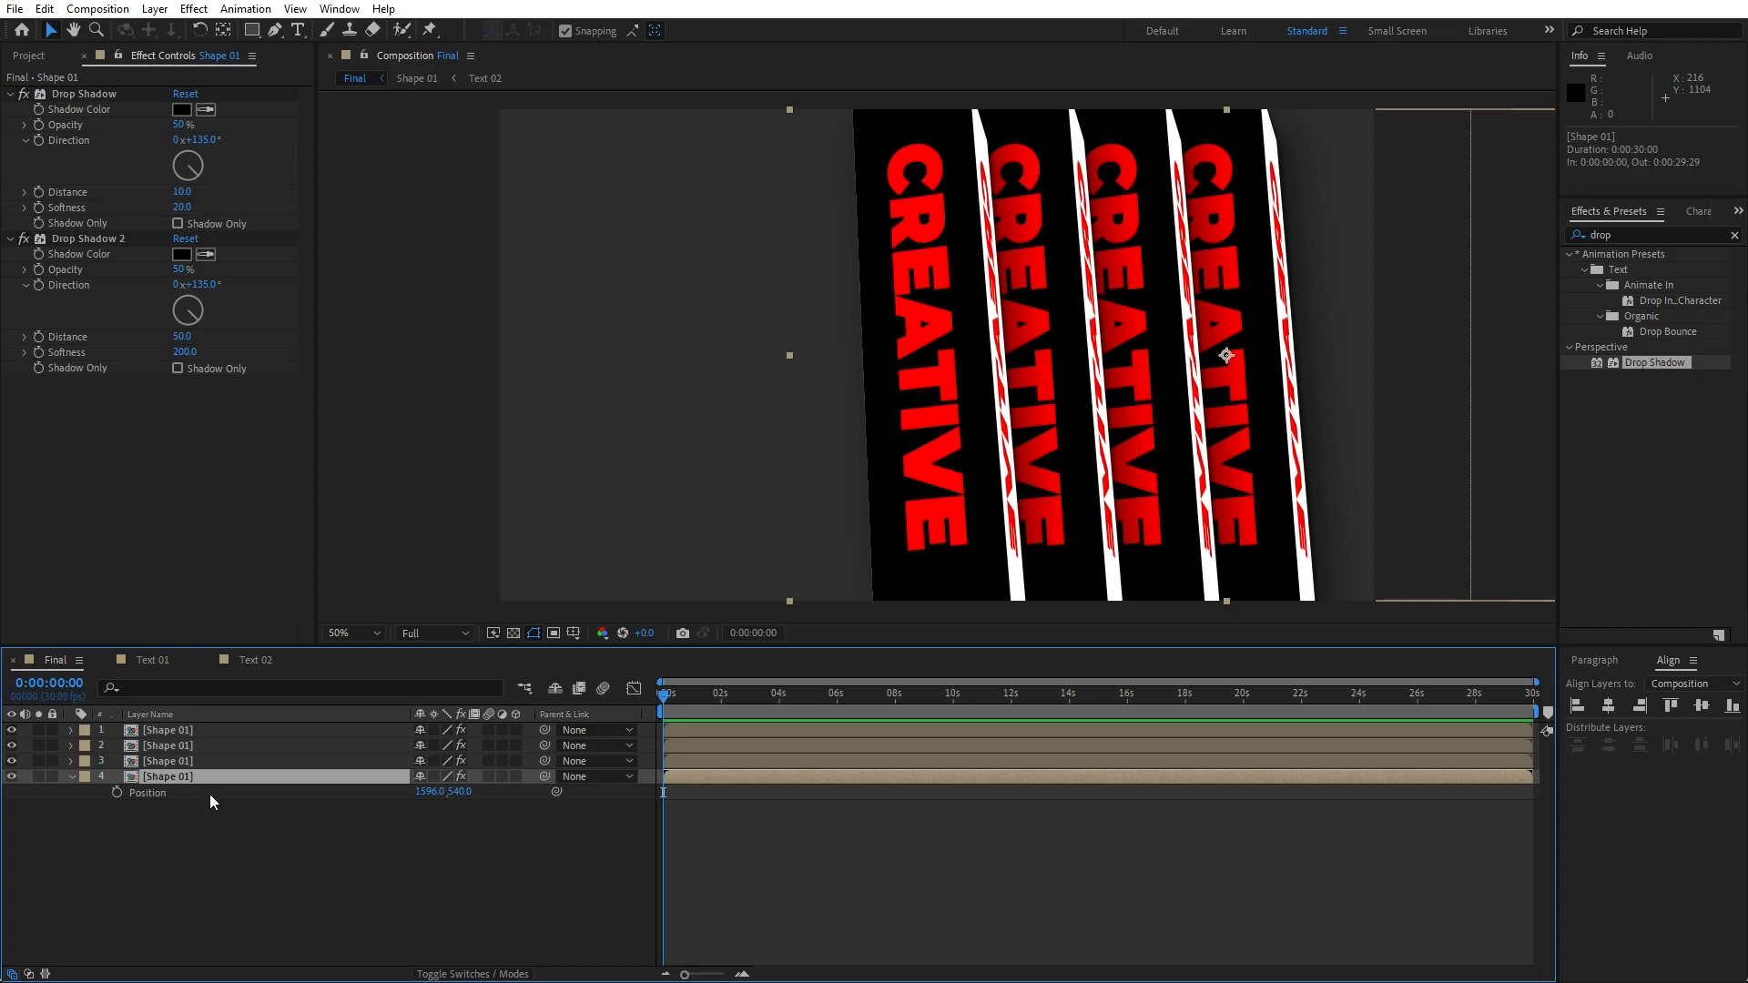
key(ctrl+d)
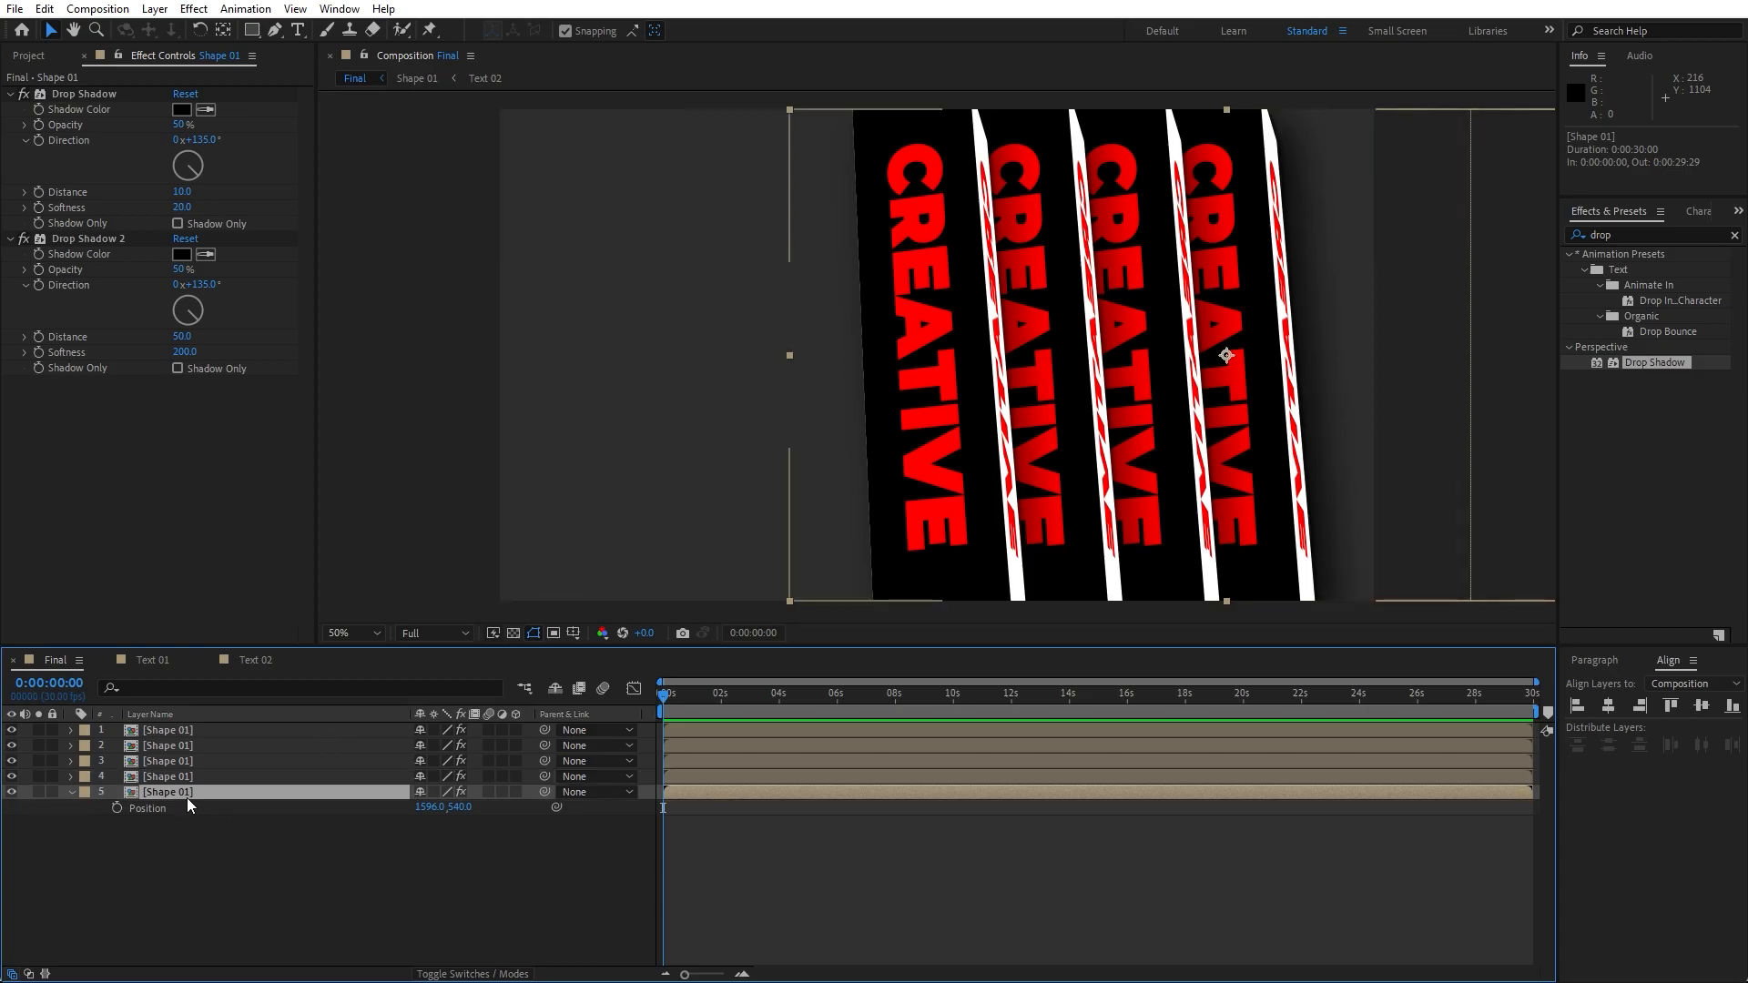
drag(428, 806, 635, 798)
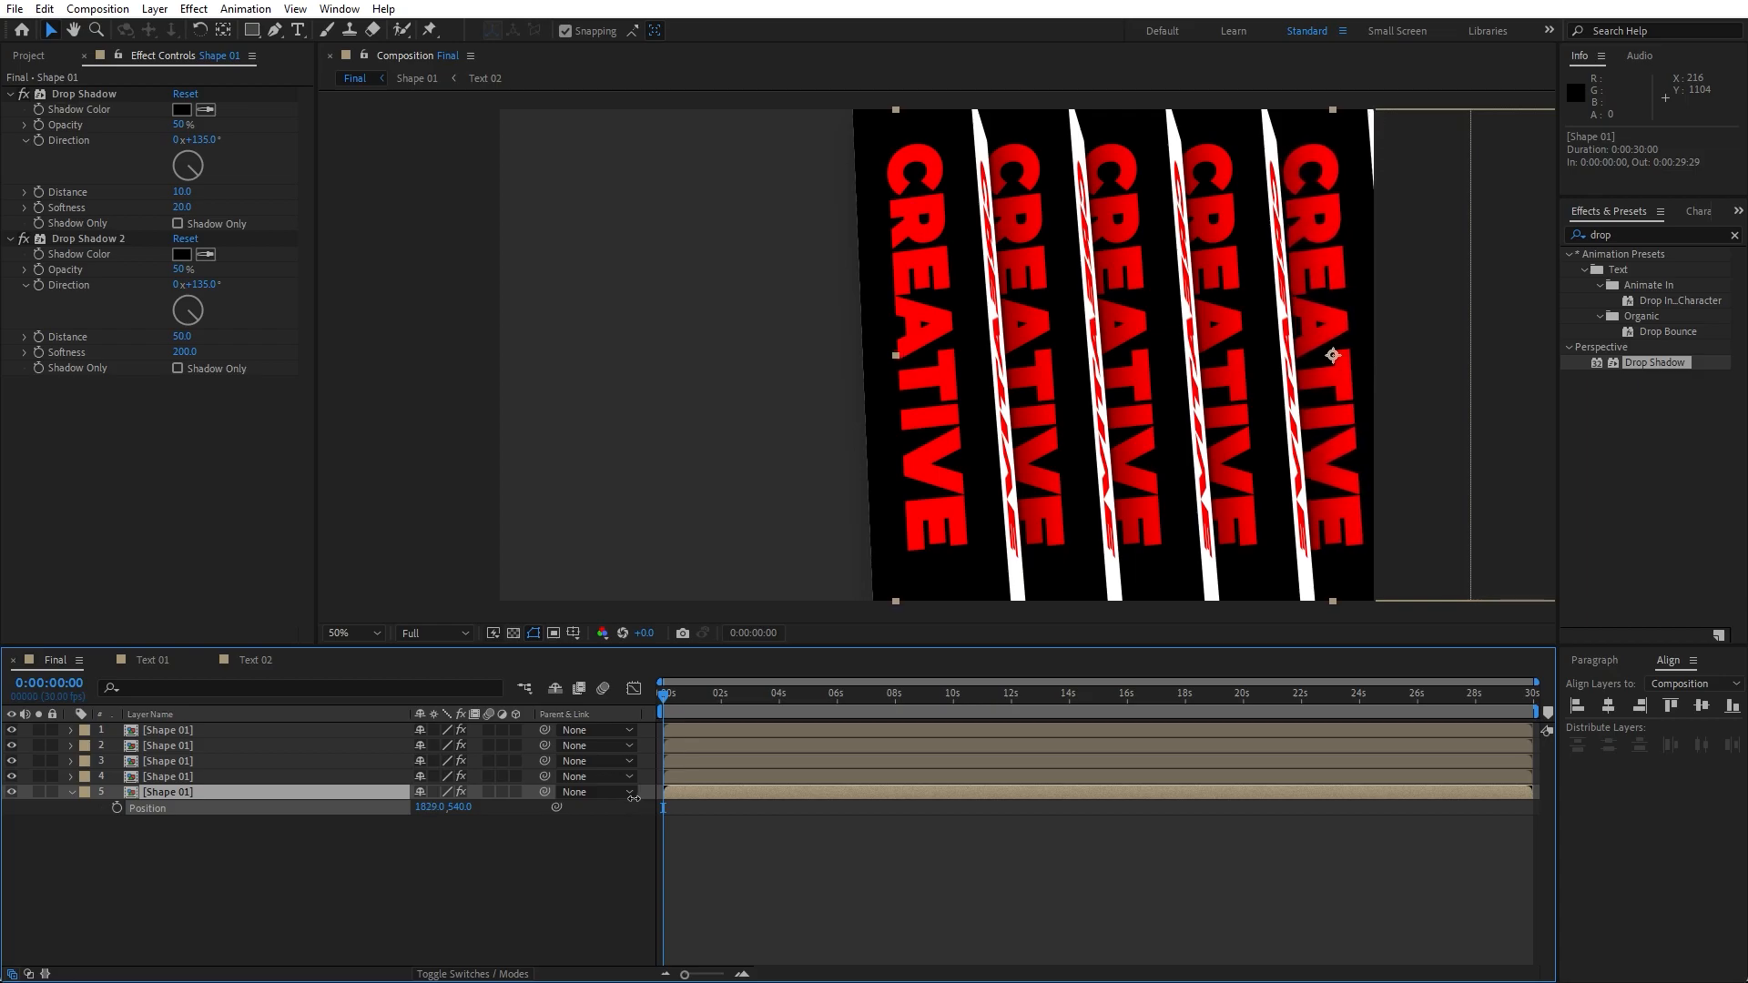
click(70, 792)
- Duplicate all five shape layers and shift the copies leftward to fill the left side of the frame
drag(134, 860, 150, 675)
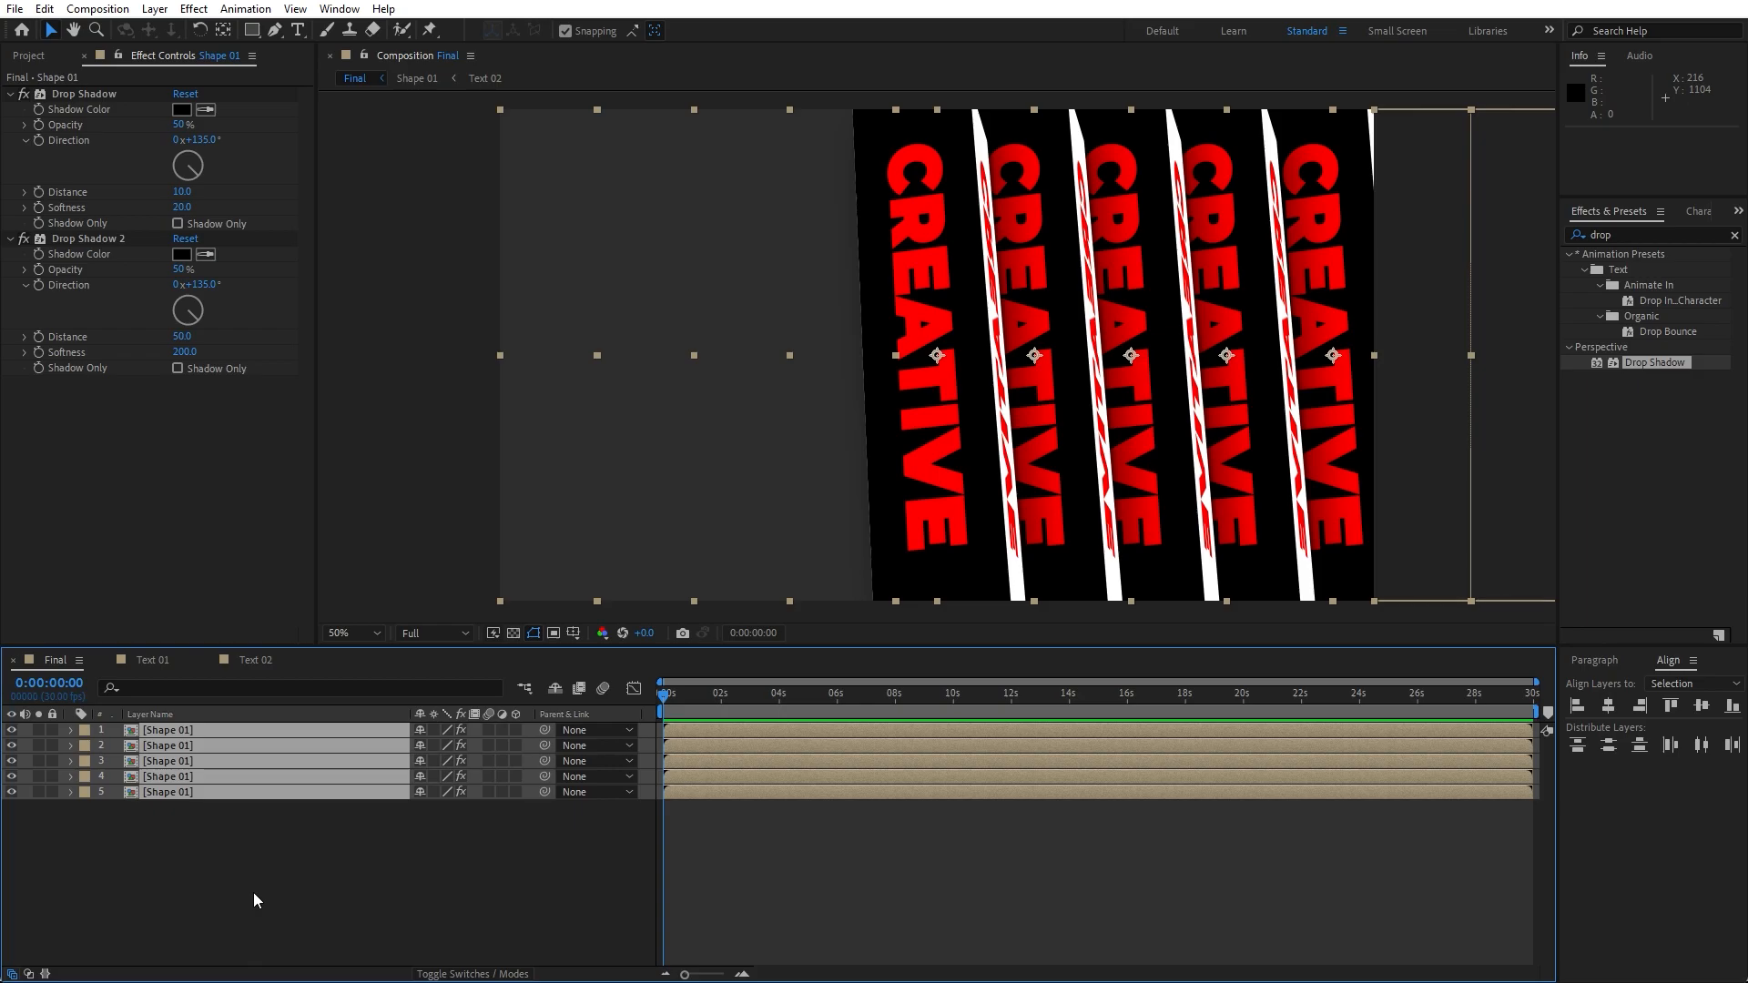
key(ctrl+d)
drag(160, 825, 171, 741)
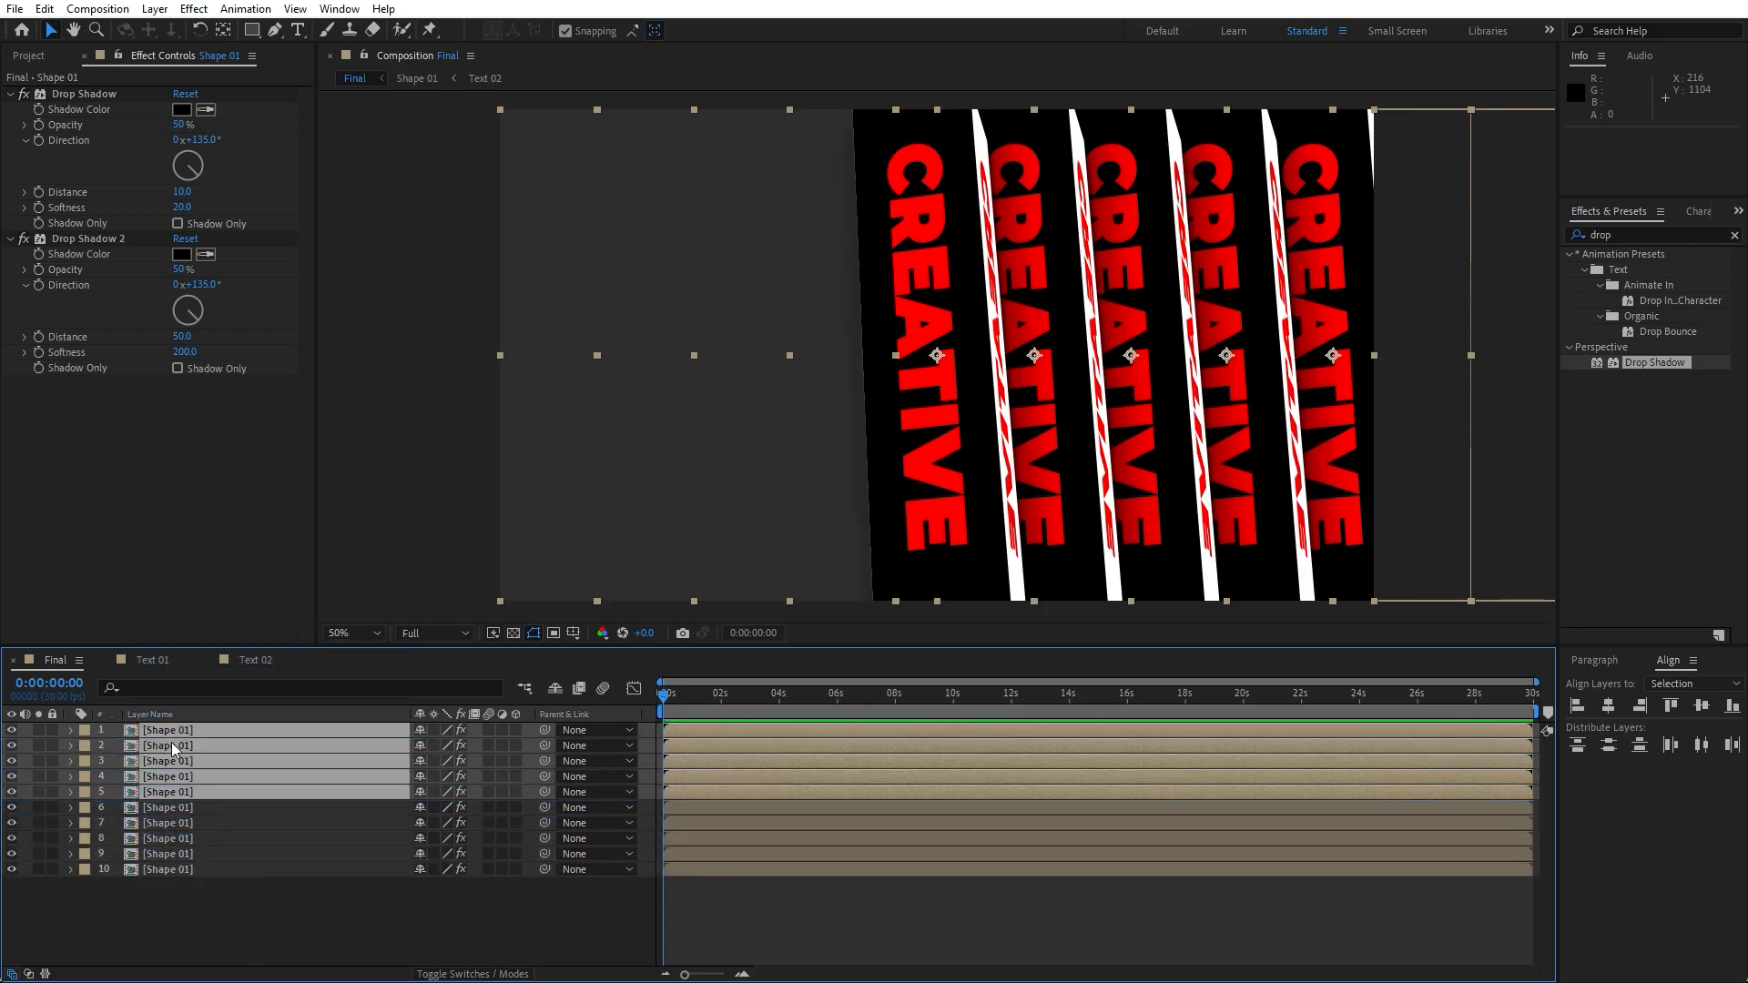
key(p)
drag(426, 807, 339, 810)
click(73, 733)
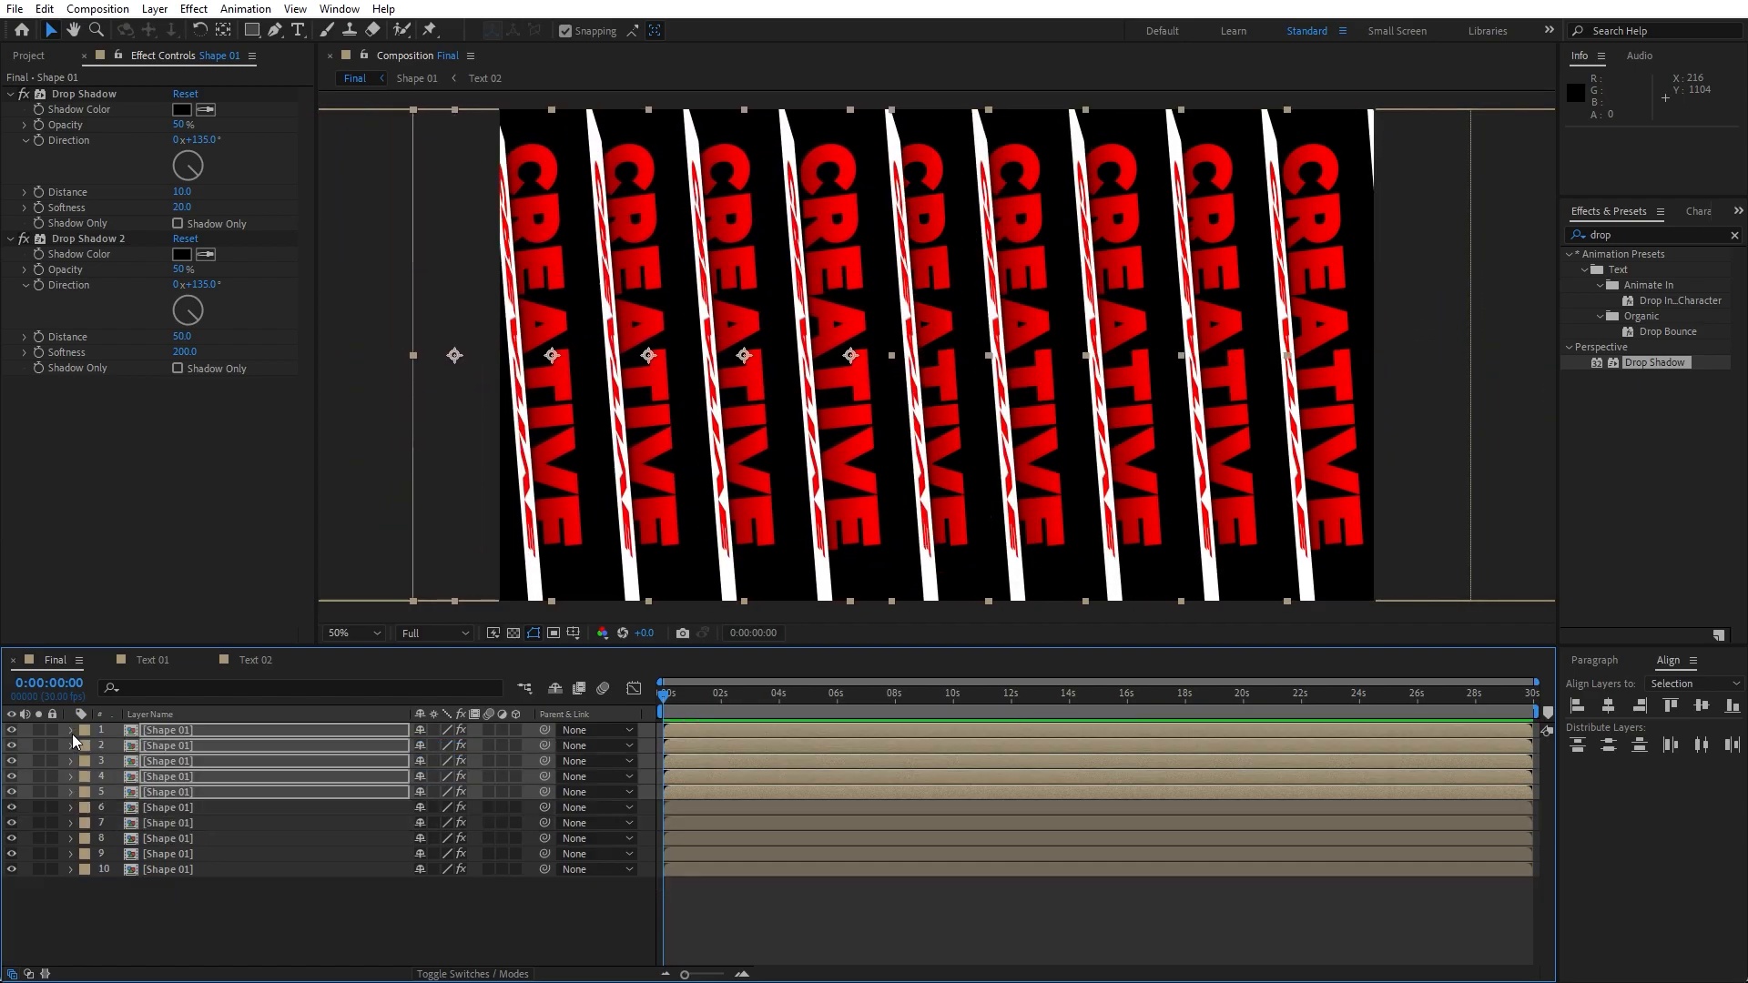
- Open the Shape 01 precomposition and return the time indicator to the start
click(122, 899)
drag(737, 707, 858, 720)
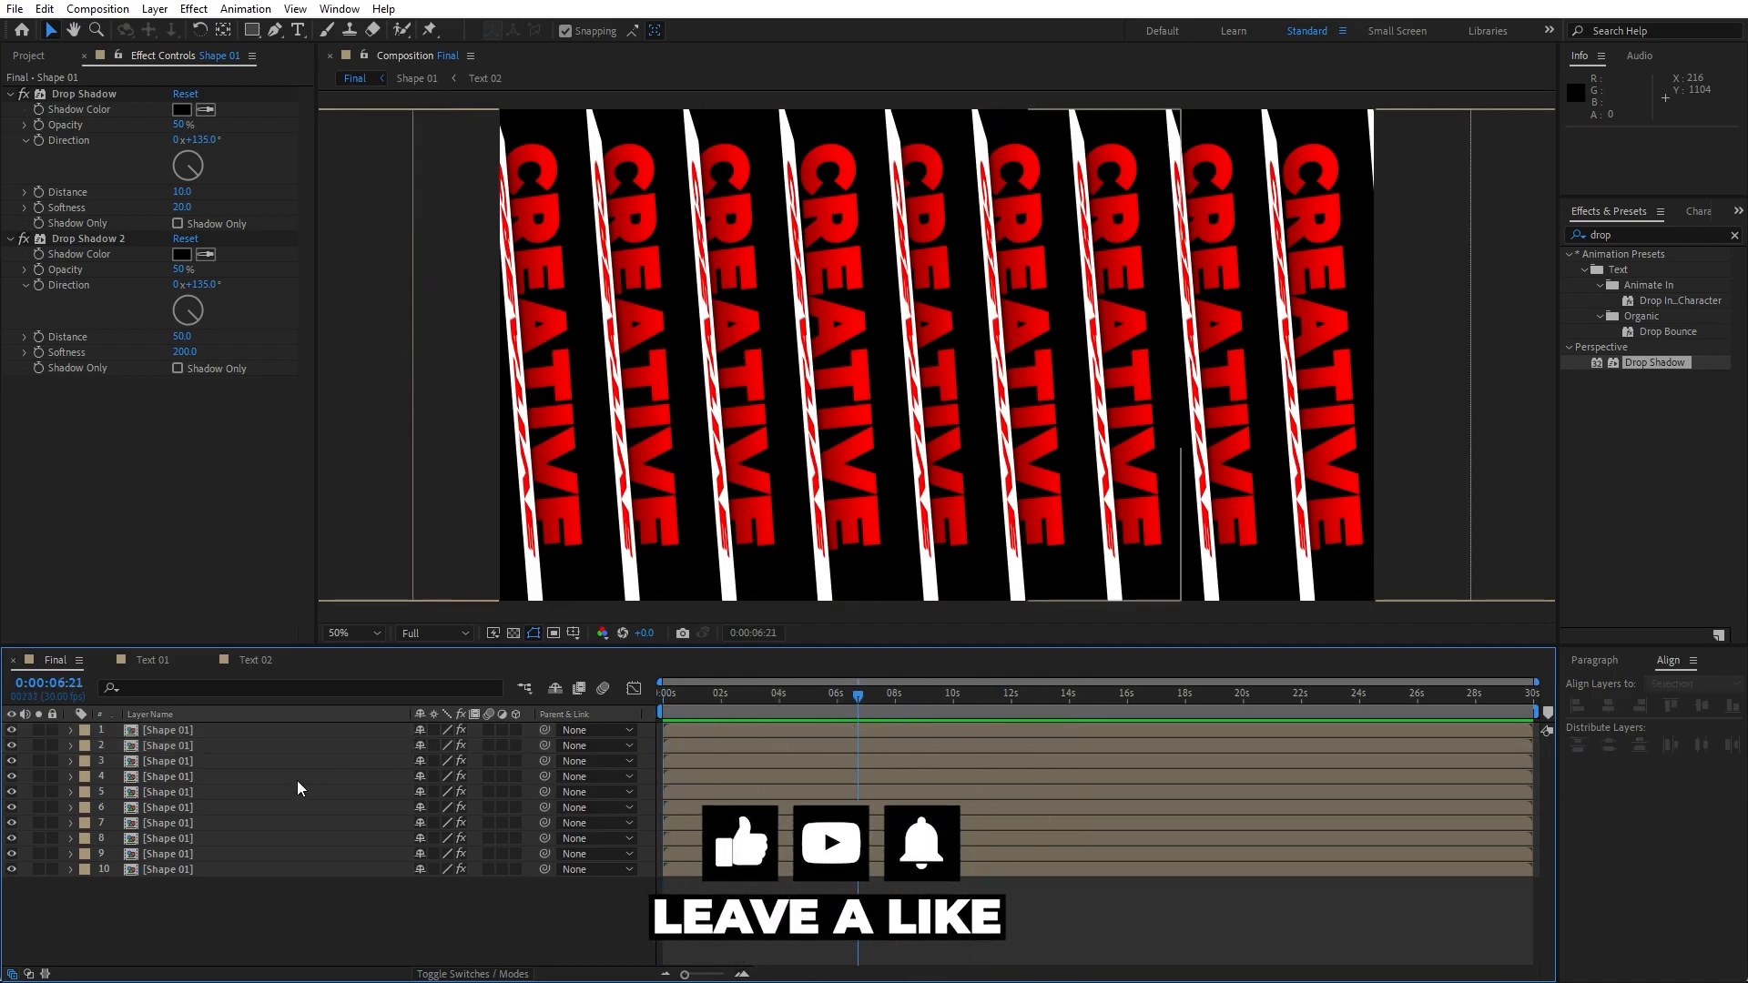
double_click(167, 751)
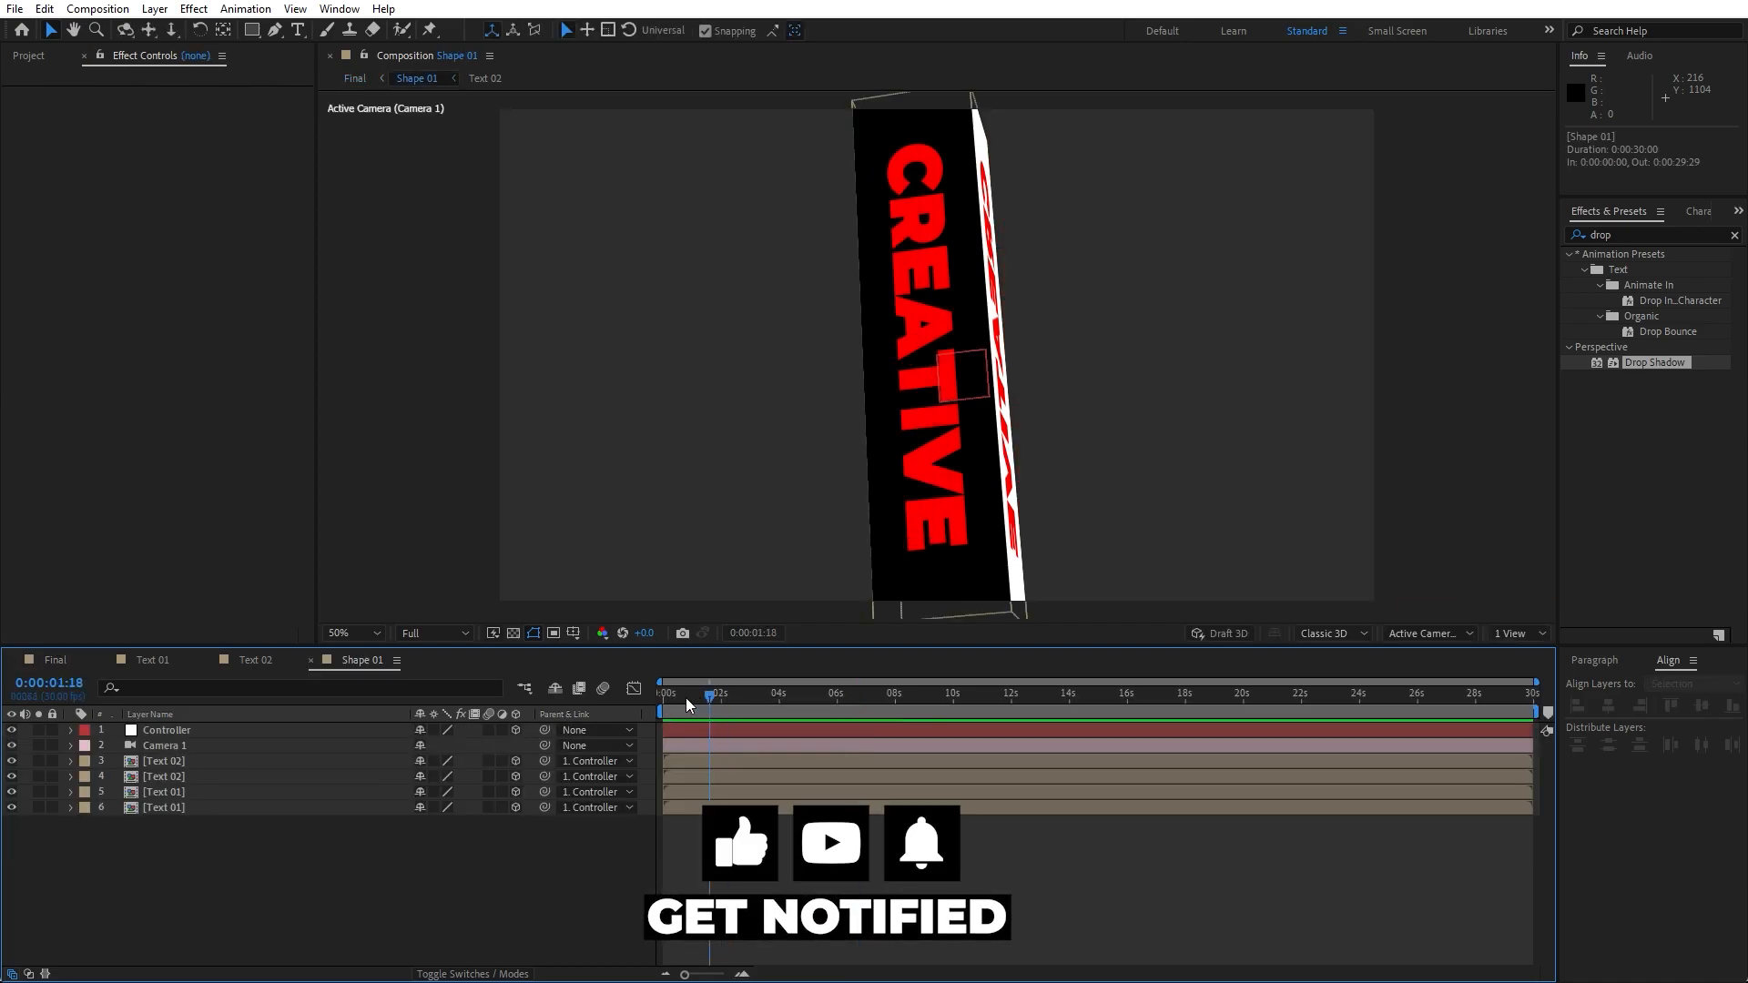
drag(699, 698, 392, 739)
- Keyframe the Controller's Y Rotation at the start and set it to 4x+20° at the end, then preview the spin
click(155, 729)
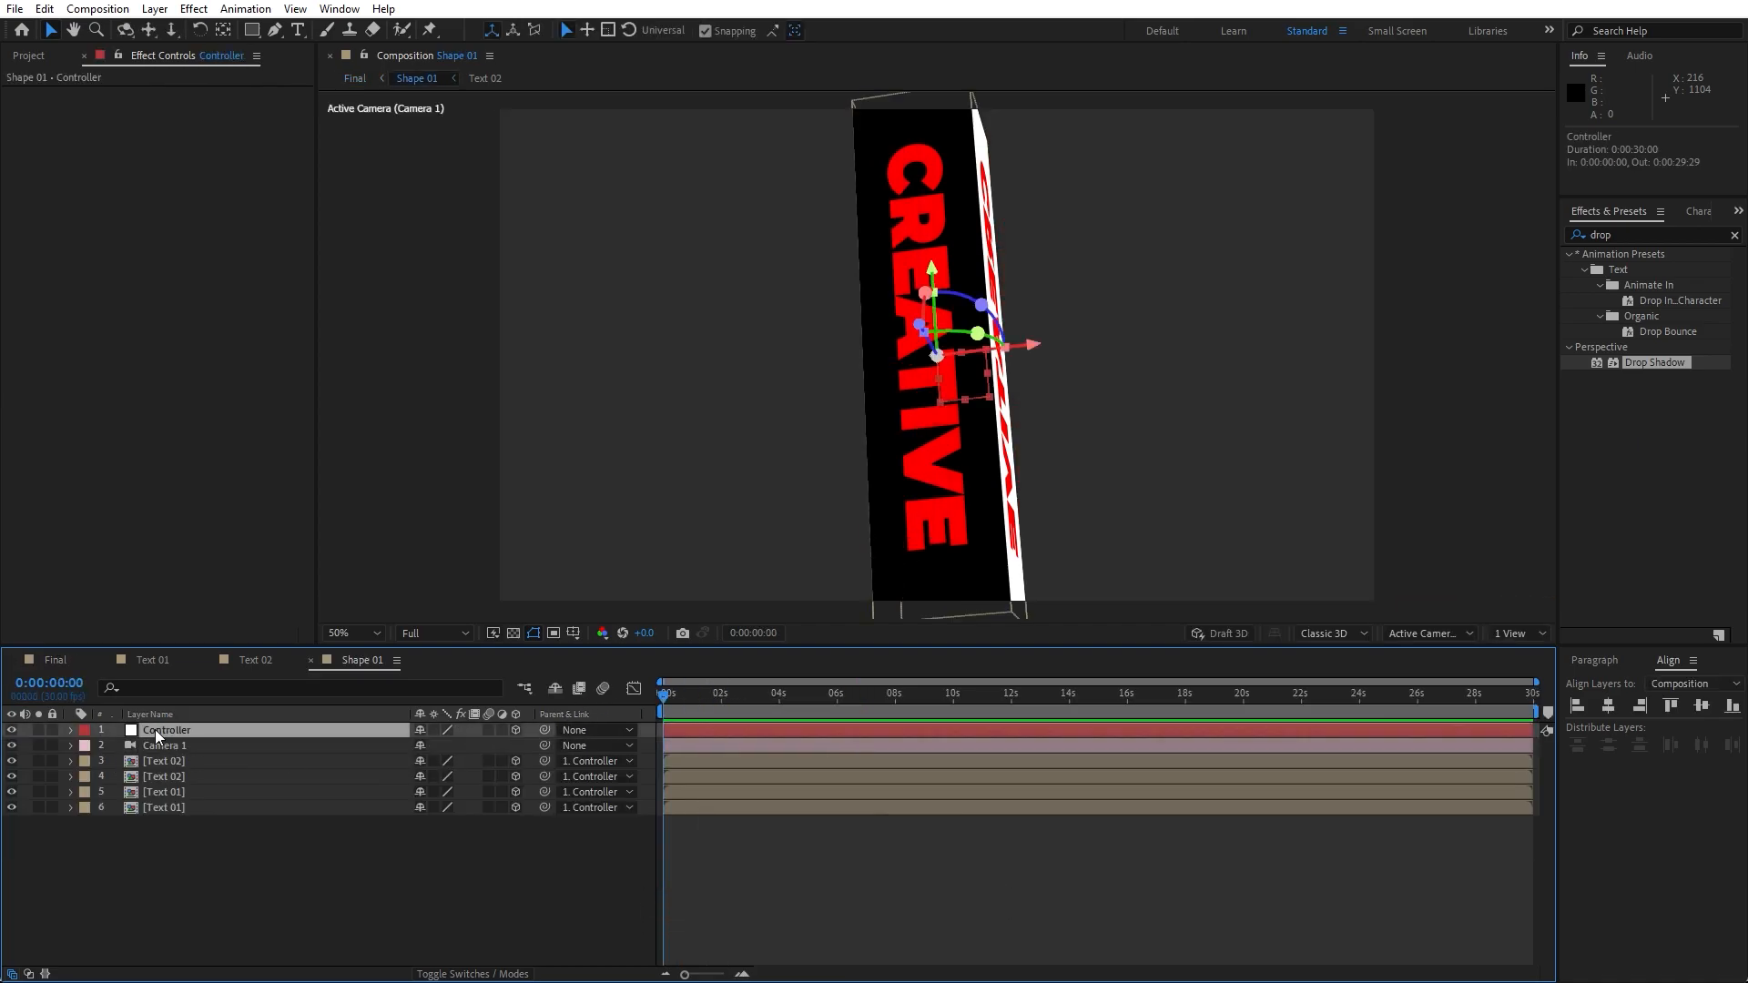
key(r)
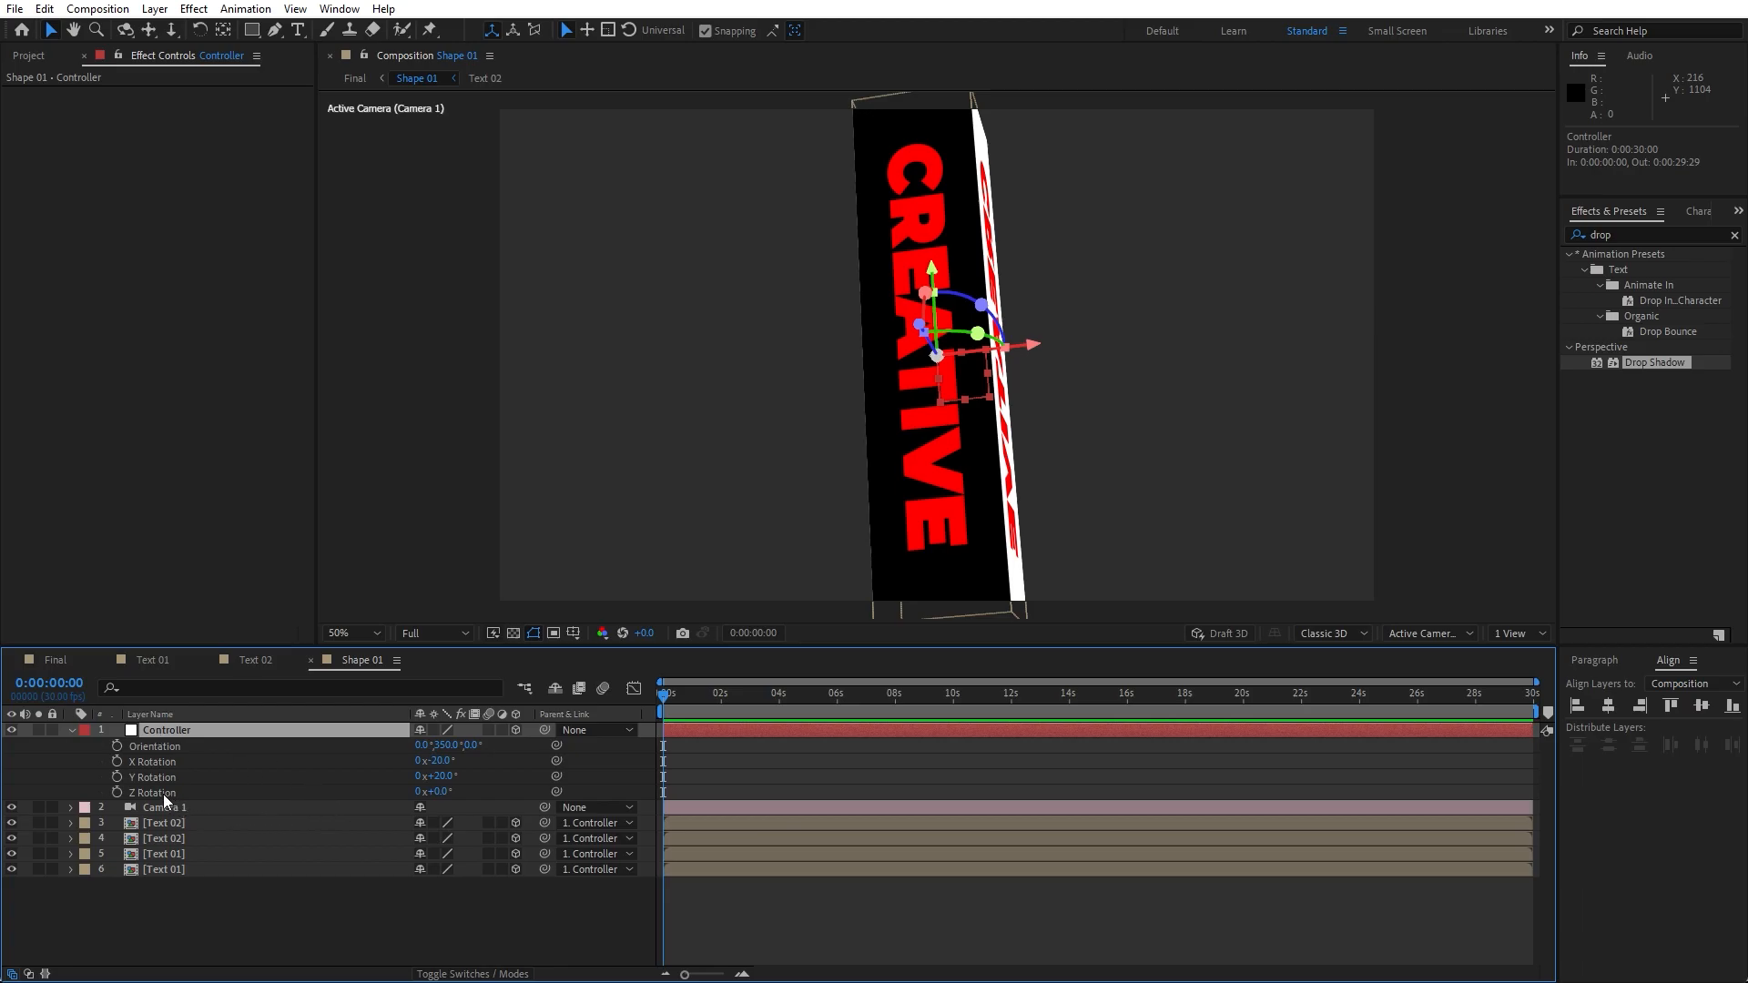
click(118, 778)
drag(674, 709, 1537, 707)
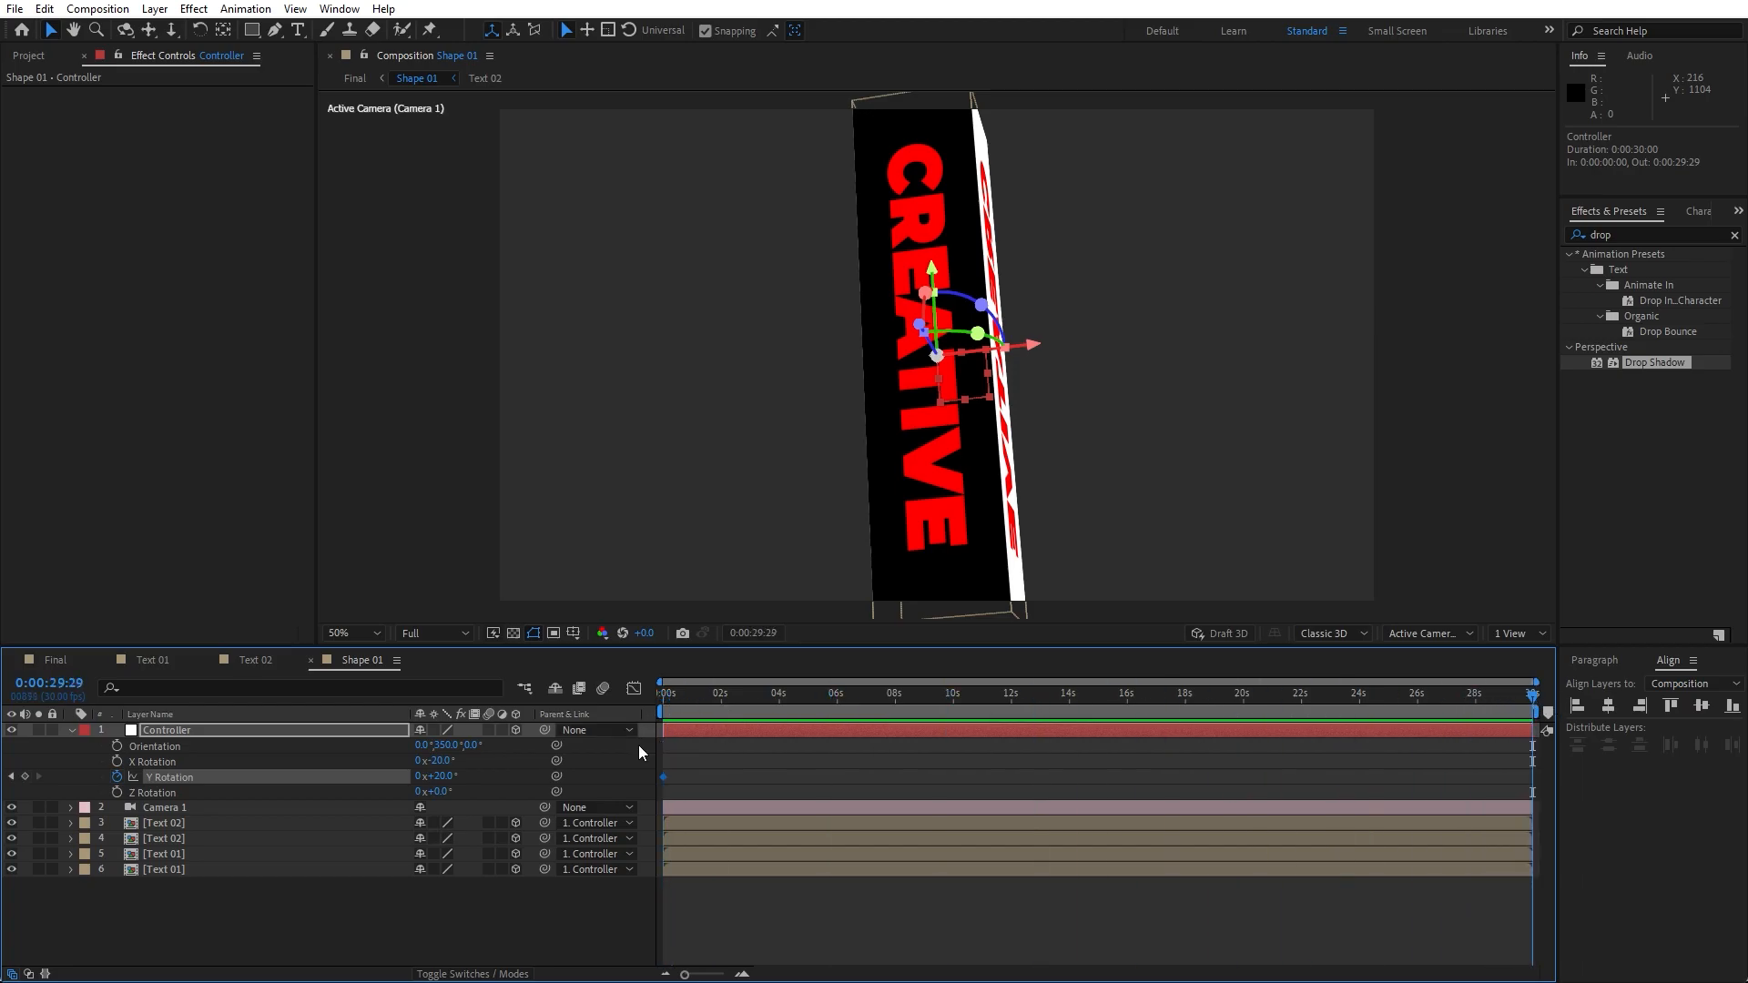
click(420, 776)
text(4)
click(392, 922)
key(space)
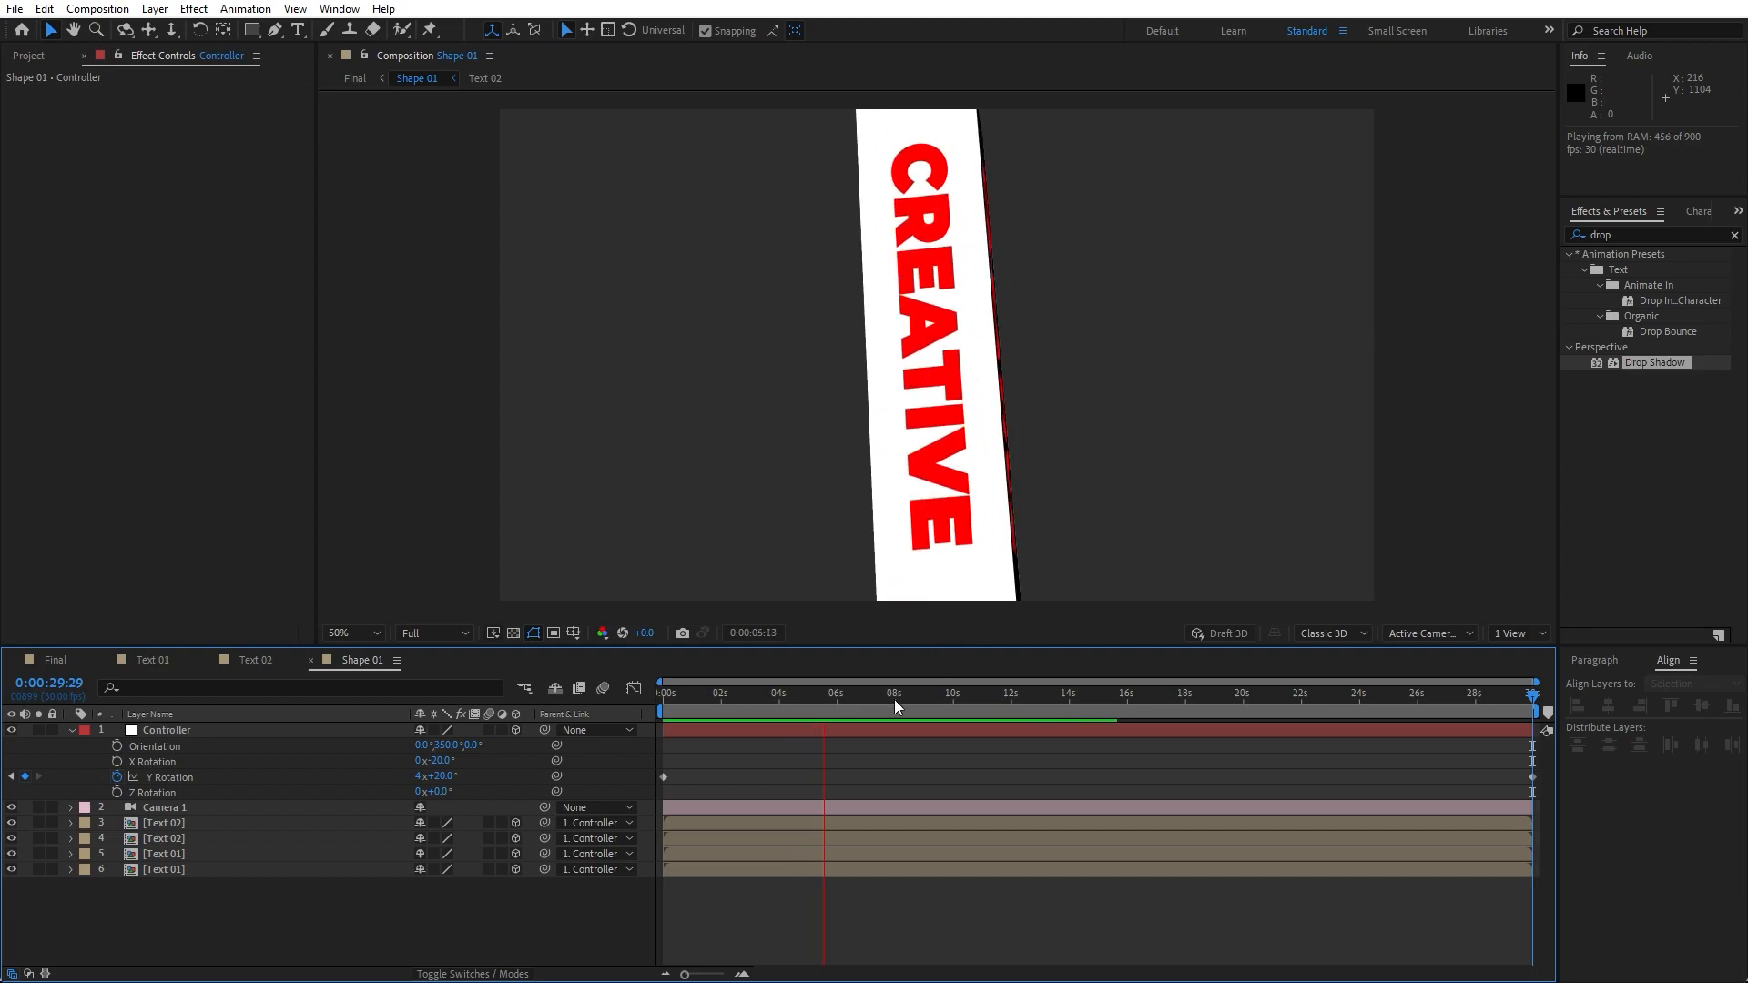
click(952, 702)
- Open the Text 02 composition and change the CREATIVE text to TUTORIAL, then return to Final
click(183, 823)
click(182, 734)
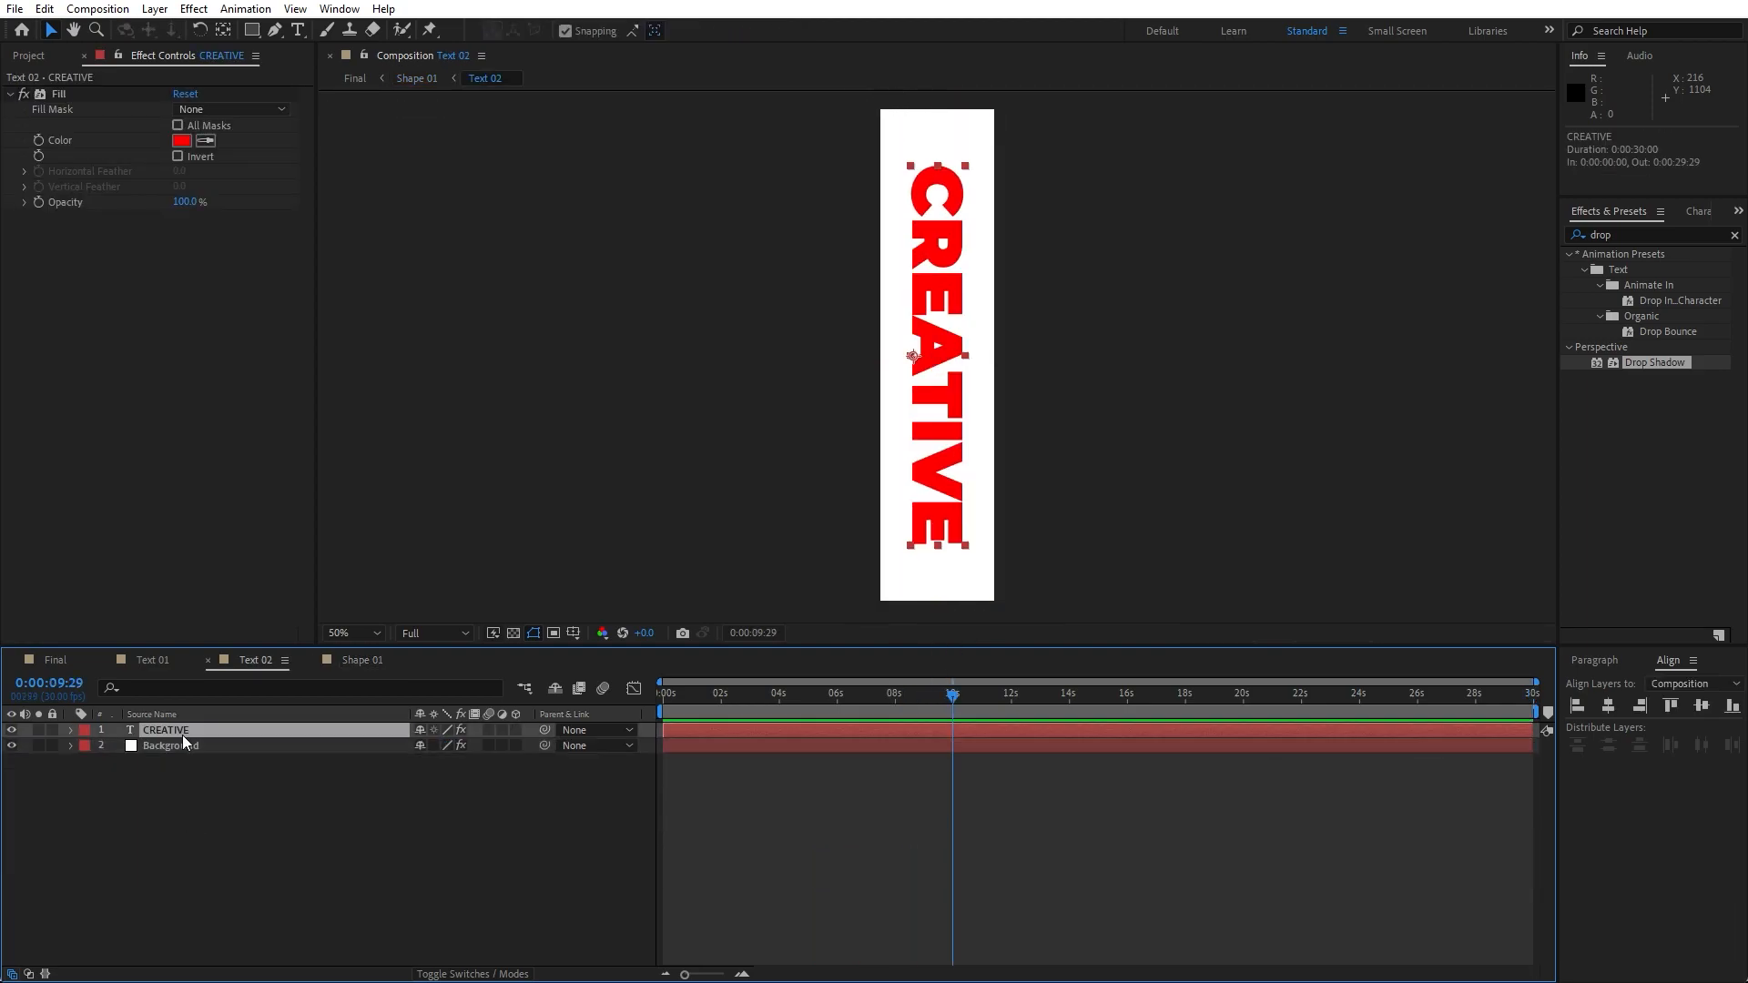
double_click(182, 734)
text(TUTORIAL)
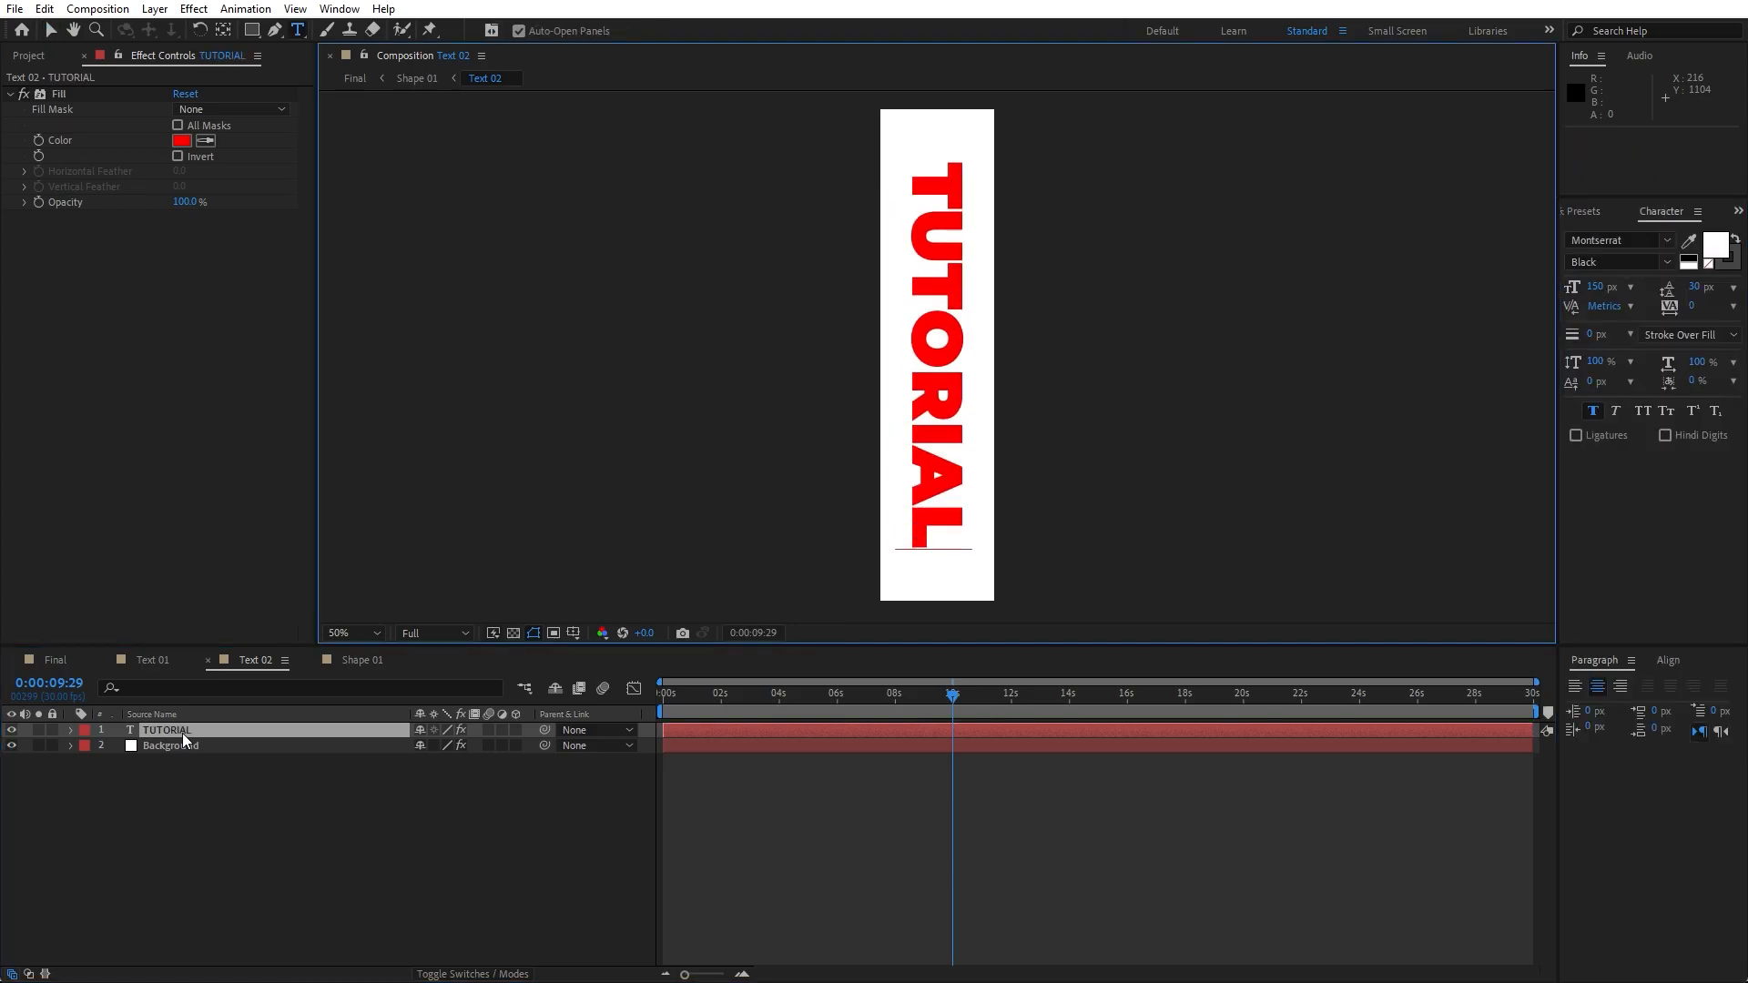
click(140, 799)
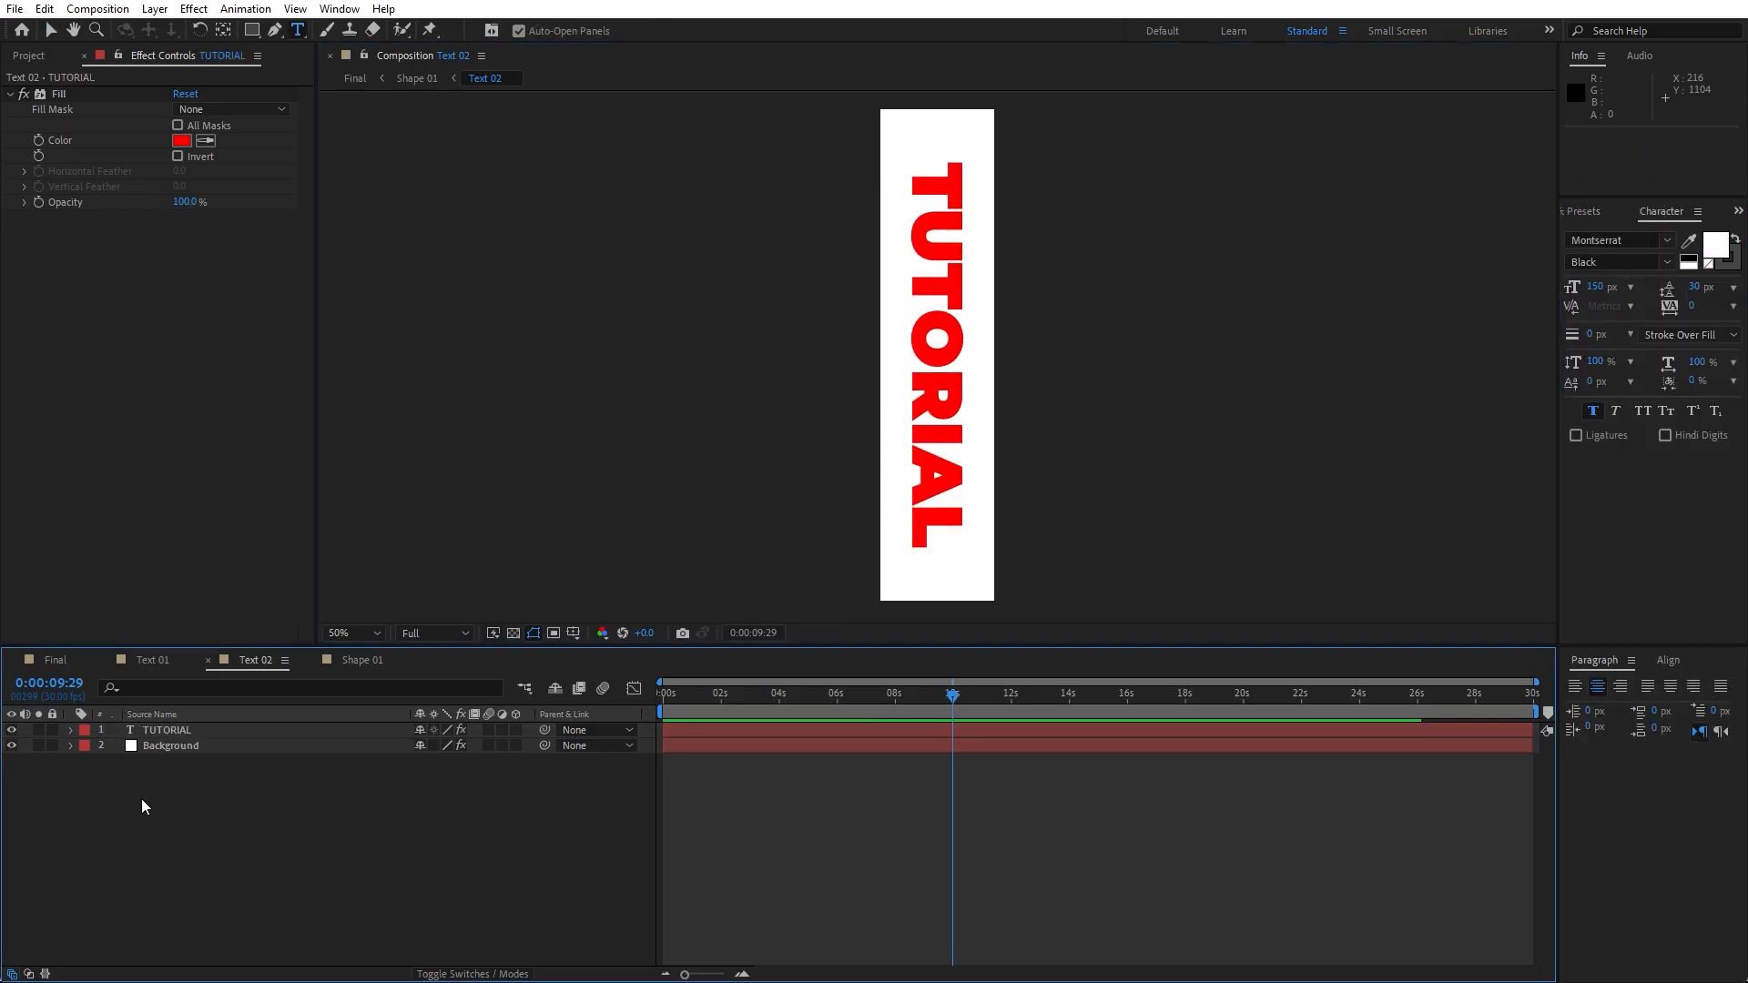
- Return to the Final composition and preview the animation from the start
click(58, 659)
drag(744, 709, 664, 715)
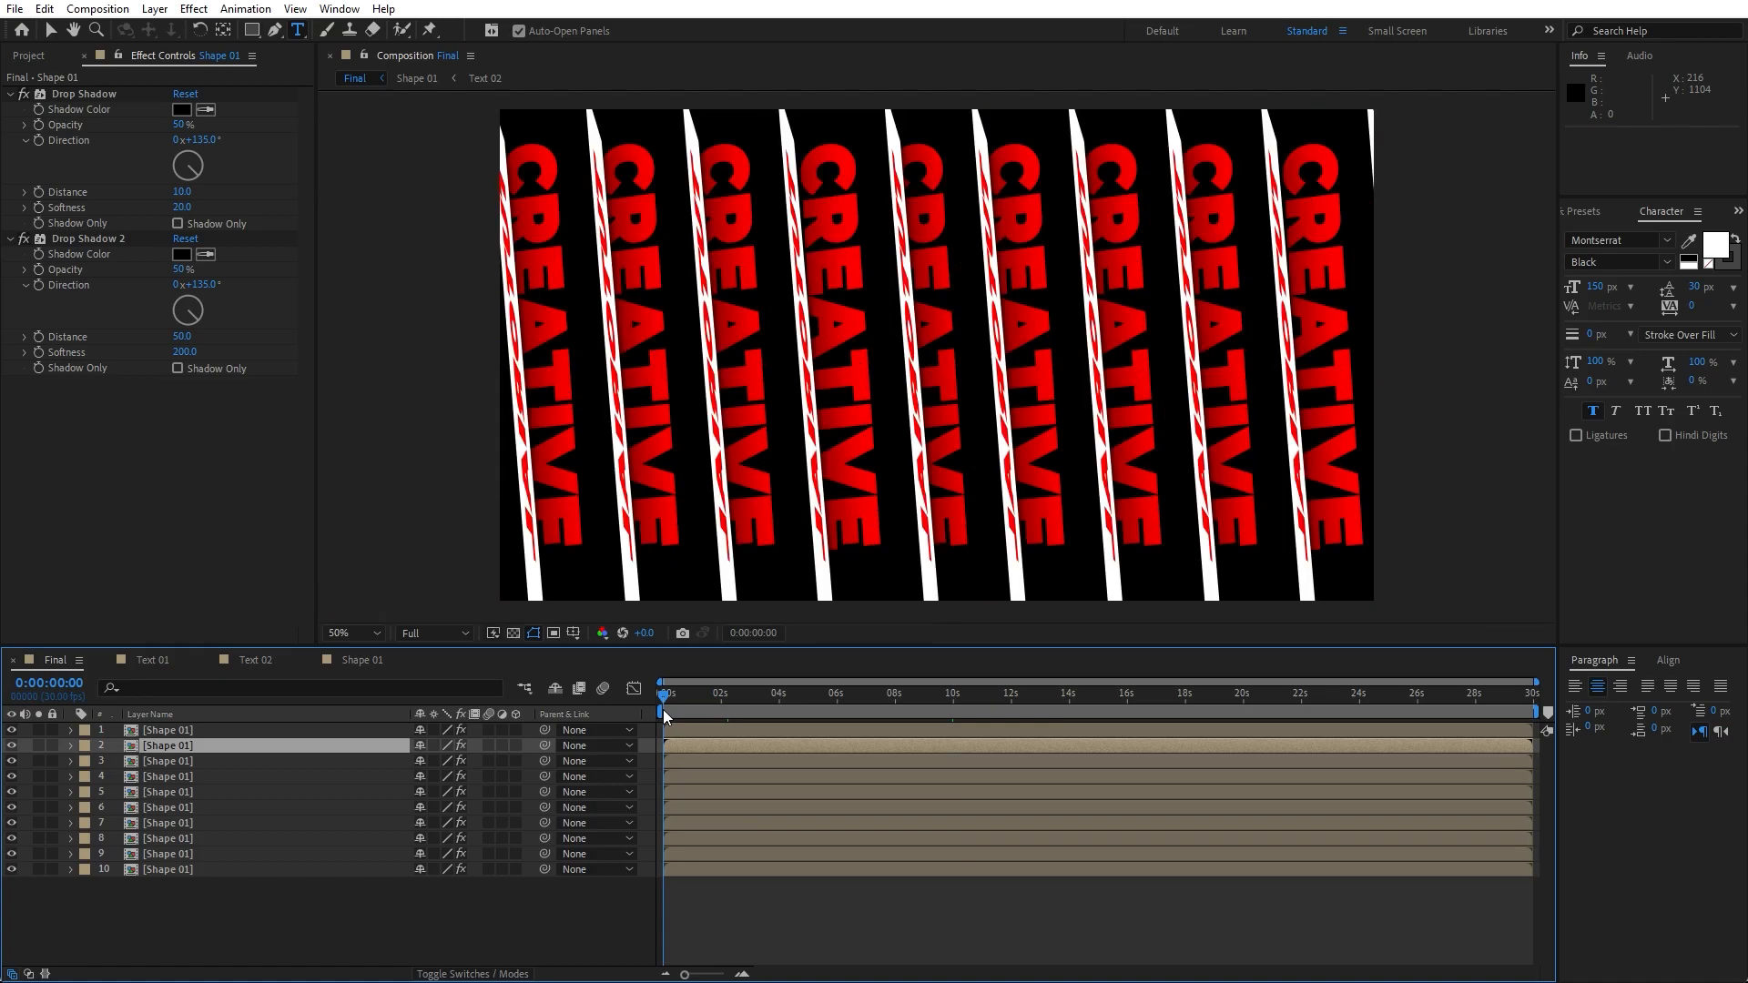
key(space)
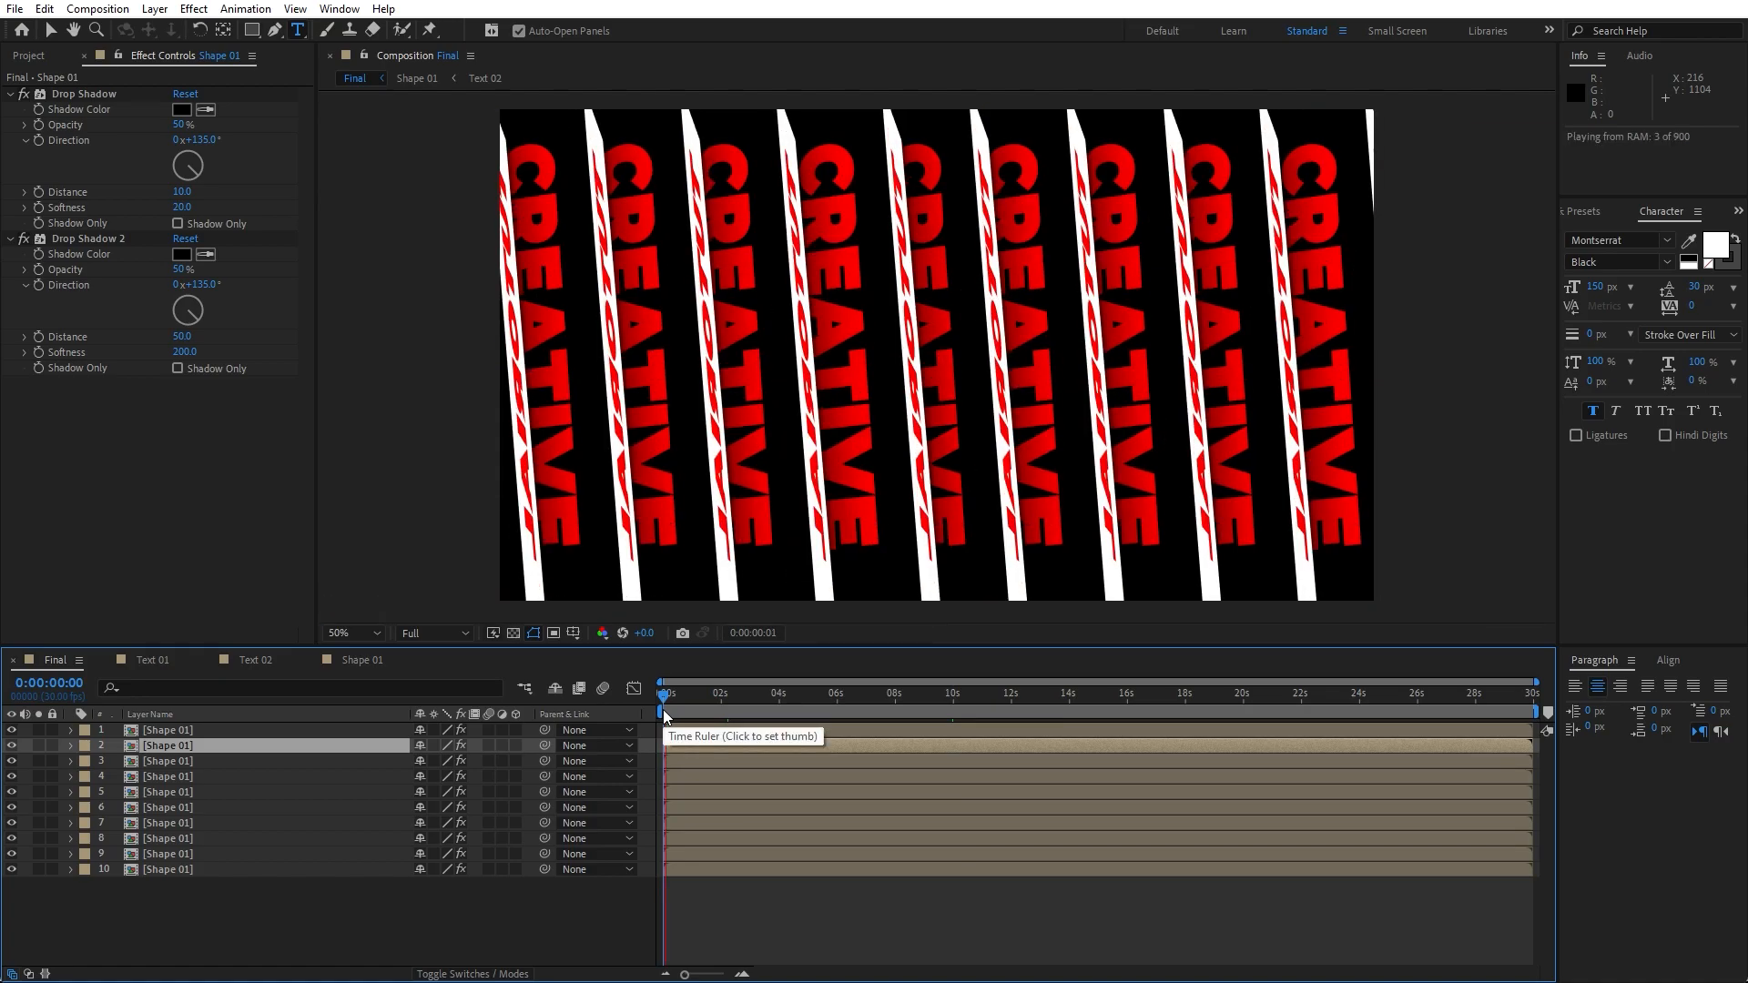
- Offset the start times of several Shape 01 layers slightly to stagger their spins
click(719, 698)
drag(698, 749, 683, 817)
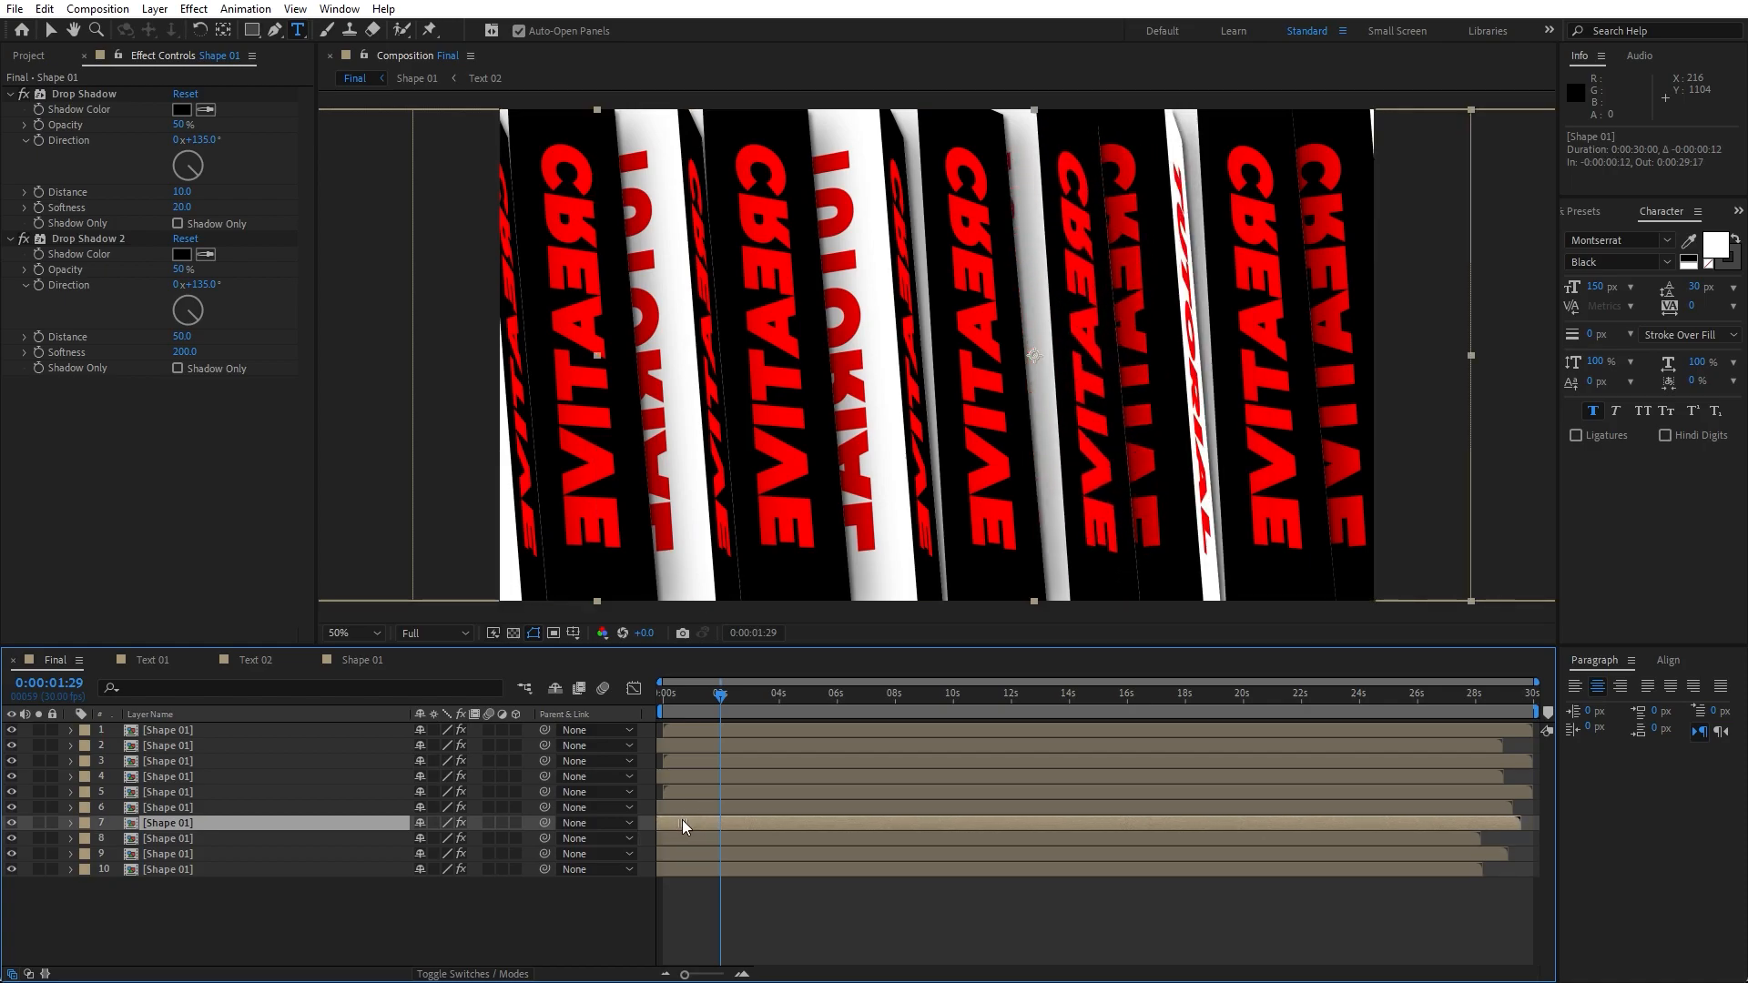
click(529, 921)
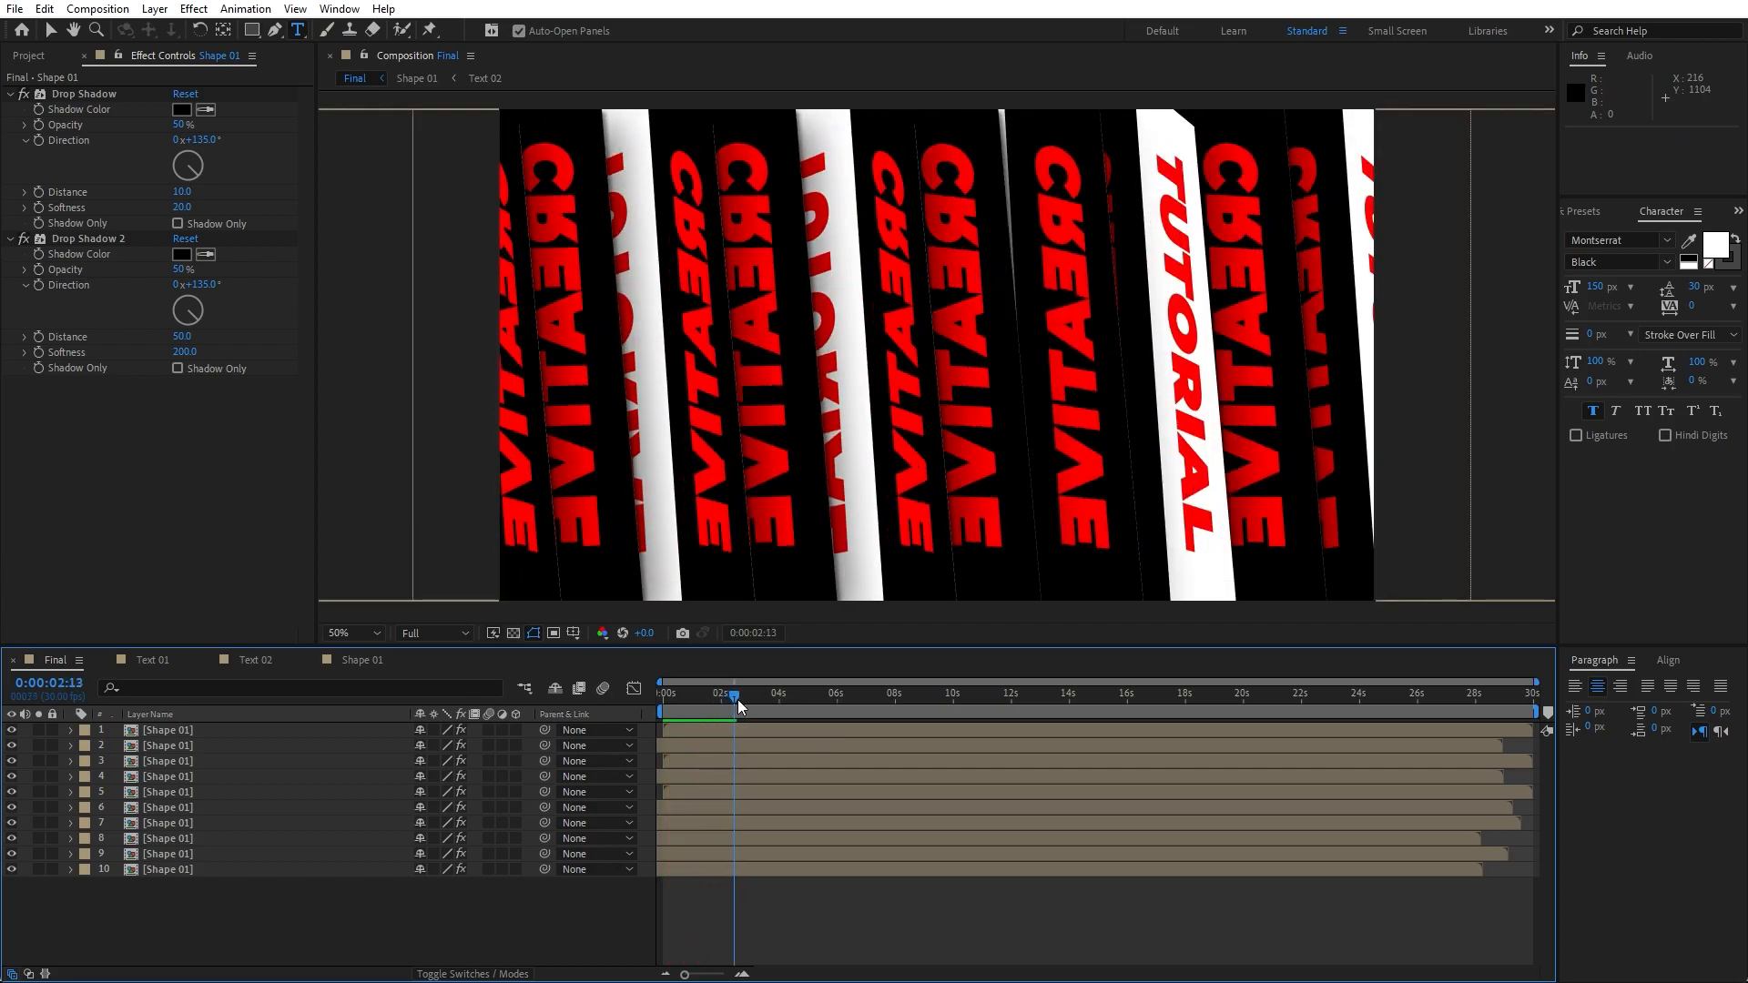
click(741, 700)
click(679, 810)
drag(658, 810, 652, 811)
drag(673, 852, 664, 850)
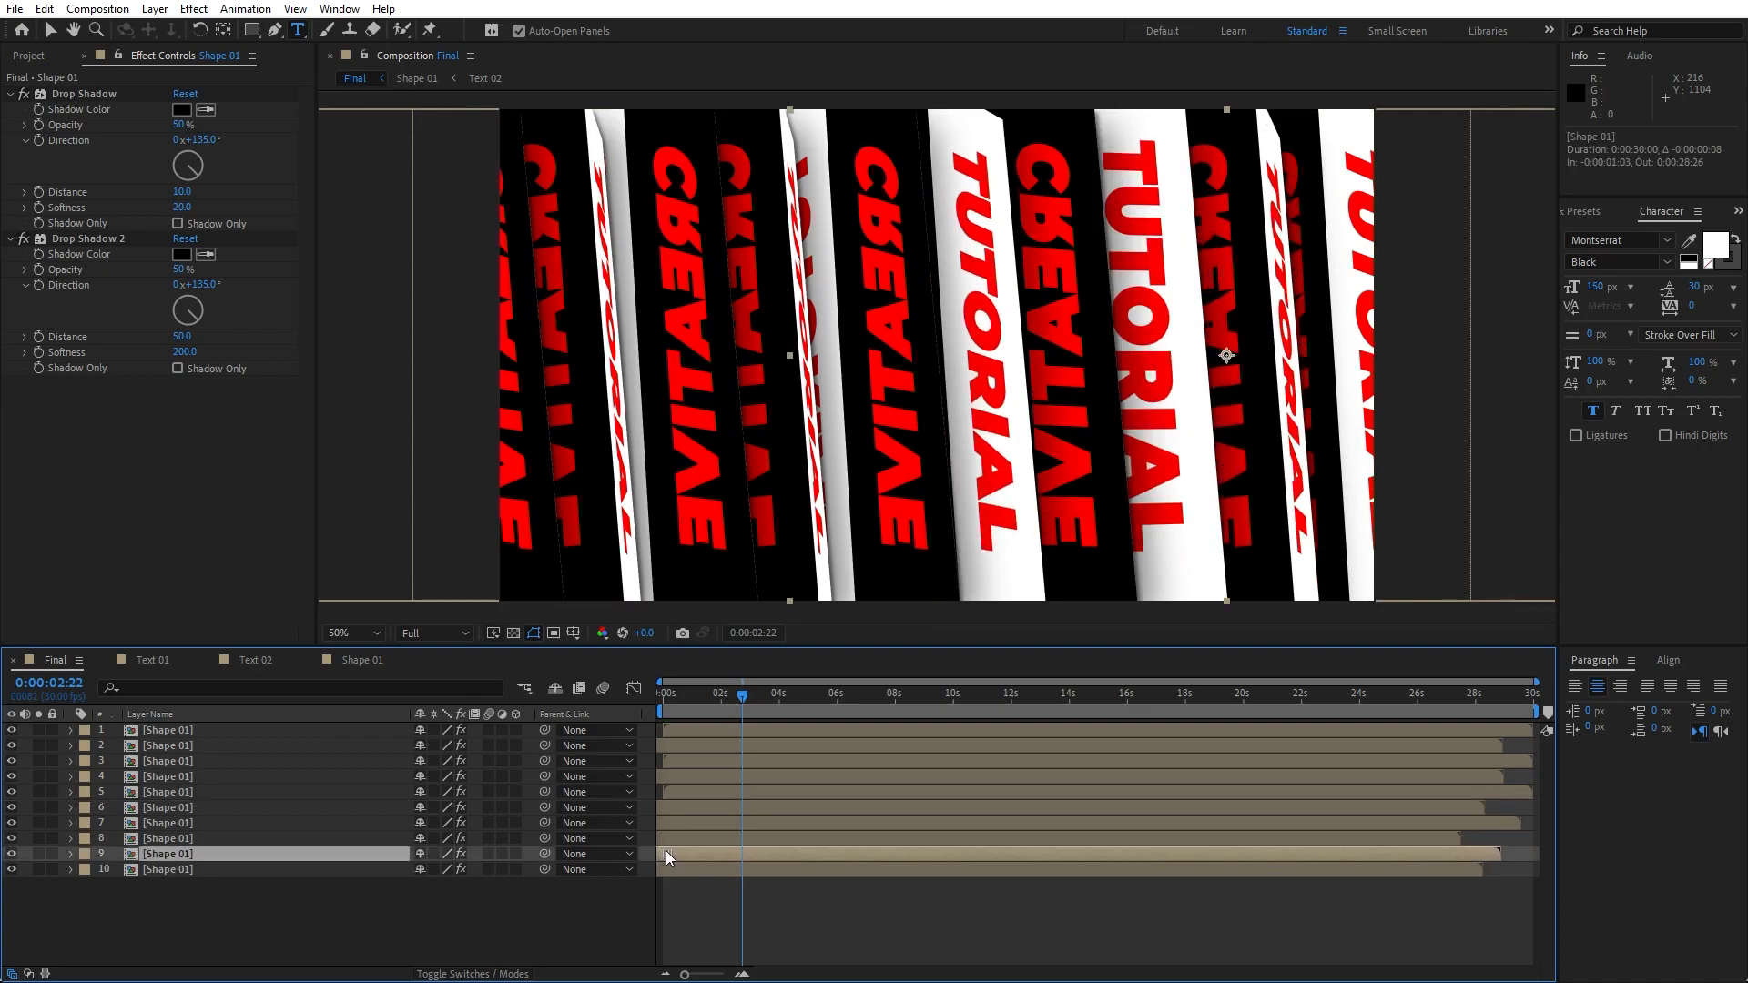
- Add a new adjustment layer at the top of the Final composition
click(109, 660)
click(108, 660)
click(109, 660)
click(83, 56)
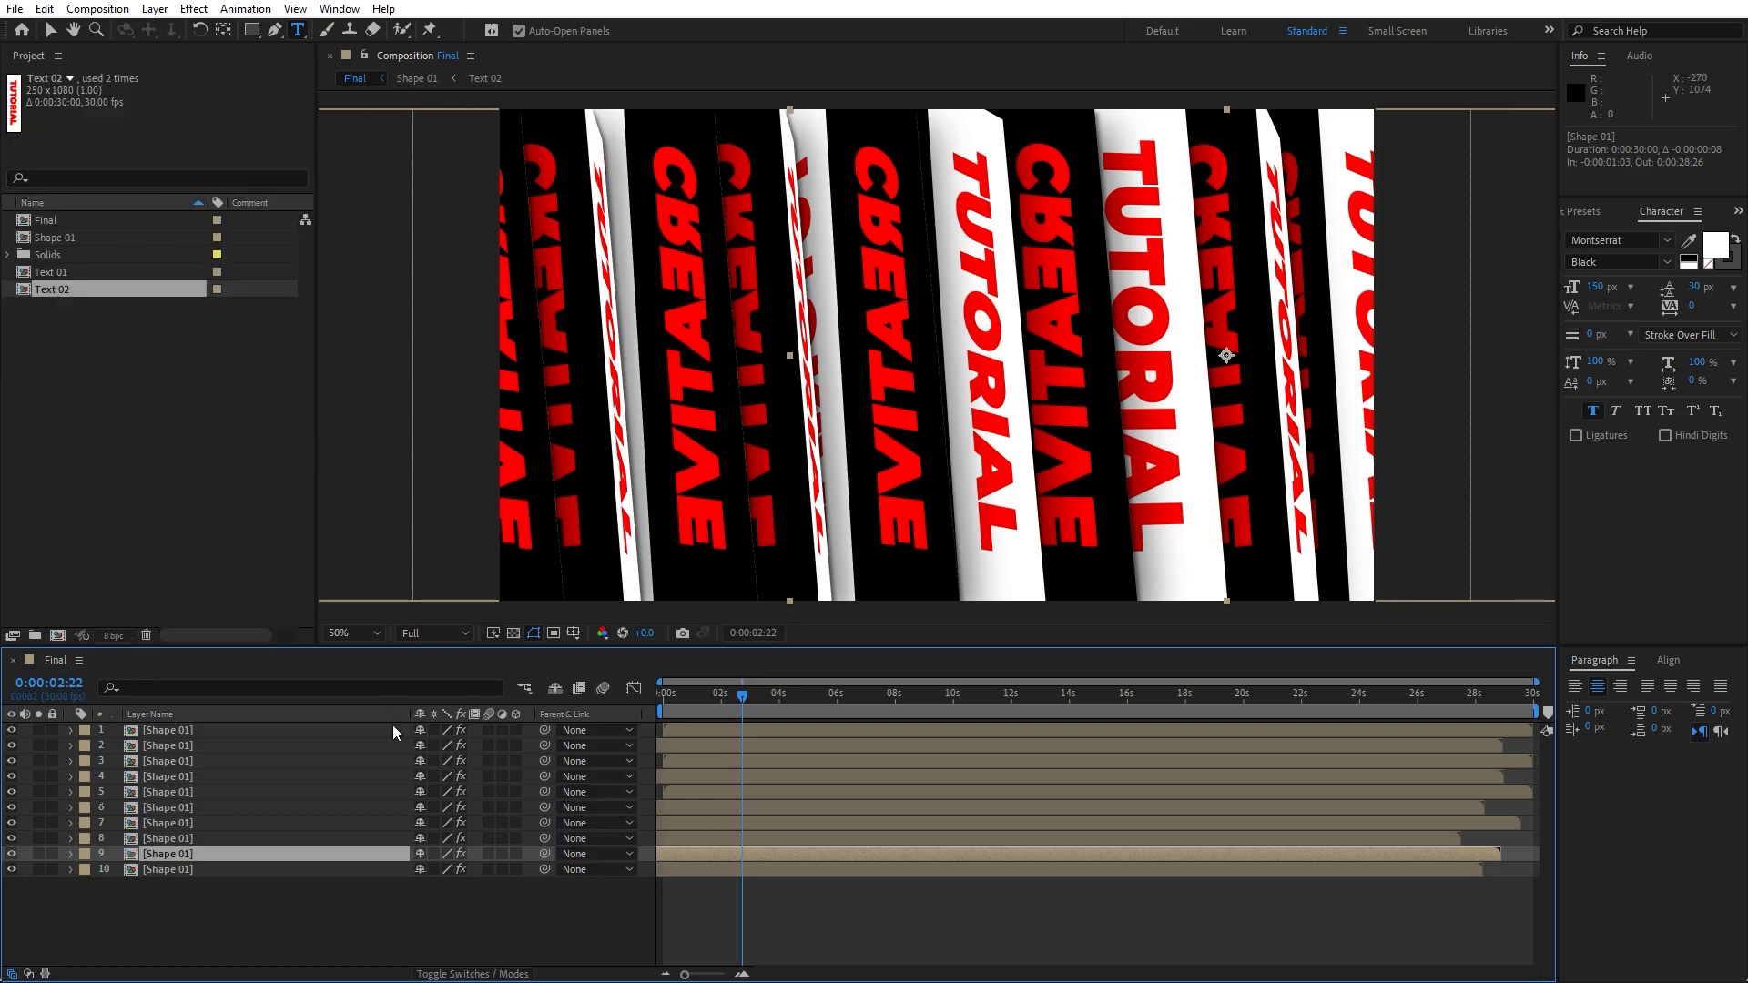
click(236, 915)
right_click(233, 914)
mouse_move(336, 689)
click(565, 838)
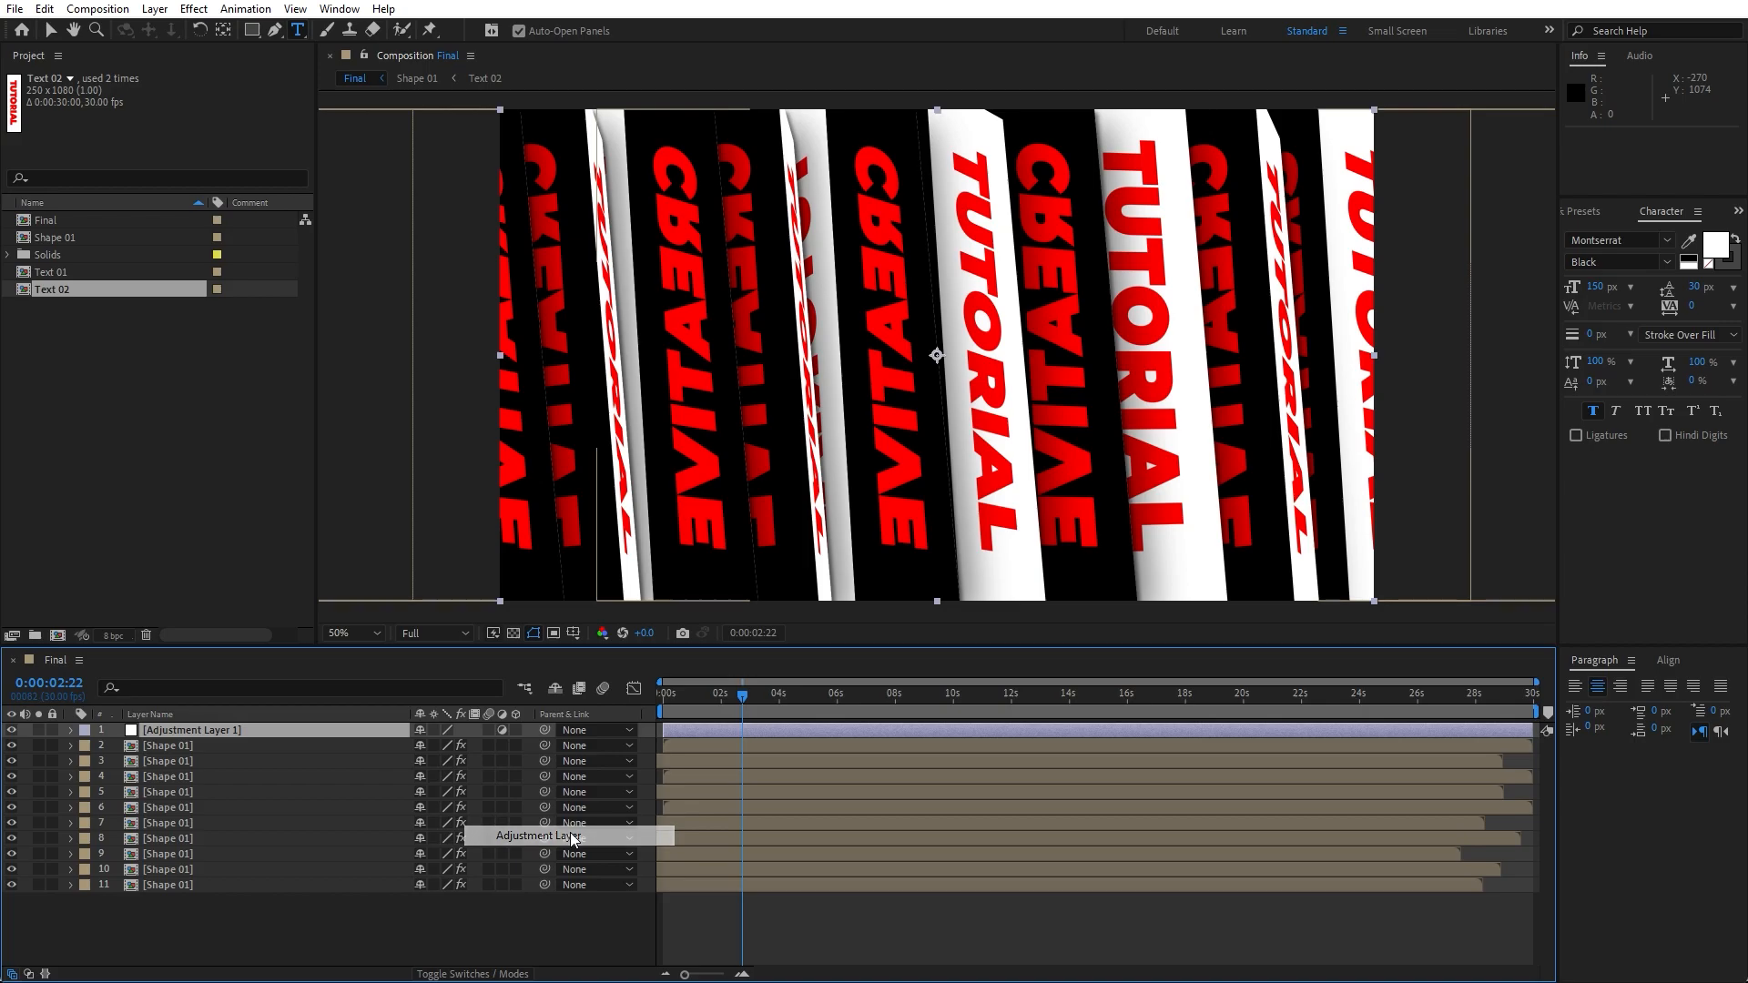
- Search the effects for turbulence and apply Turbulent Displace to the adjustment layer
click(1587, 211)
click(1651, 233)
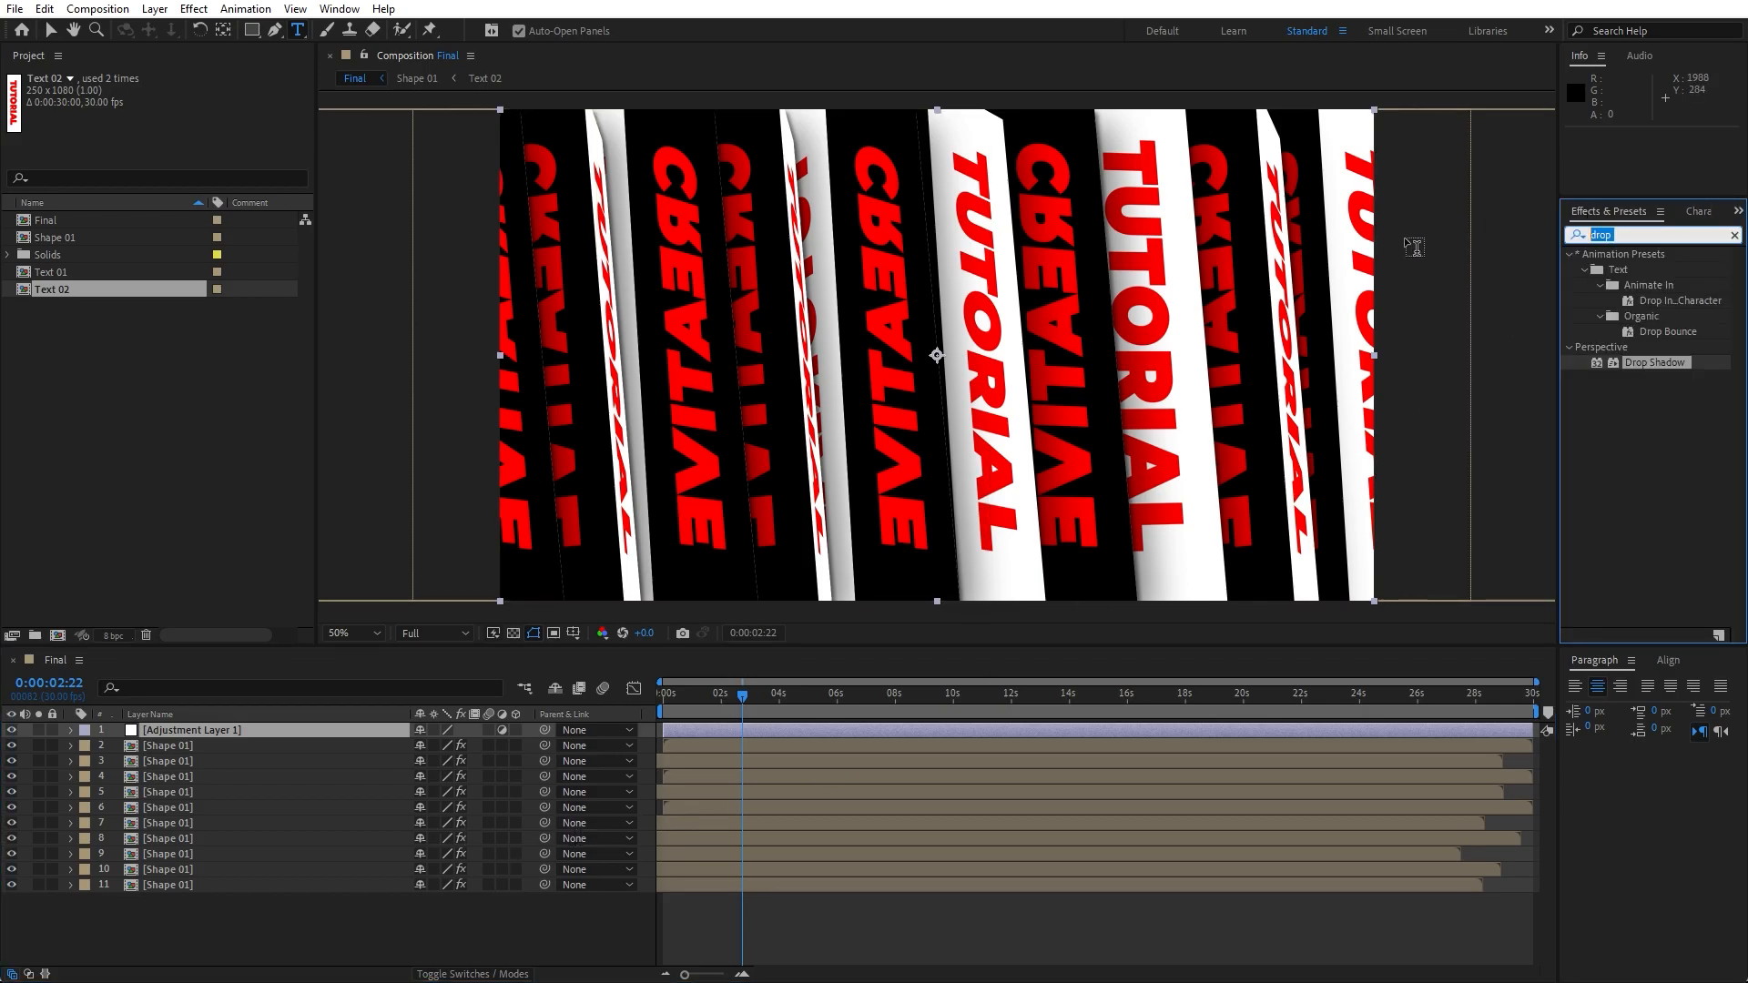
text(turbu)
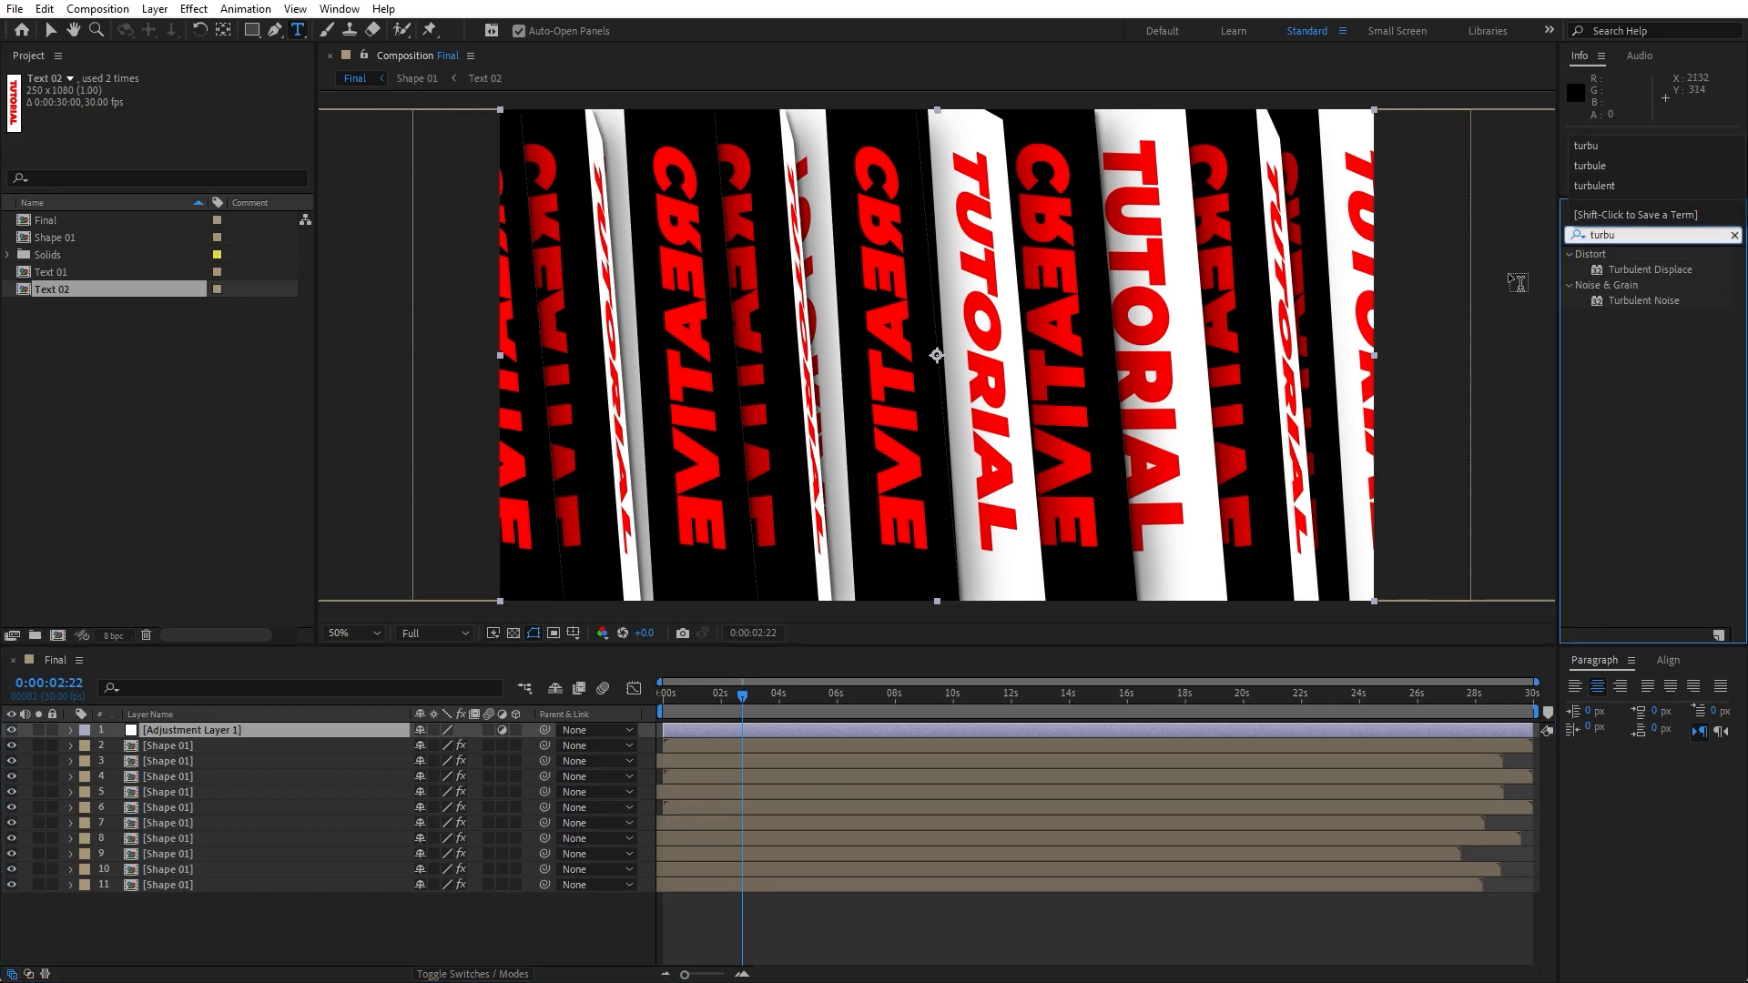
mouse_move(1639, 278)
mouse_down()
mouse_move(195, 768)
mouse_move(197, 736)
mouse_up()
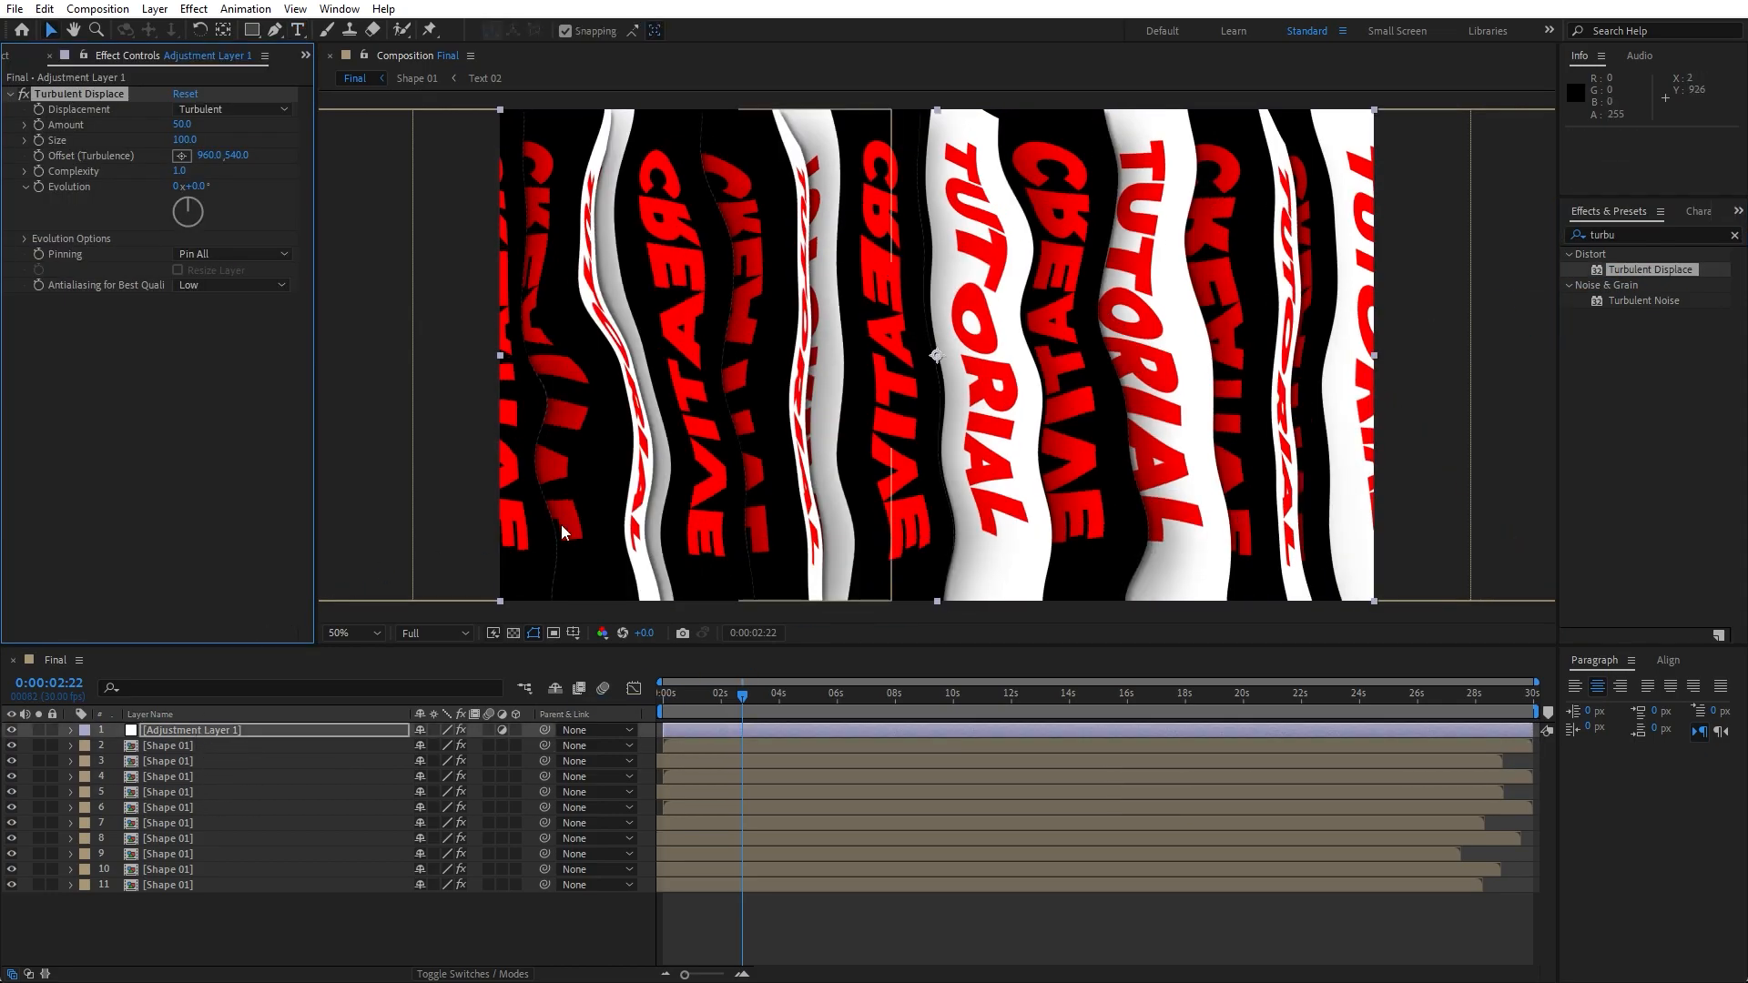
- Set Turbulent Displace to Twist displacement with Amount 34 and Size 97
drag(182, 131, 164, 129)
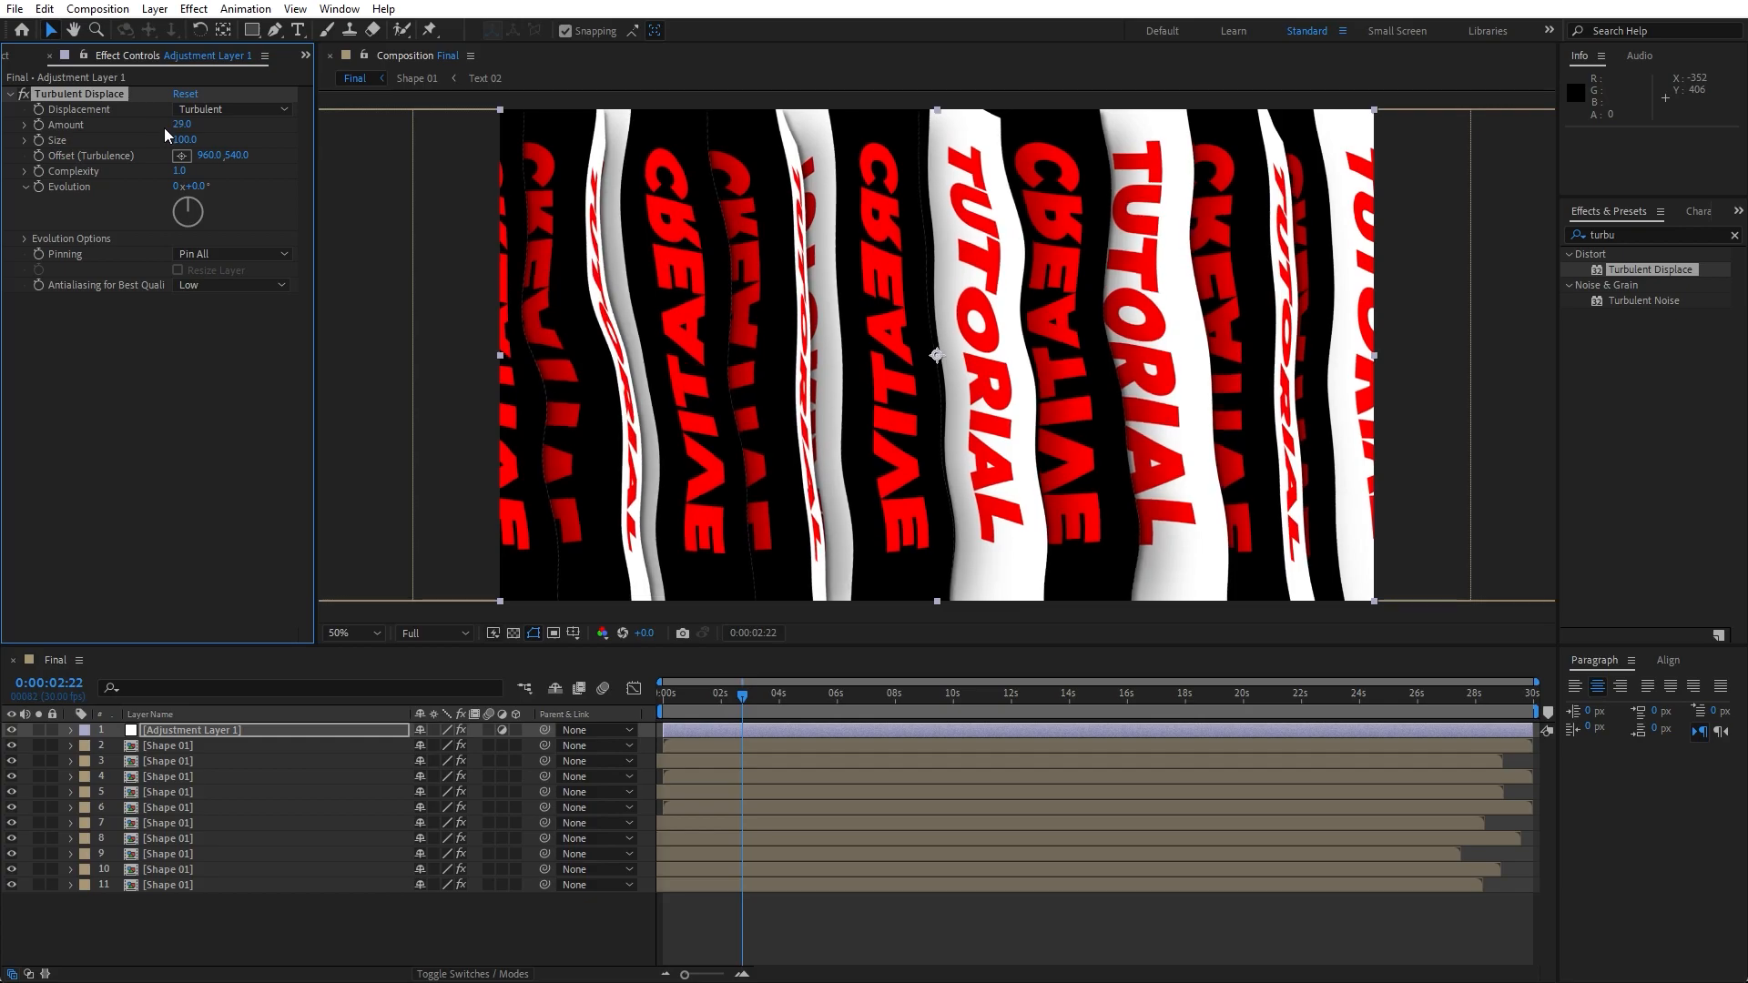
click(218, 109)
click(222, 147)
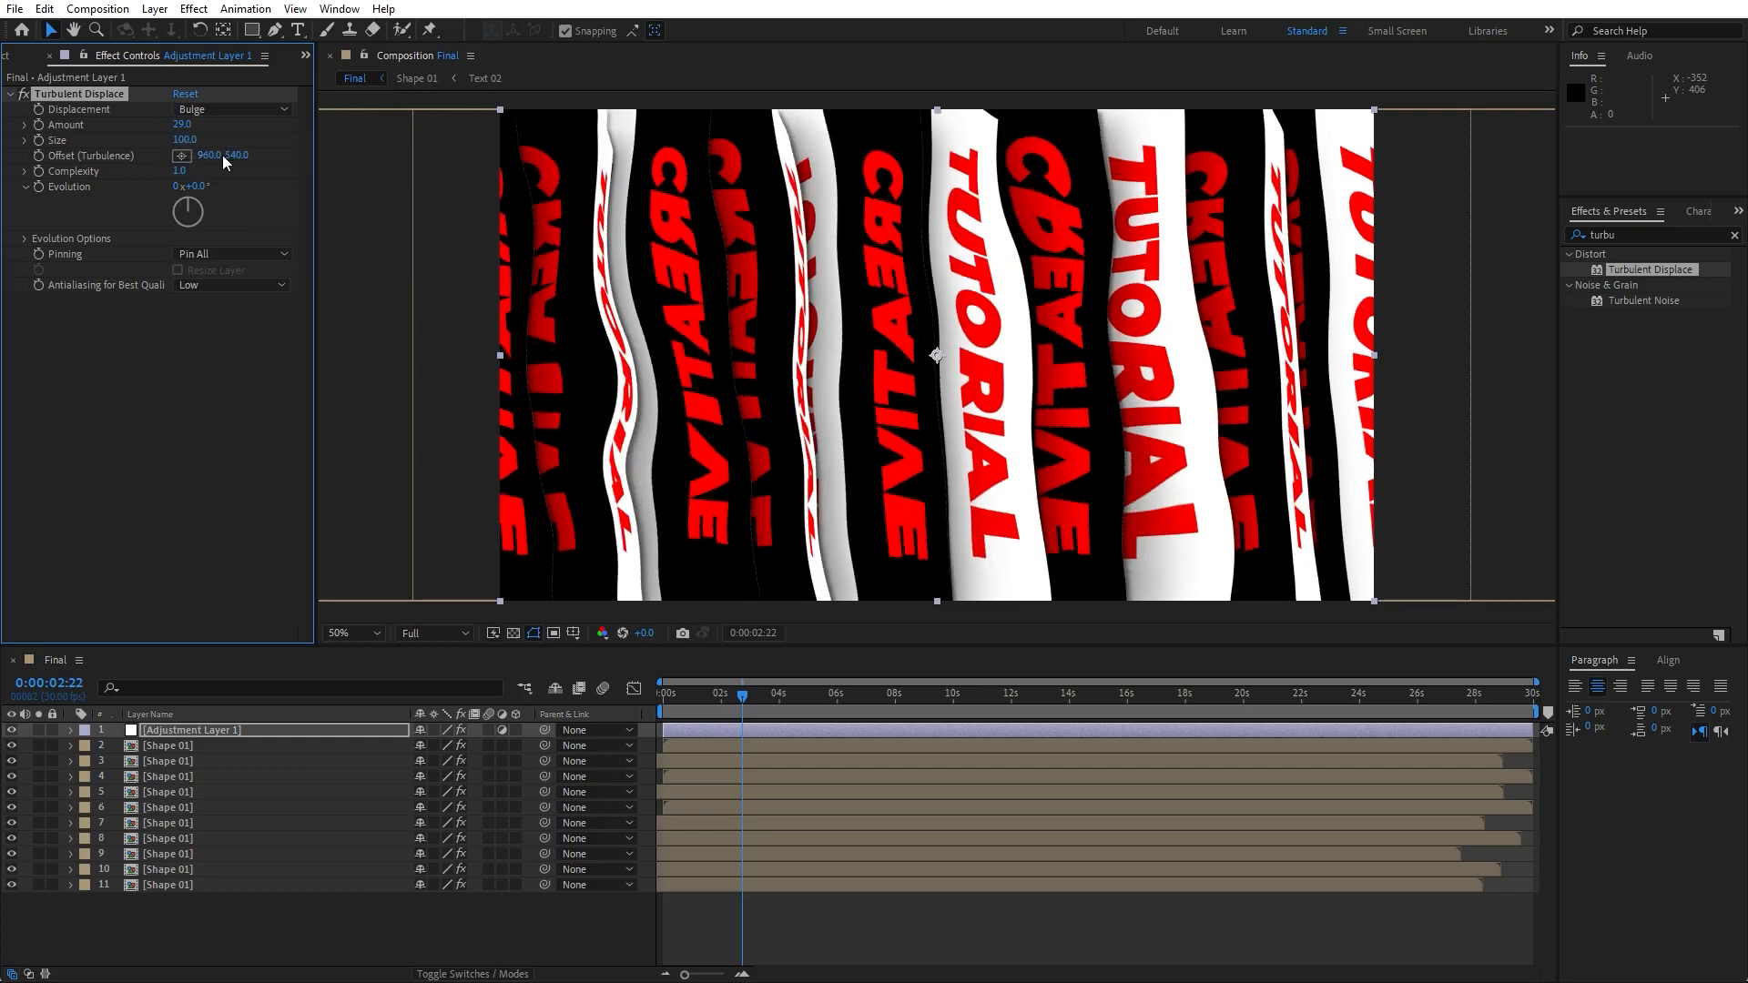
click(226, 110)
click(205, 171)
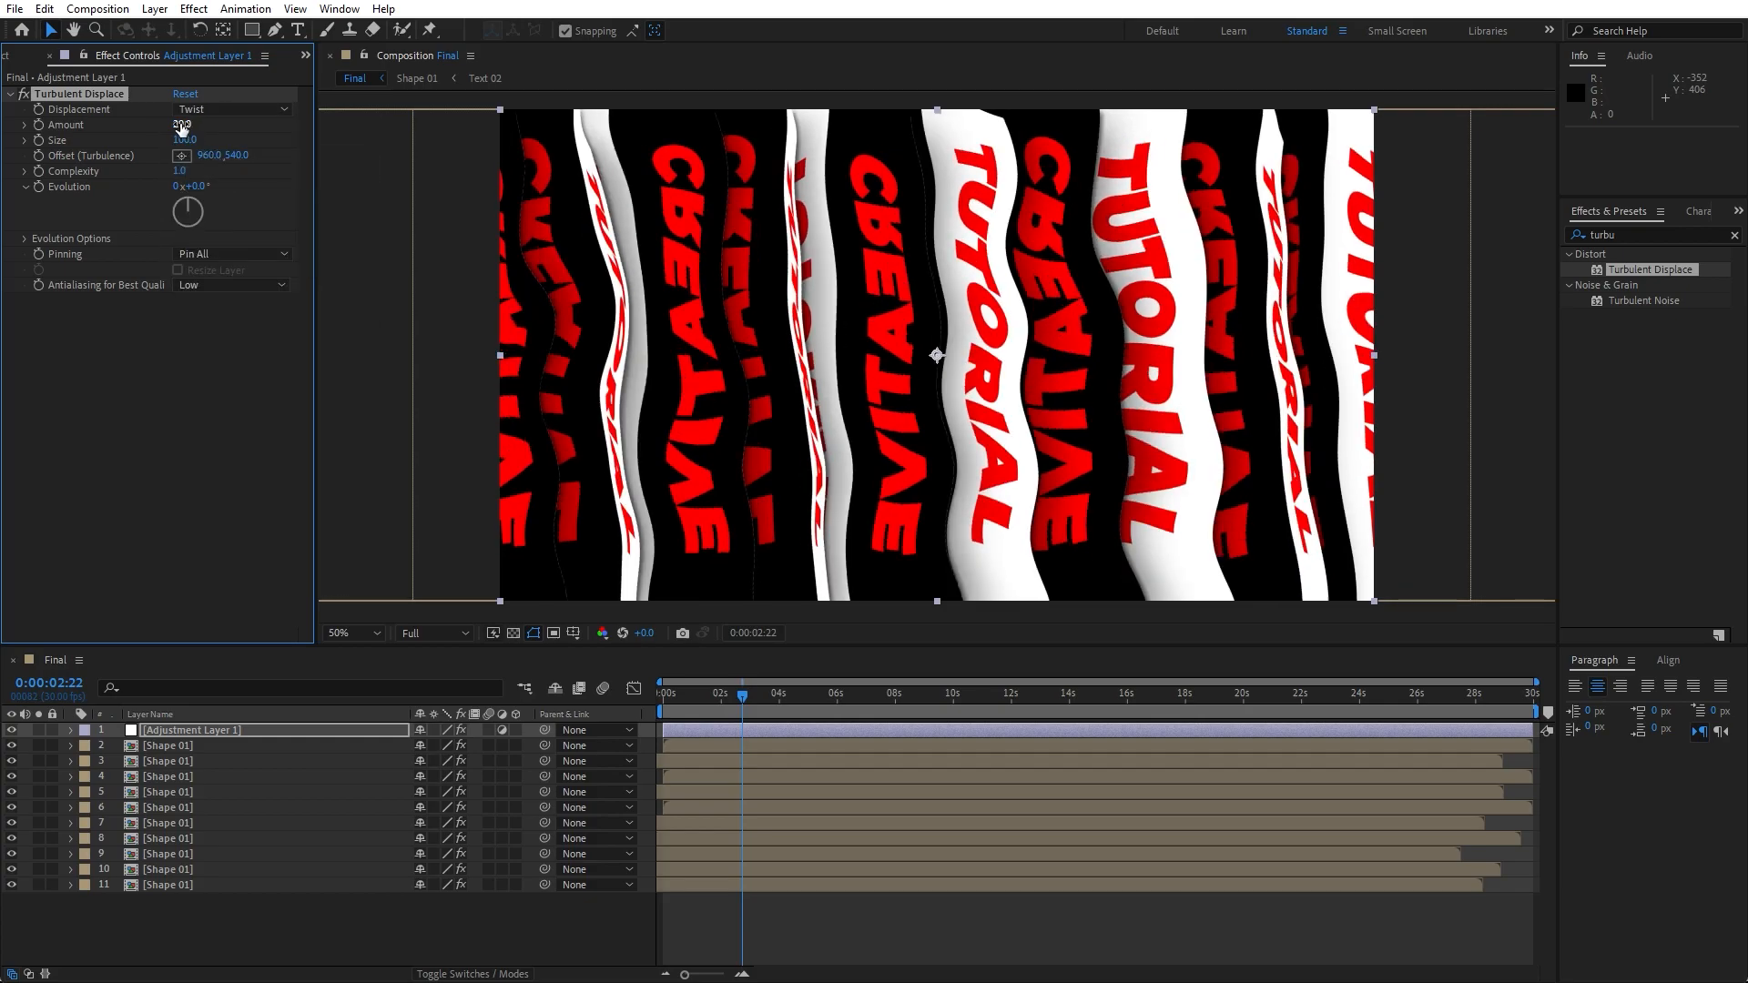
drag(183, 124, 182, 143)
- Preview the twisted animation and collapse the Turbulent Displace controls
key(space)
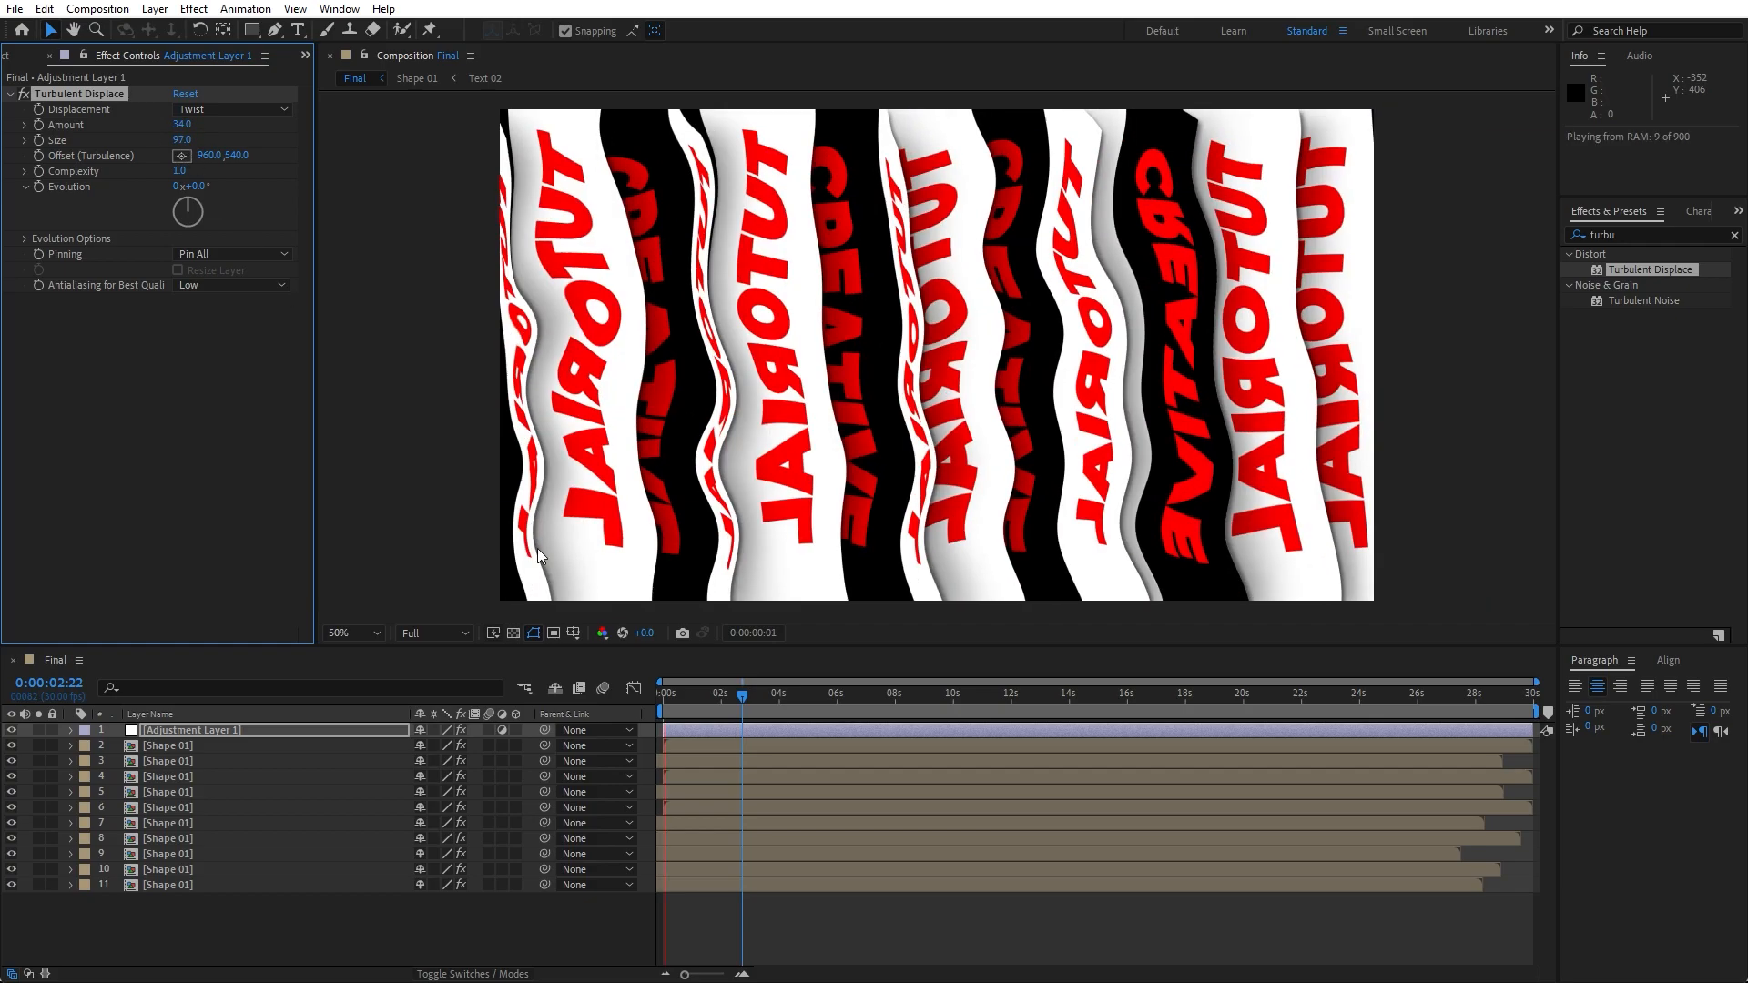
drag(709, 709, 837, 708)
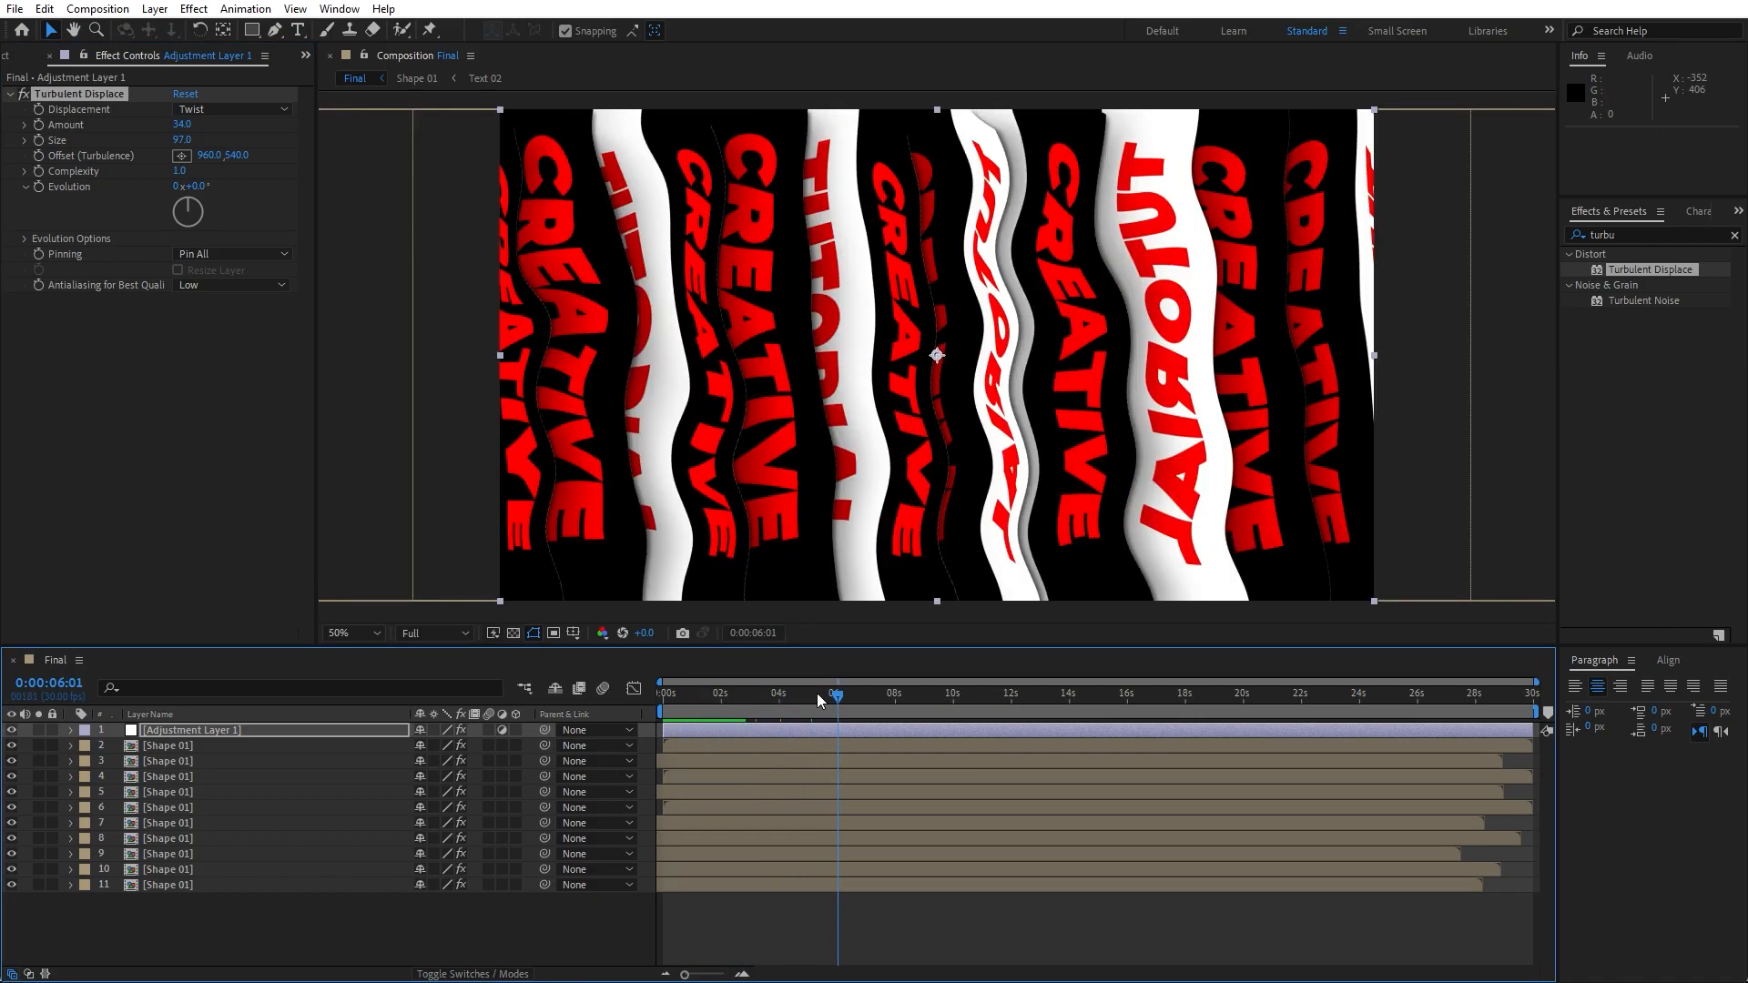
click(24, 95)
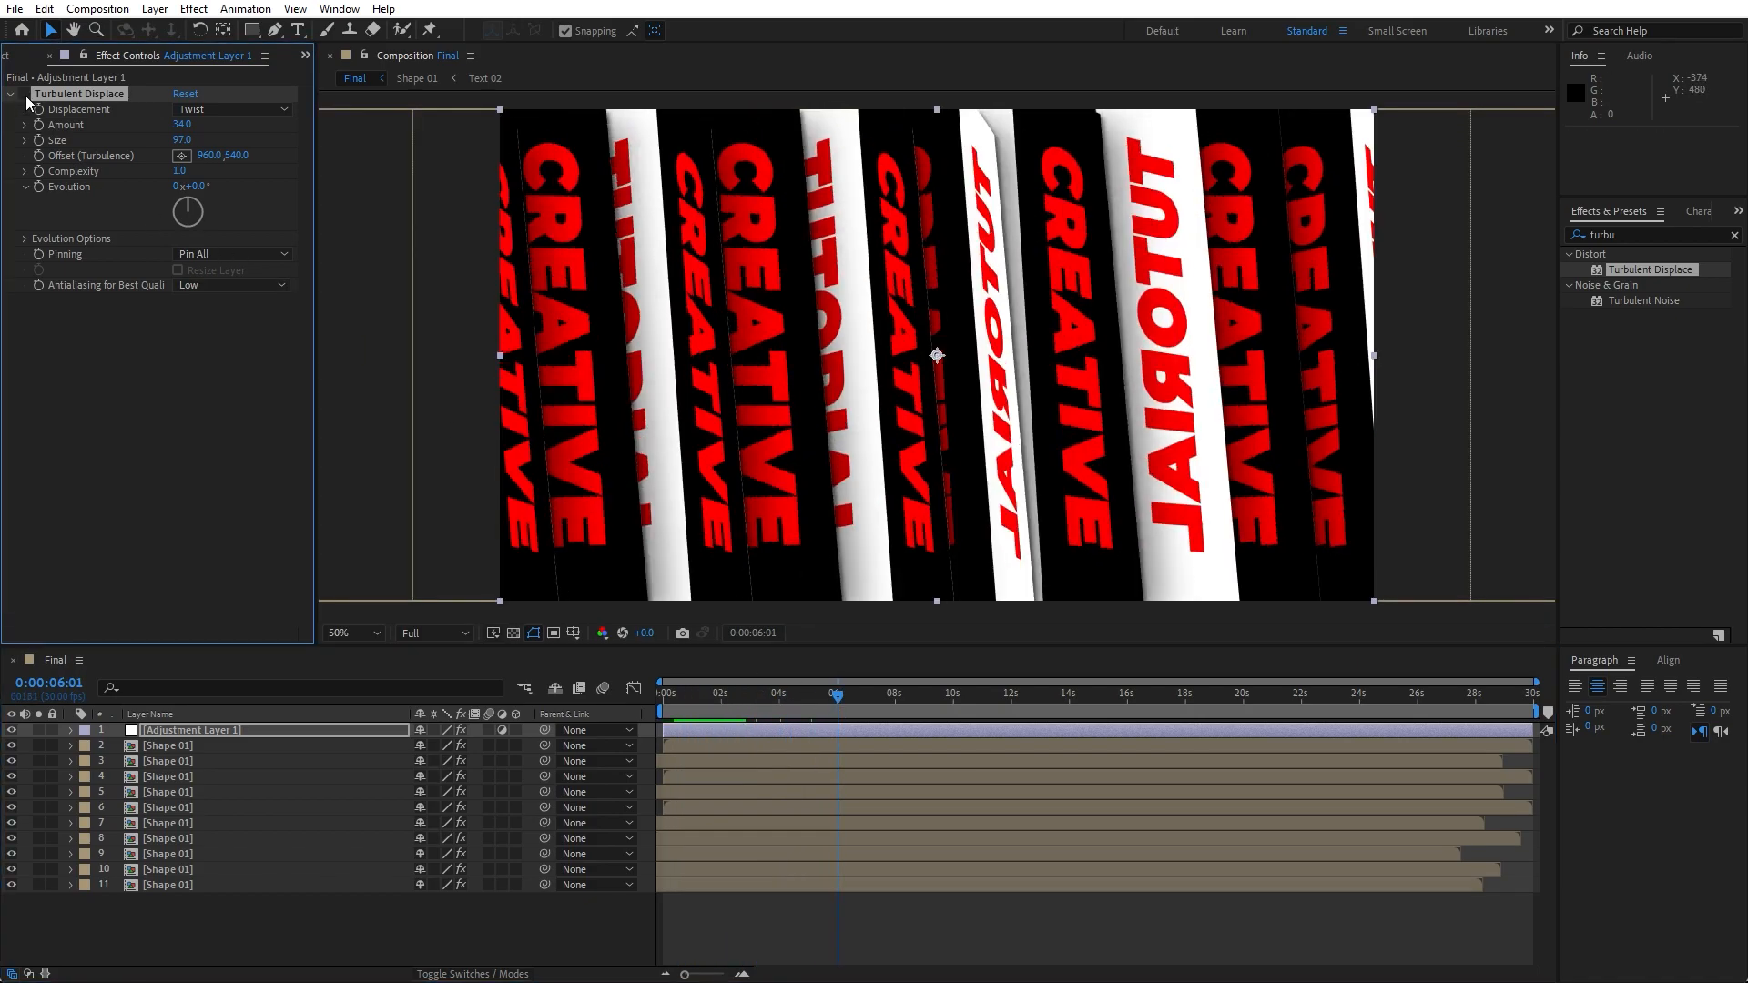
- Apply Optics Compensation to the adjustment layer with Reverse Lens Distortion enabled and Field of View 100
click(1636, 233)
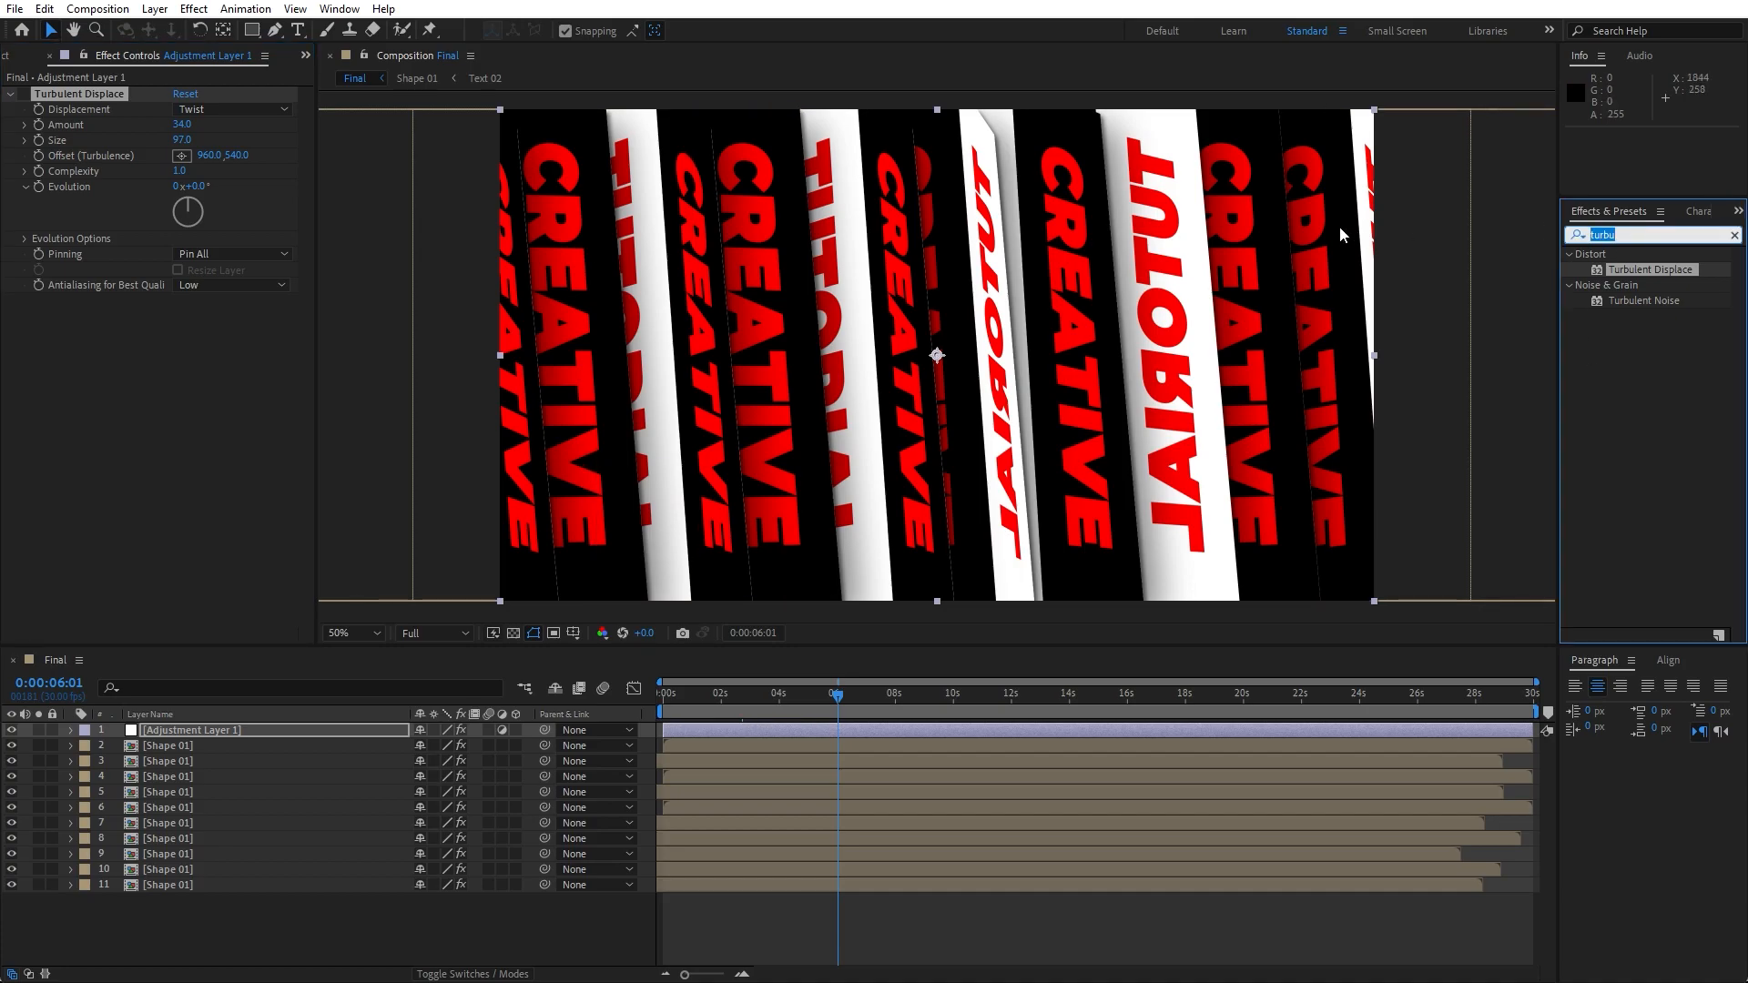
text(optic)
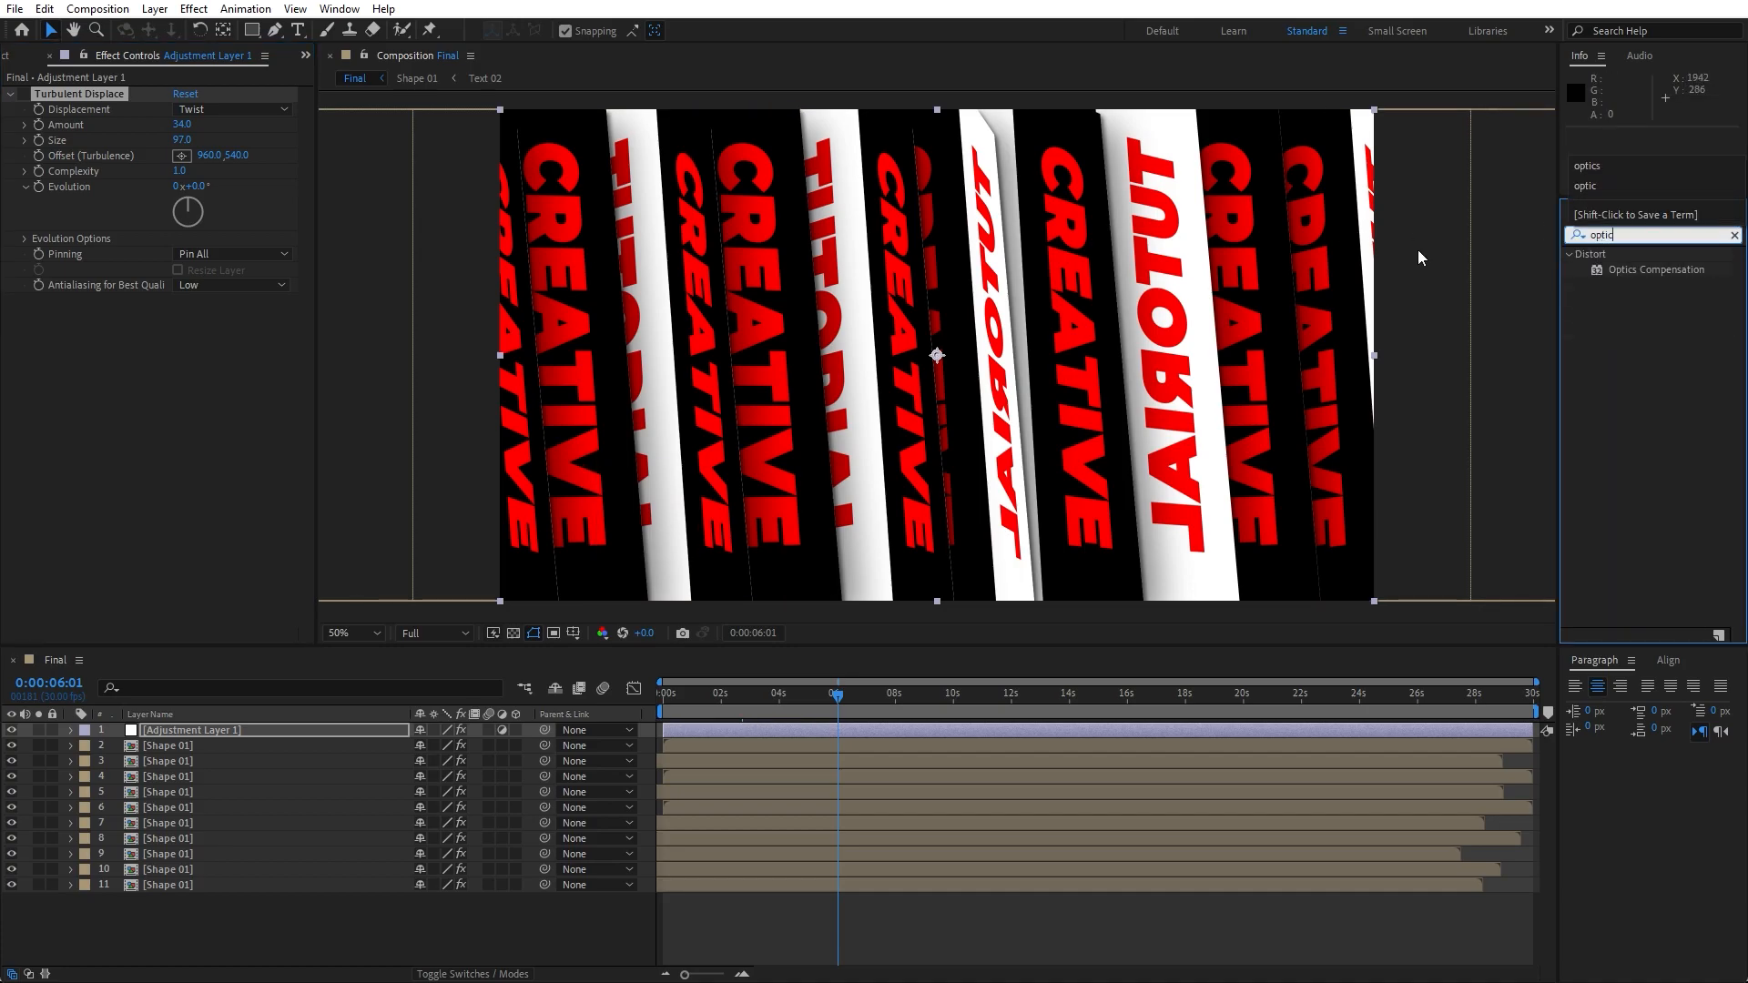
drag(1648, 270, 215, 462)
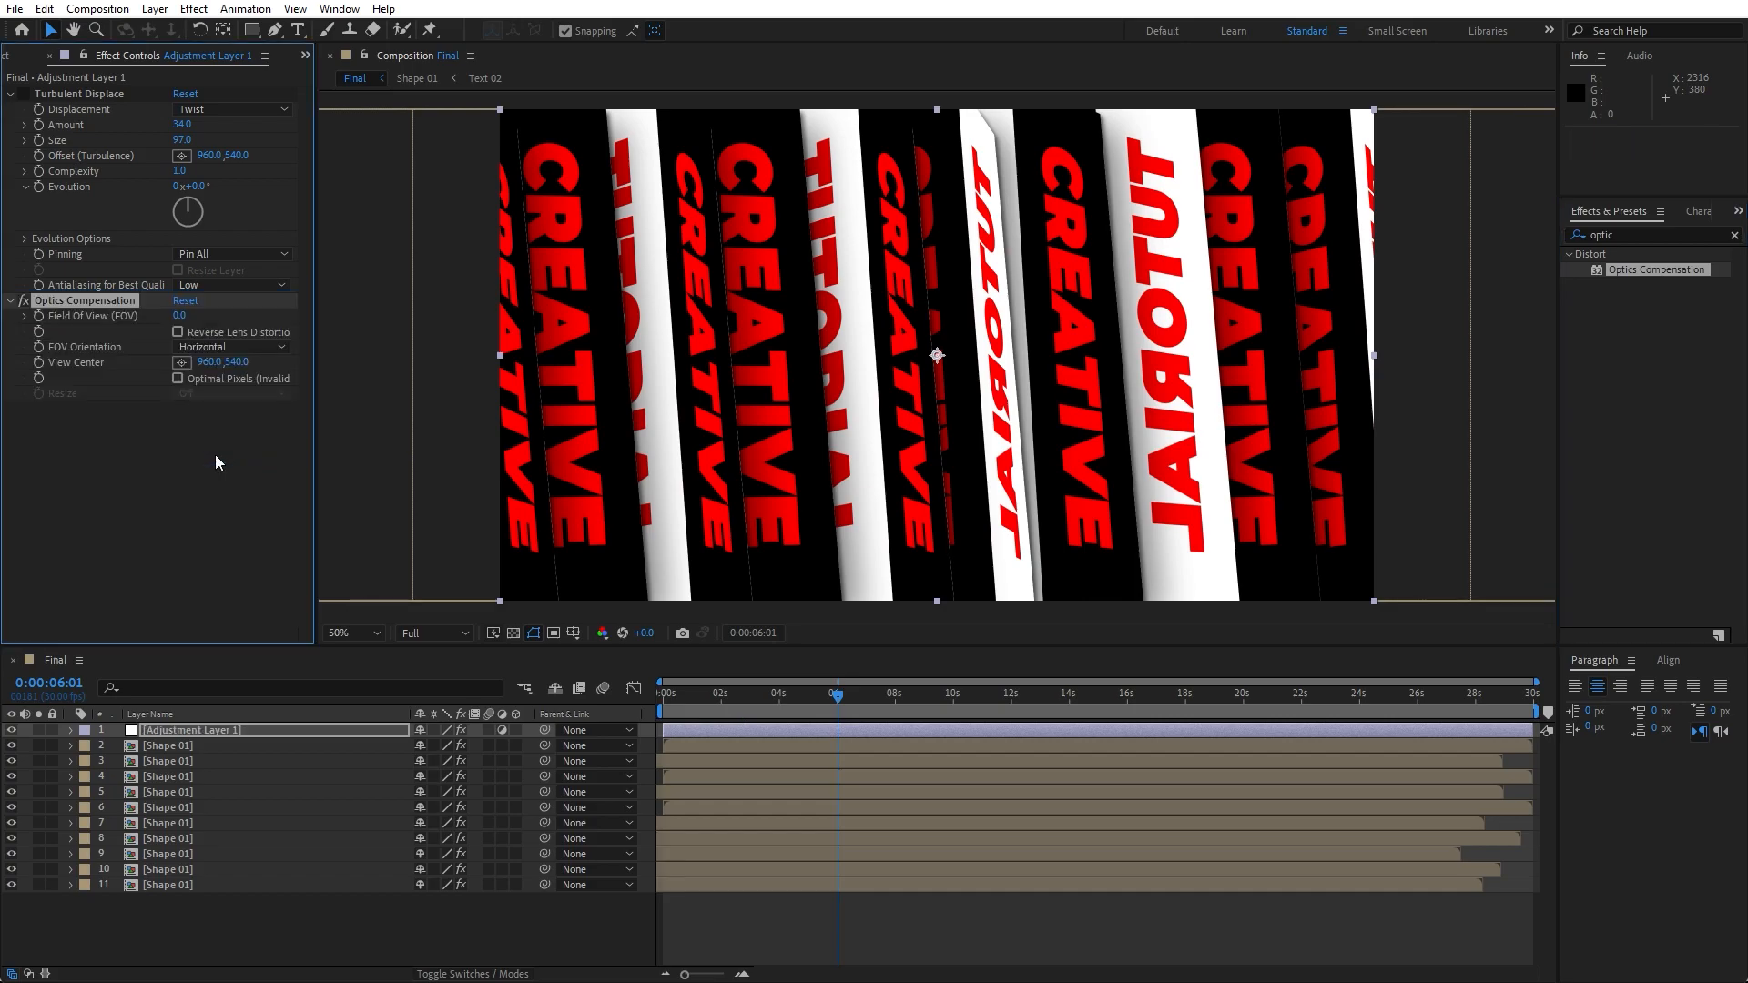
click(178, 332)
click(180, 315)
text(100)
key(Return)
drag(811, 707, 1037, 697)
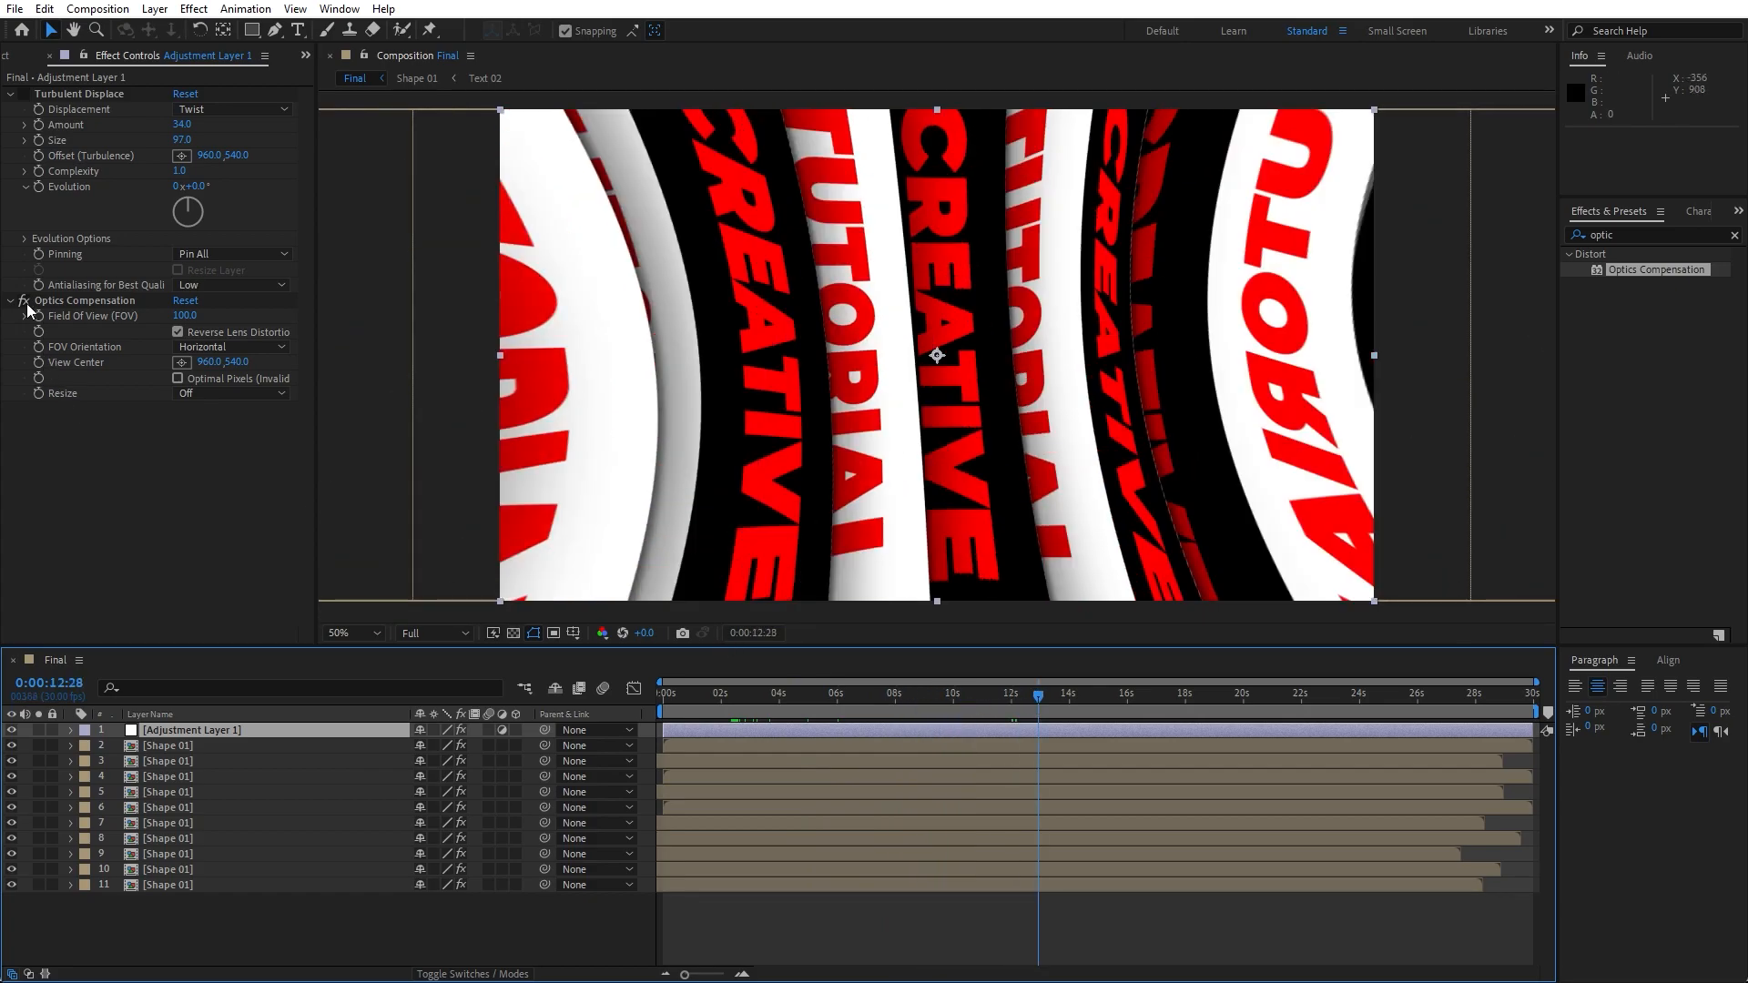
click(26, 304)
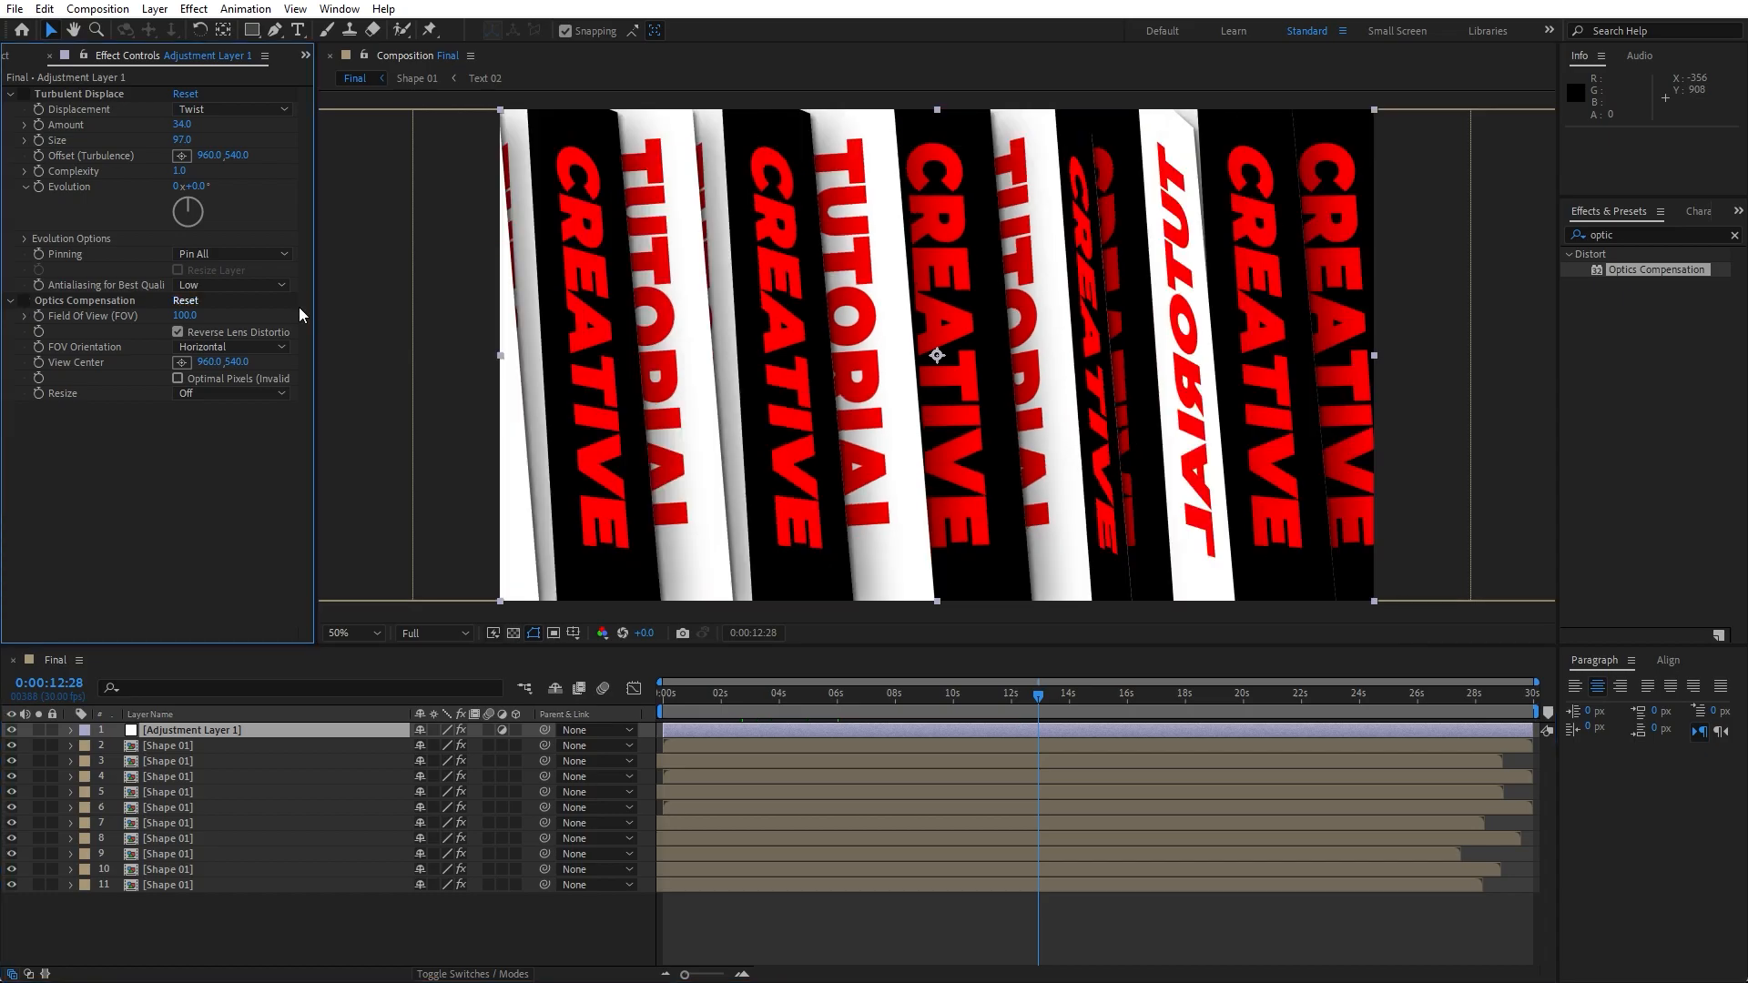
- Apply Warp to the adjustment layer with FishEye style and Bend set to -75
click(1635, 234)
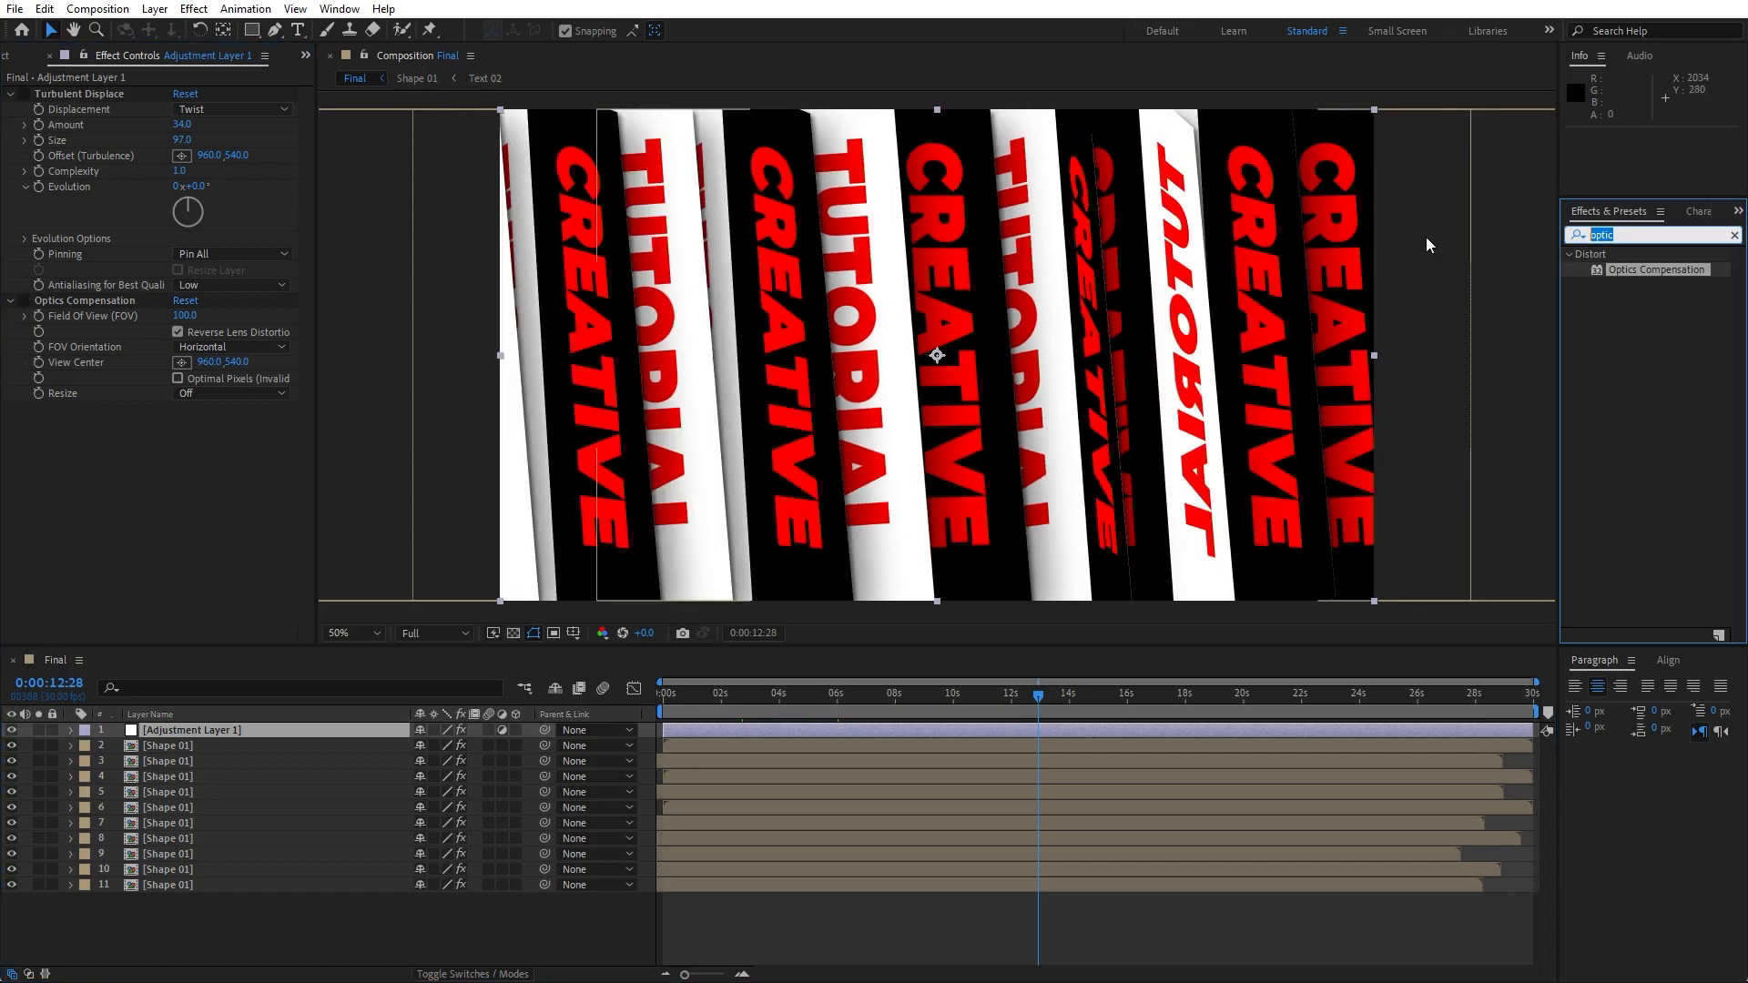
text(warp)
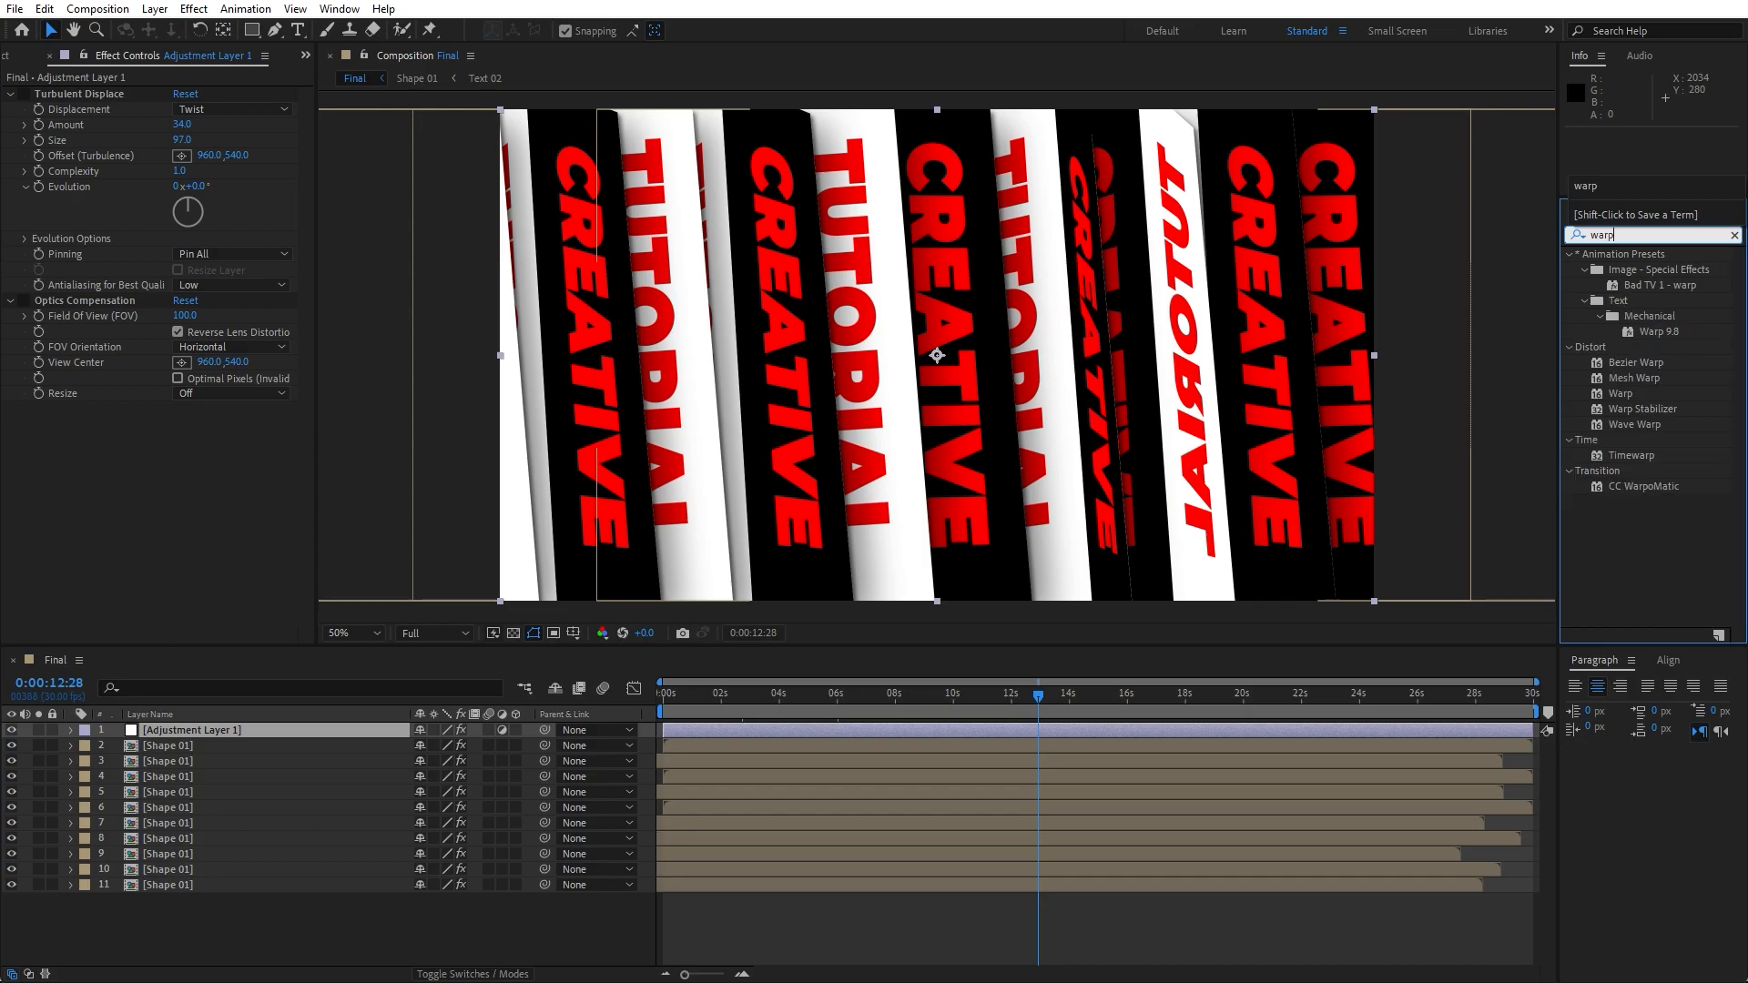
drag(1621, 393, 166, 733)
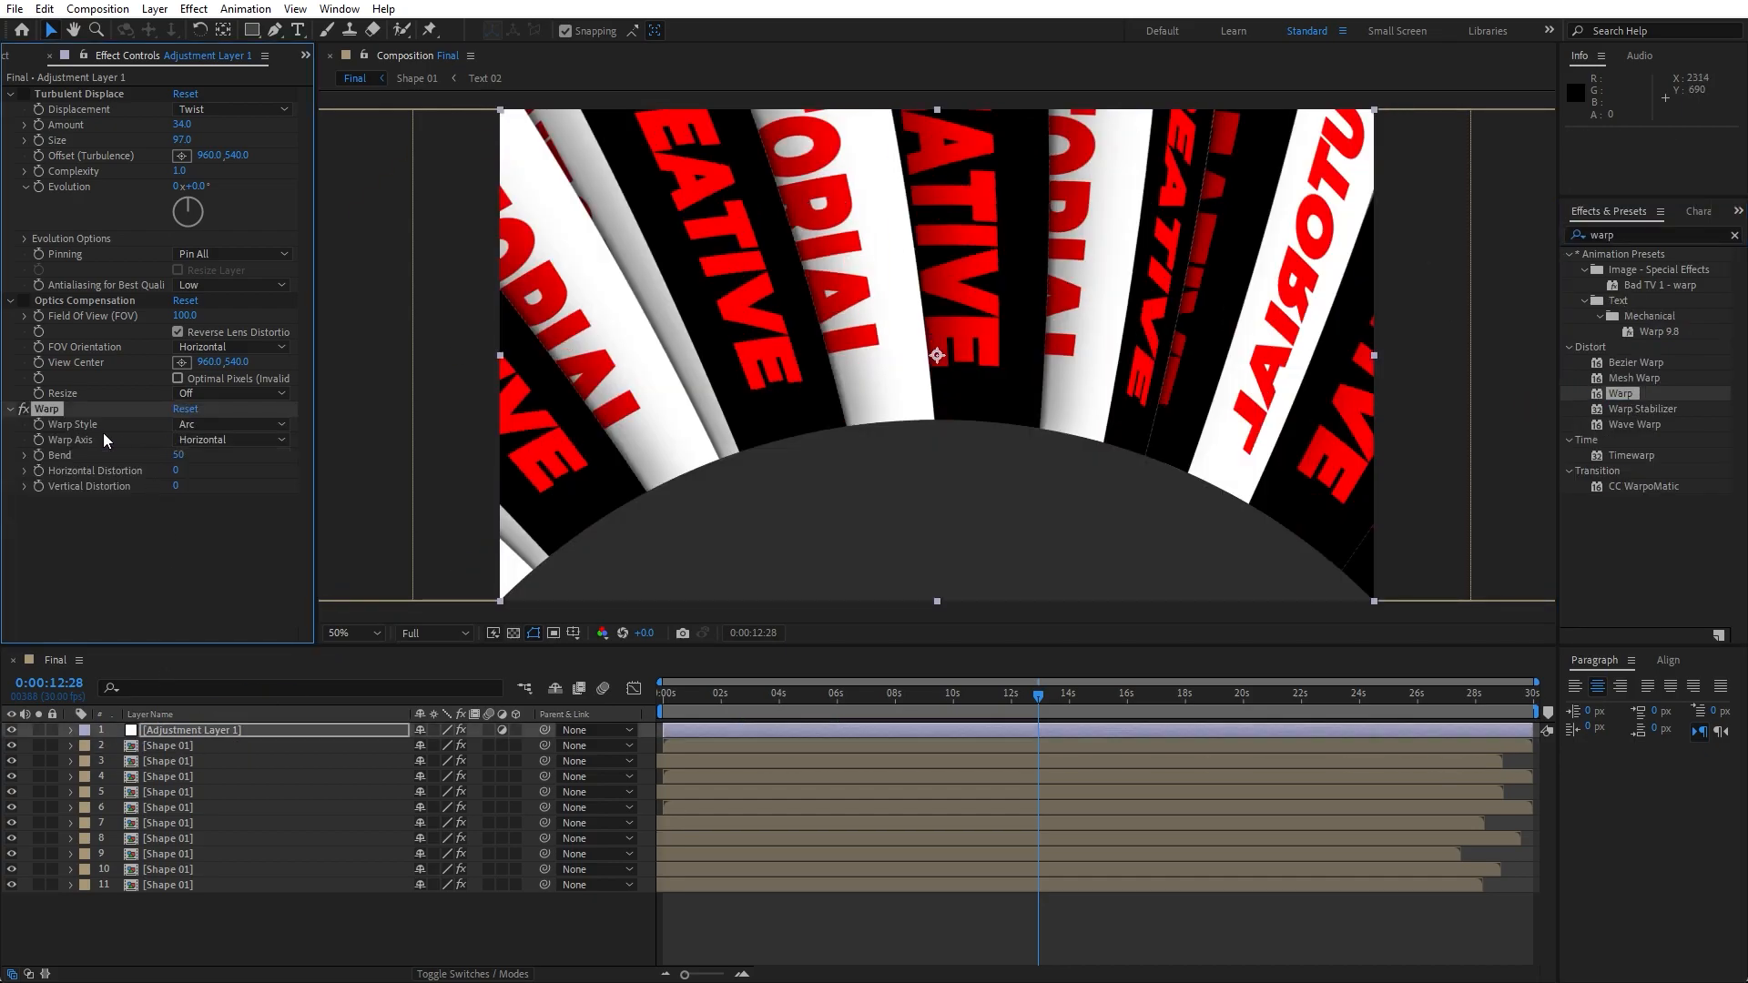
click(201, 424)
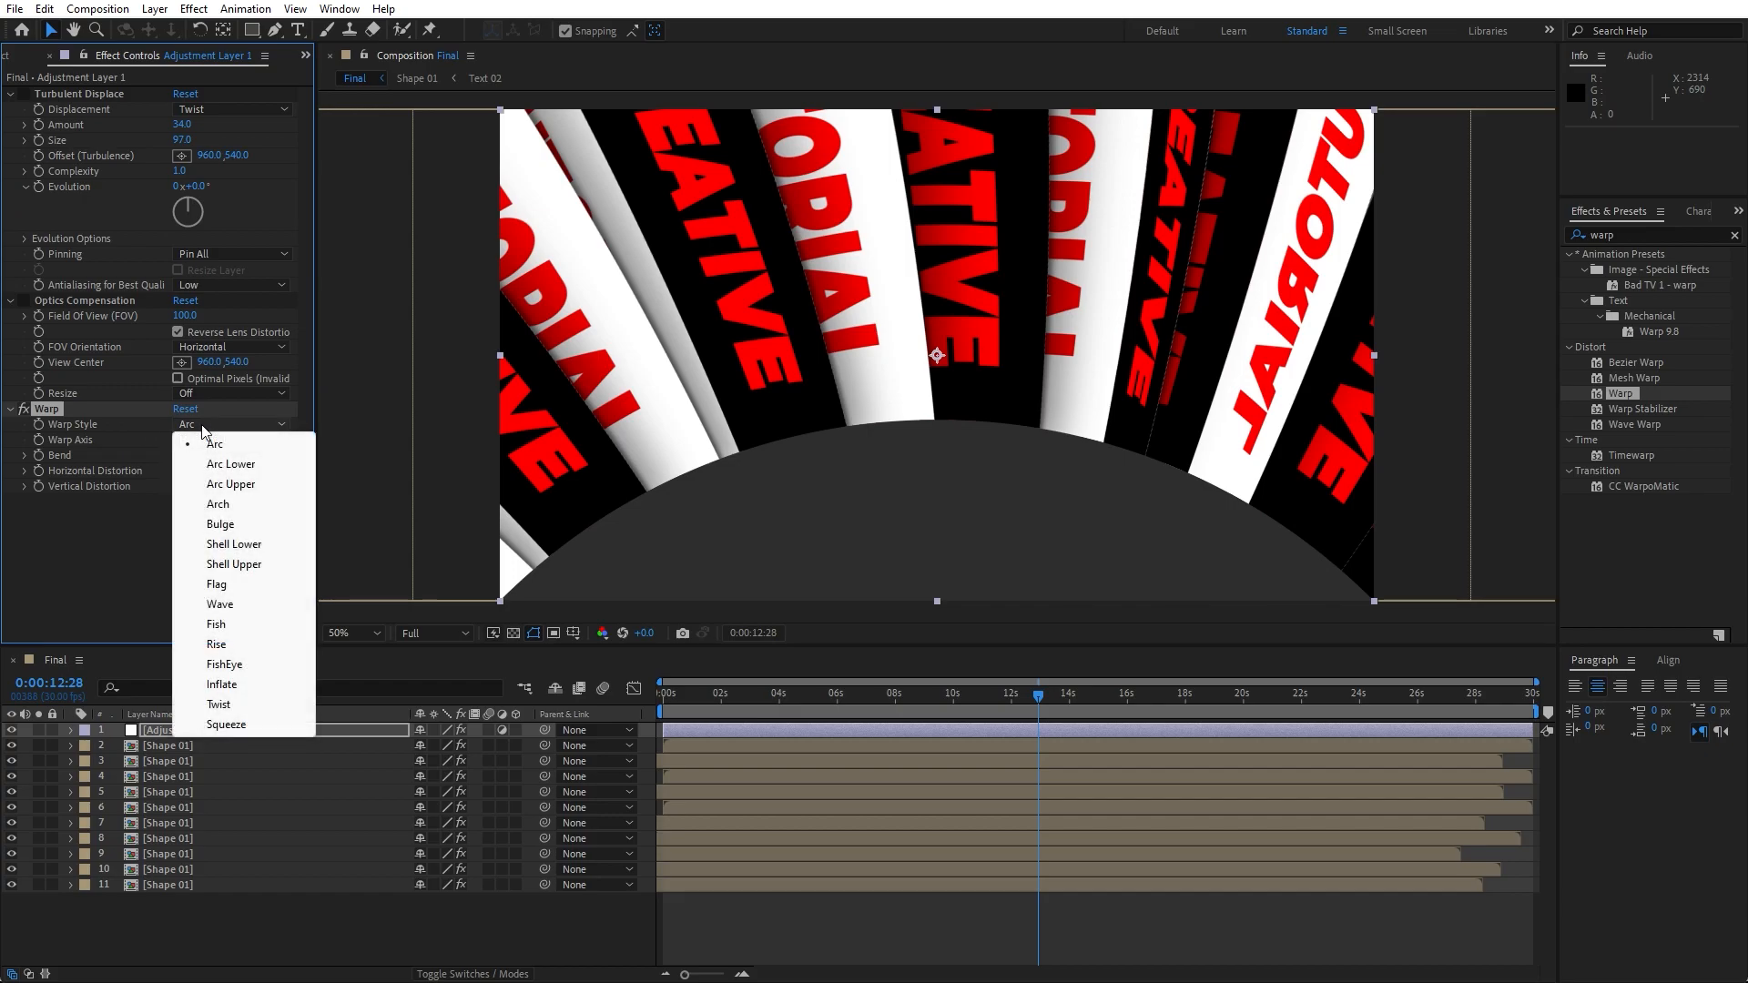
click(250, 665)
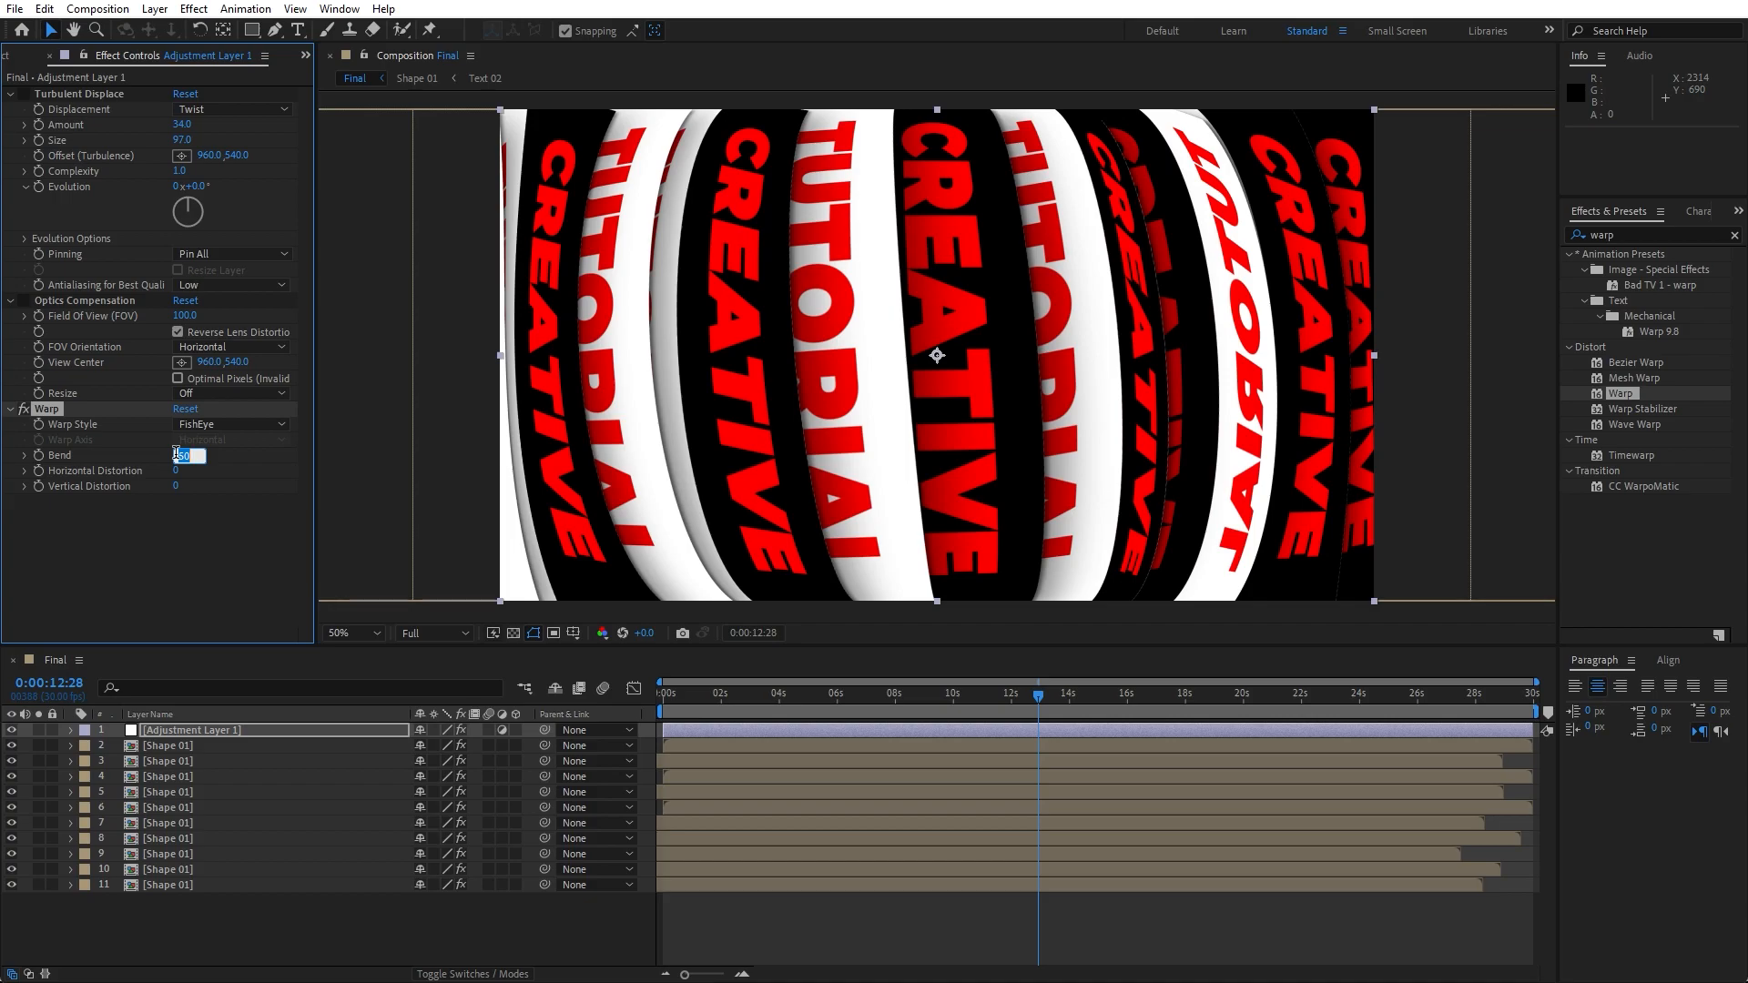
text(-75)
key(Return)
- Scrub through the timeline to review the distorted rotating pattern
drag(865, 692, 1014, 705)
click(24, 409)
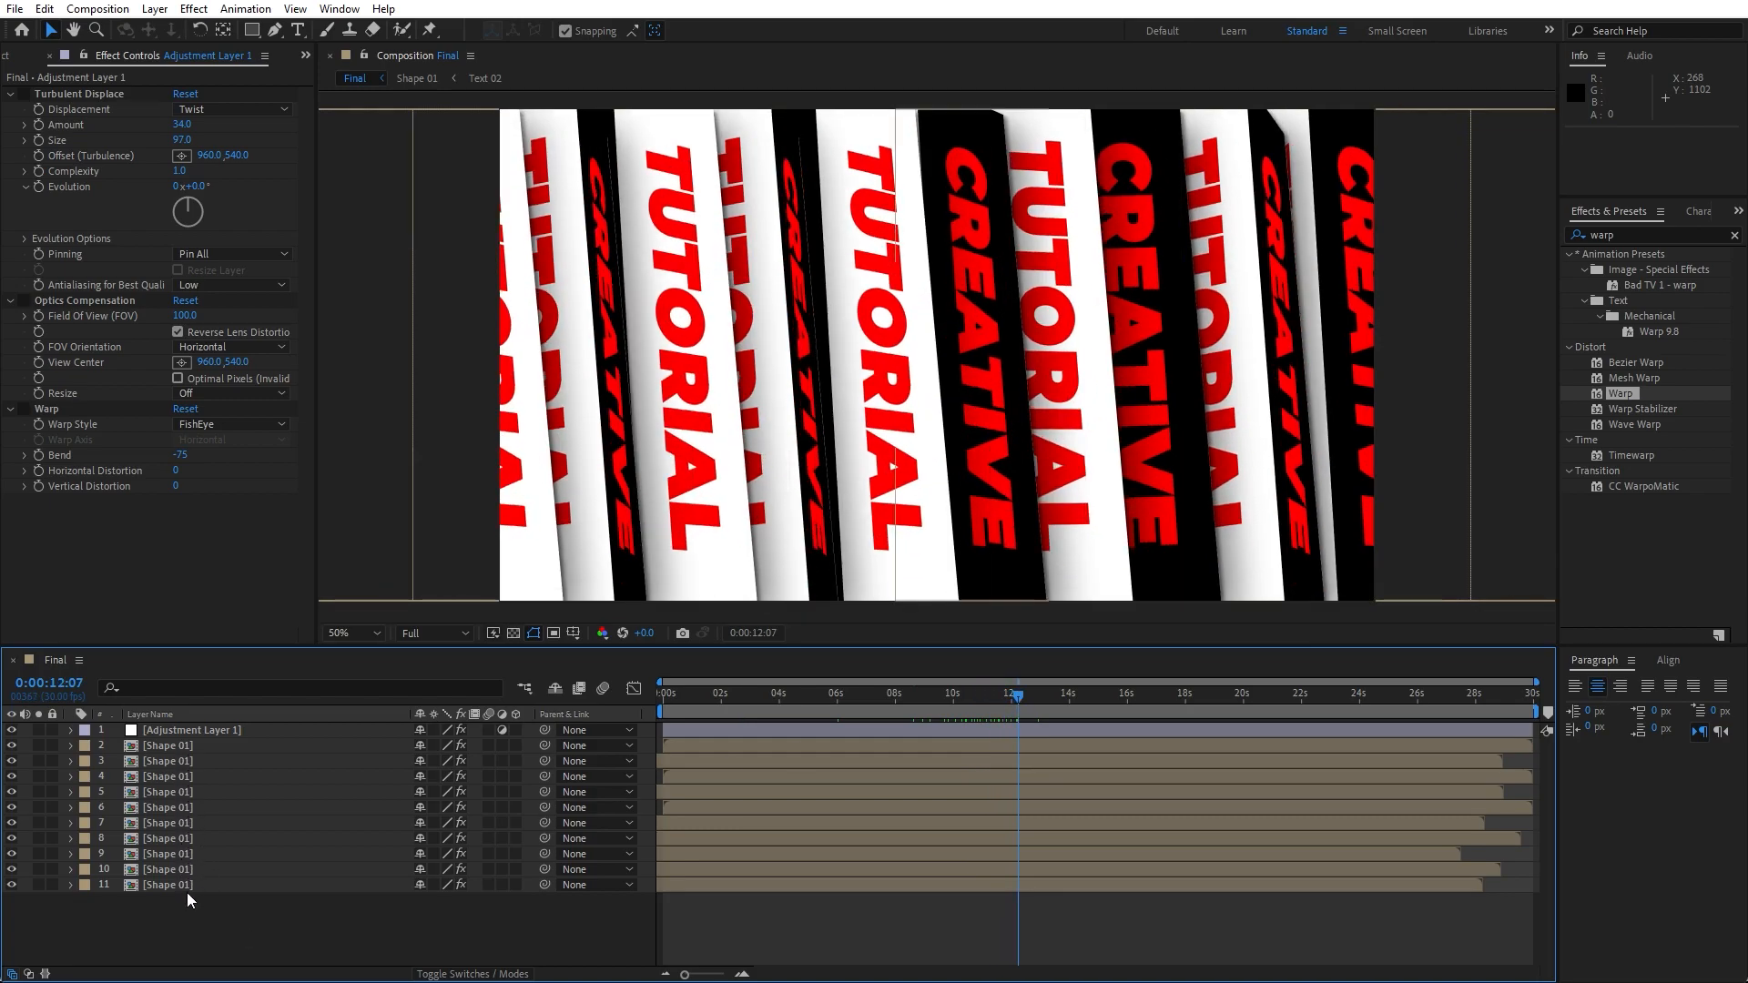
click(828, 703)
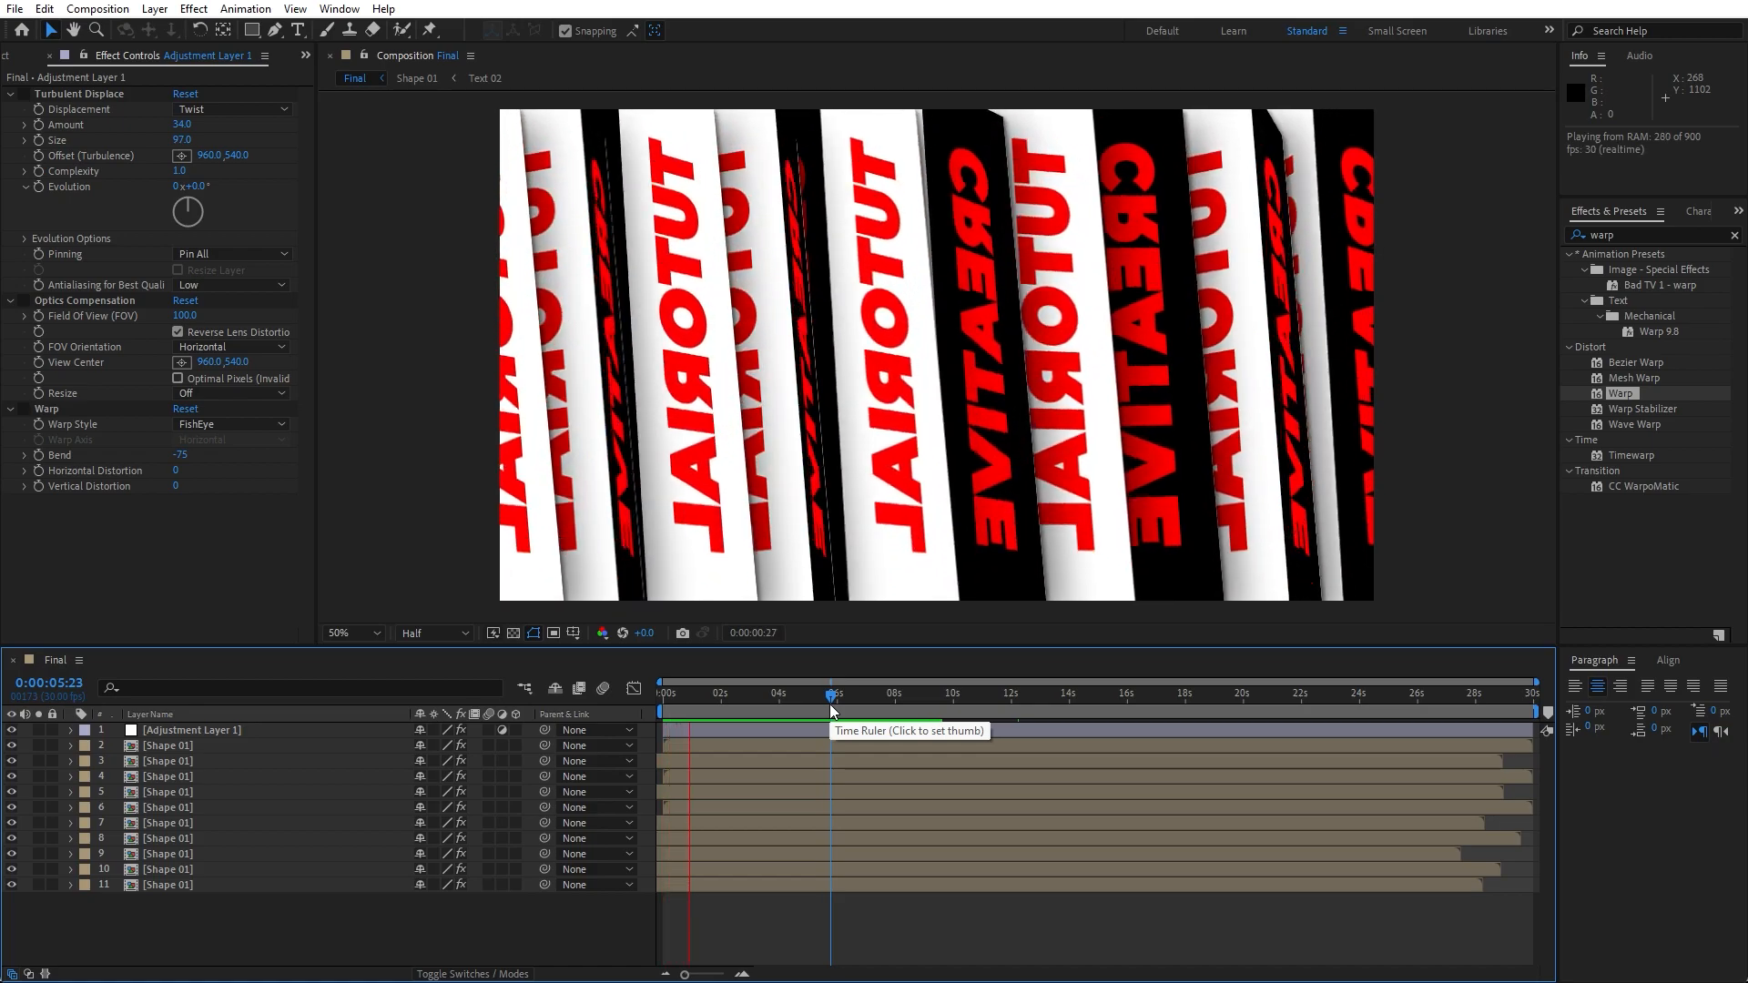
drag(781, 700, 841, 704)
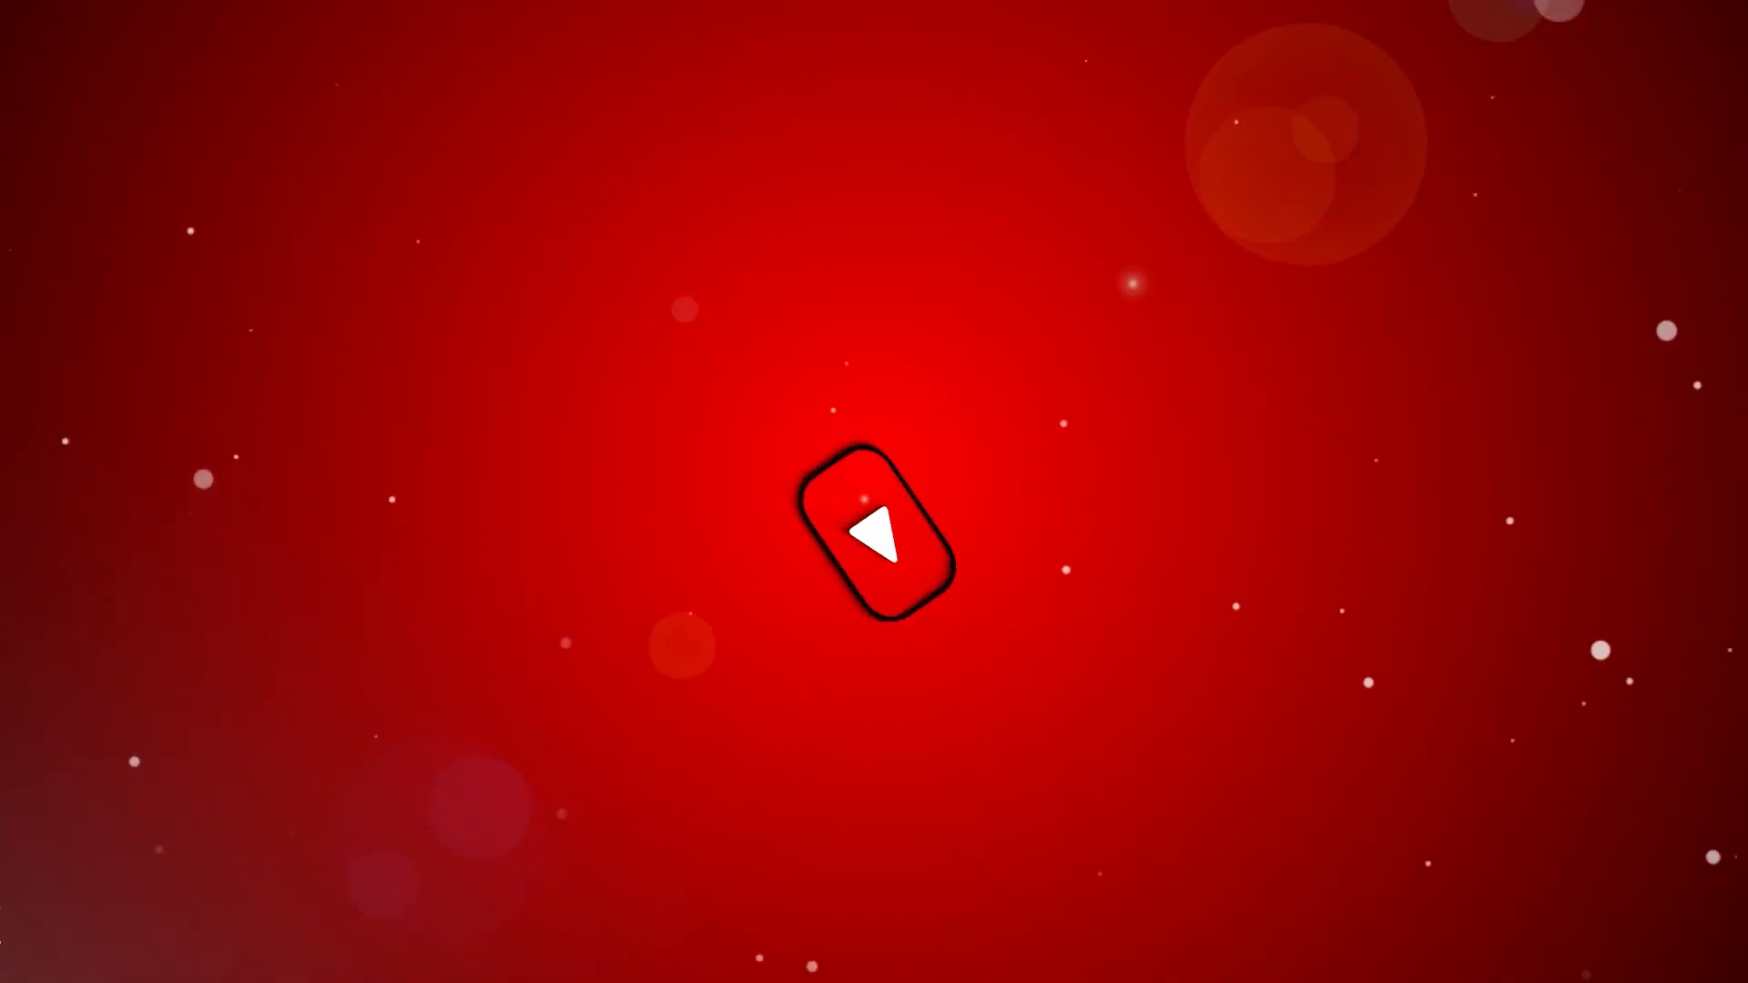